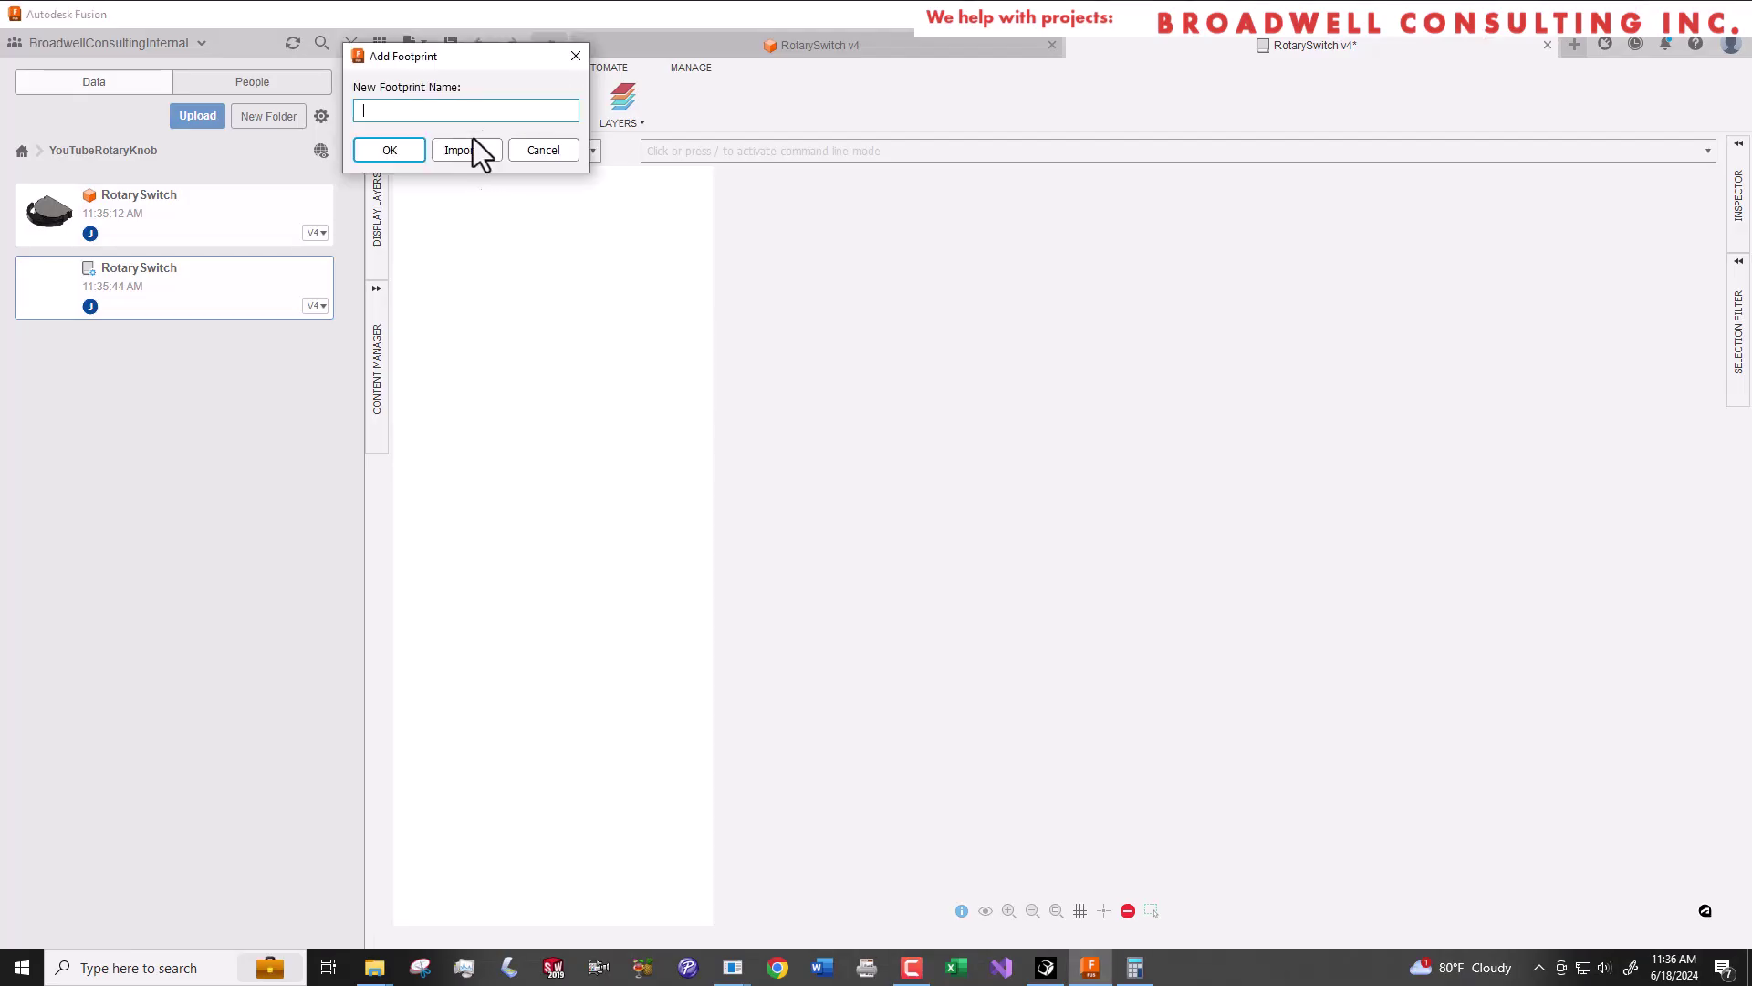
# Create the footprint ROTARYSW, then switch back to the RotarySwitch v4 design.
pyautogui.write('ROTARYSWITCH')
pyautogui.click(402, 149)
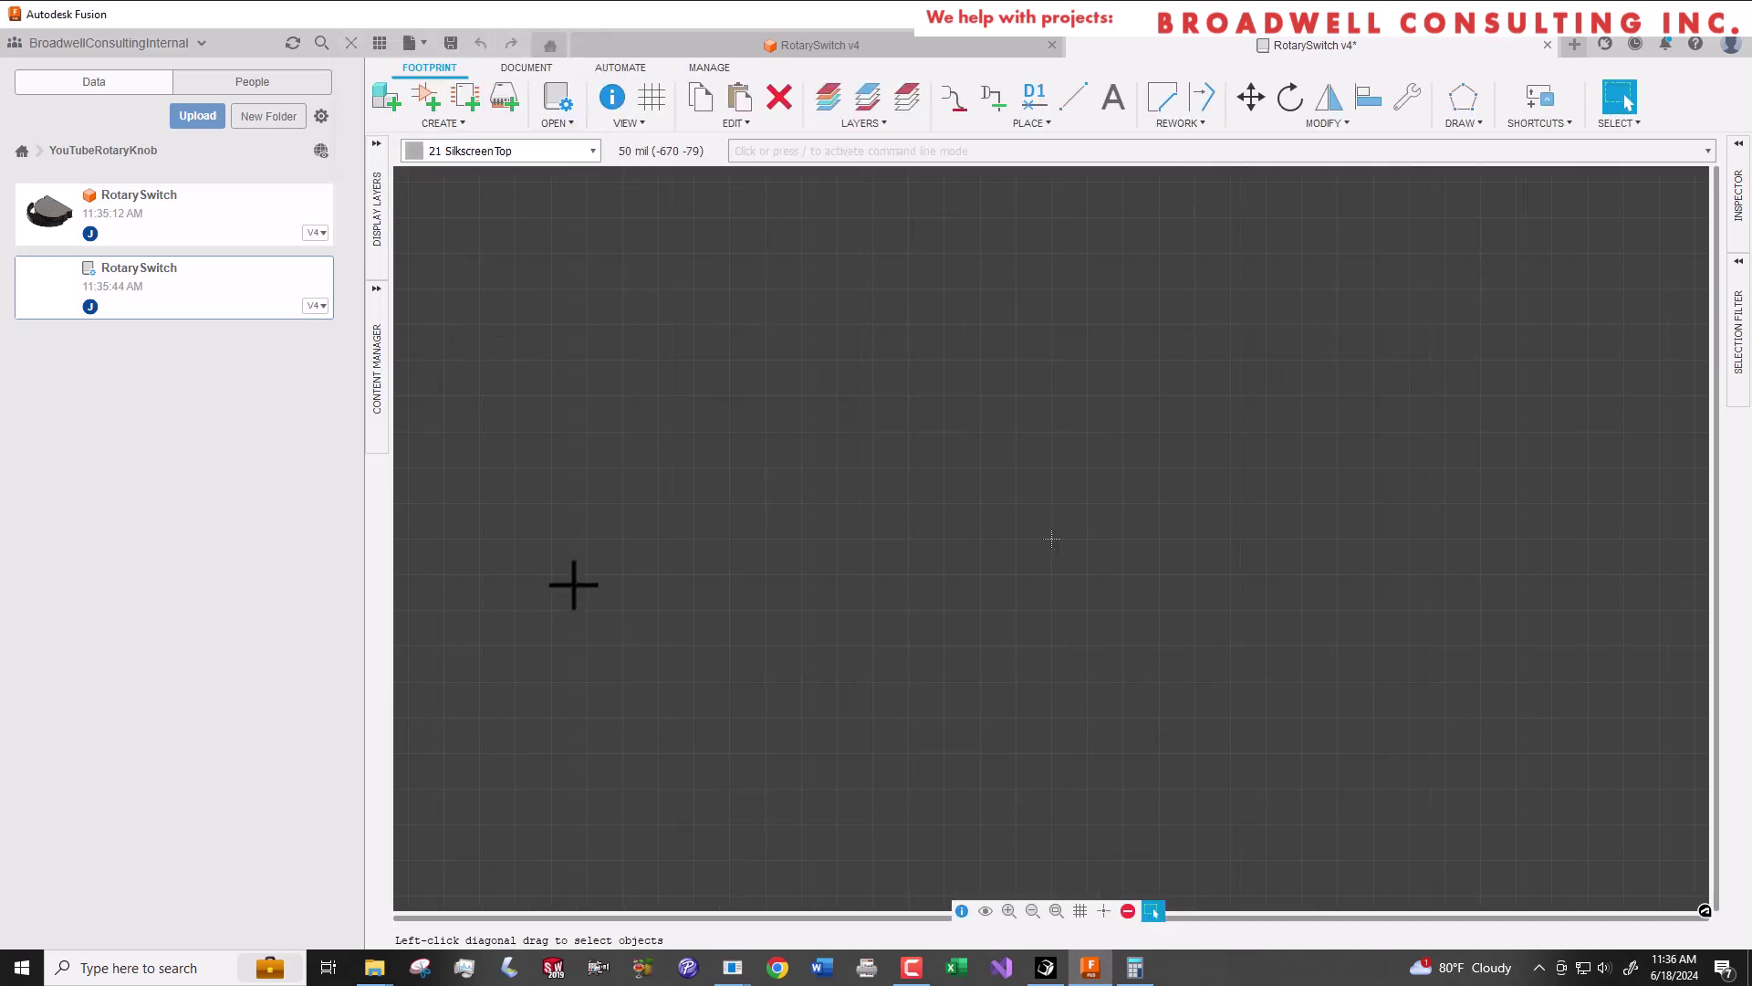
pyautogui.click(830, 44)
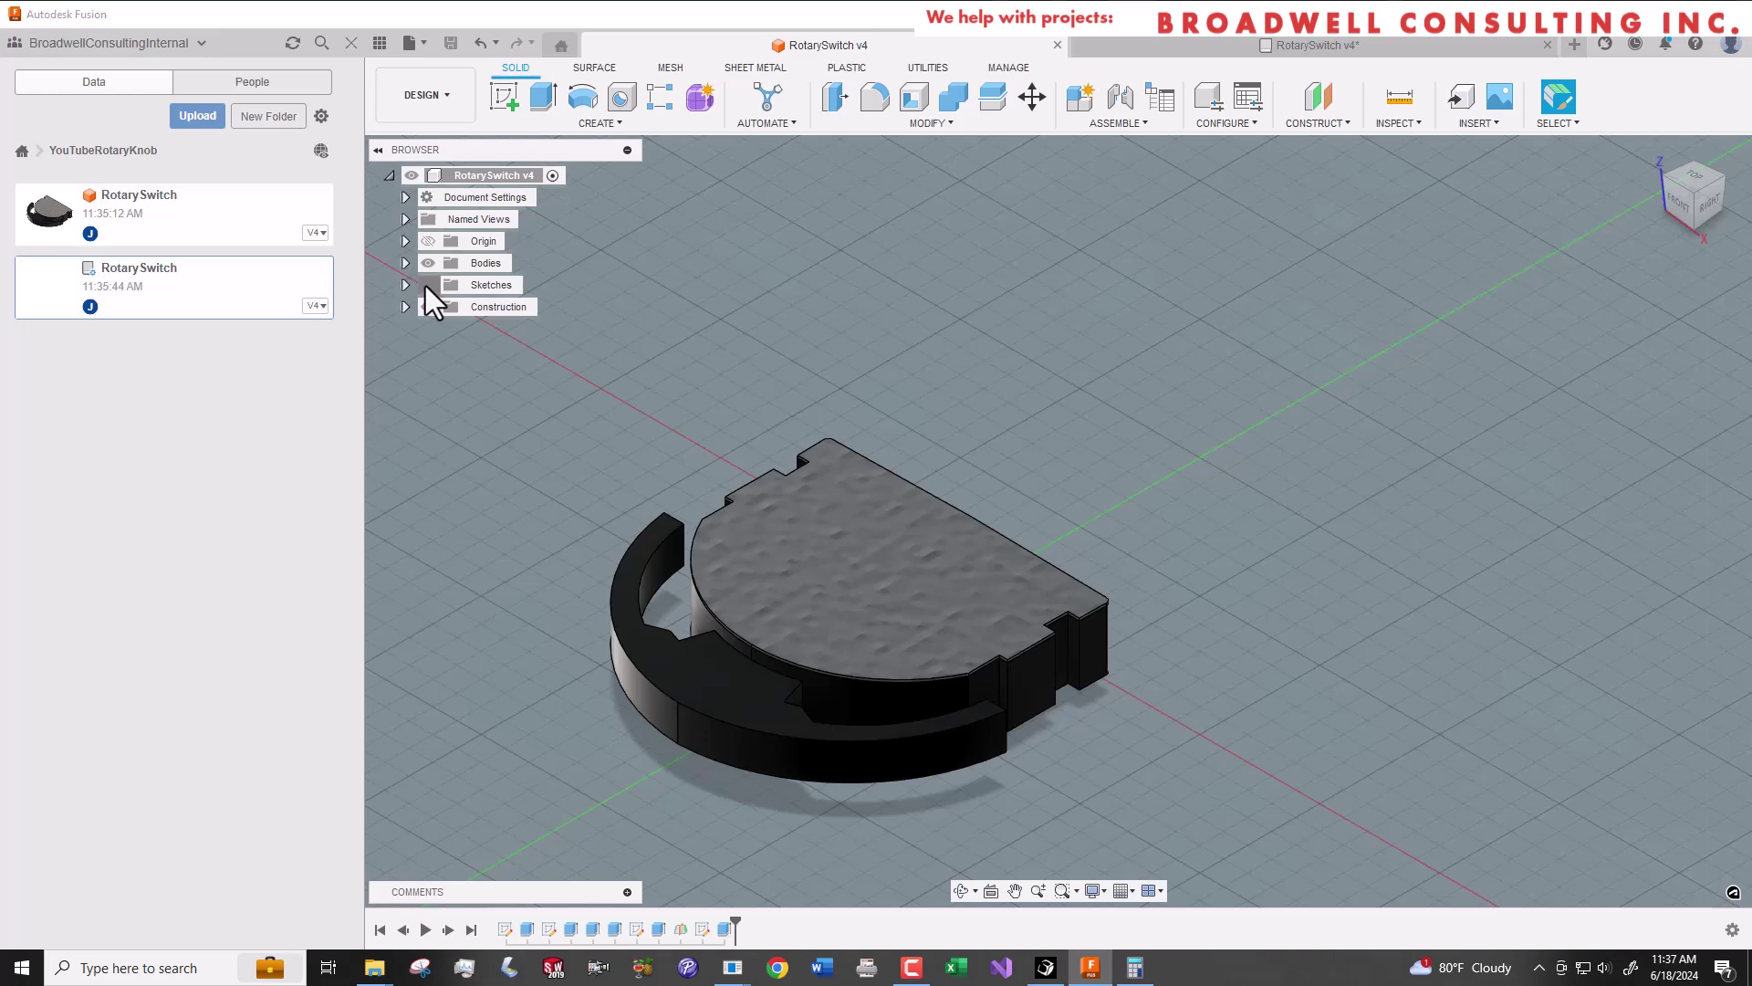
# Hide bodies, show sketches, view from TOP, and start a new sketch on the XY plane.
pyautogui.click(426, 285)
pyautogui.click(428, 263)
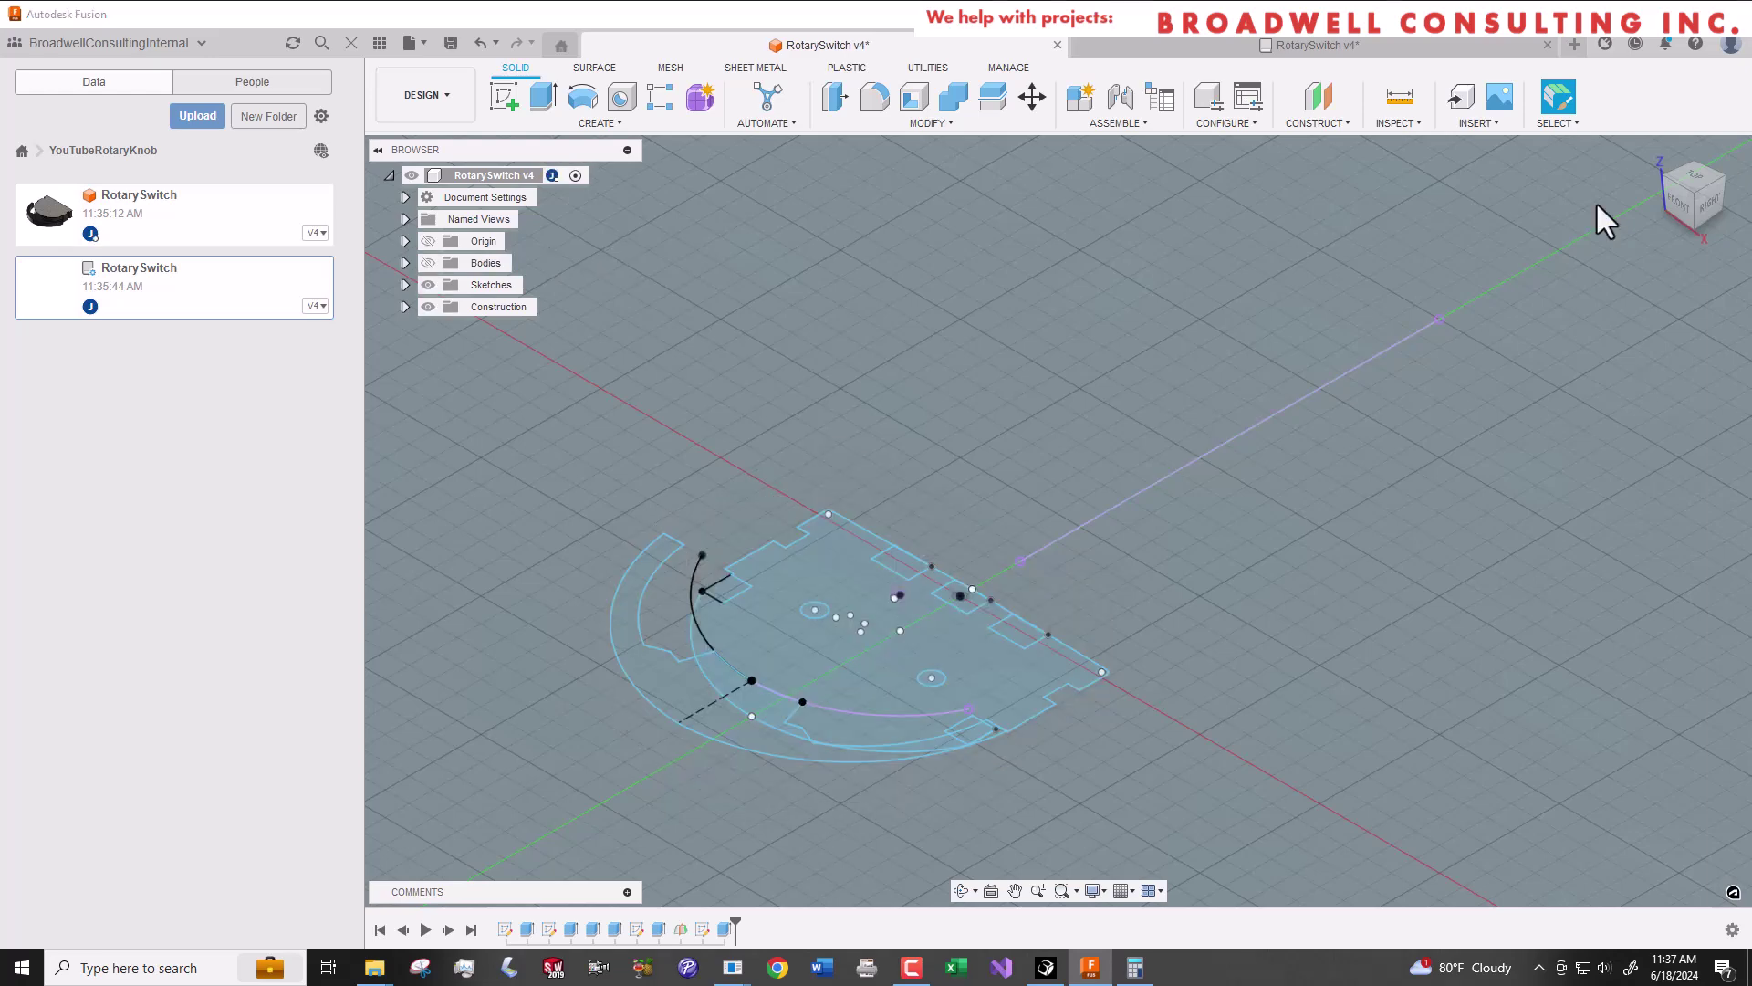
pyautogui.click(1715, 176)
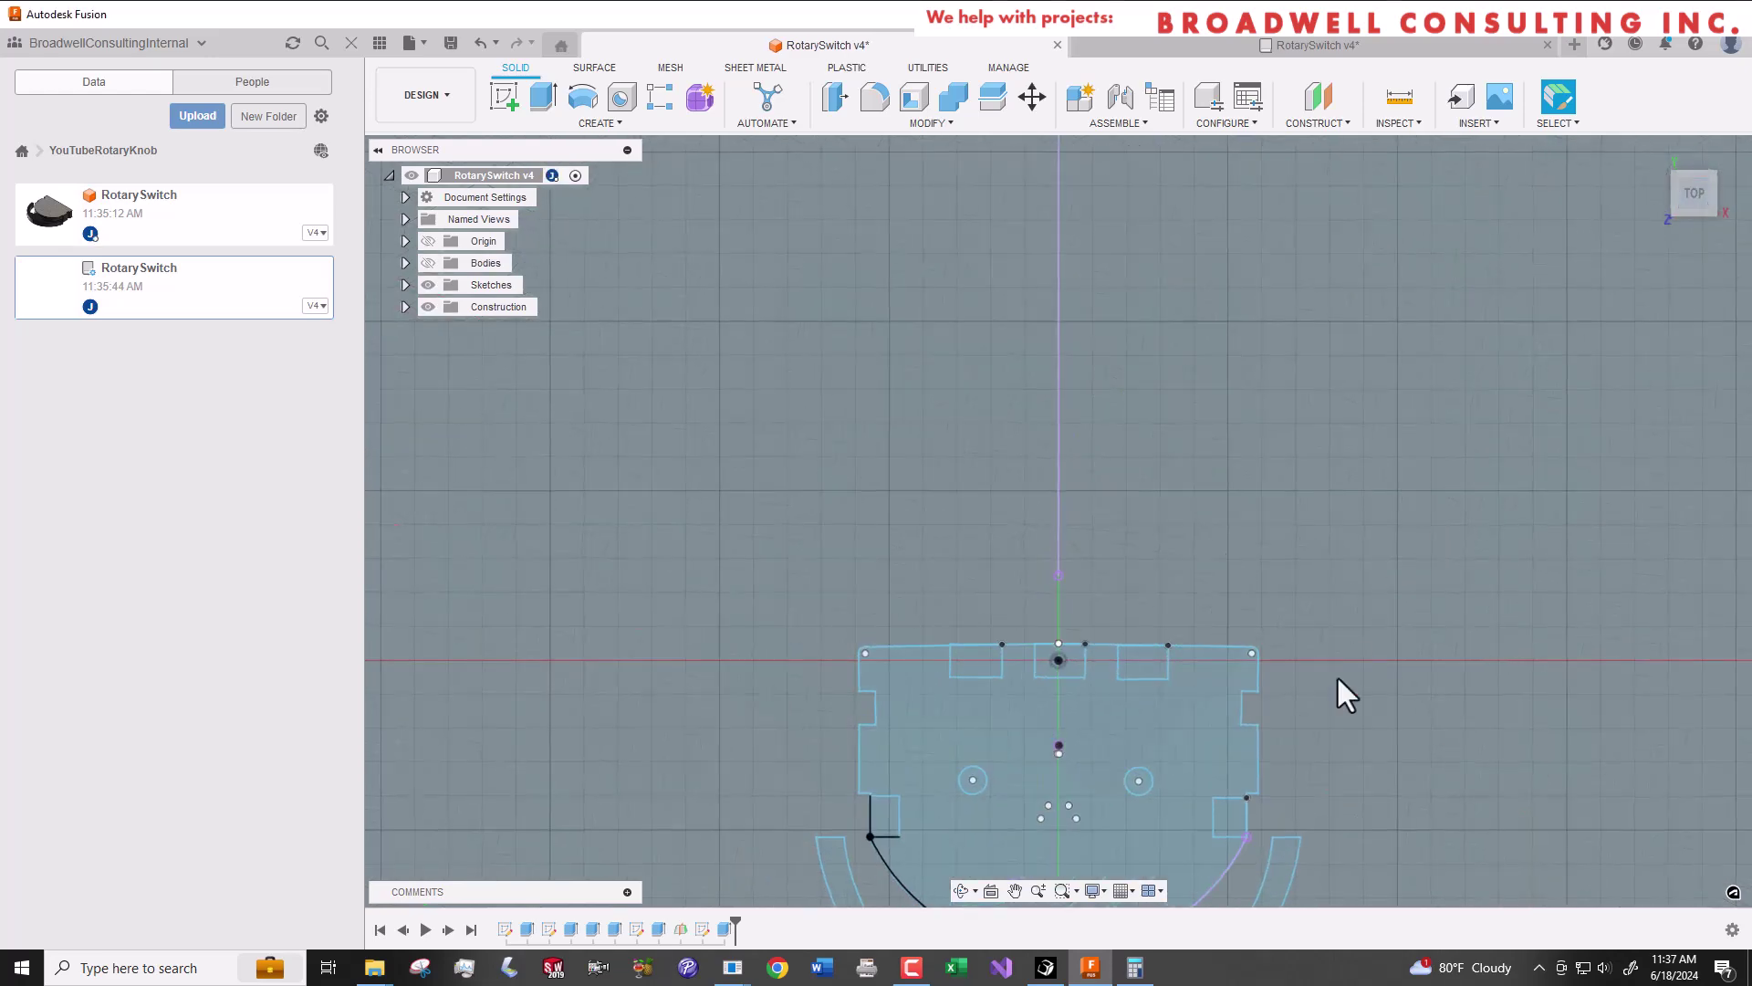
pyautogui.moveTo(1338, 679); pyautogui.dragTo(1313, 456, button='middle')
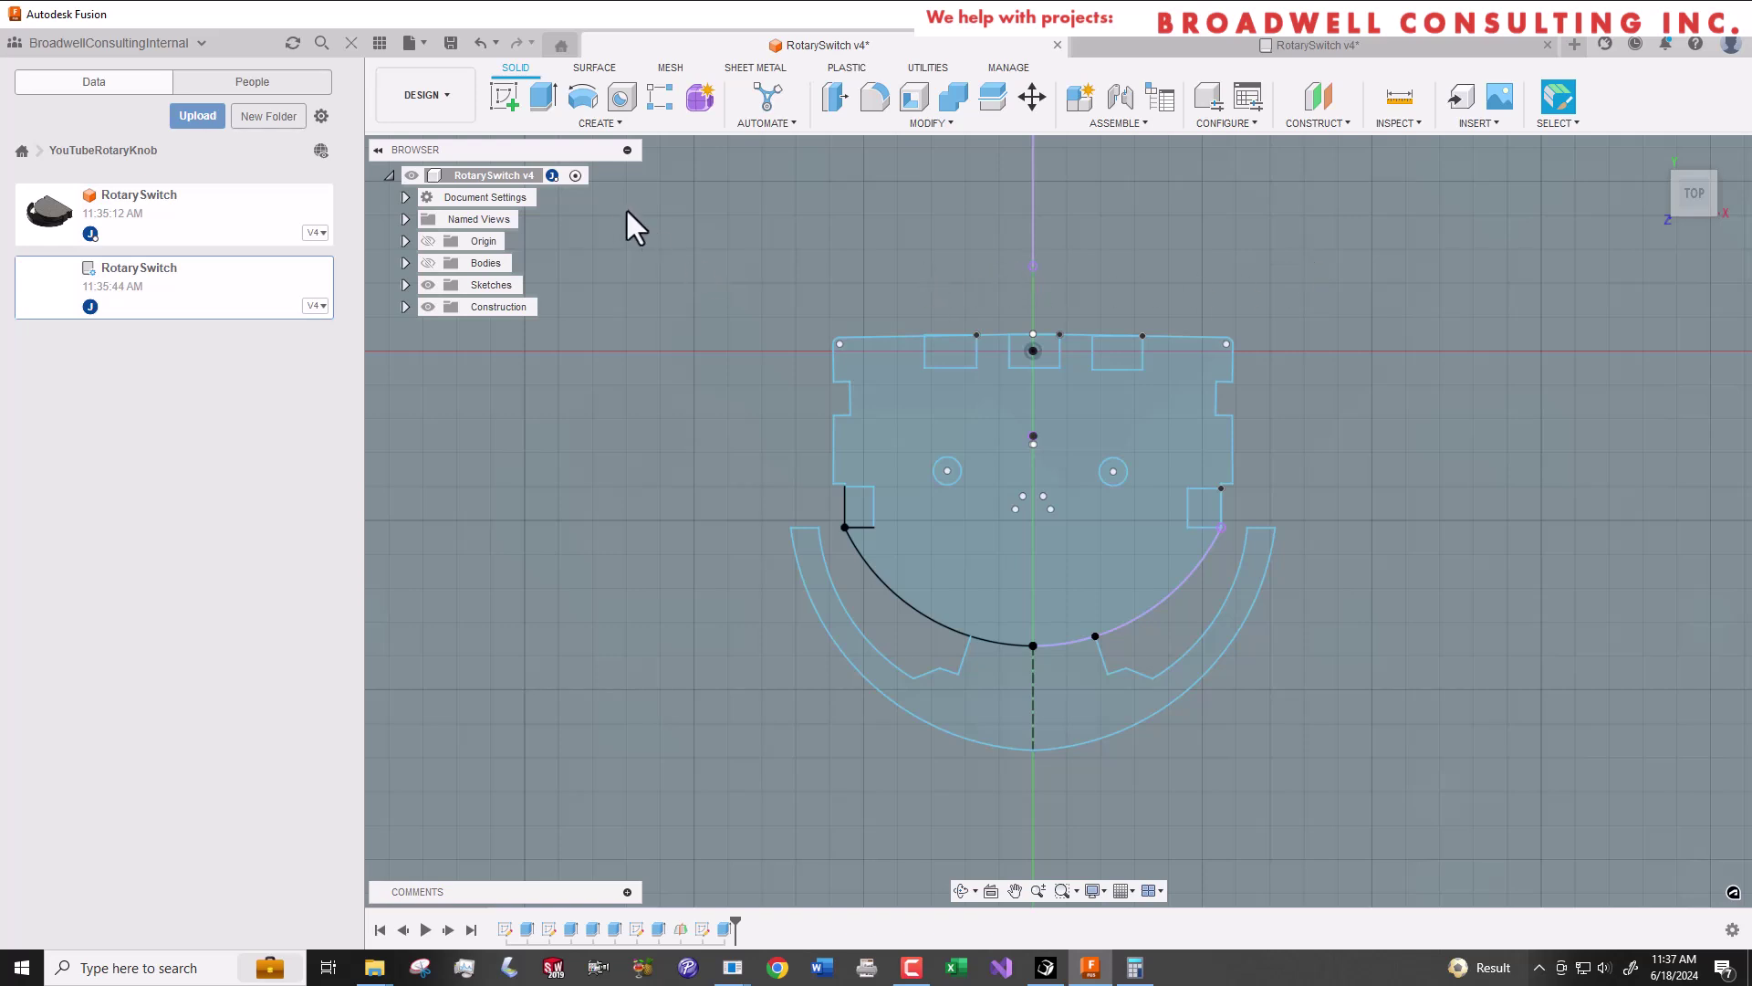
pyautogui.click(502, 97)
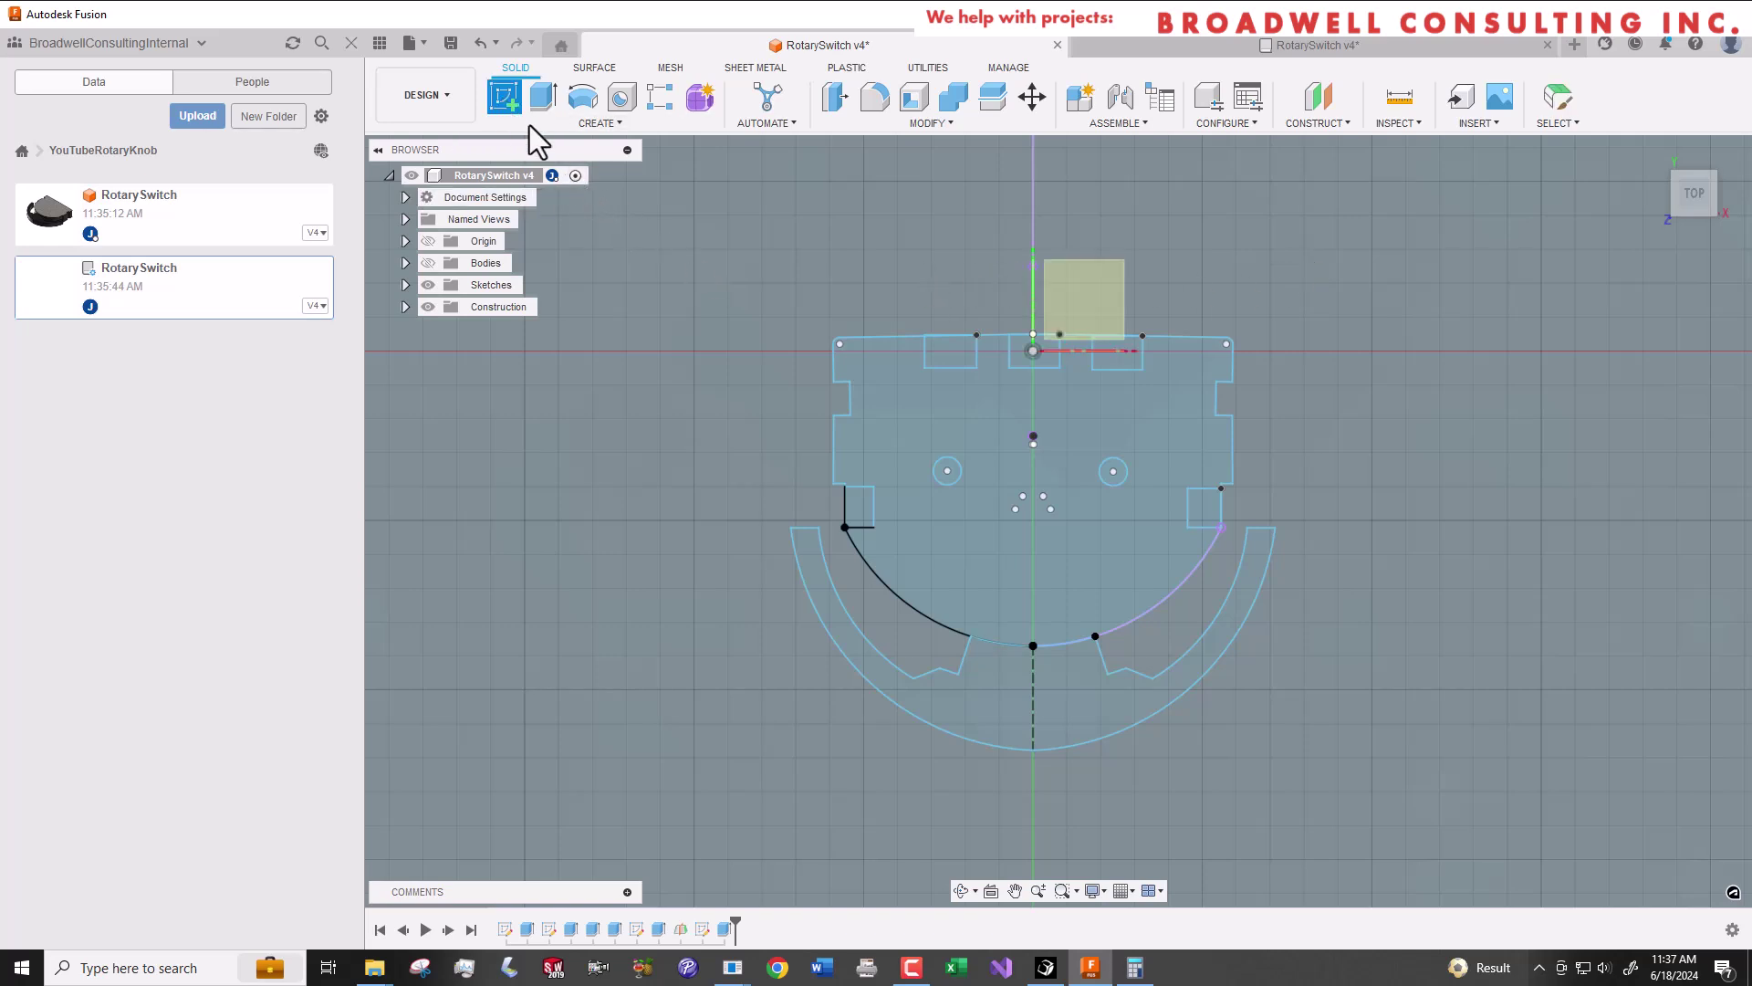
pyautogui.click(1115, 296)
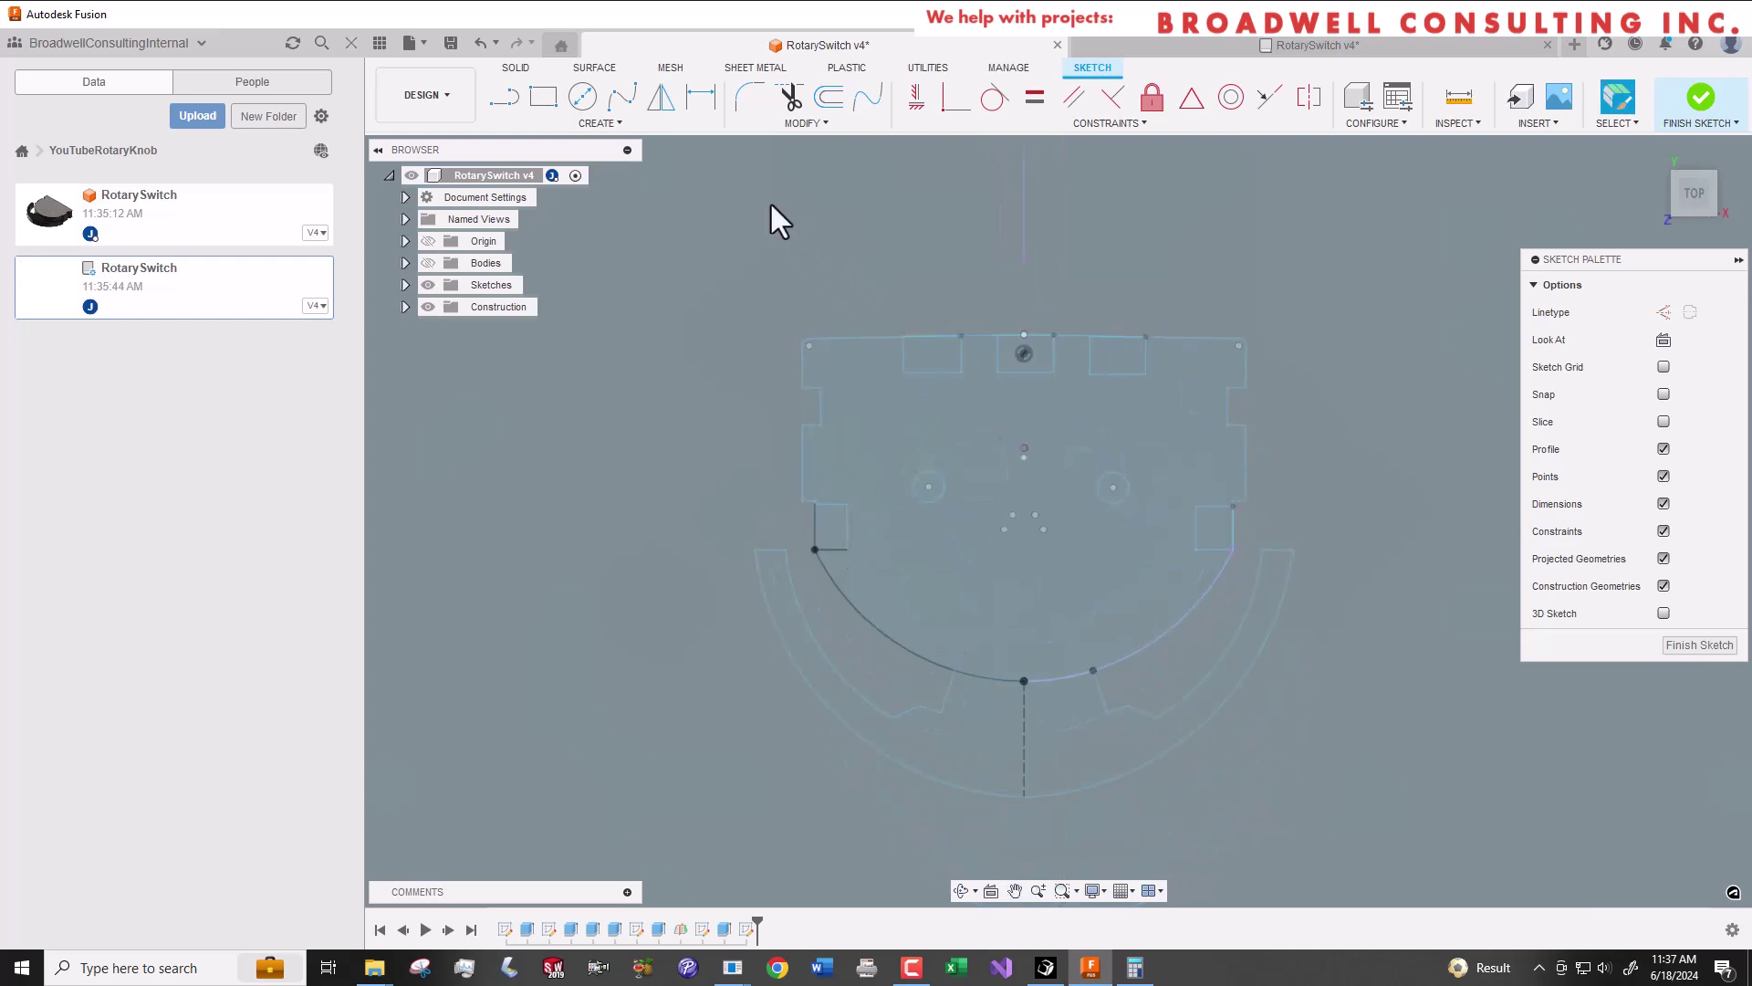
# Project the top edge, left rectangle, inner arc and right rectangle edges into the sketch.
pyautogui.press('p')
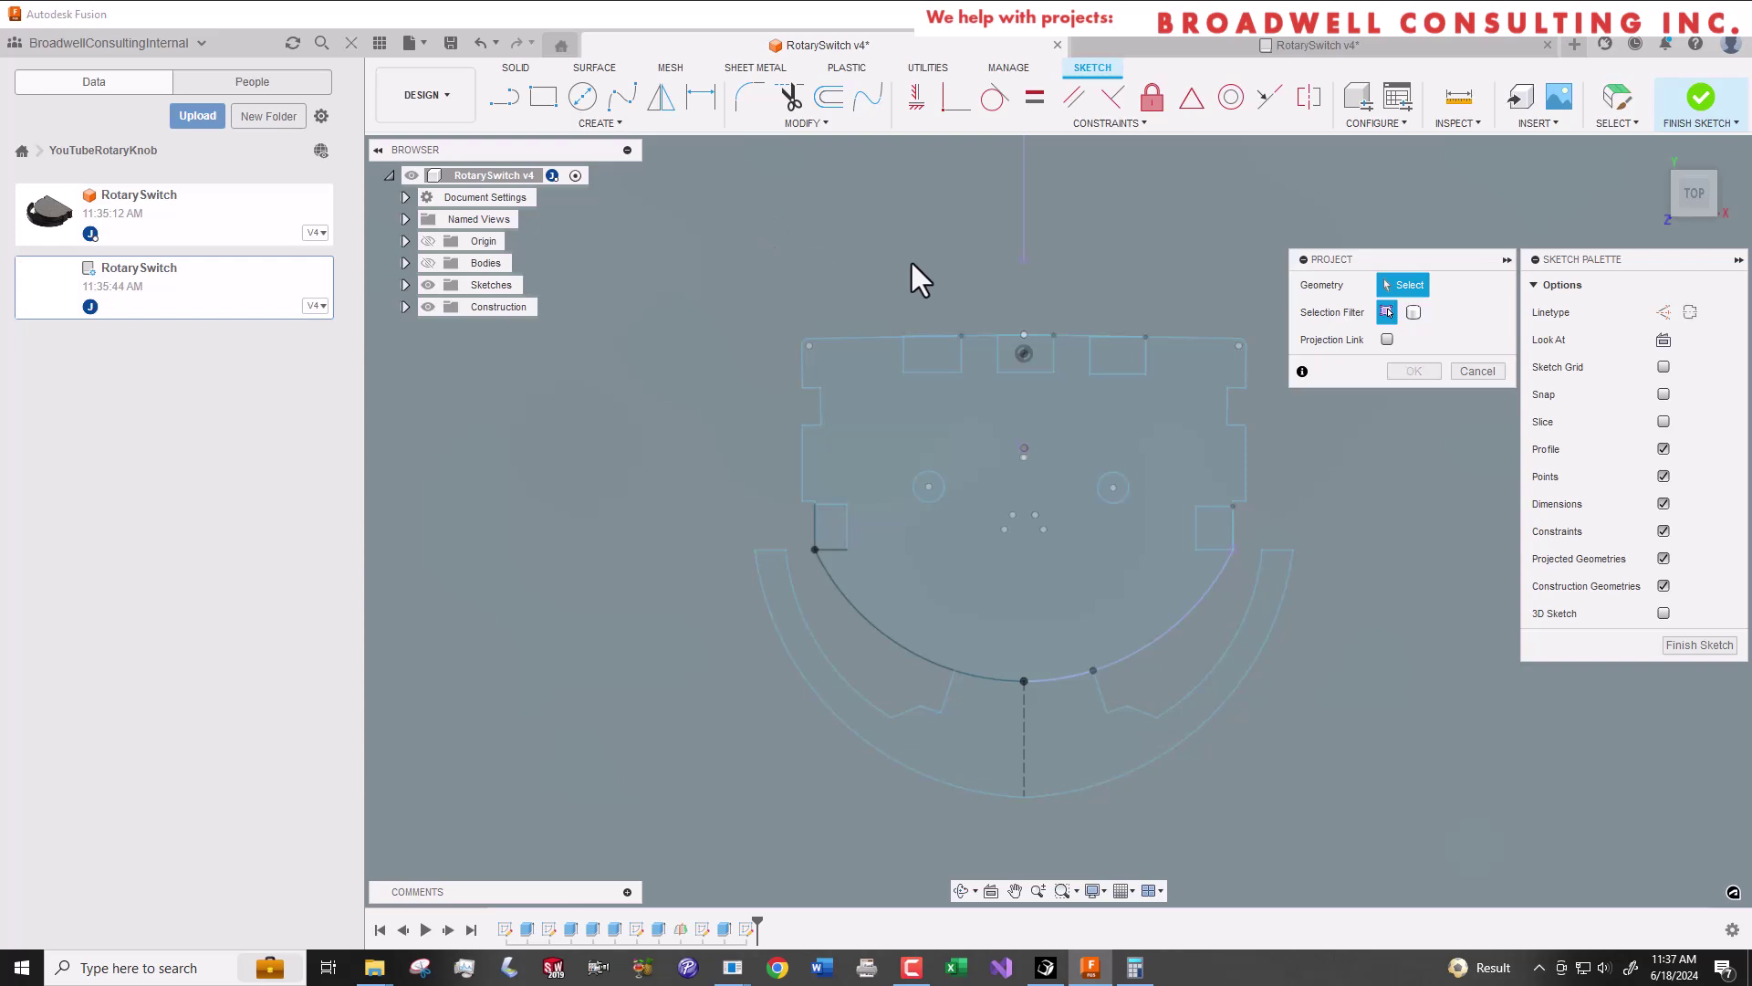
pyautogui.click(805, 340)
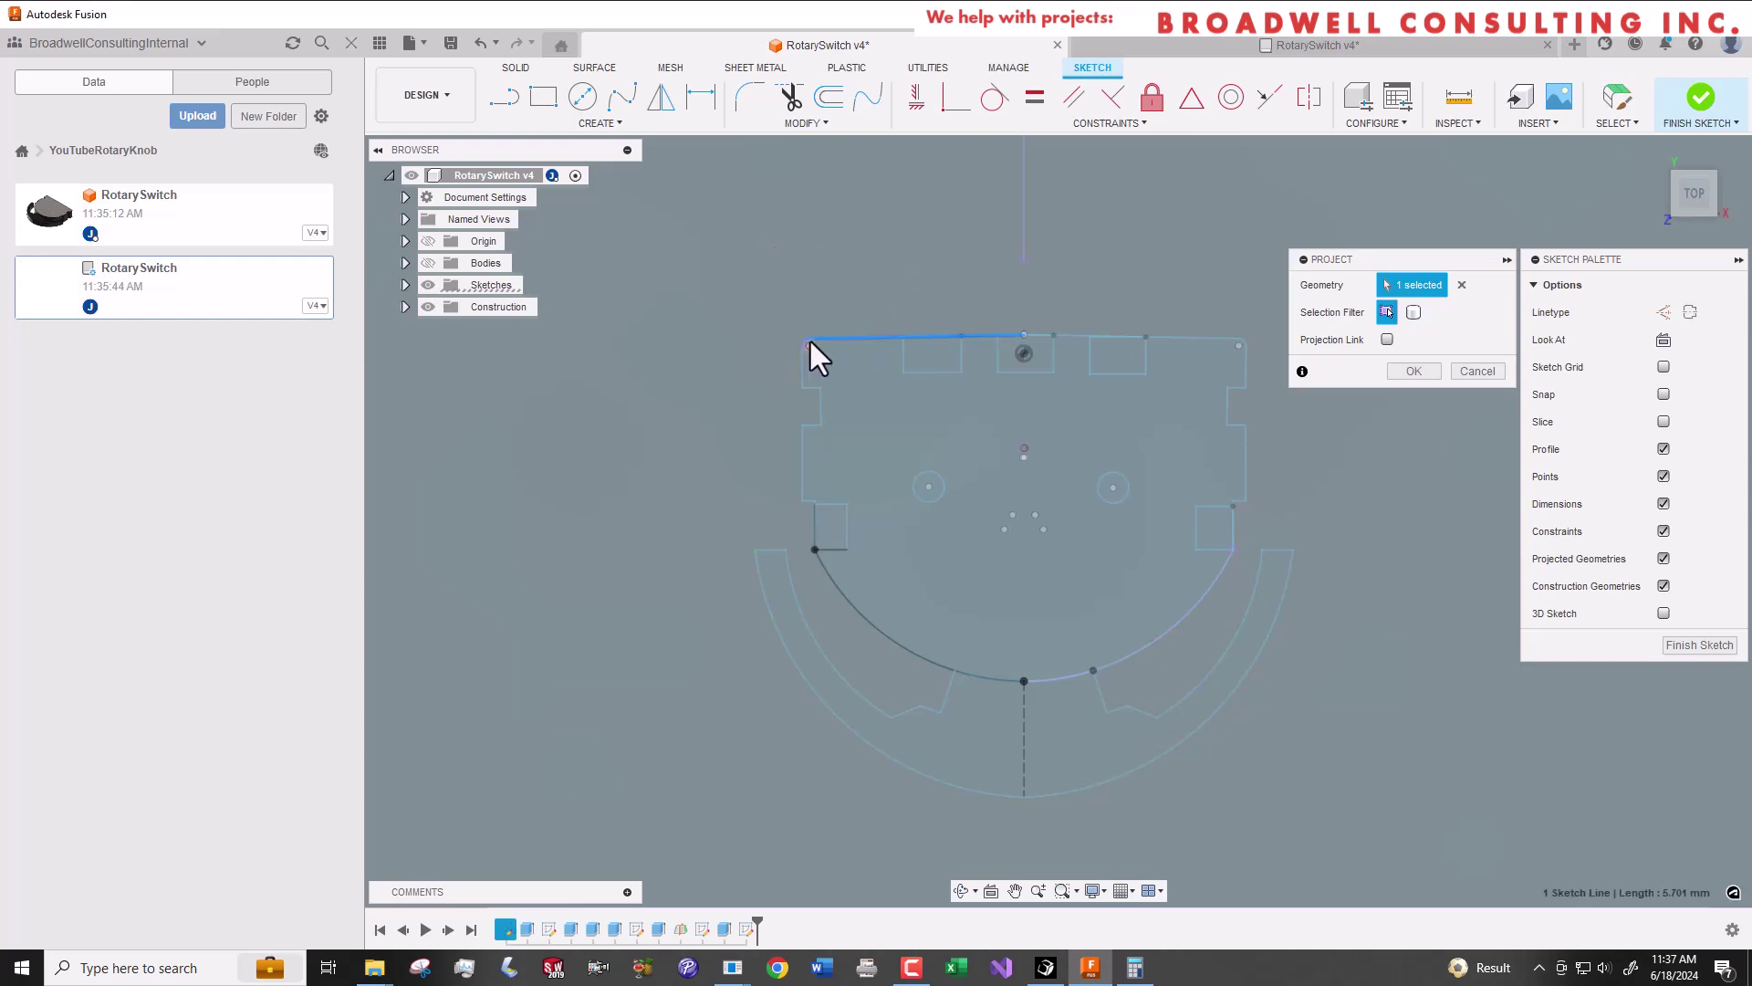
pyautogui.scroll(2, 809, 340)
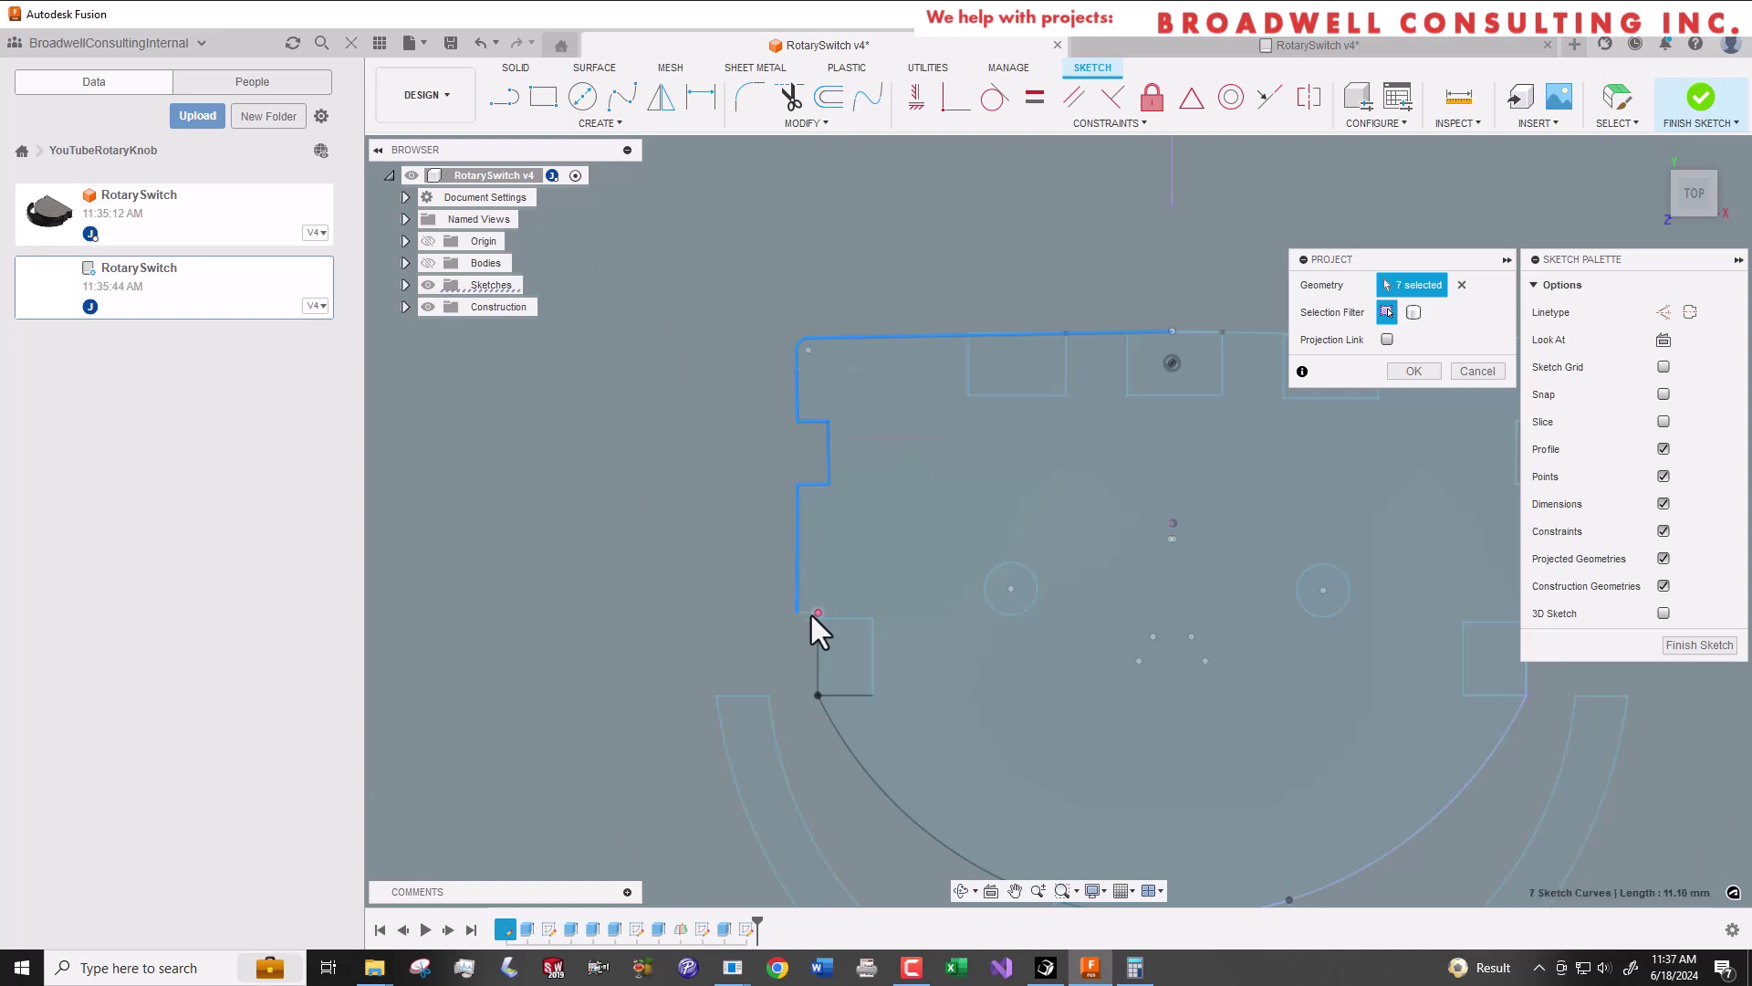
pyautogui.click(874, 638)
pyautogui.click(849, 750)
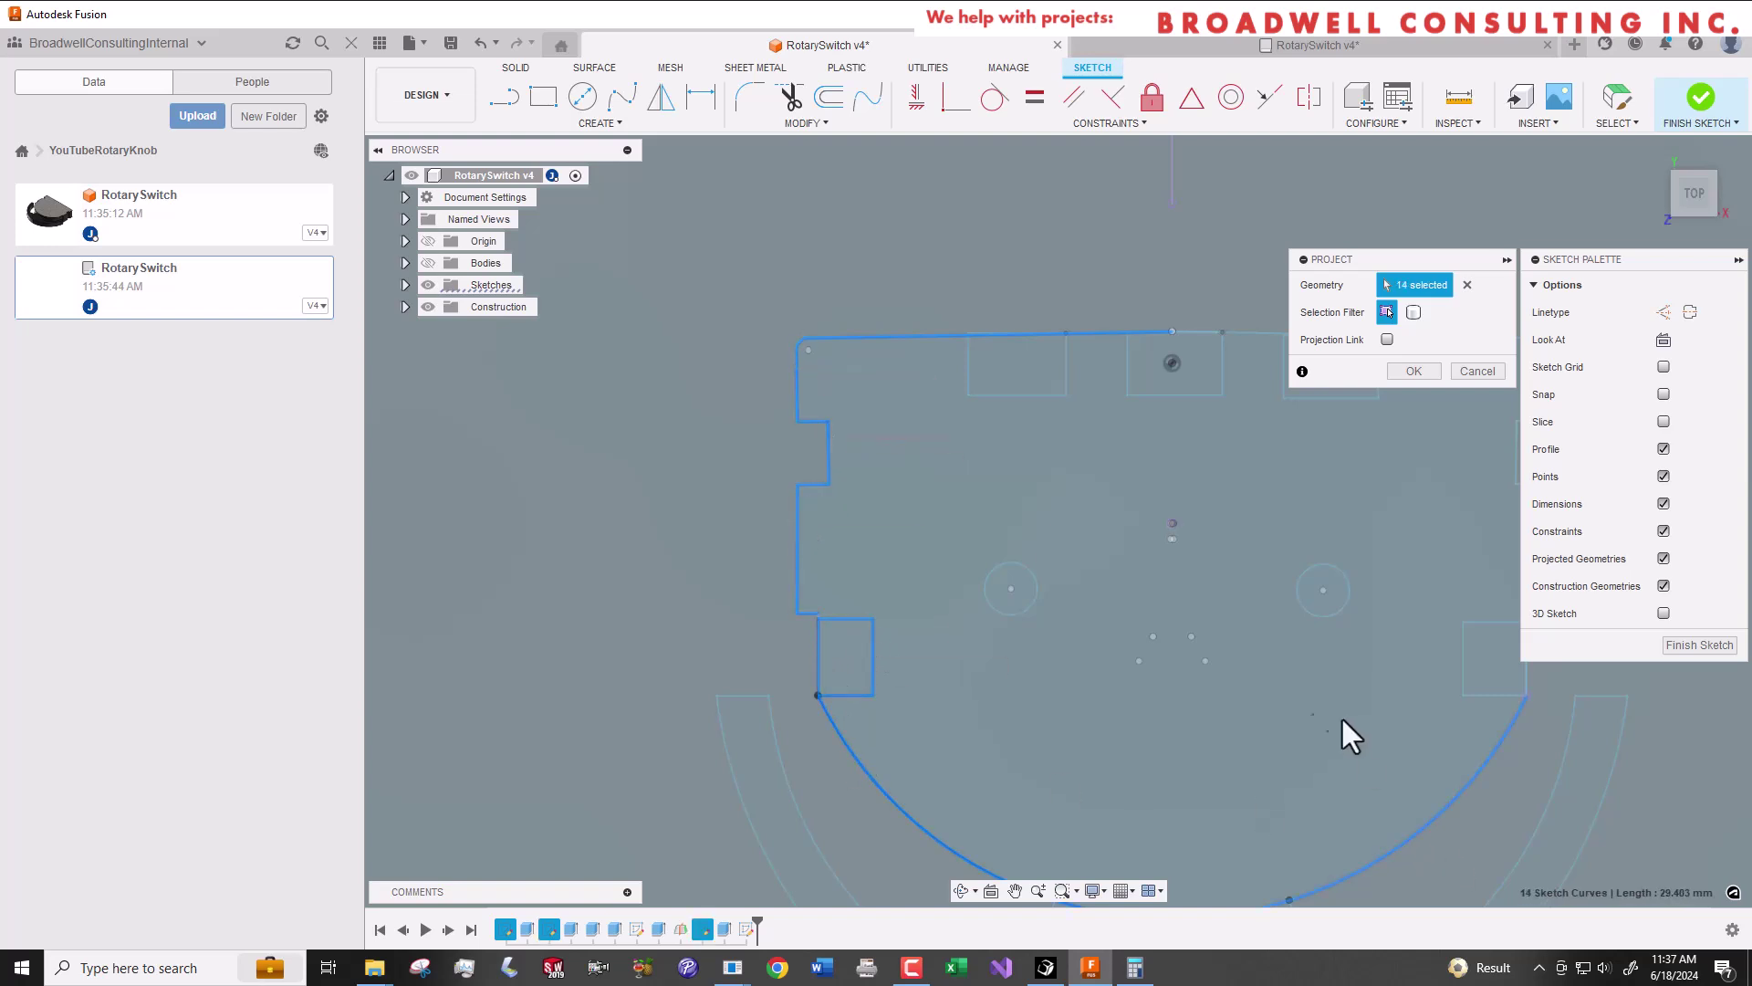
pyautogui.moveTo(1341, 720); pyautogui.dragTo(981, 719, button='middle')
pyautogui.click(1140, 698)
pyautogui.click(1135, 624)
pyautogui.scroll(3, 1165, 637)
pyautogui.click(1173, 615)
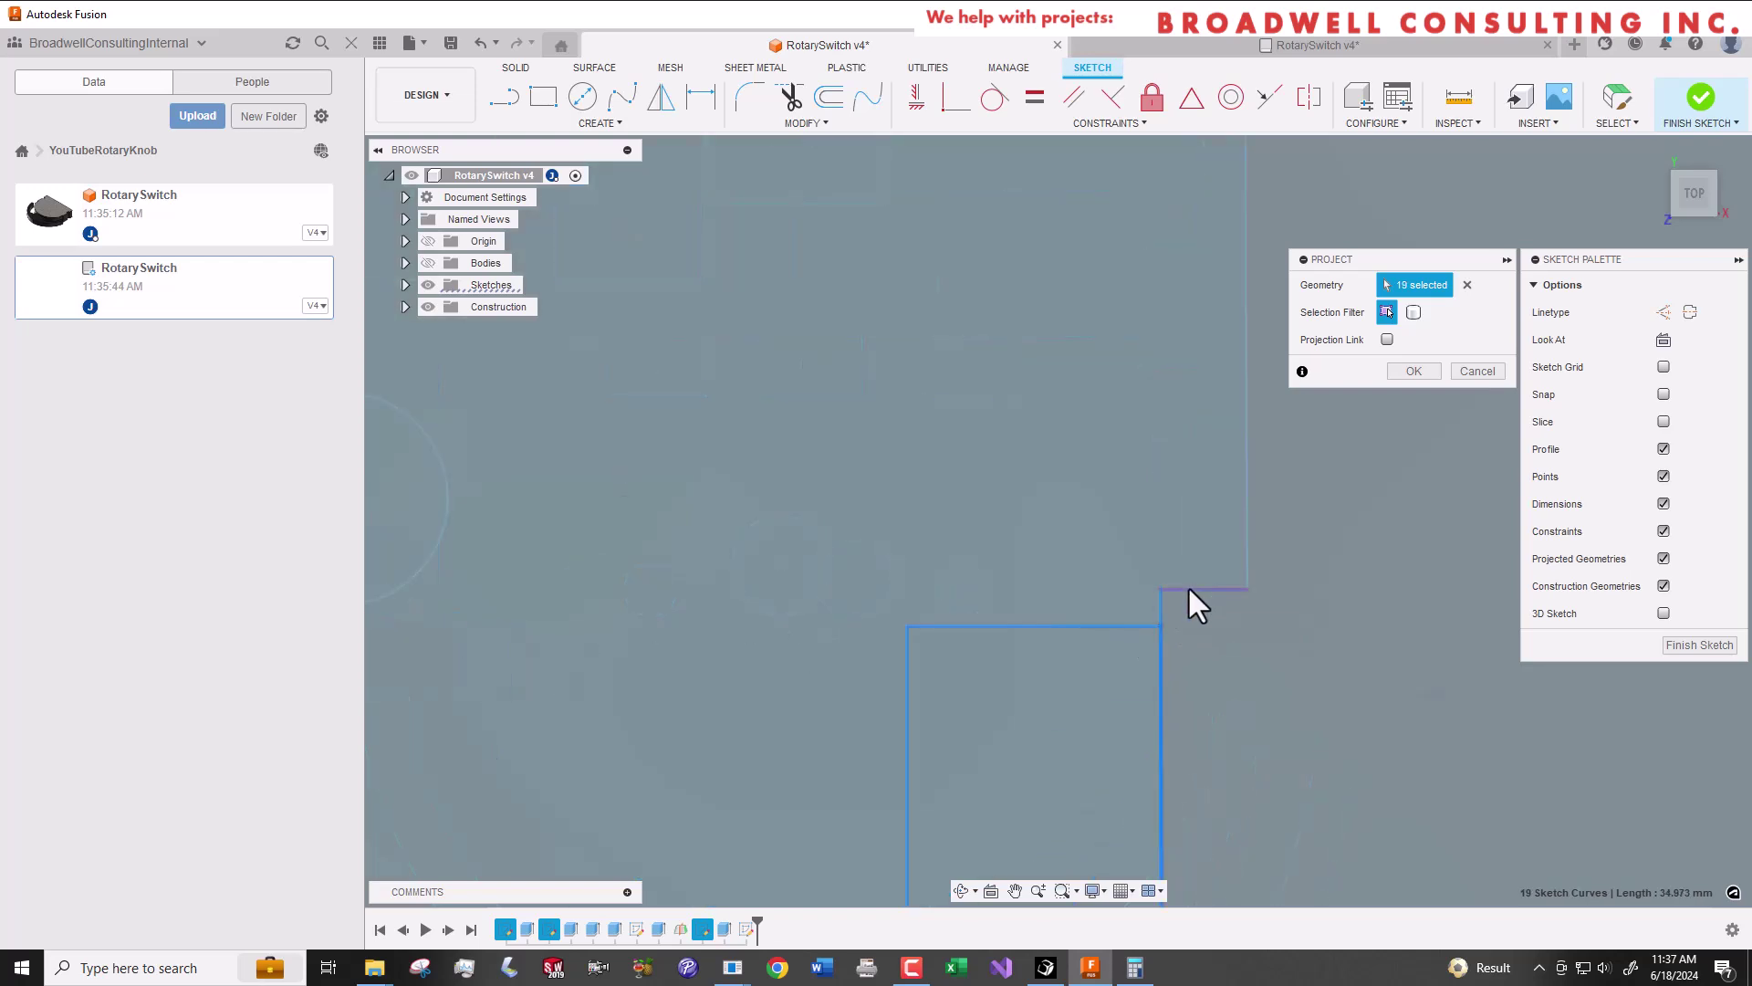
# Project the remaining right edges, top segment, middle rectangle, lower inner arc and outer arc segments.
pyautogui.scroll(-3, 1186, 593)
pyautogui.click(1186, 547)
pyautogui.moveTo(1153, 411); pyautogui.dragTo(1170, 610, button='middle')
pyautogui.click(802, 376)
pyautogui.click(832, 420)
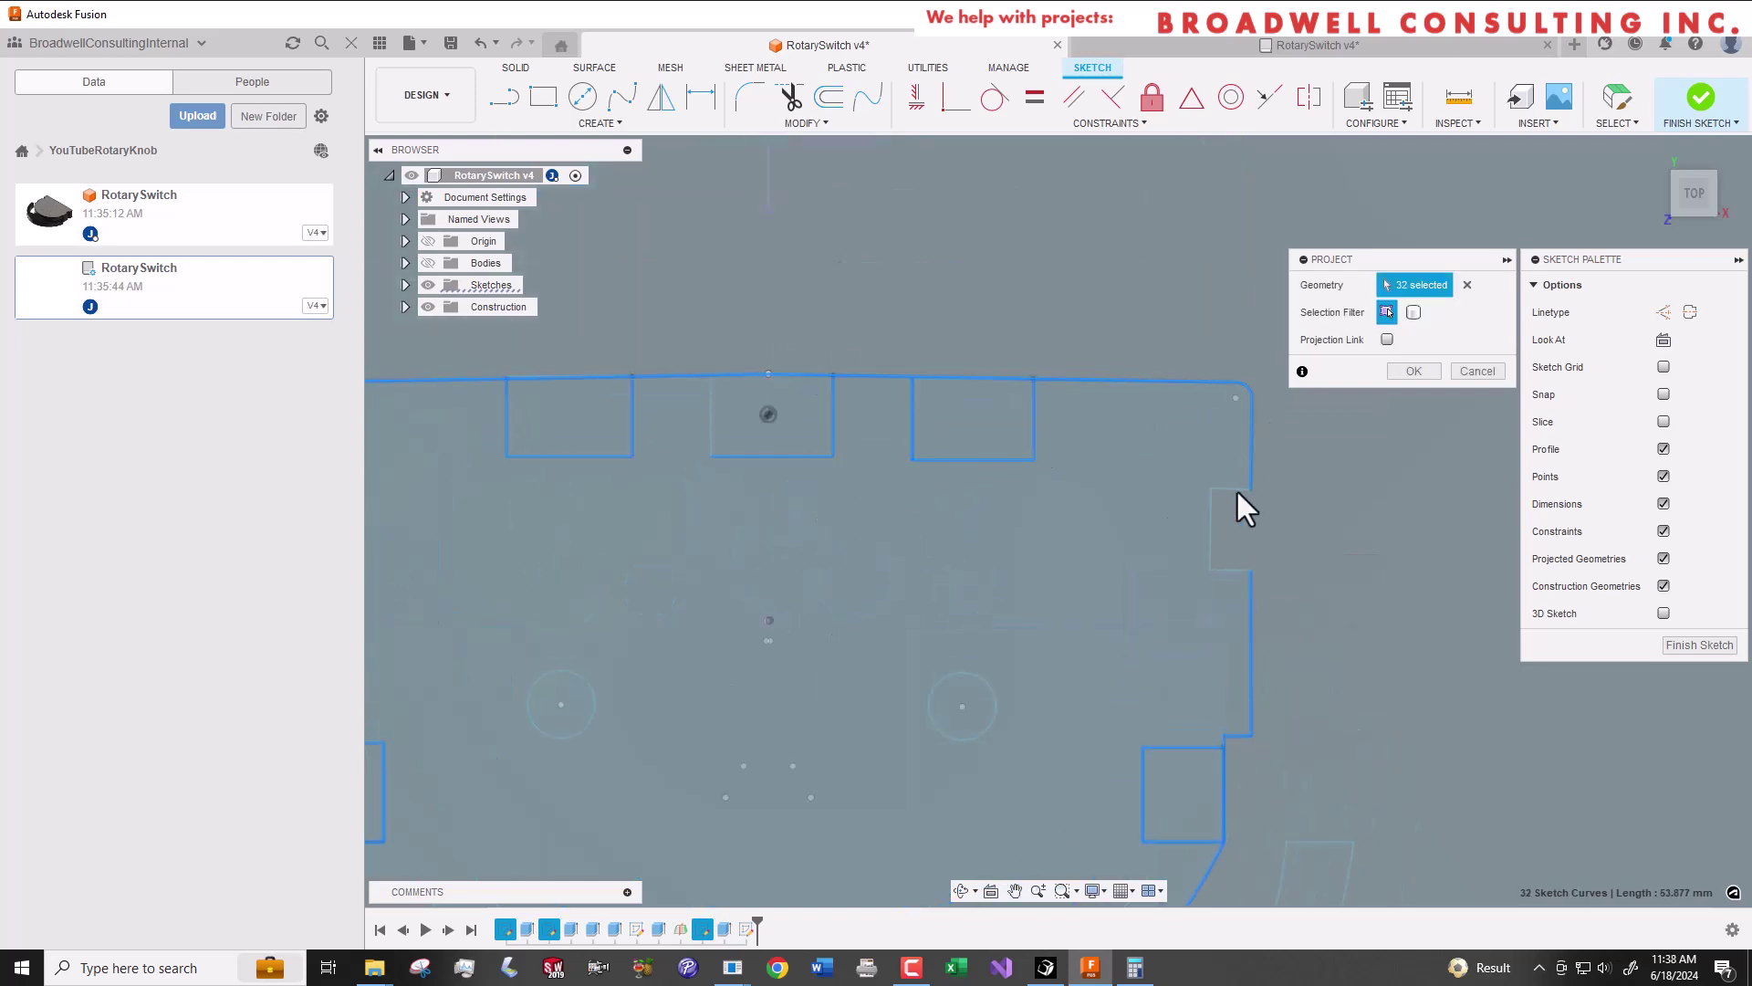
pyautogui.scroll(-3, 791, 708)
pyautogui.scroll(-2, 740, 725)
pyautogui.scroll(6, 740, 724)
pyautogui.click(1015, 410)
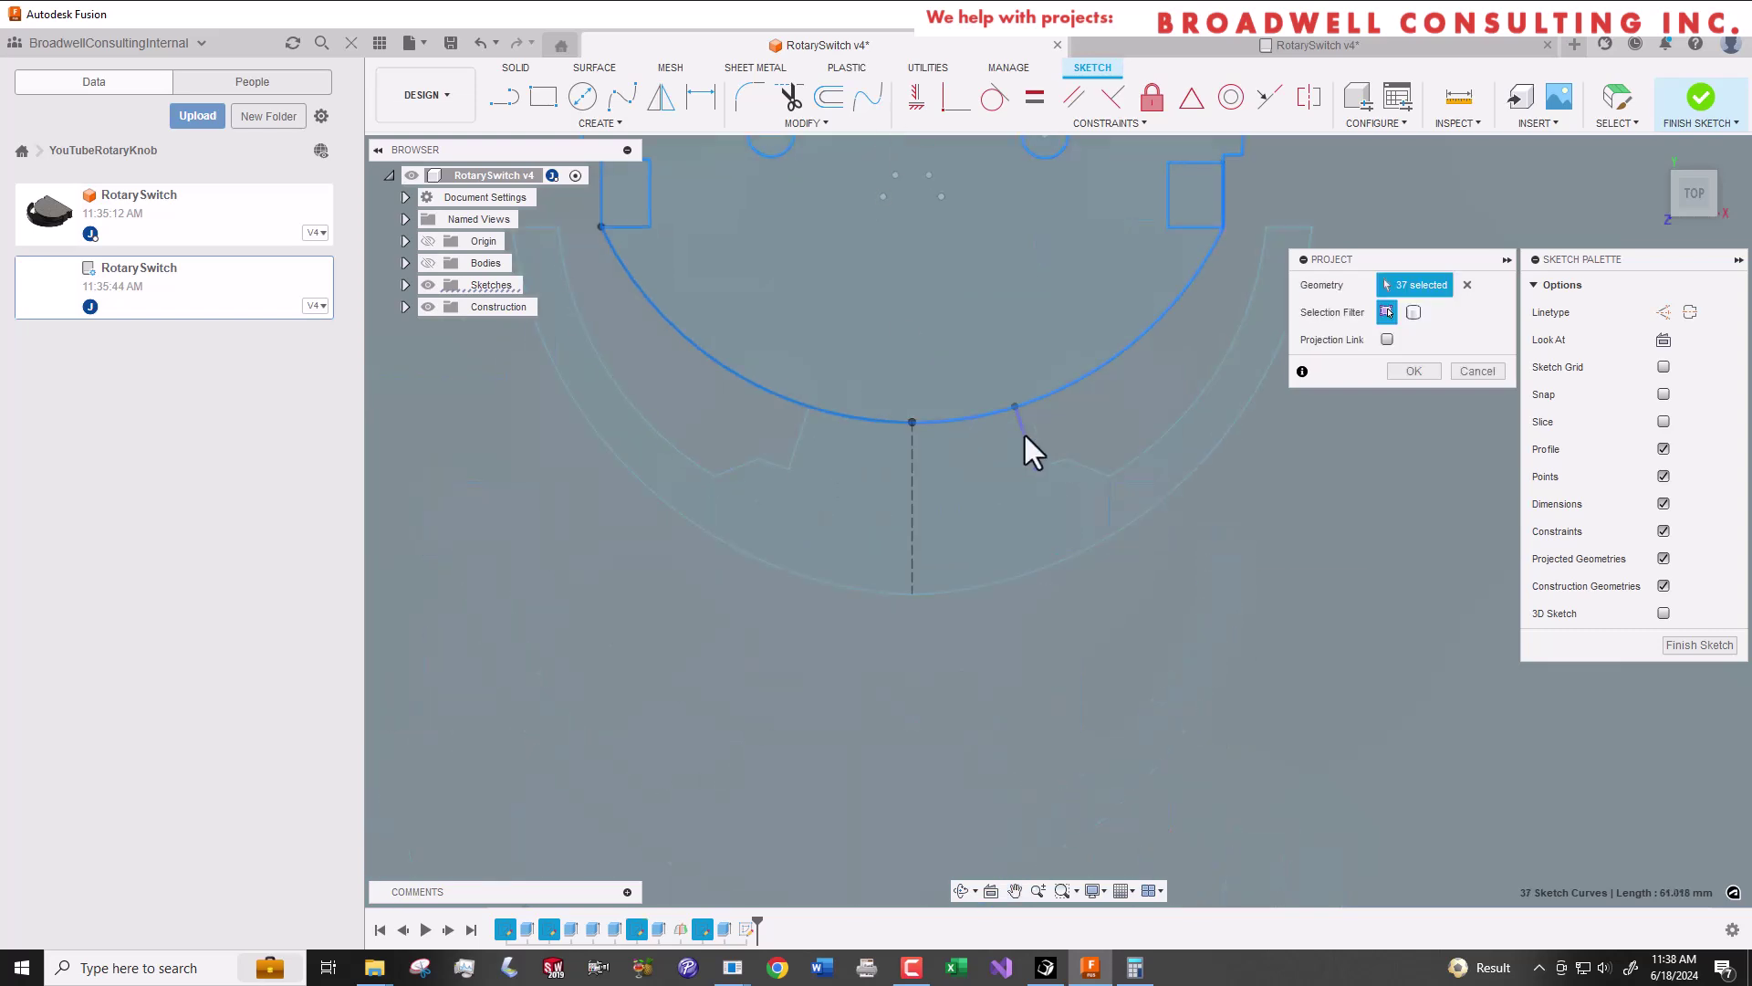
pyautogui.click(1264, 383)
pyautogui.click(995, 574)
pyautogui.click(730, 507)
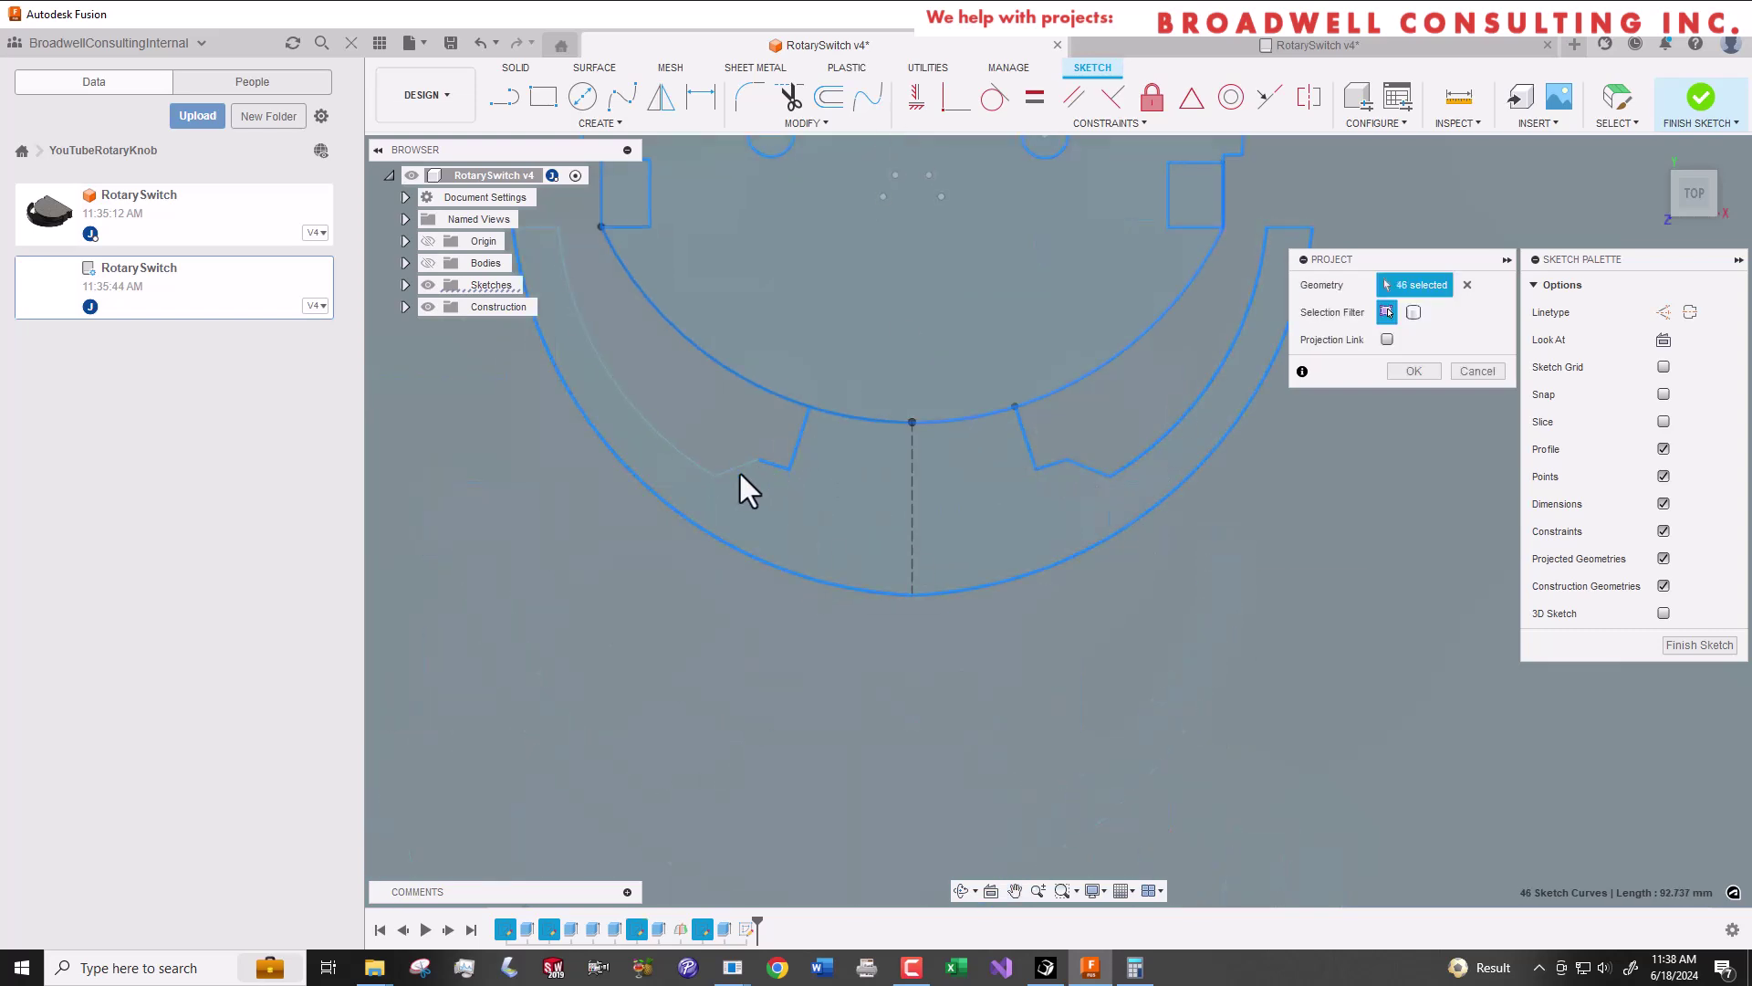
pyautogui.scroll(-5, 739, 484)
# Finish the projection and draw a short line starting from the outline's centre point.
pyautogui.click(1413, 370)
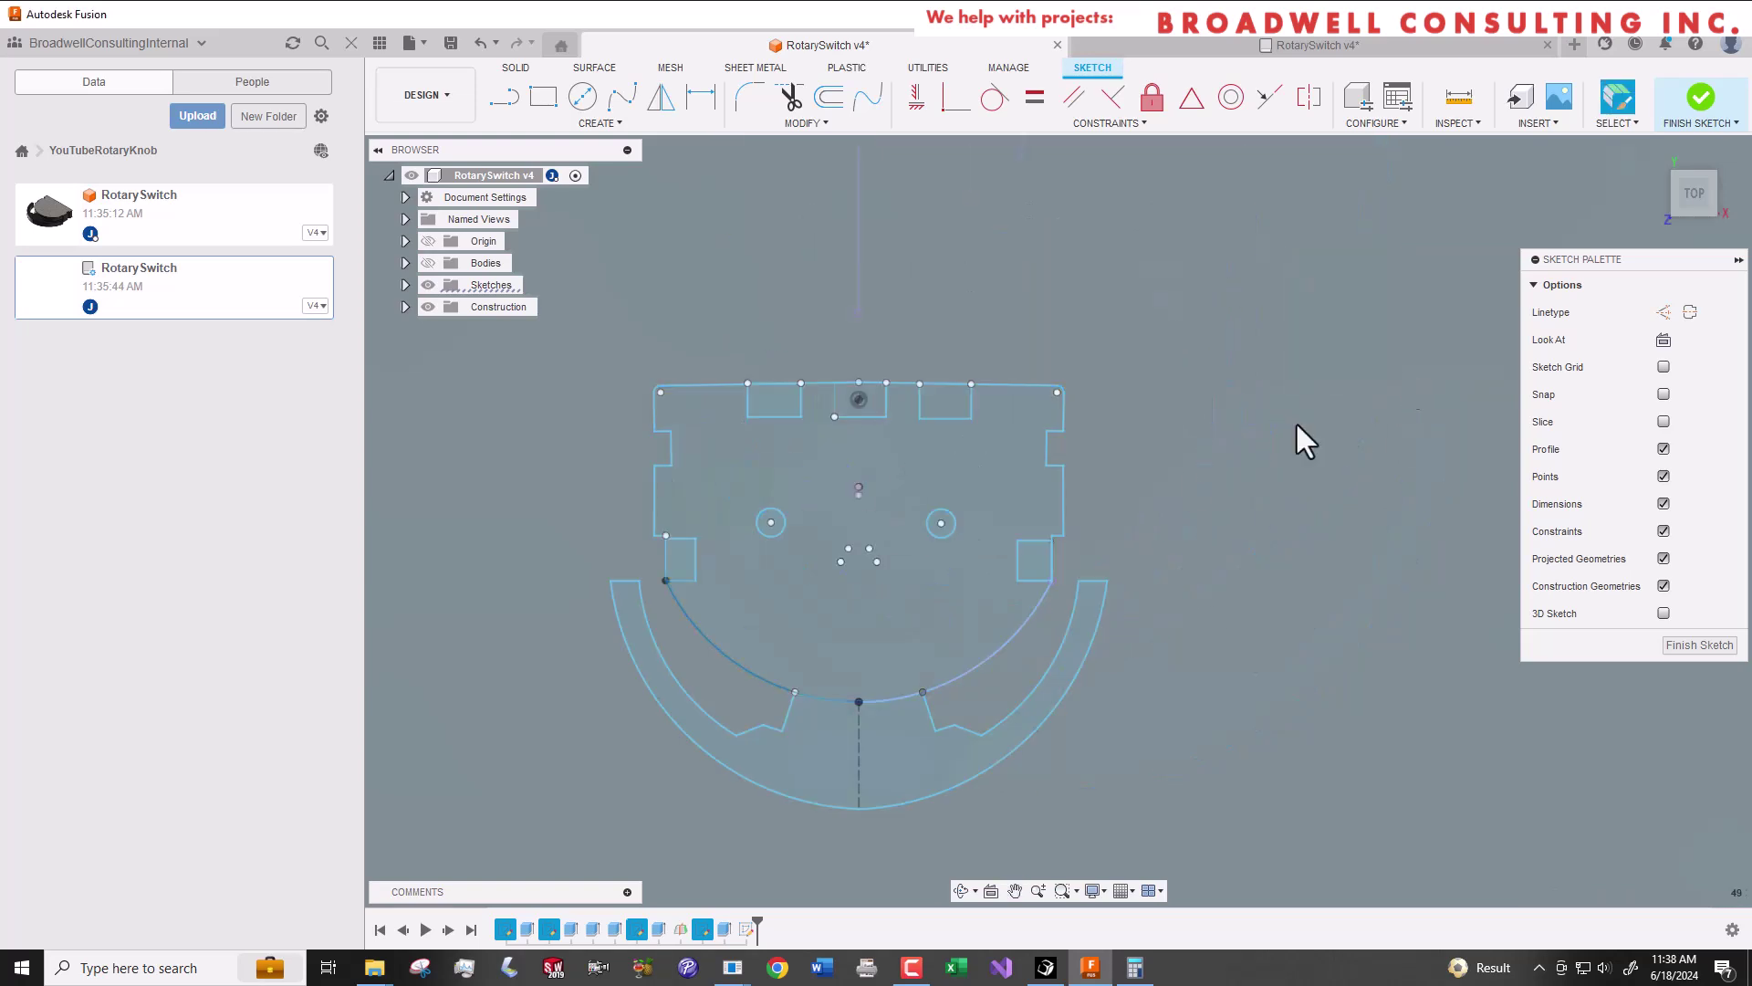
pyautogui.scroll(2, 956, 304)
pyautogui.click(504, 95)
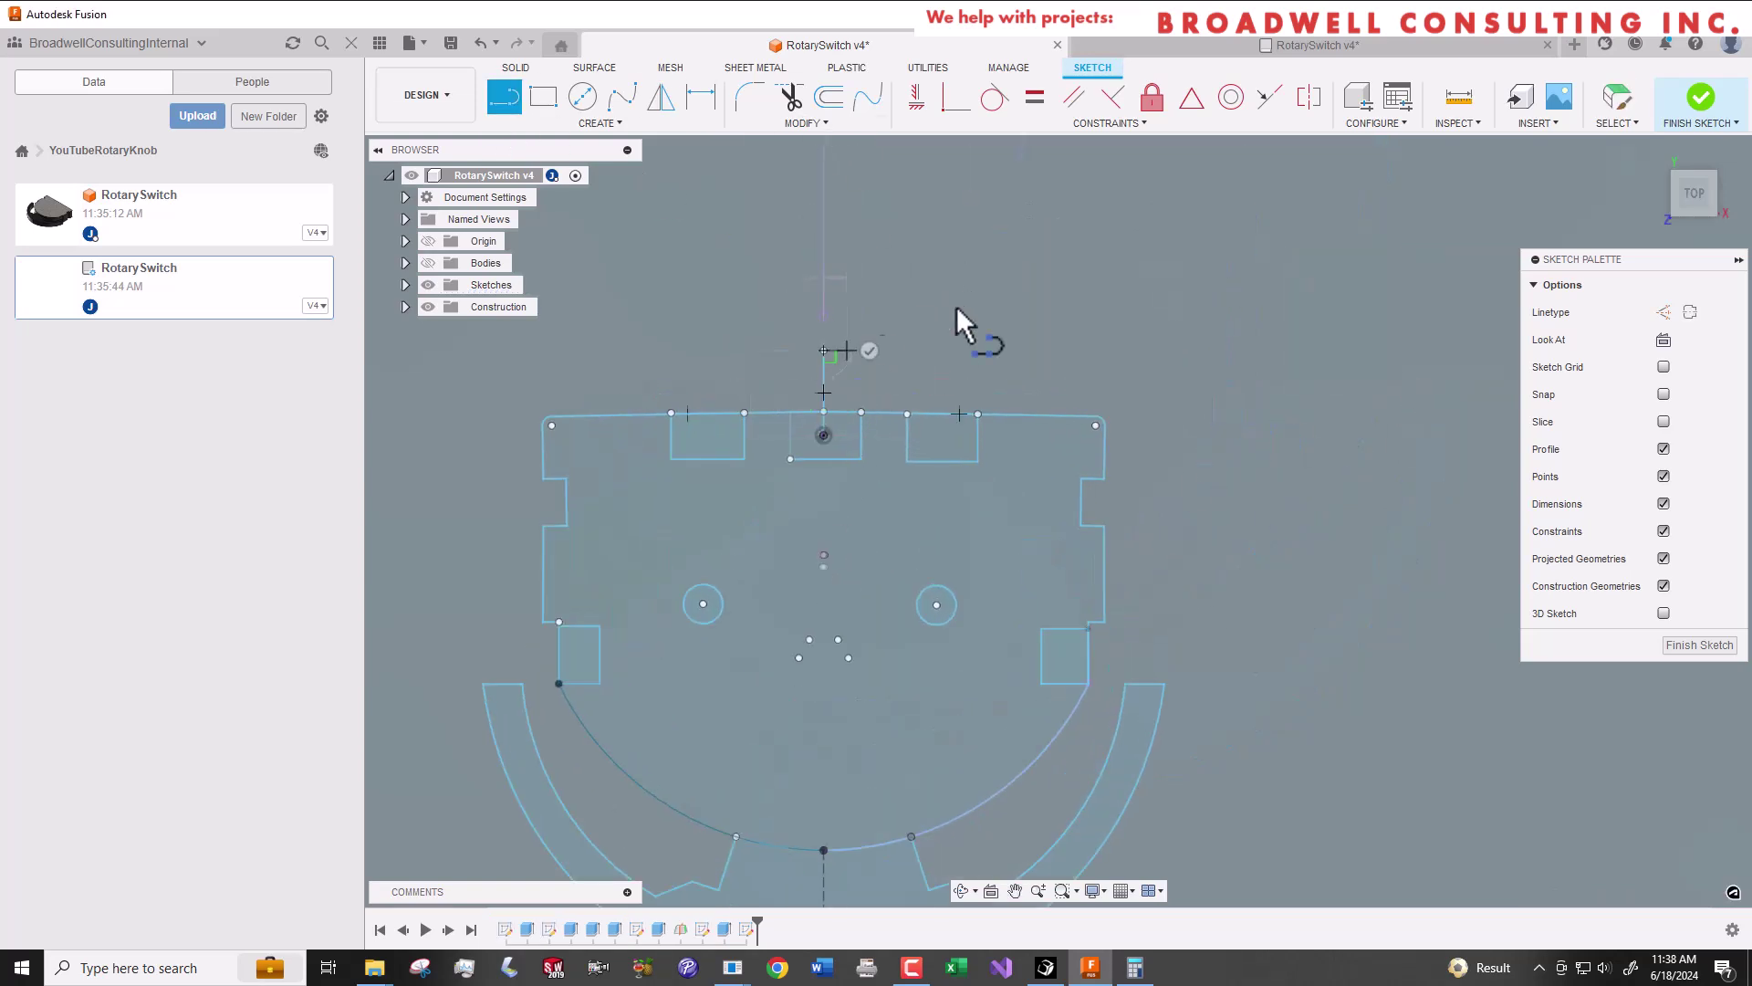
pyautogui.click(824, 434)
pyautogui.click(930, 434)
pyautogui.press('Escape')
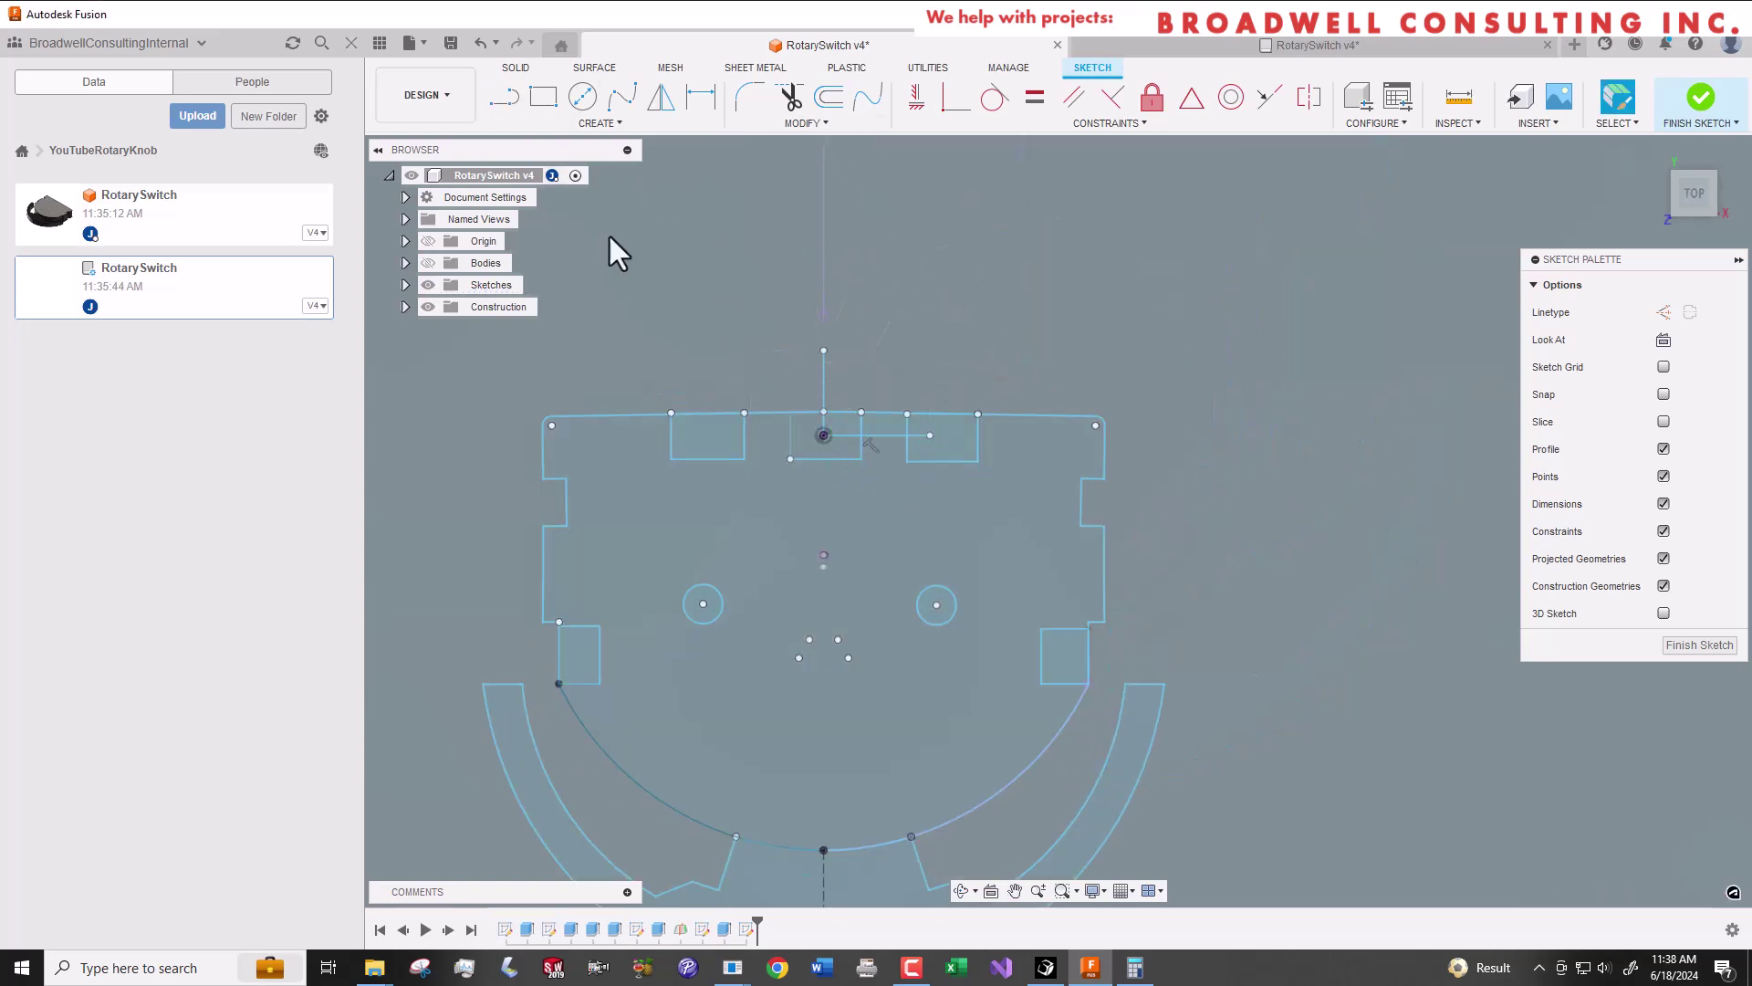
# Export Sketch5 as DXF 'V4_Footprint', also saving a copy to the cloud.
pyautogui.click(406, 285)
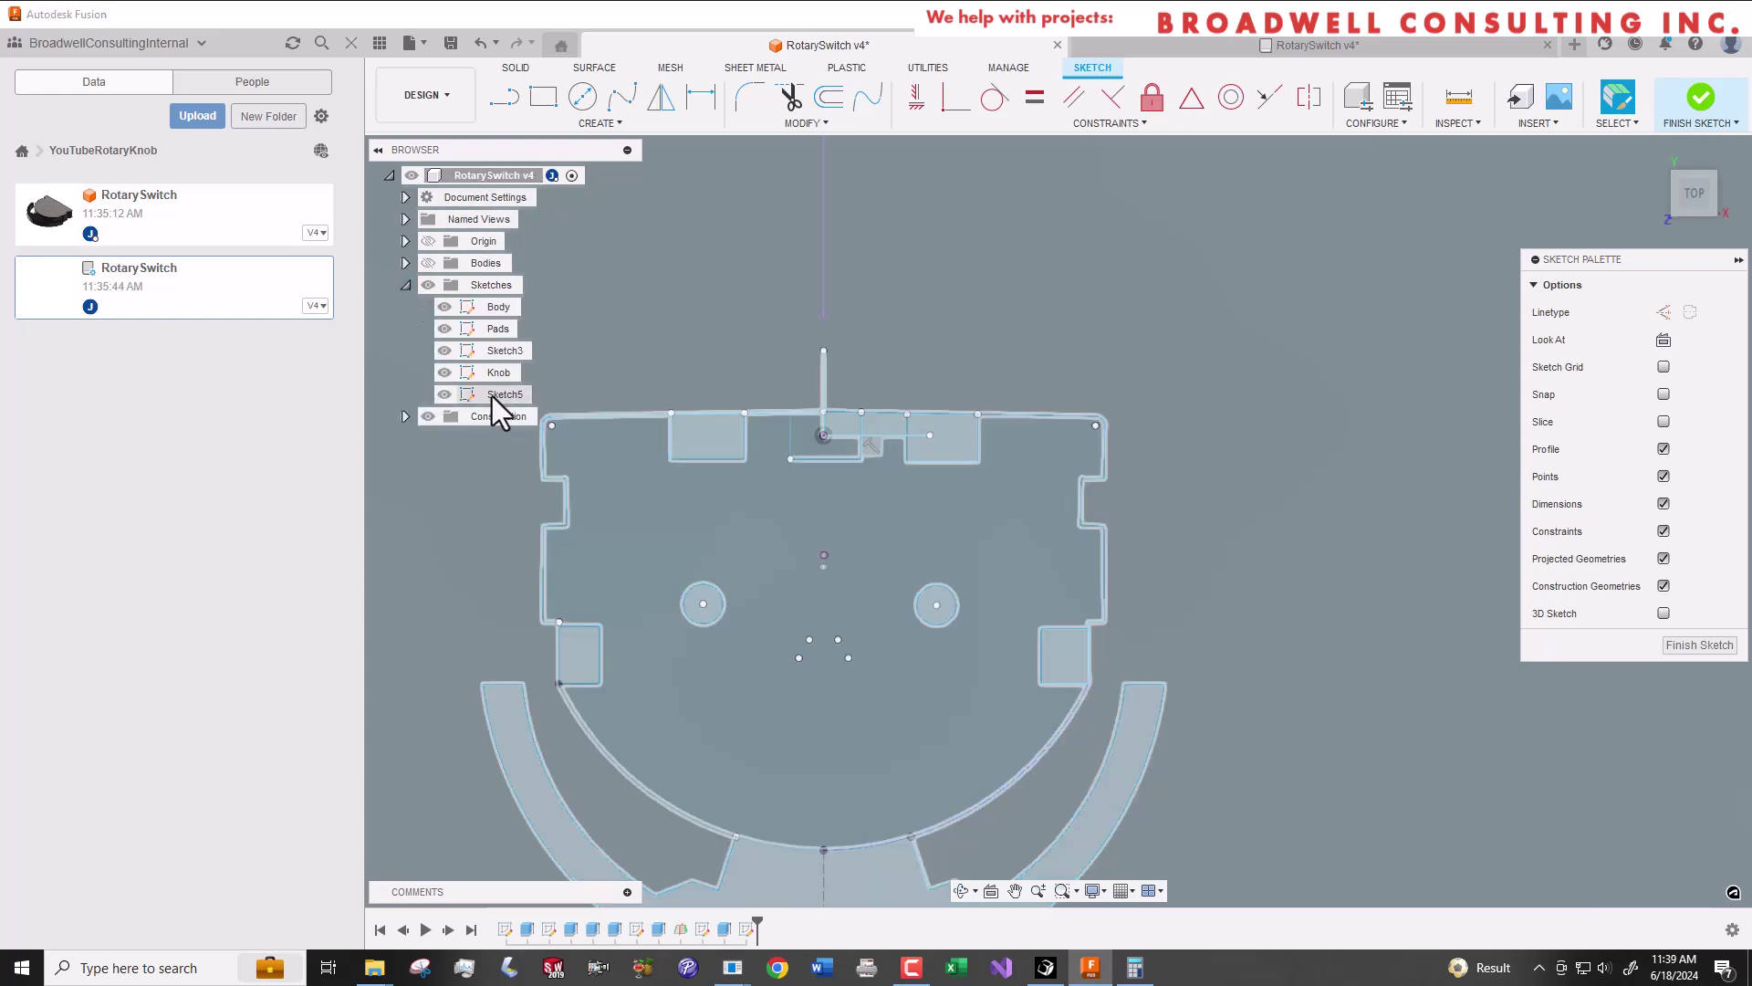
pyautogui.rightClick(491, 396)
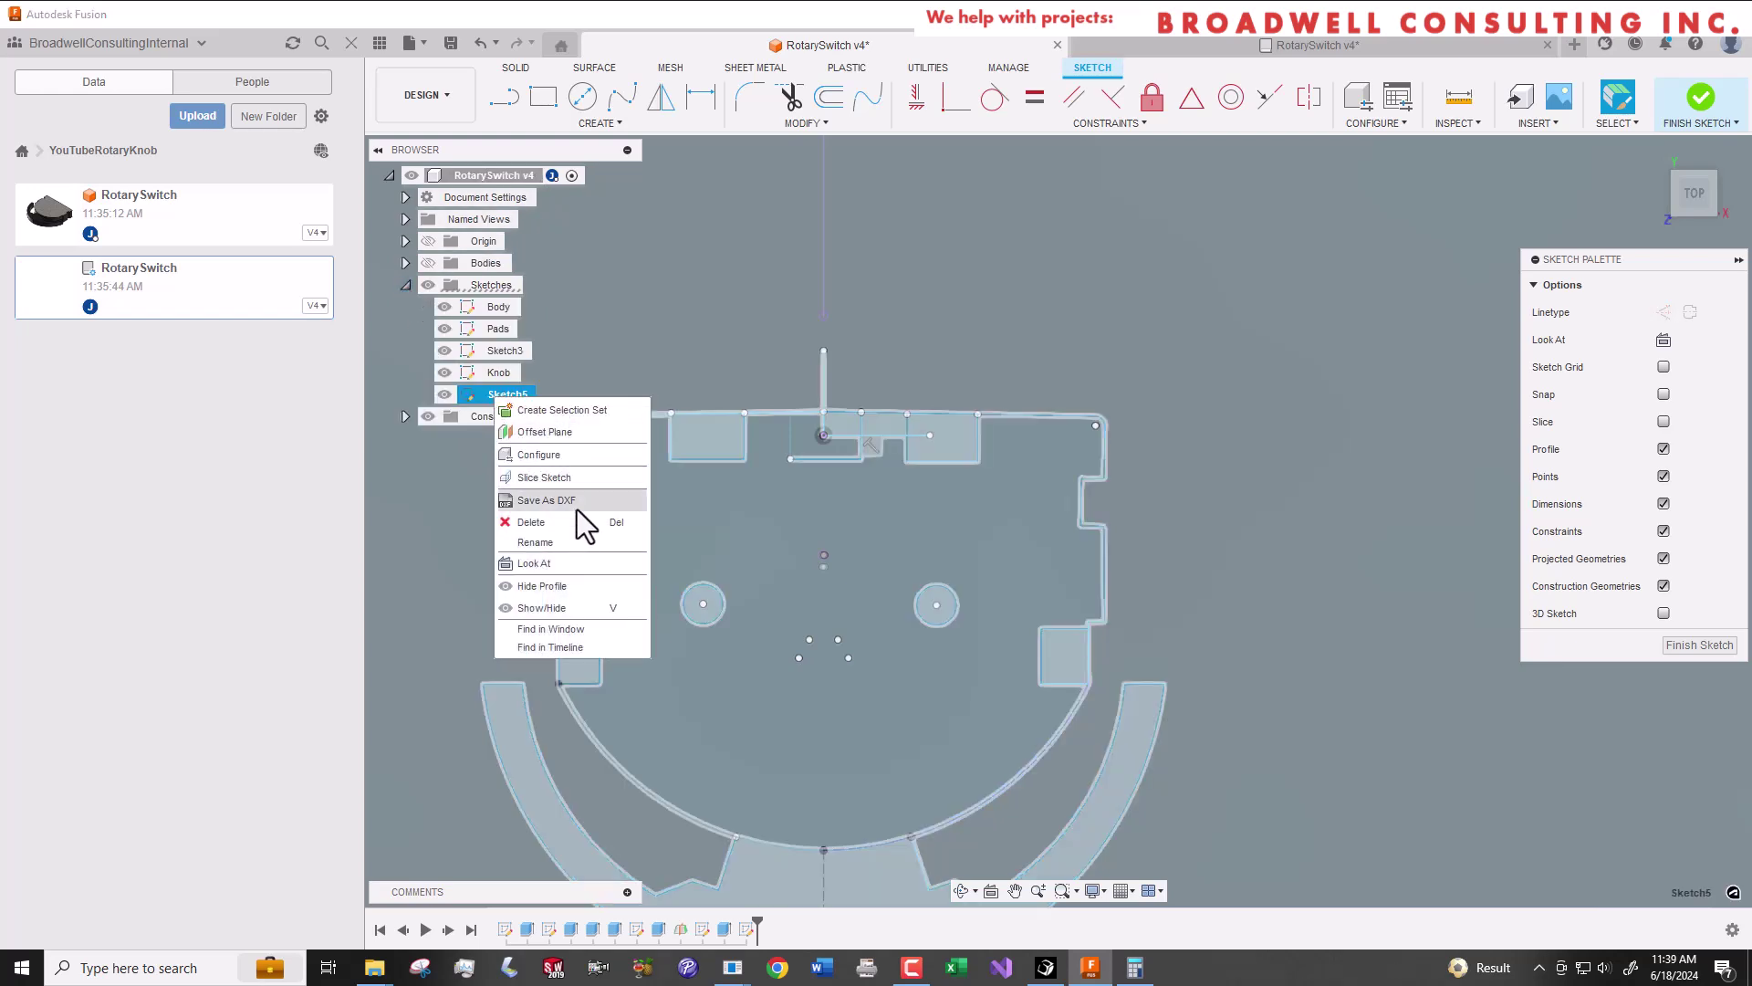
pyautogui.click(577, 504)
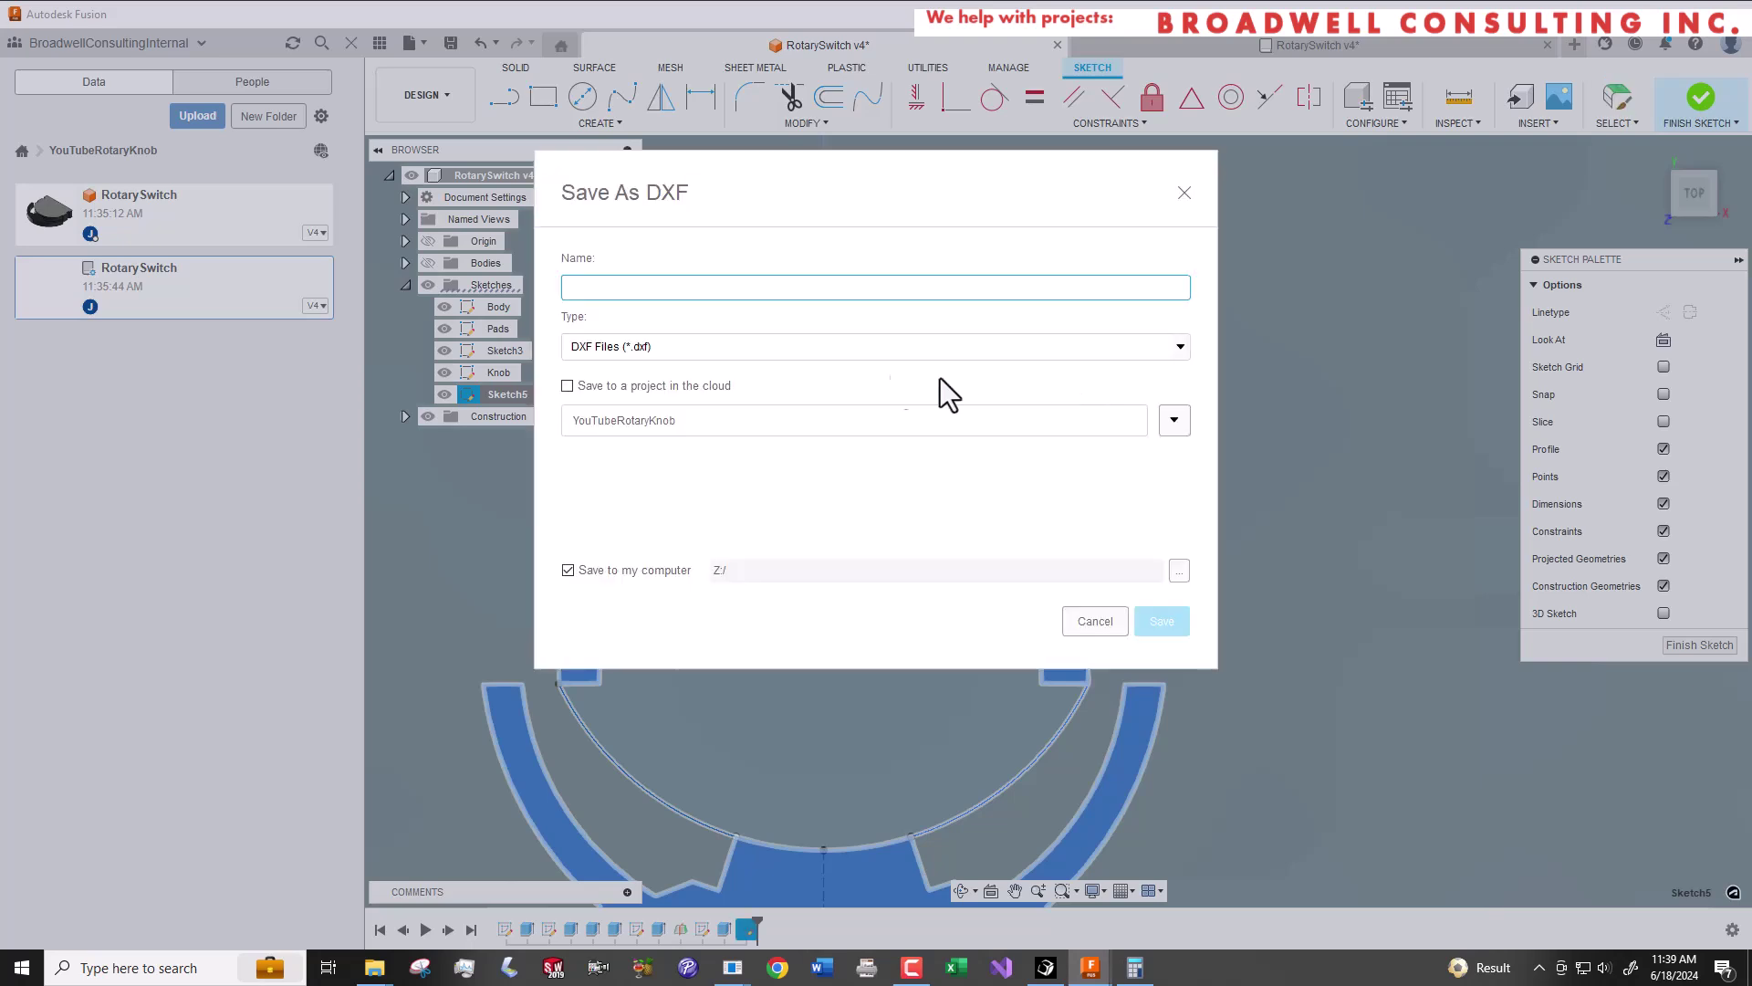
pyautogui.write('V4')
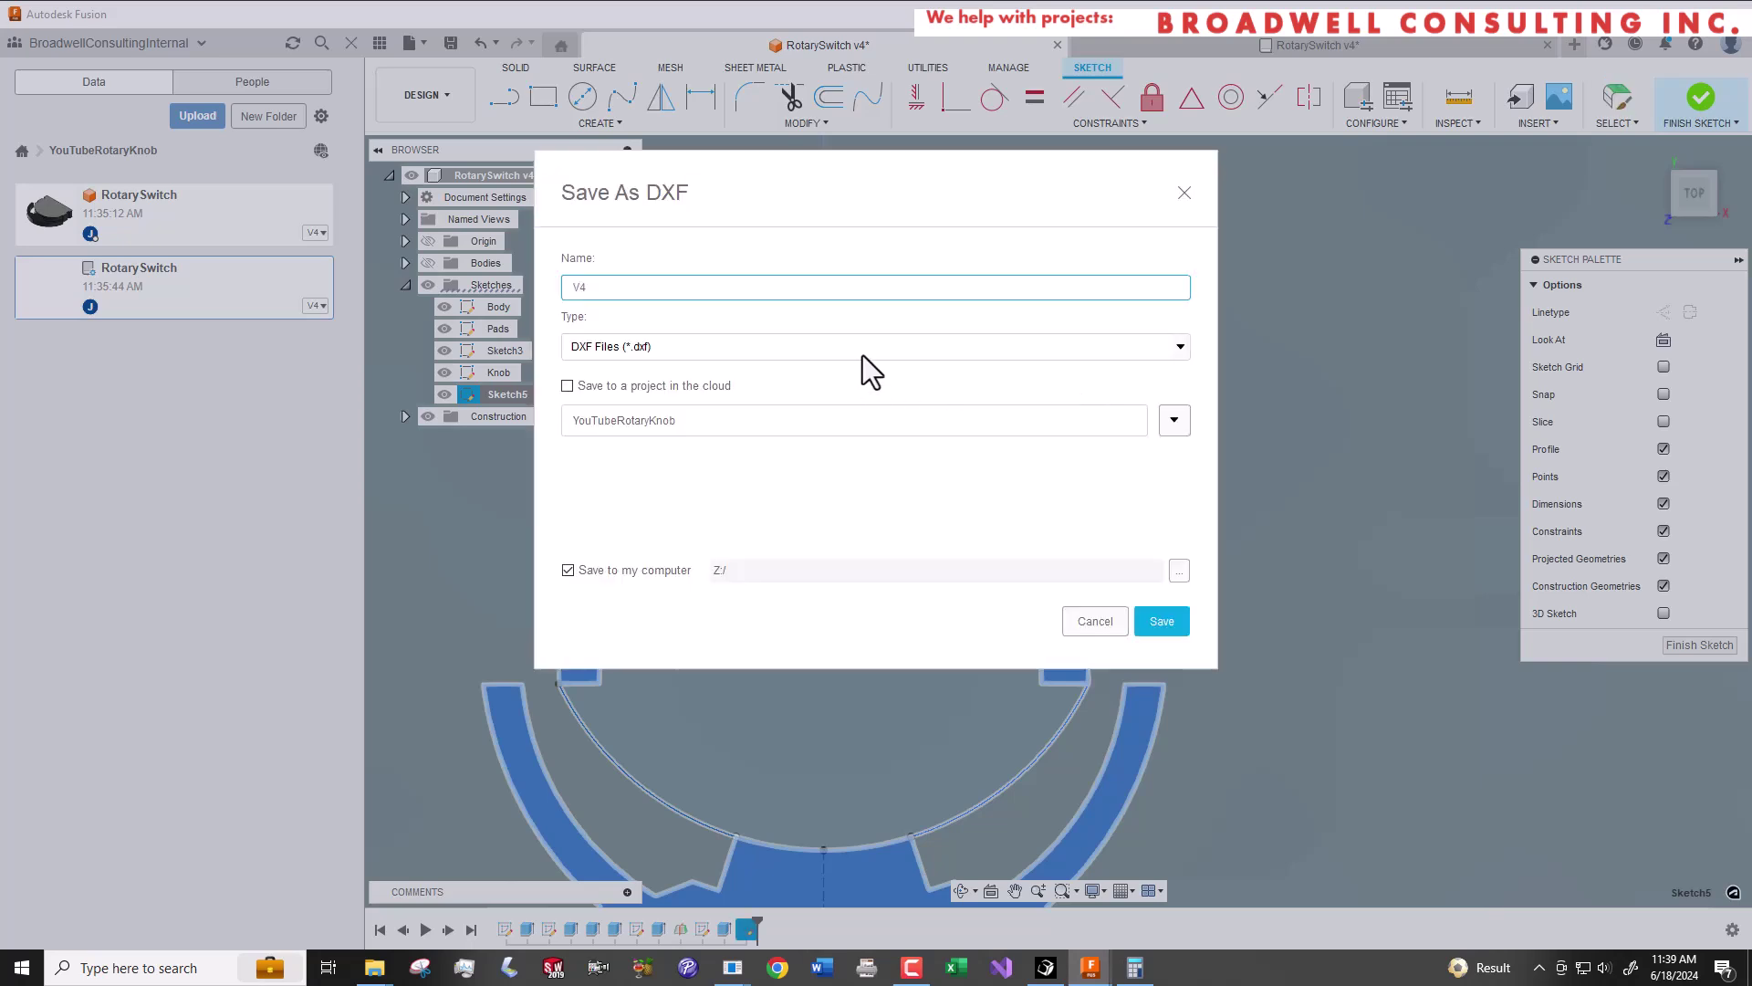
pyautogui.write('_Footprint')
pyautogui.click(700, 389)
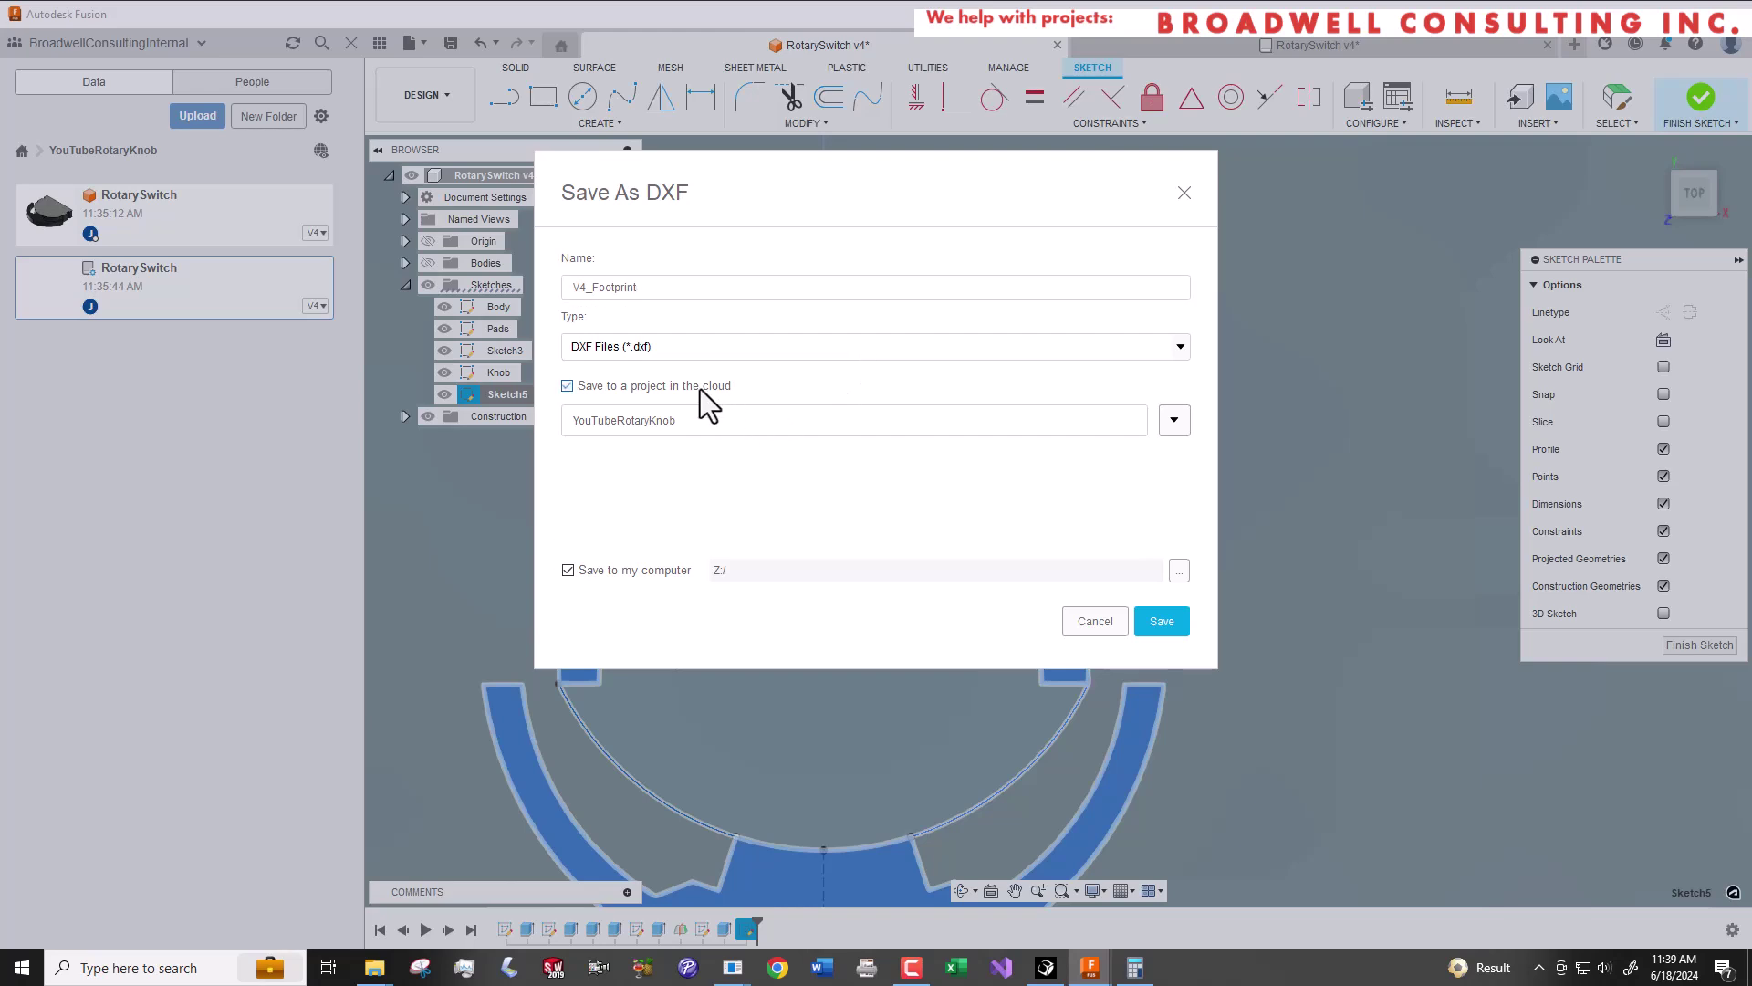
pyautogui.click(1157, 619)
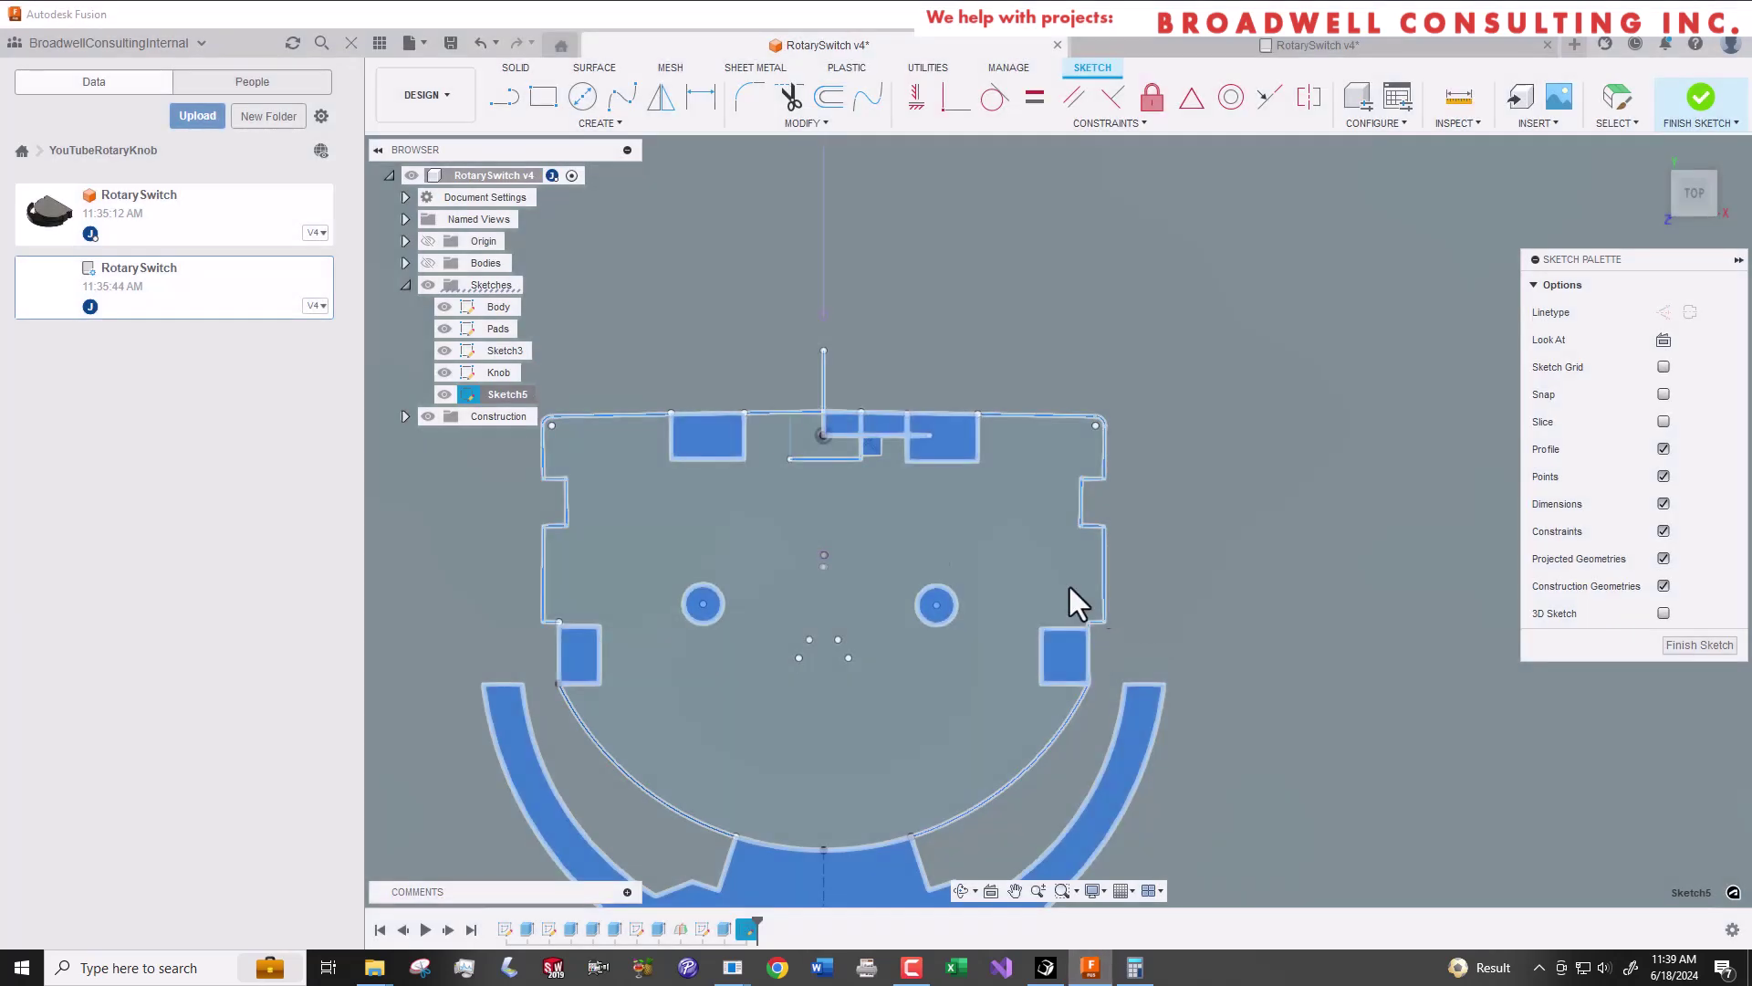
# Close the design without saving and insert the V4_Footprint DXF at the footprint origin.
pyautogui.click(995, 513)
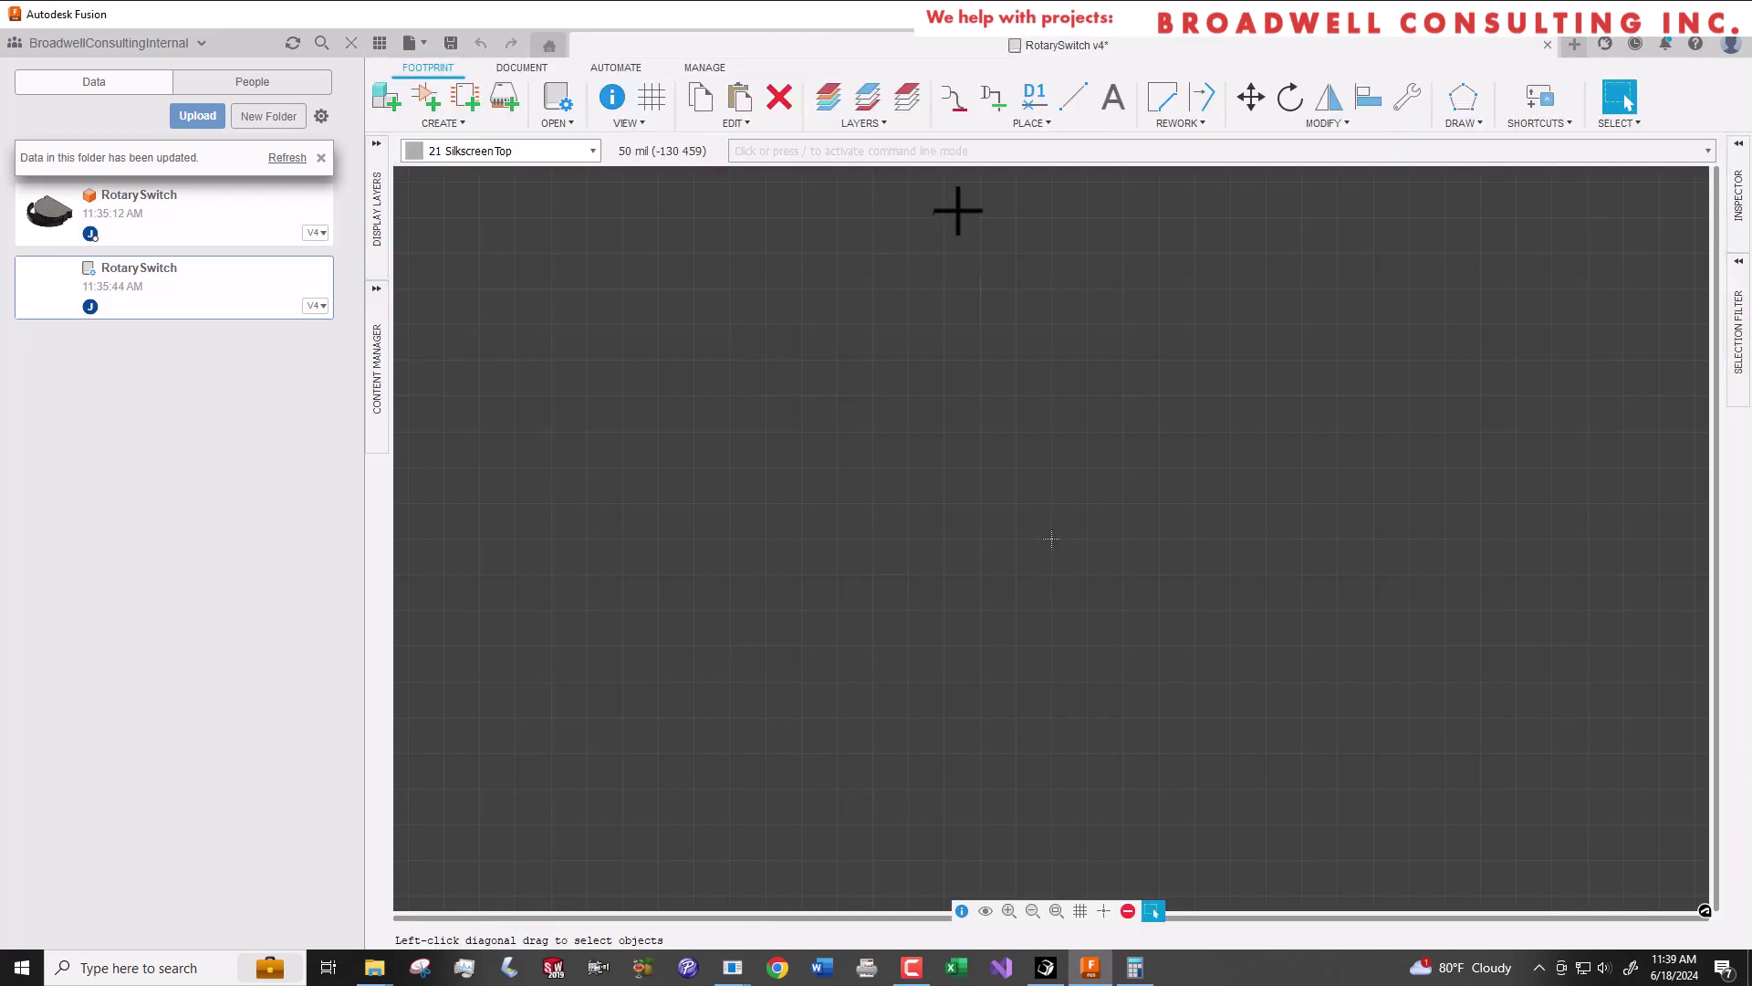
pyautogui.click(1043, 126)
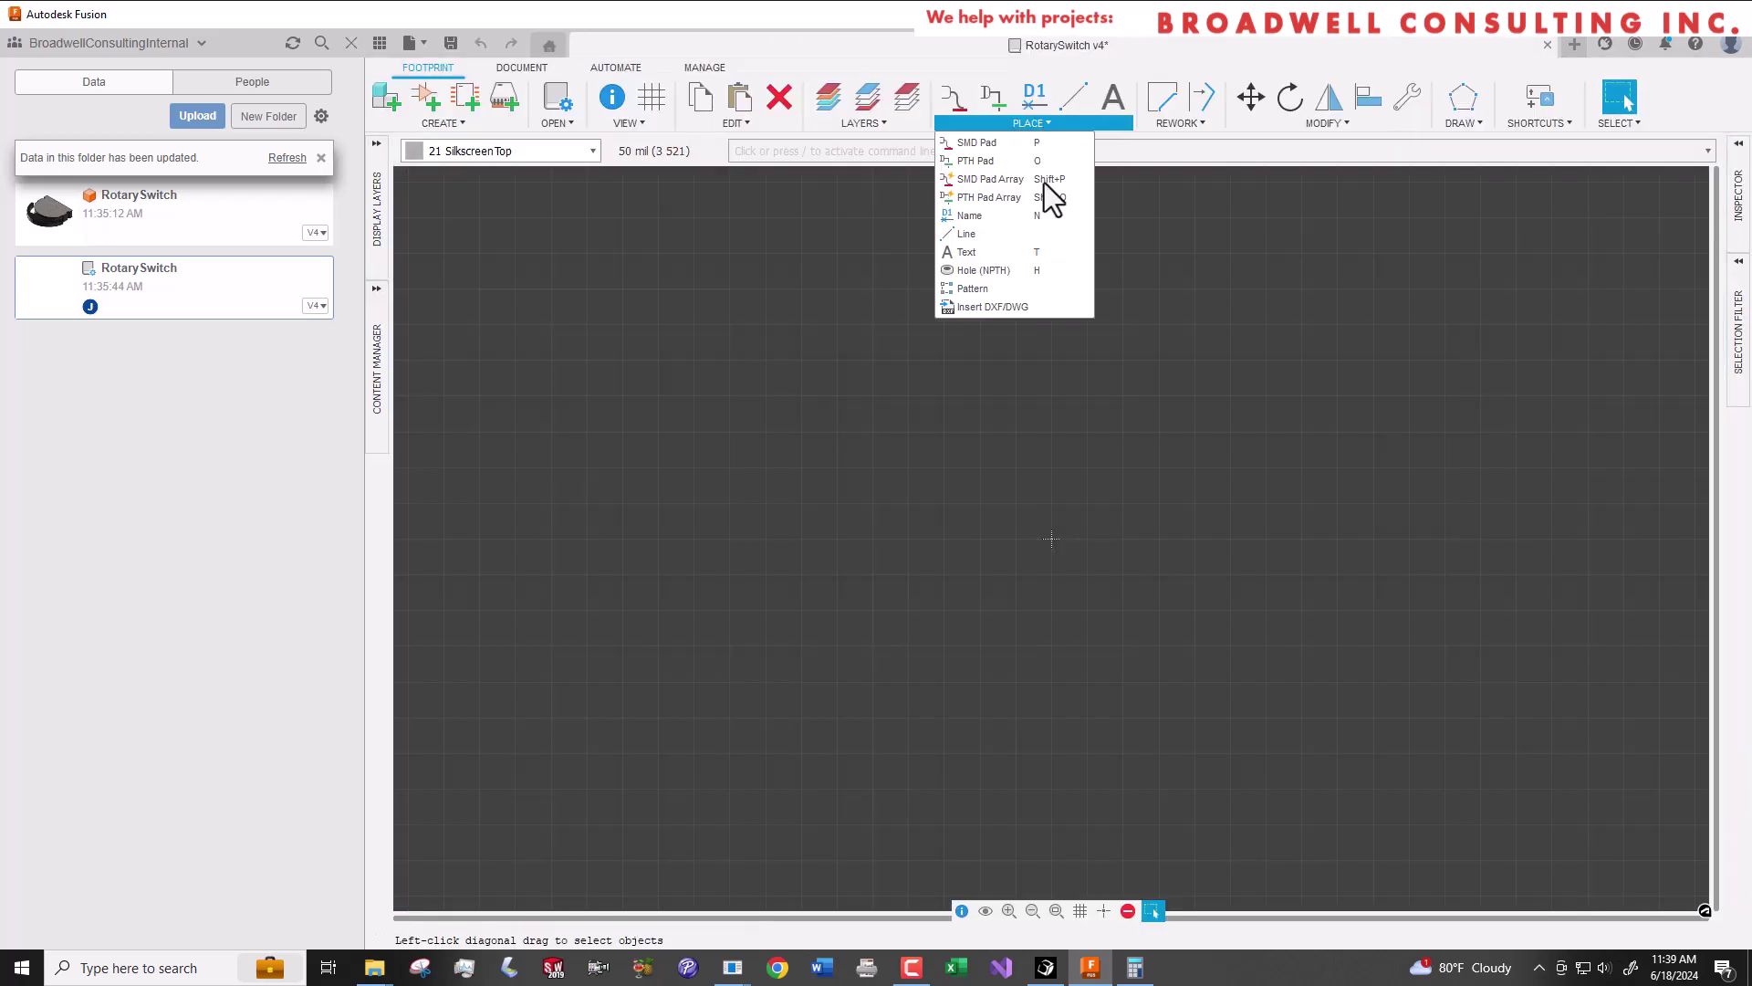
pyautogui.click(1044, 308)
pyautogui.doubleClick(884, 427)
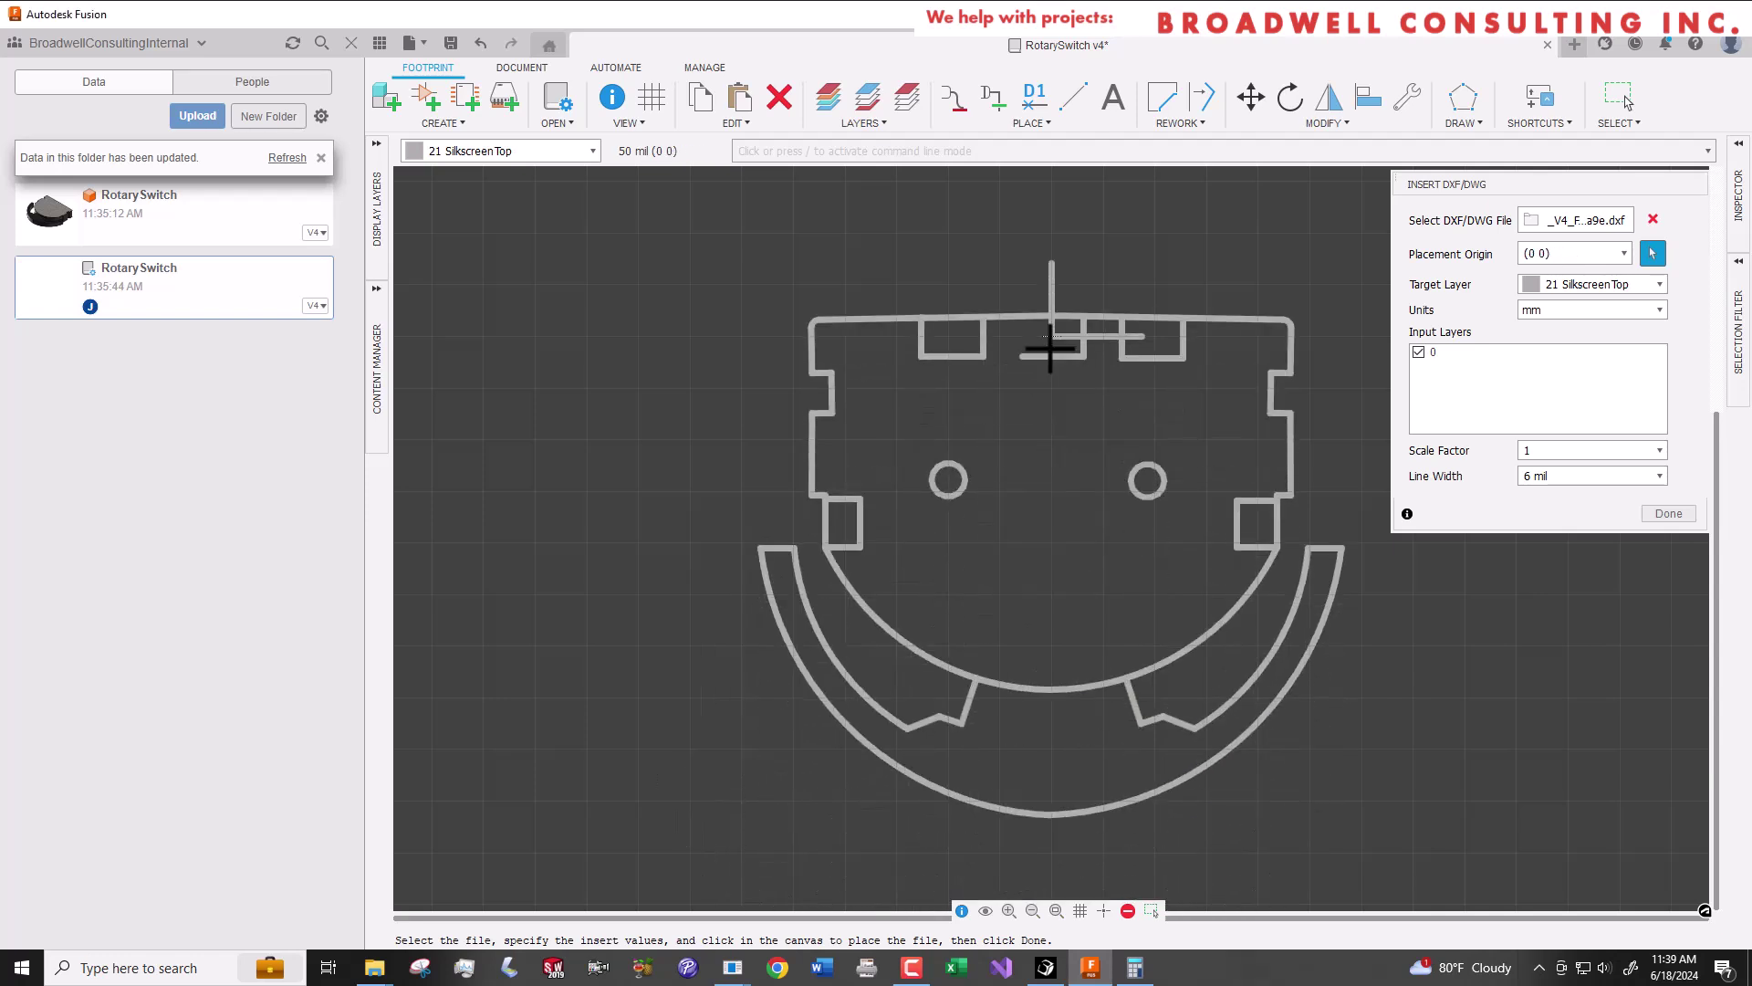
pyautogui.click(1050, 347)
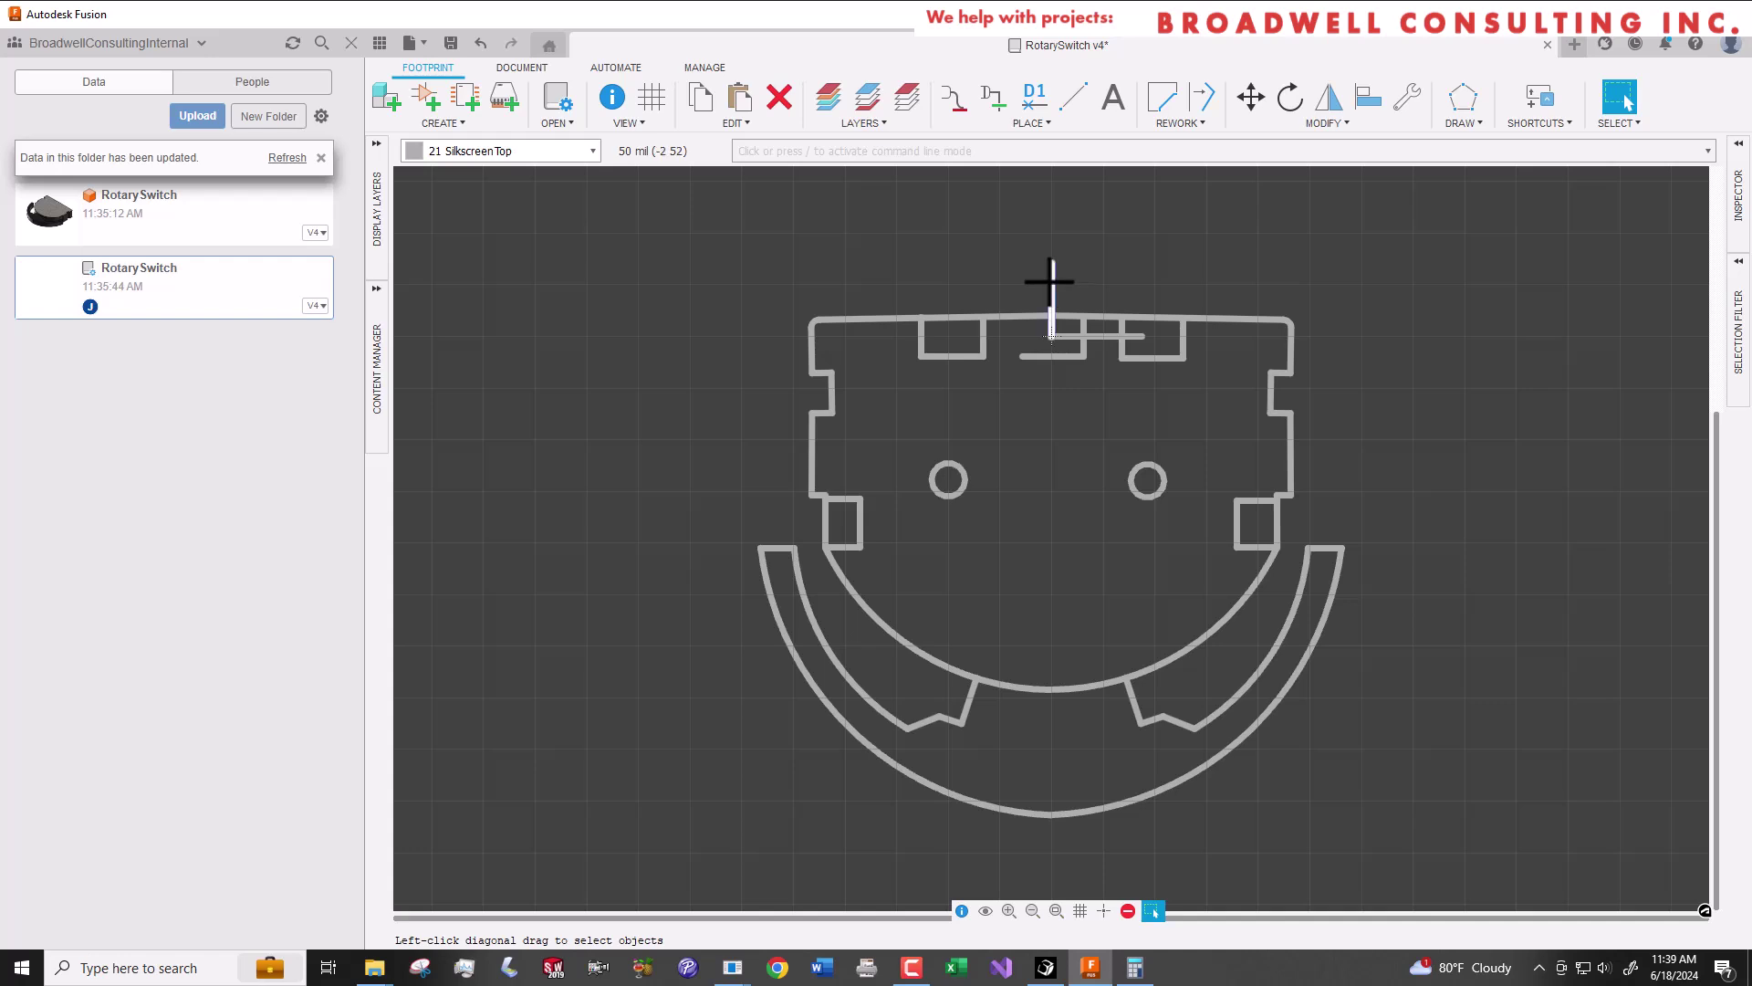
pyautogui.click(1114, 334)
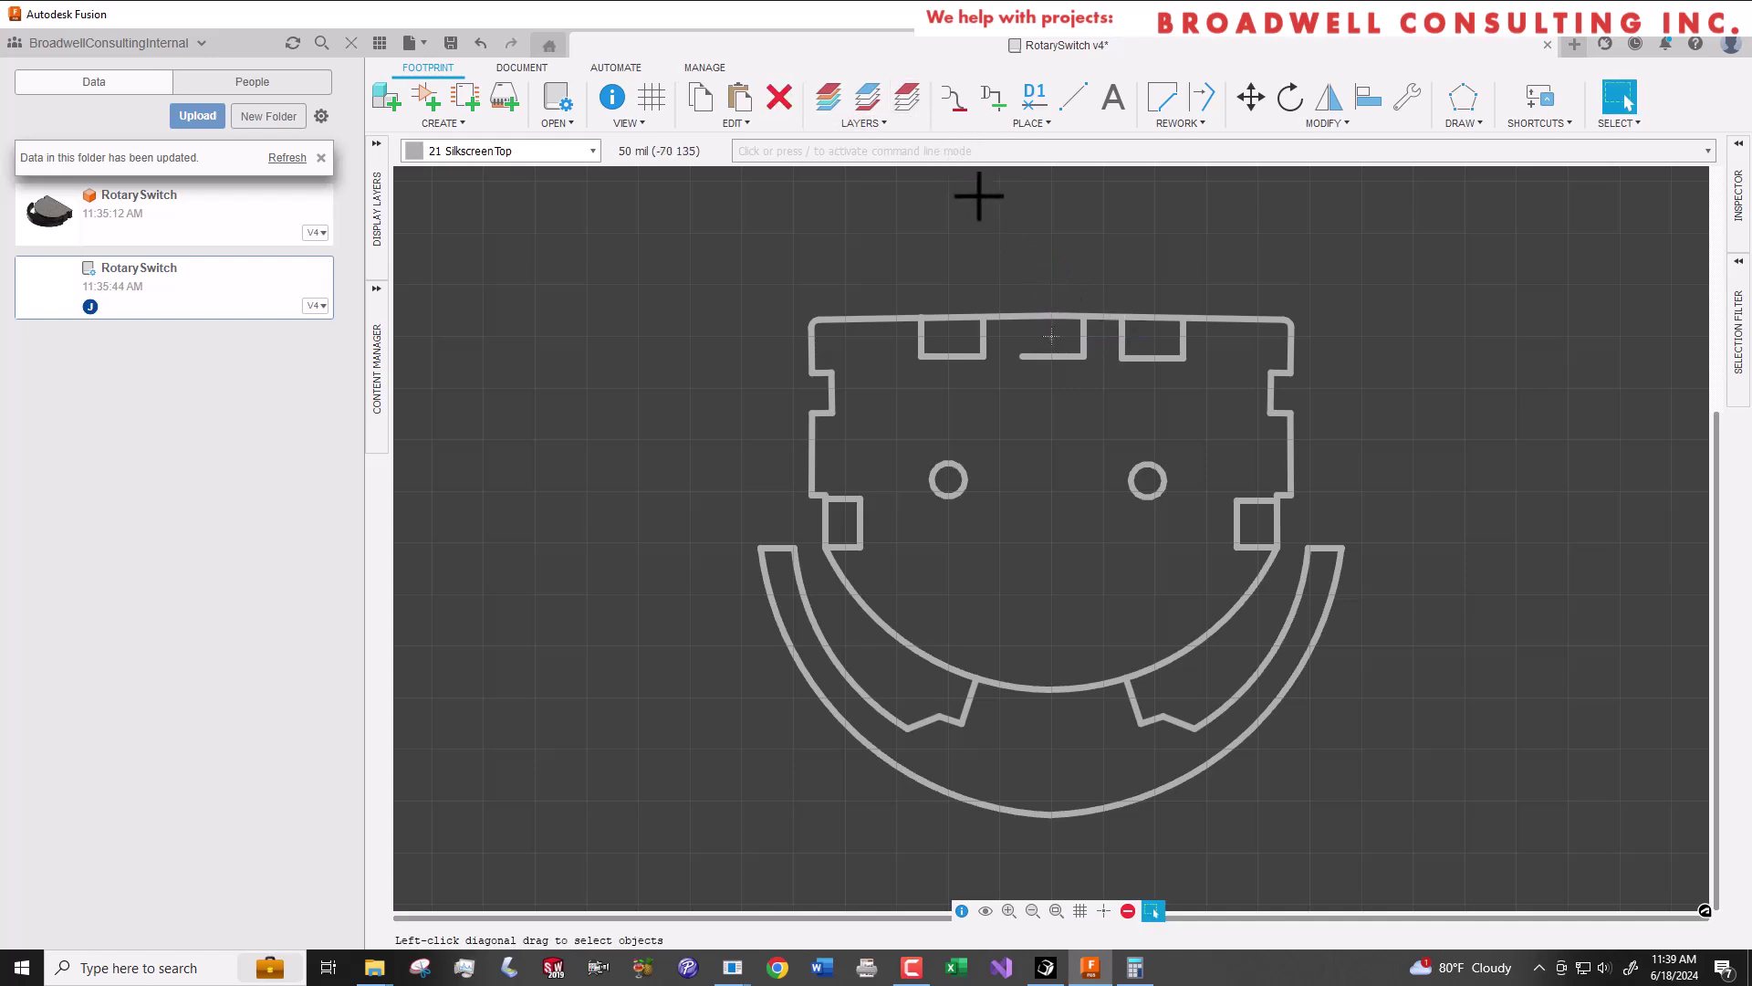
pyautogui.click(955, 99)
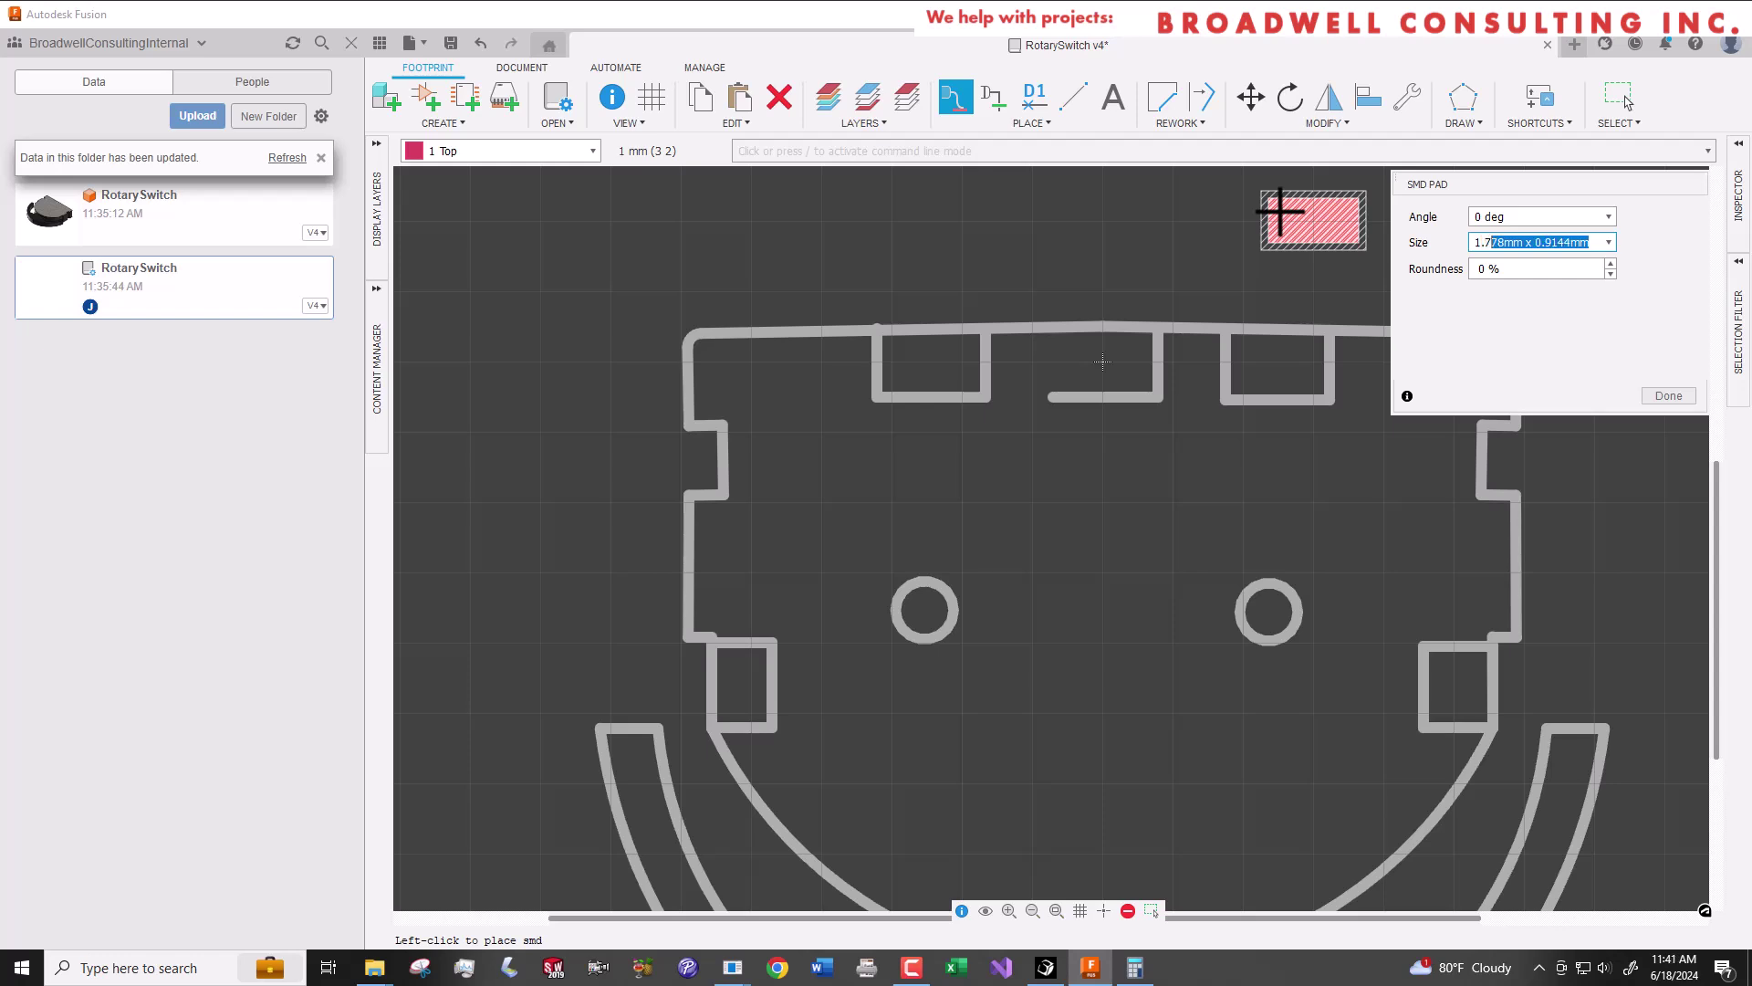
# Place three 1.7mm x 2mm SMD pads, P$1 to P$3, along the outline's top edge.
pyautogui.write('x2mm')
pyautogui.press('Return')
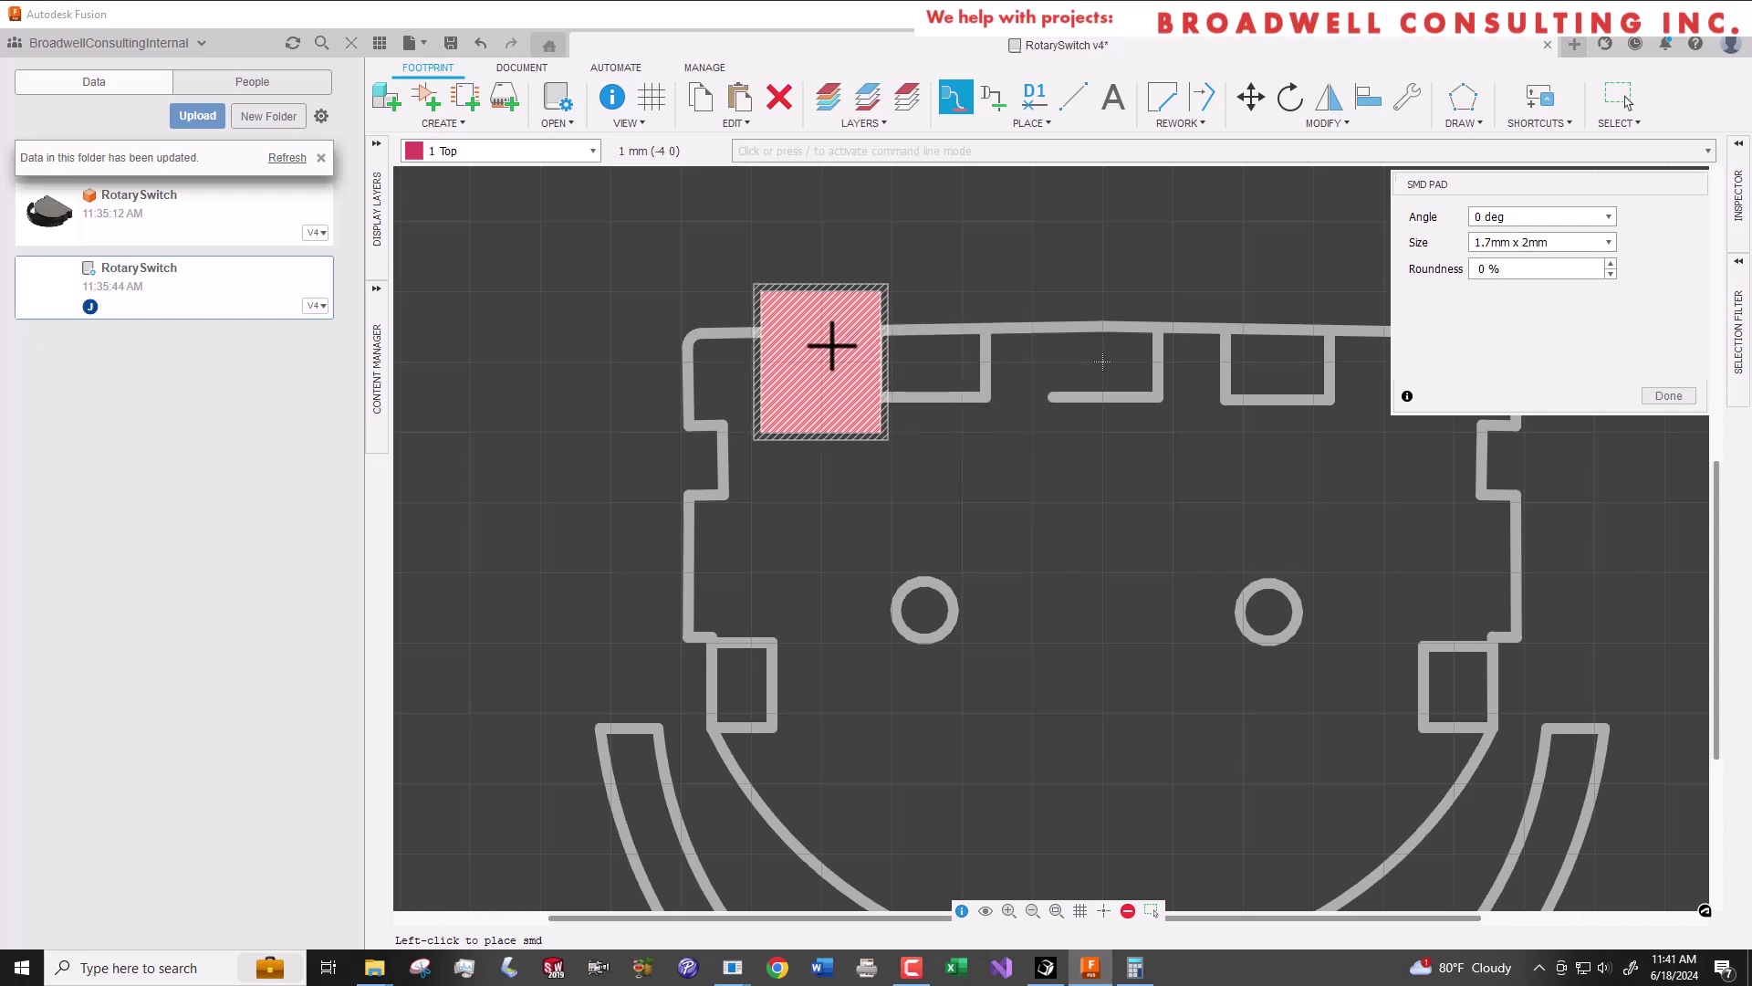
pyautogui.click(822, 361)
pyautogui.click(1103, 360)
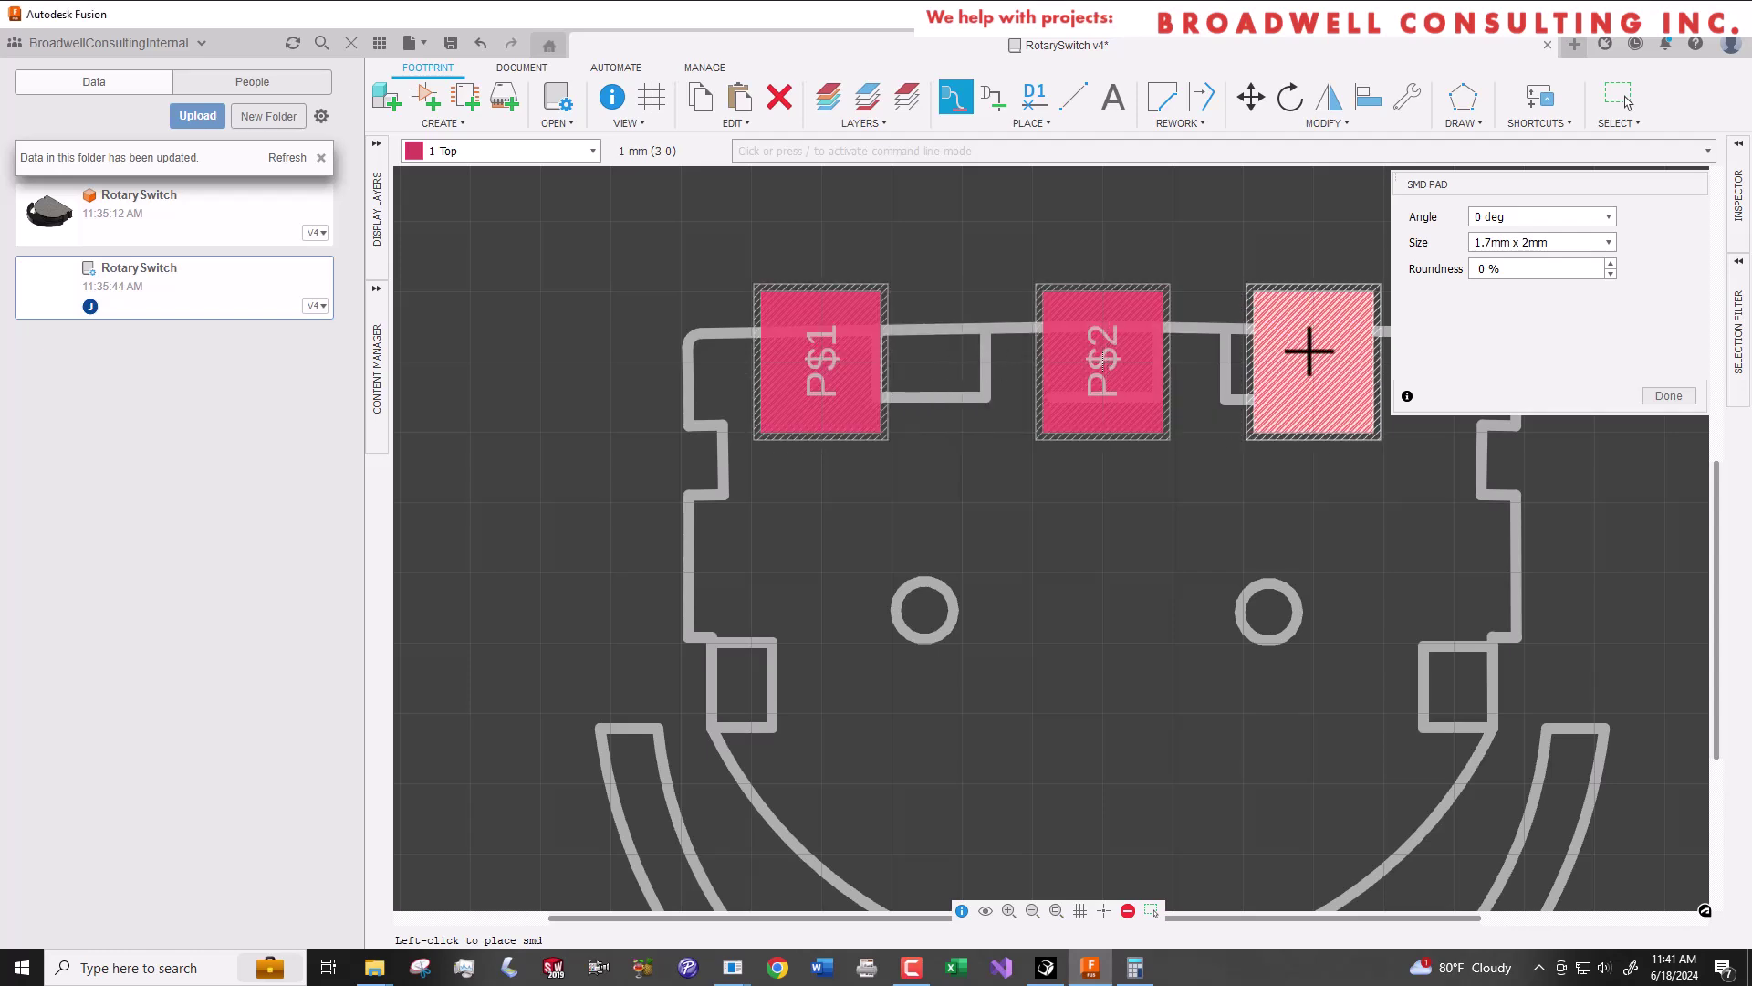
pyautogui.click(1312, 357)
pyautogui.press('Escape')
# Move pad P$1, rotated, and pad P$2 onto the top edge line.
pyautogui.scroll(2, 1009, 466)
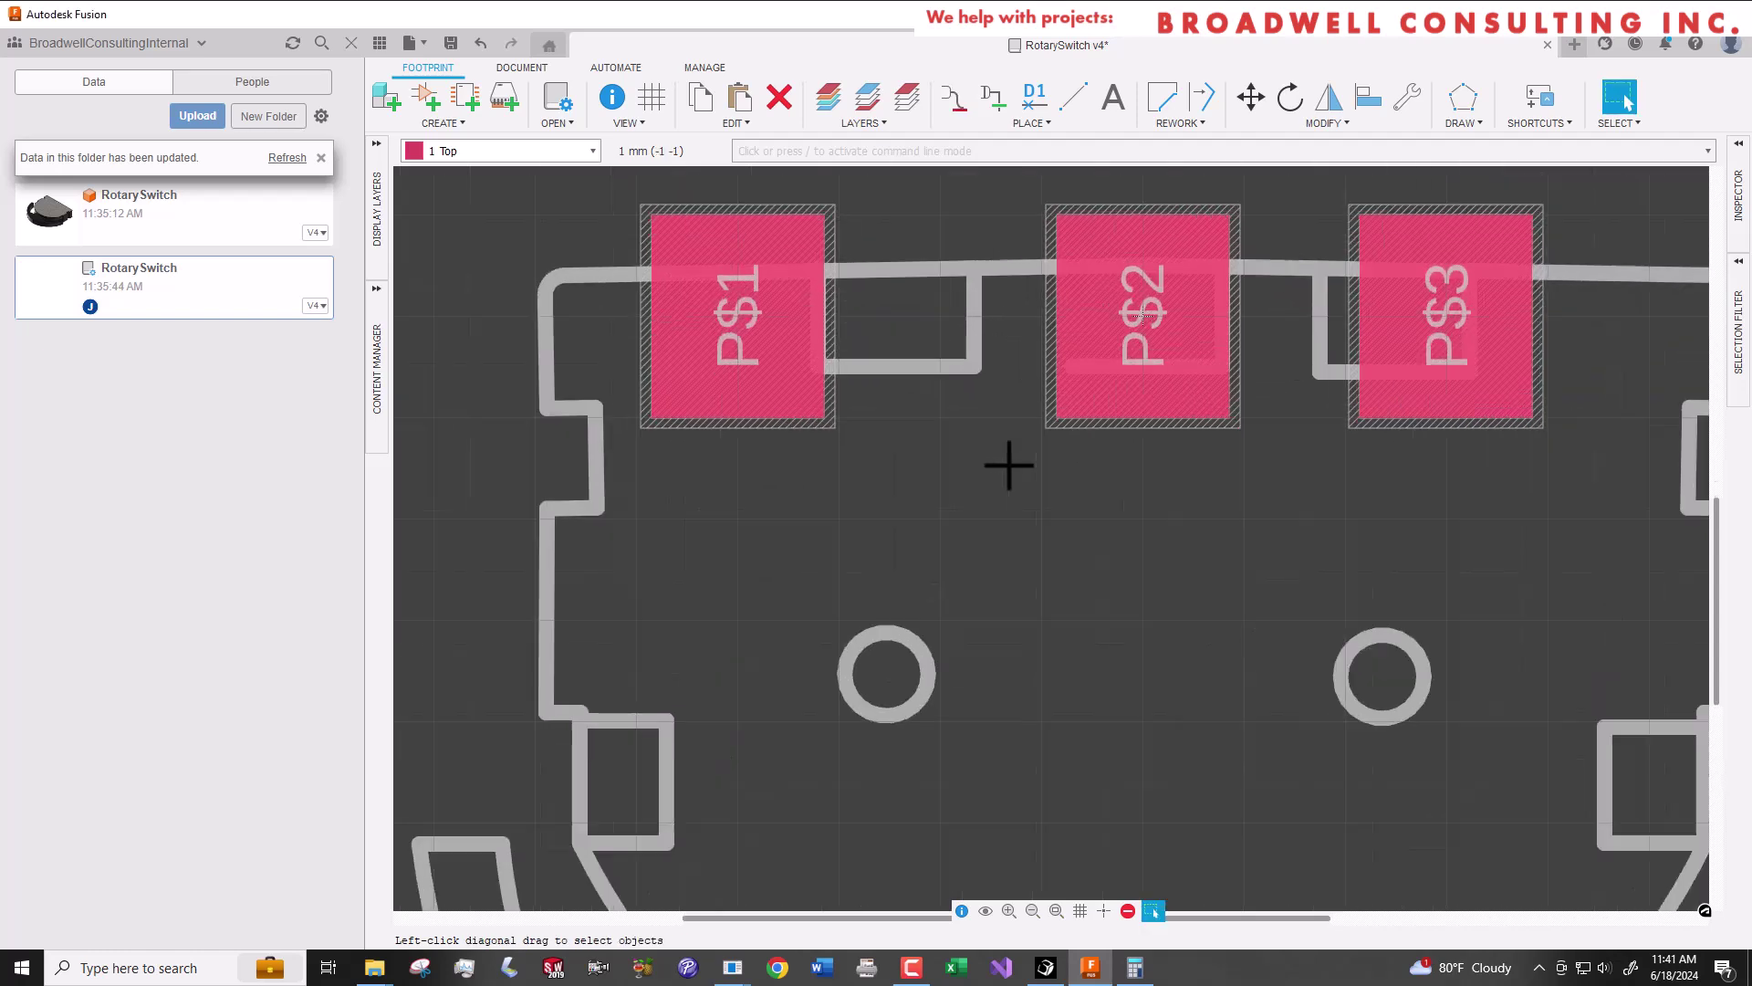
pyautogui.scroll(-3, 1009, 466)
pyautogui.click(853, 384)
pyautogui.press('m')
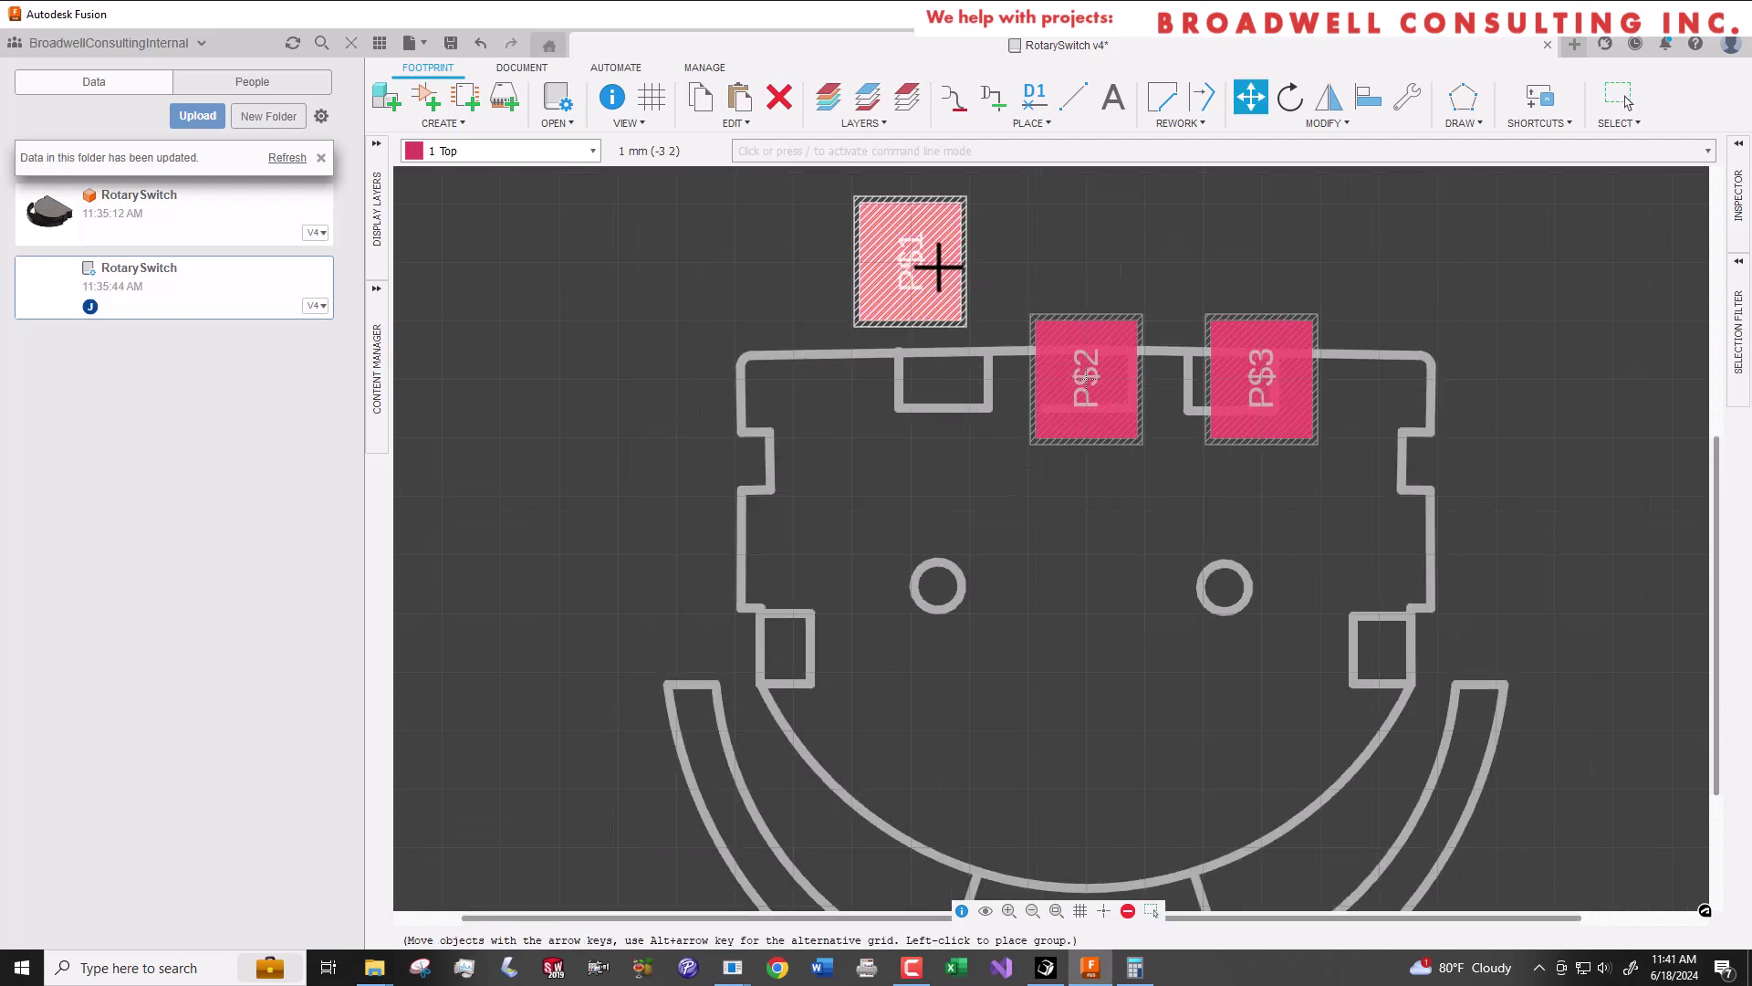
pyautogui.rightClick(950, 306)
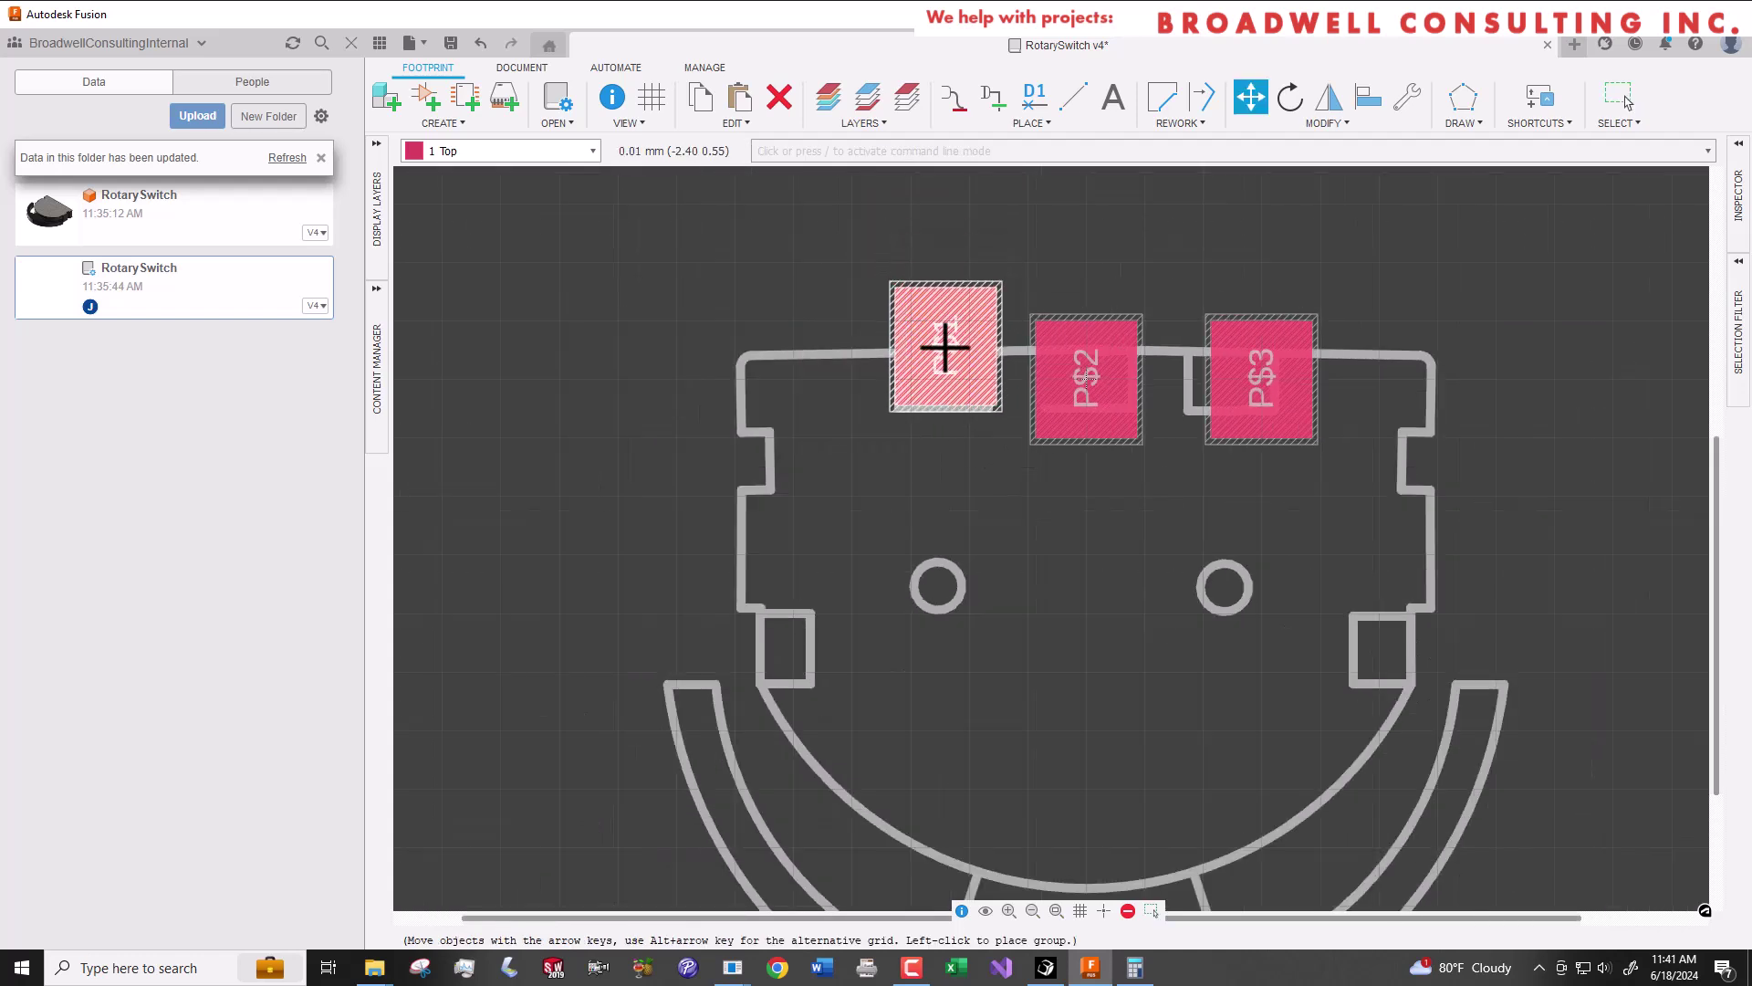
pyautogui.click(940, 351)
pyautogui.click(1086, 374)
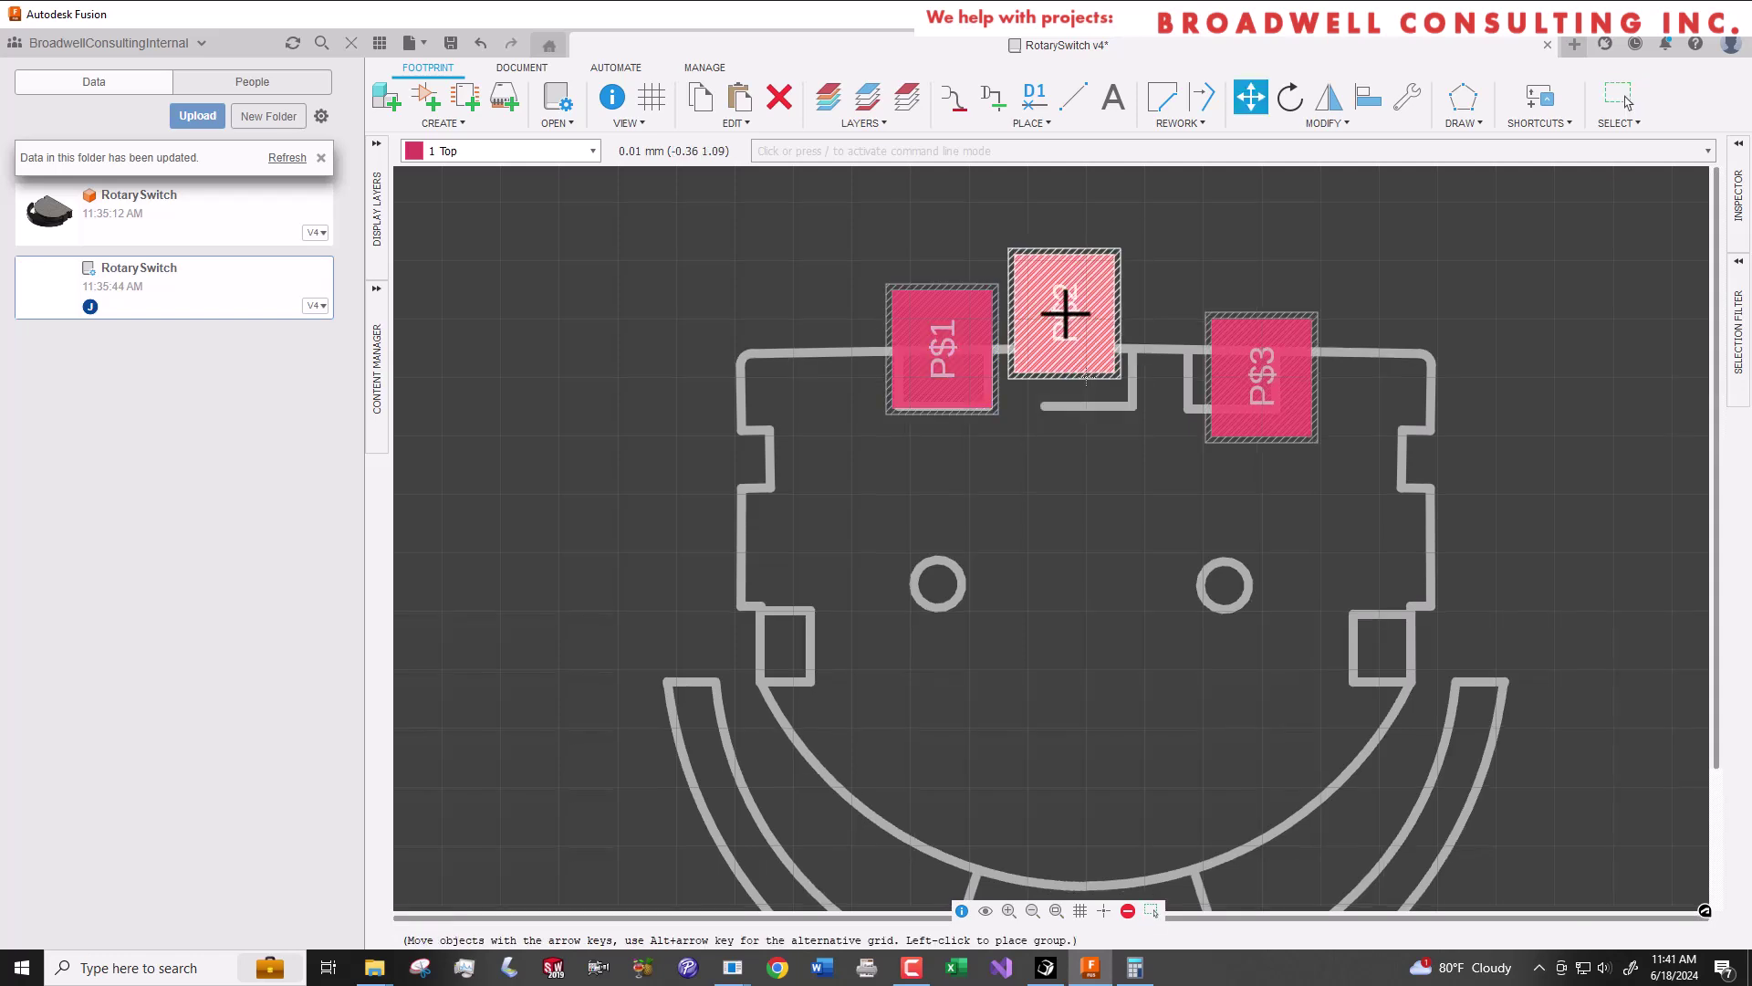
pyautogui.click(1086, 354)
# Shift pad P$3 left onto the outline's top edge.
pyautogui.click(1204, 359)
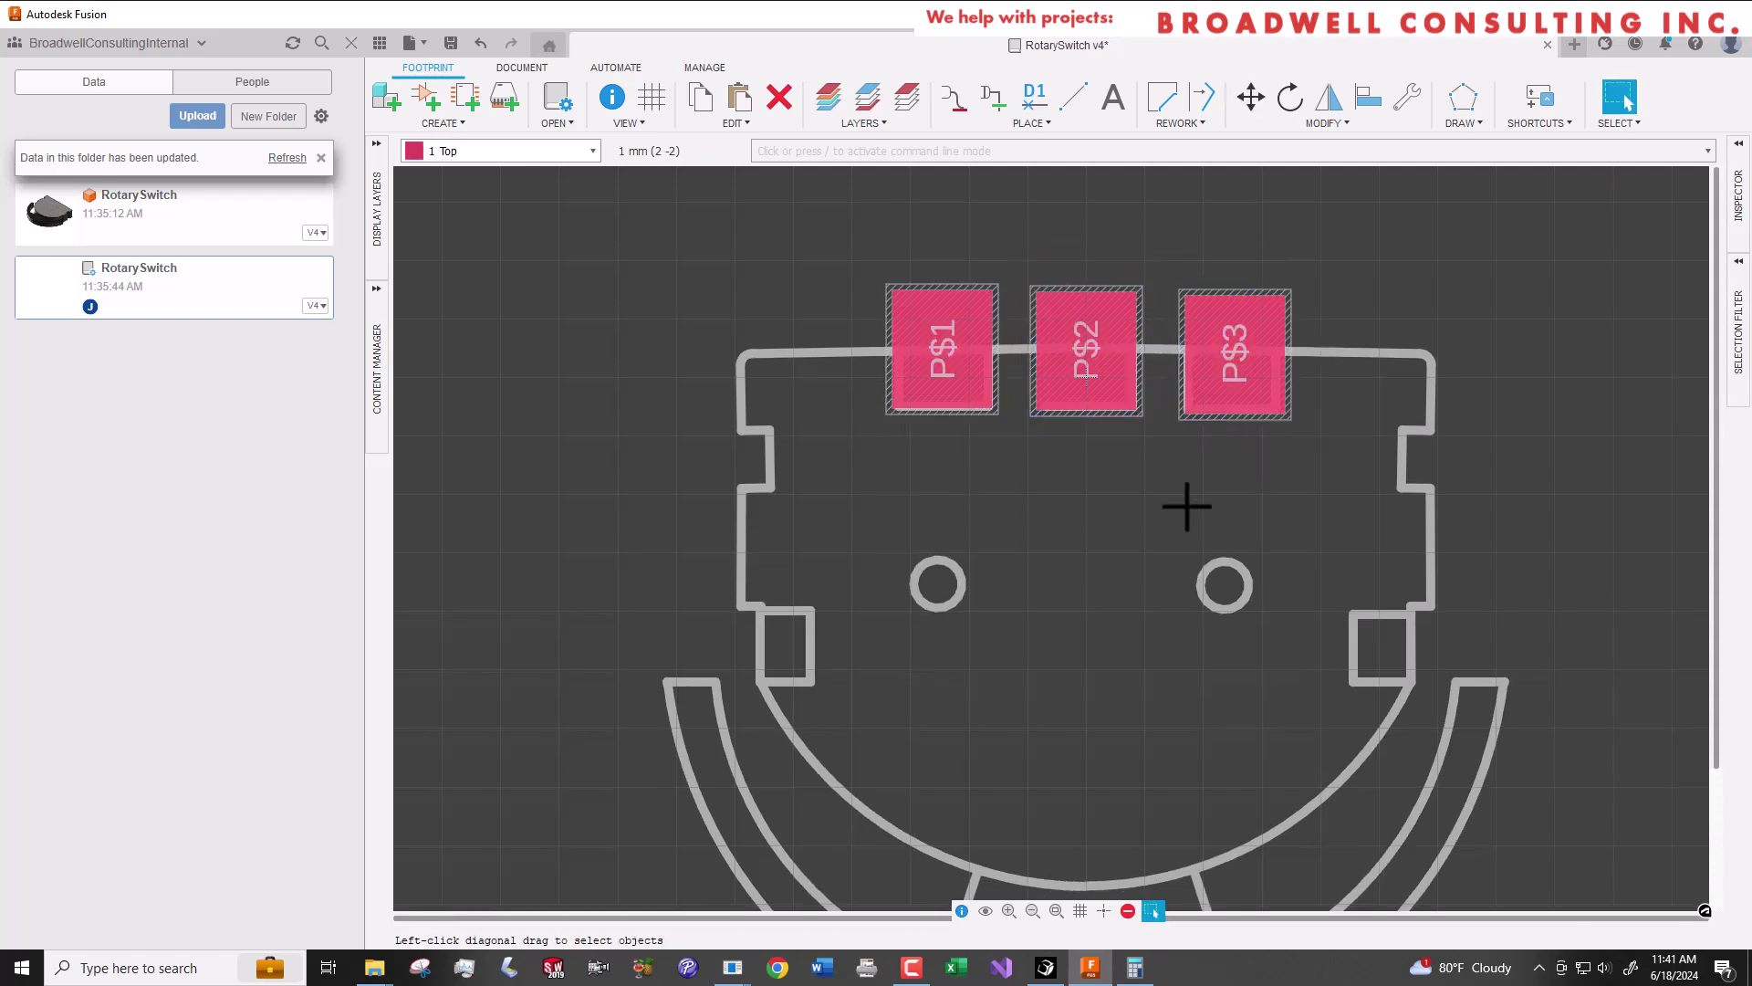
pyautogui.scroll(3, 1187, 507)
pyautogui.scroll(-5, 1186, 506)
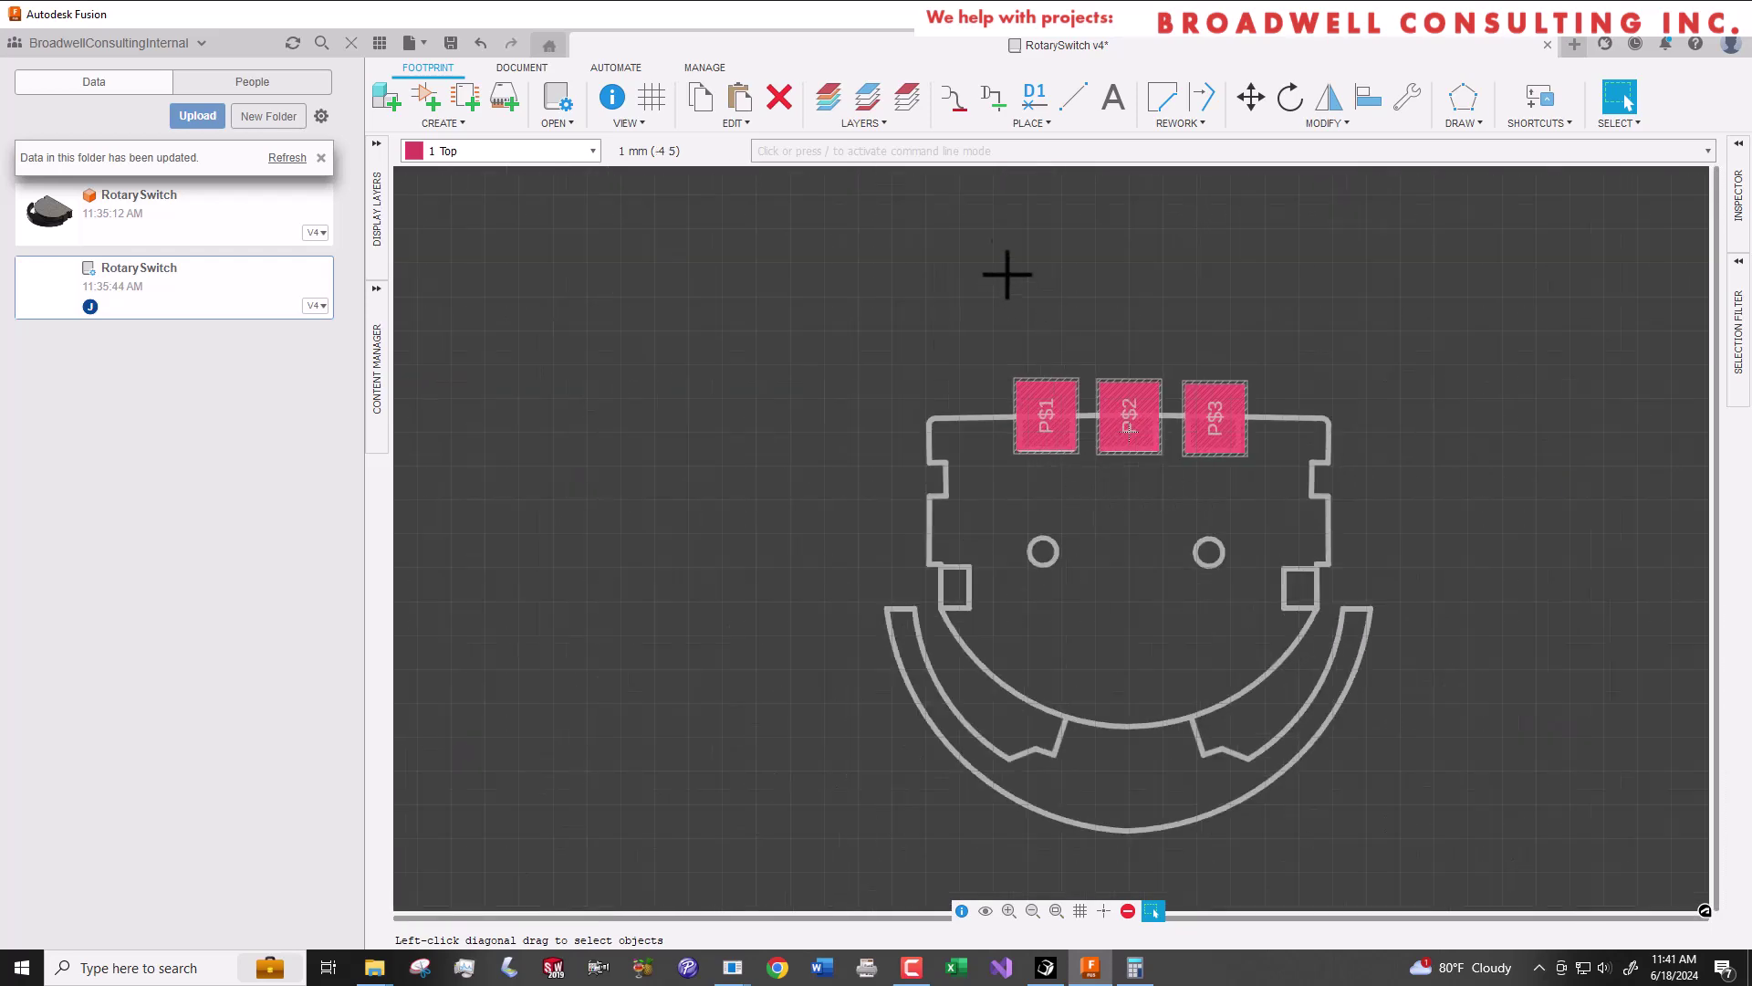
# Inspect a vertical silkscreen line's properties with the Info tool, then close it.
pyautogui.click(614, 98)
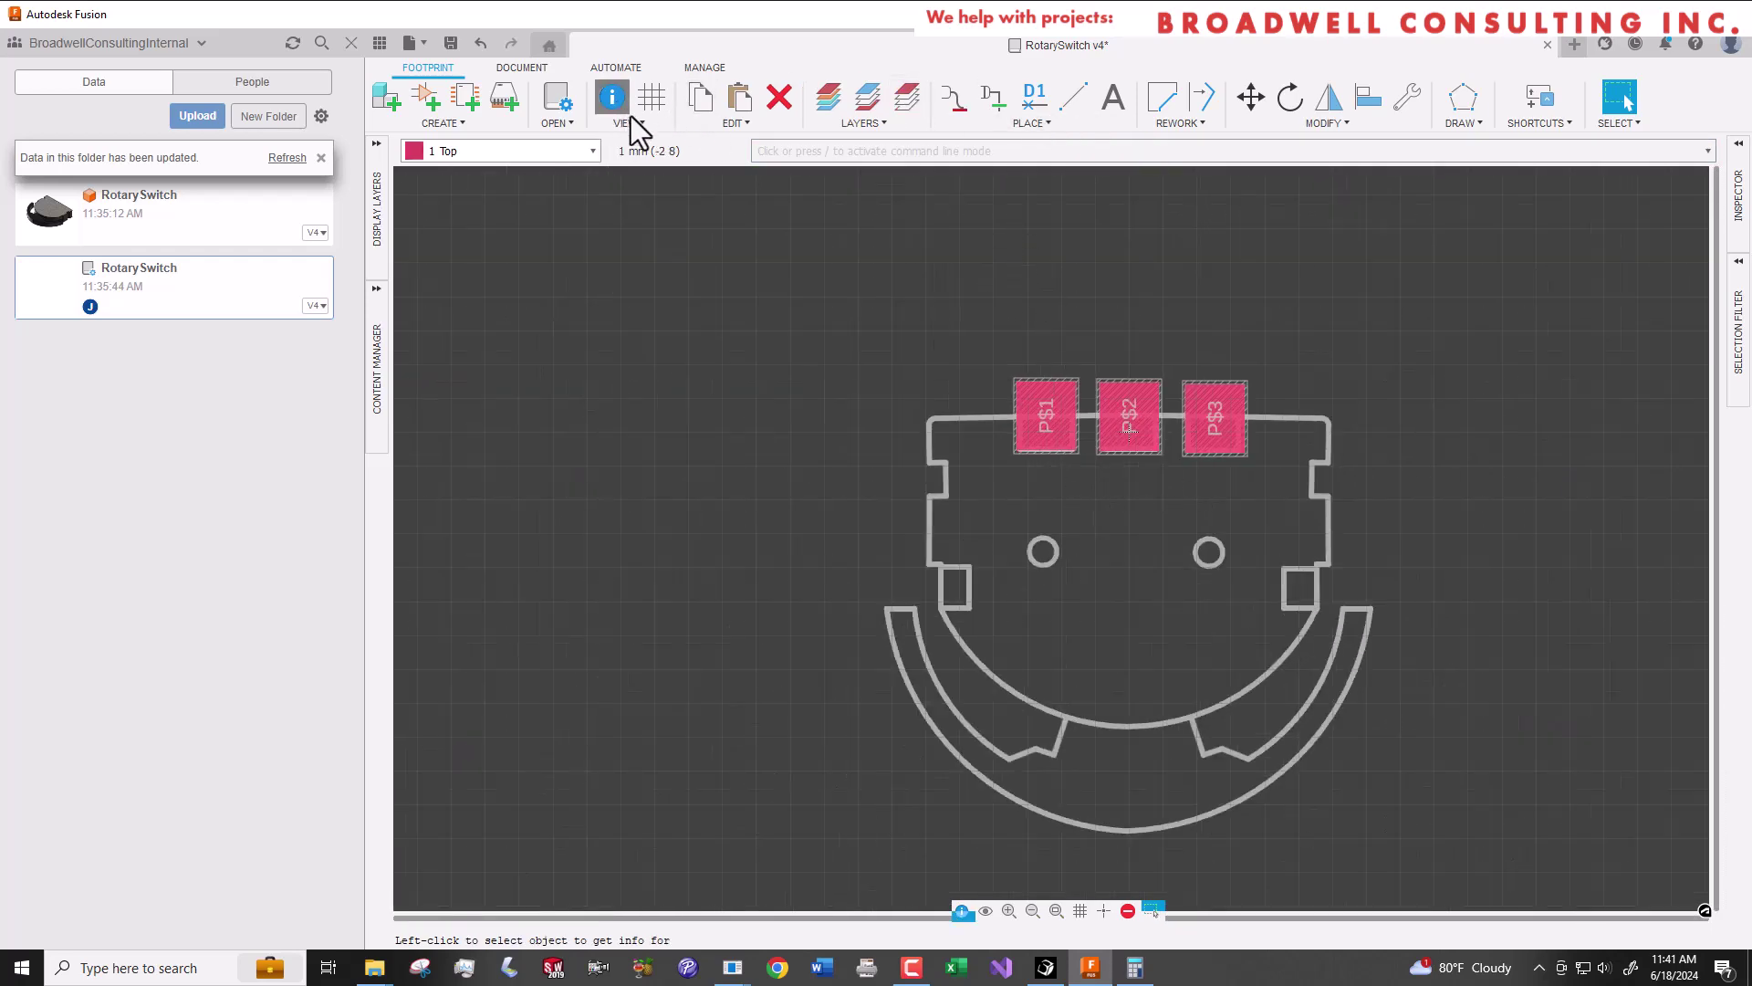
pyautogui.click(968, 586)
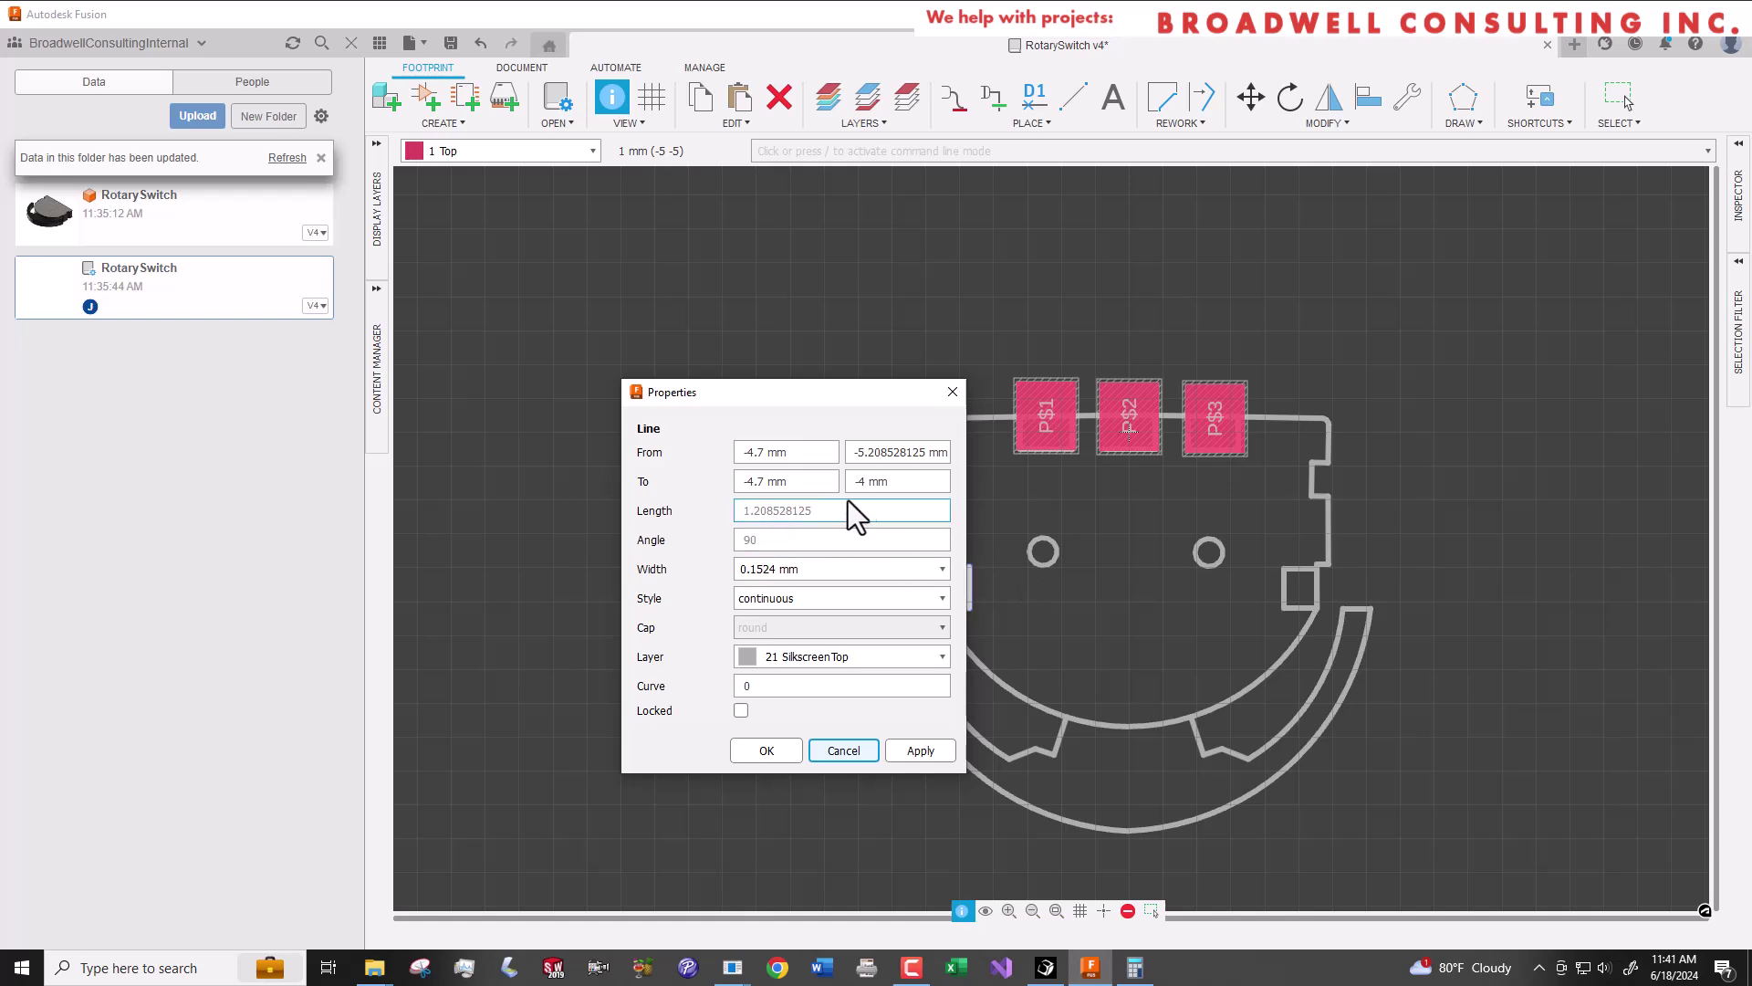
pyautogui.press('Escape')
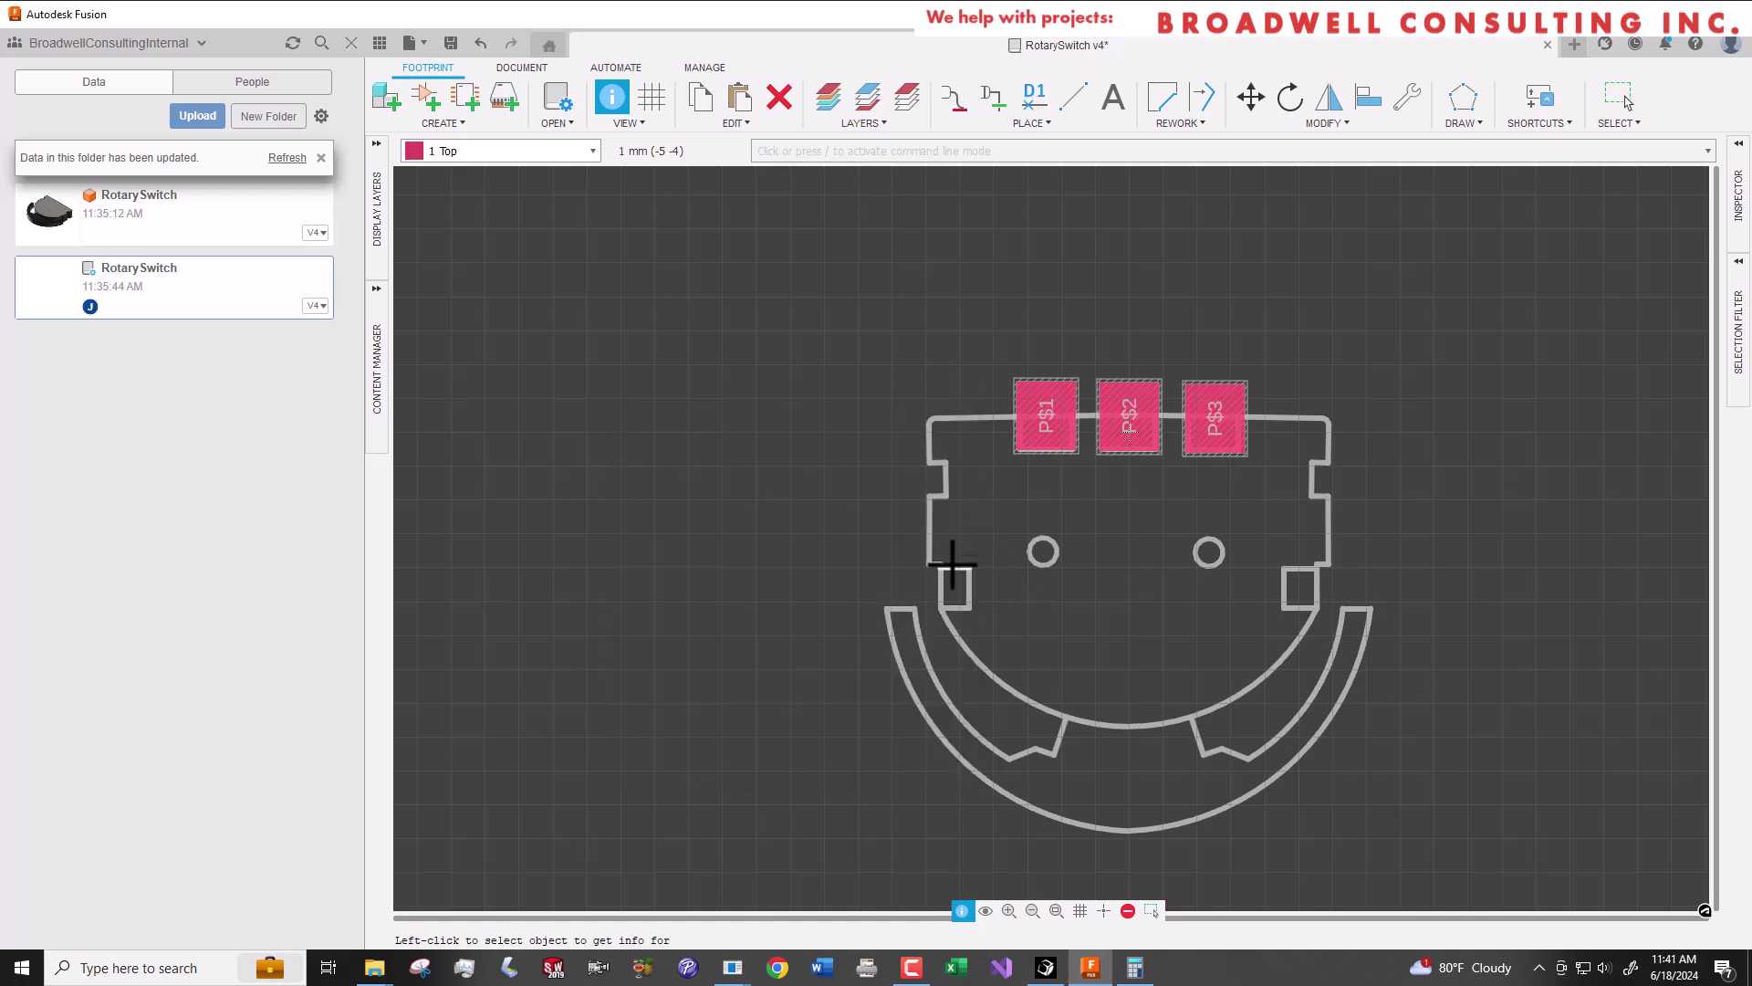
pyautogui.press('Escape')
pyautogui.click(612, 96)
pyautogui.click(970, 586)
pyautogui.press('Escape')
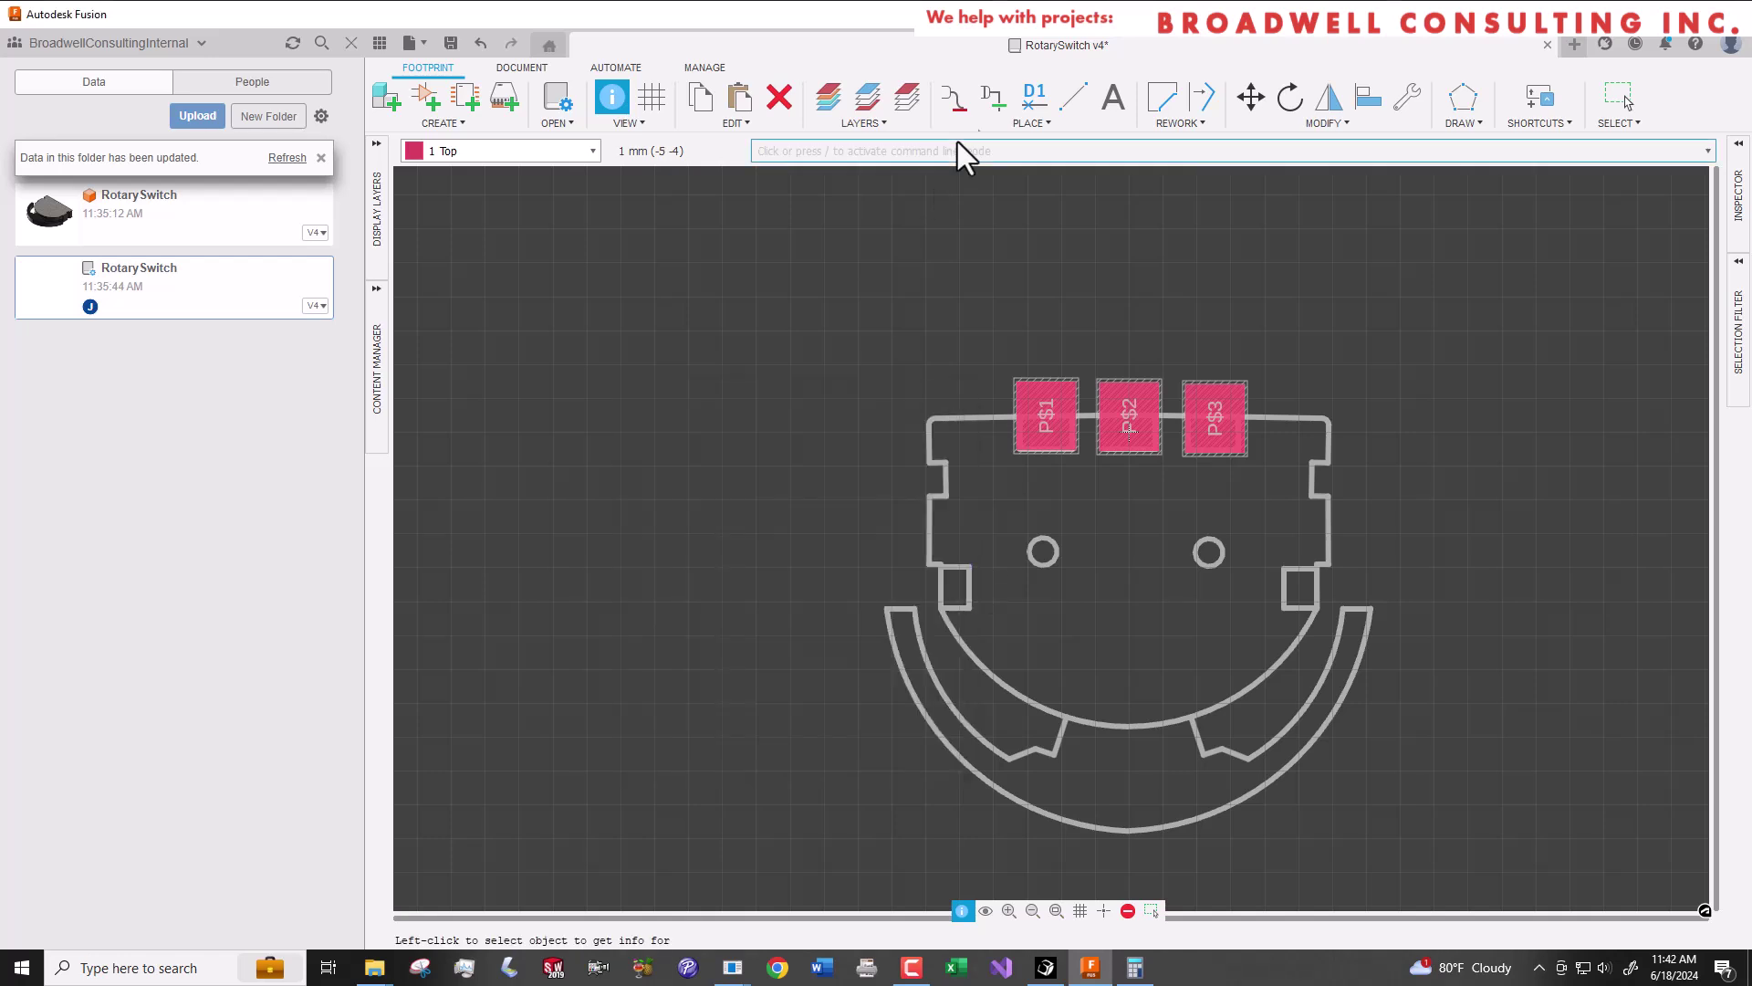
# Set the SMD pad size to 2mm x 1.5mm.
pyautogui.click(956, 96)
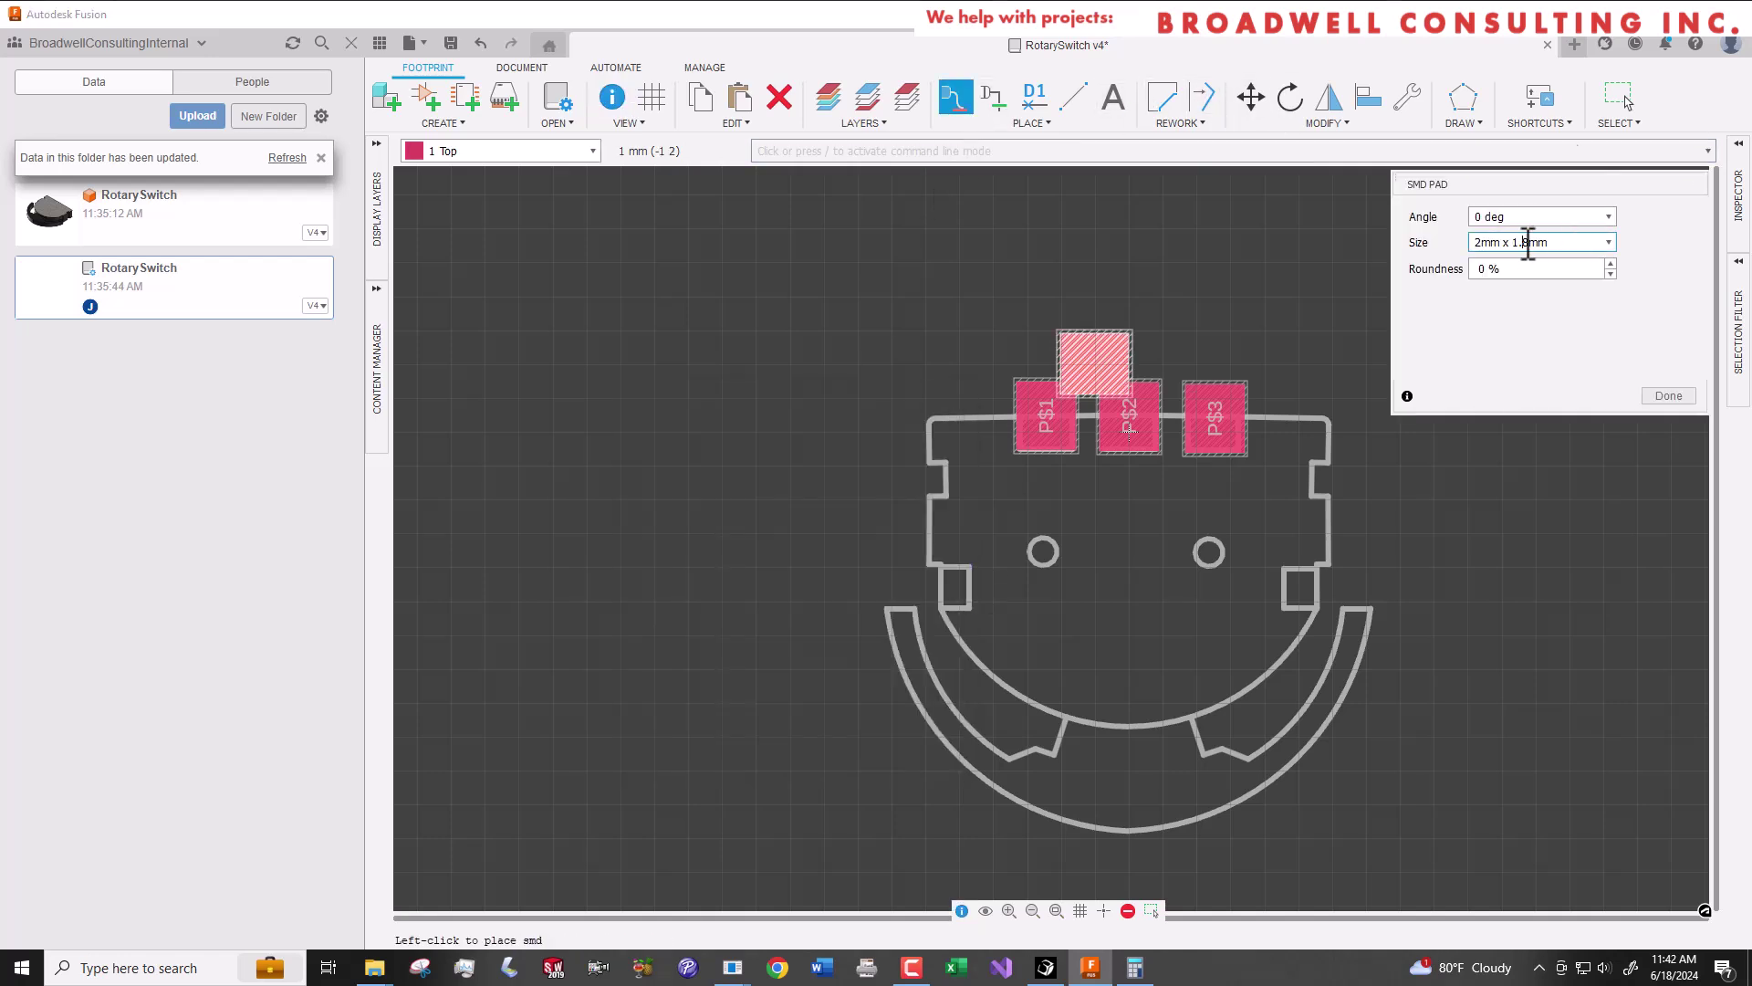
pyautogui.press('BackSpace')
pyautogui.write('5')
pyautogui.press('Escape')
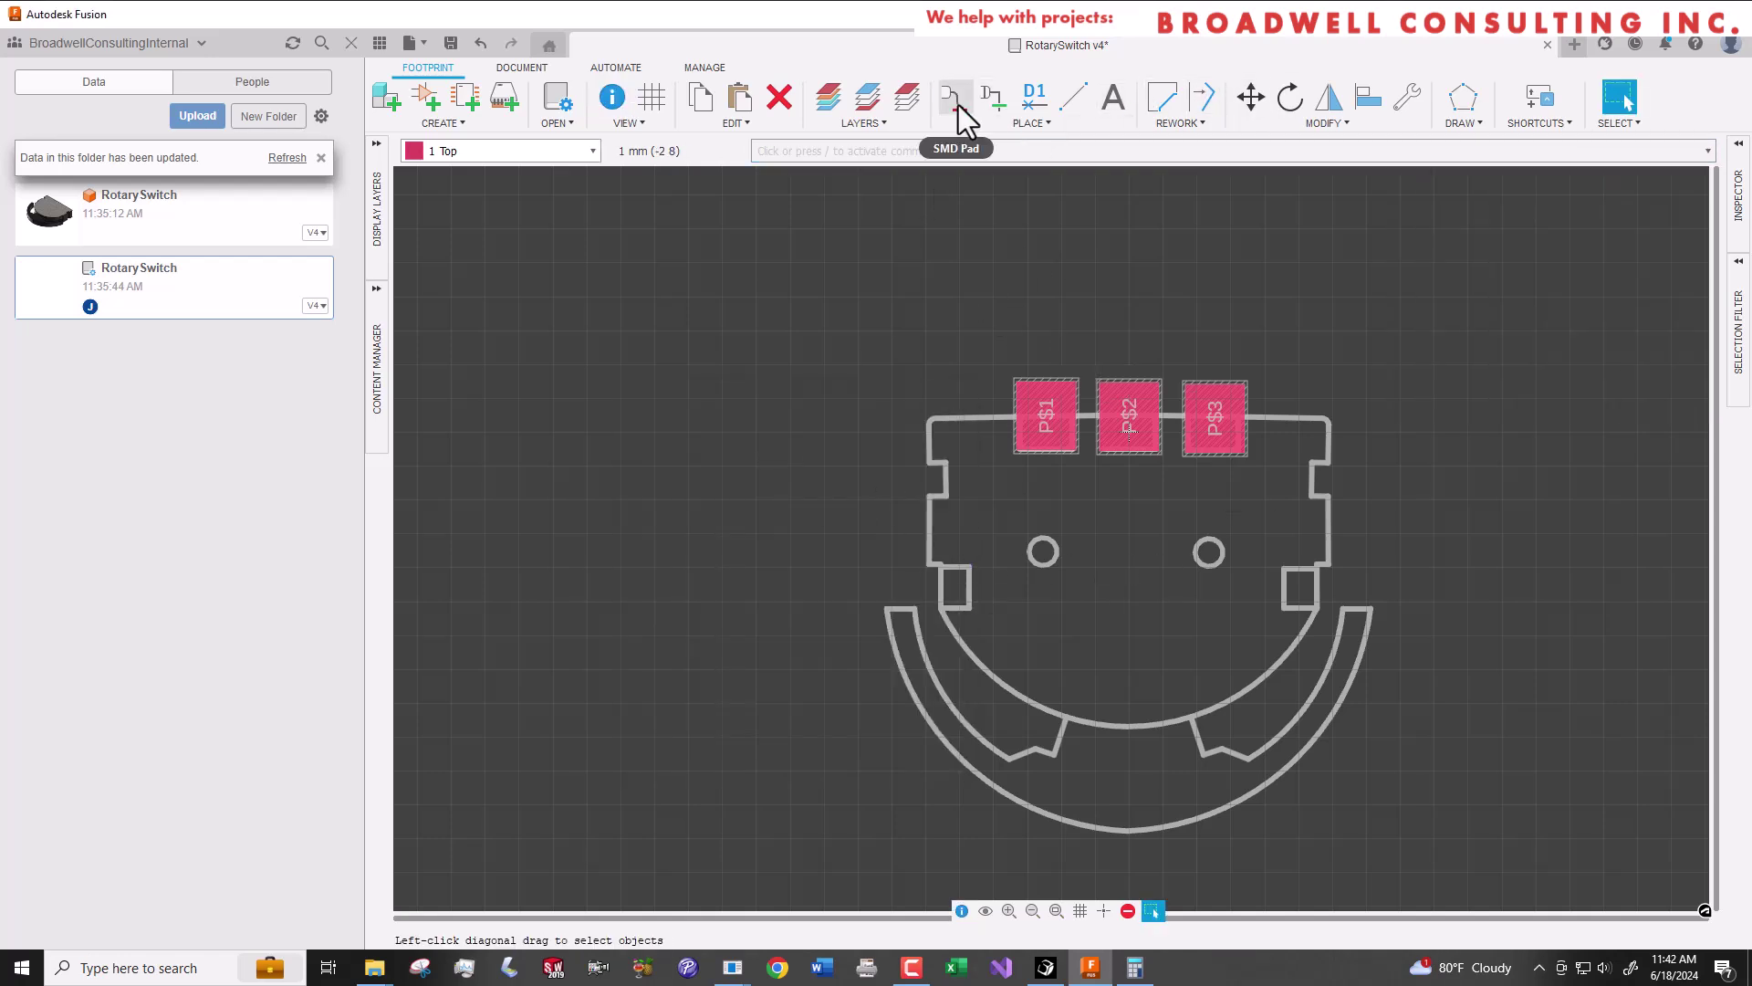
# Place pads P$4 and P$5 over the left and right lower rectangles, then show only SilkscreenTop.
pyautogui.click(955, 96)
pyautogui.scroll(2, 938, 582)
pyautogui.scroll(1, 938, 582)
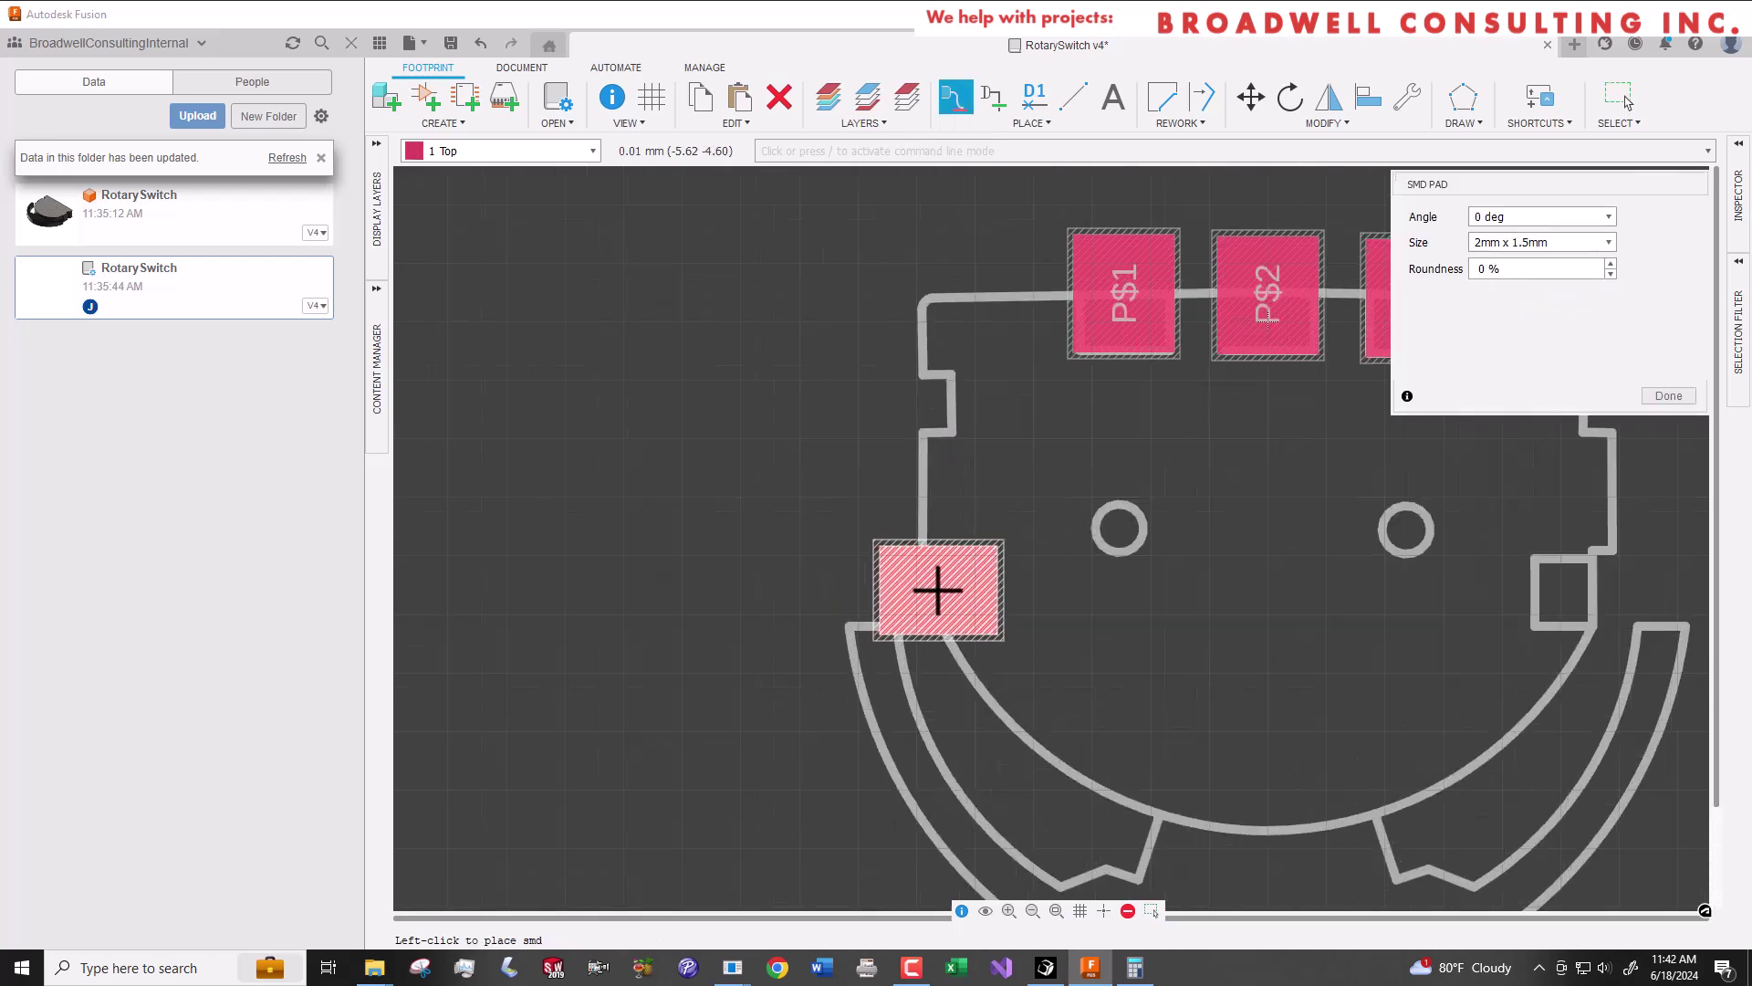
pyautogui.click(936, 589)
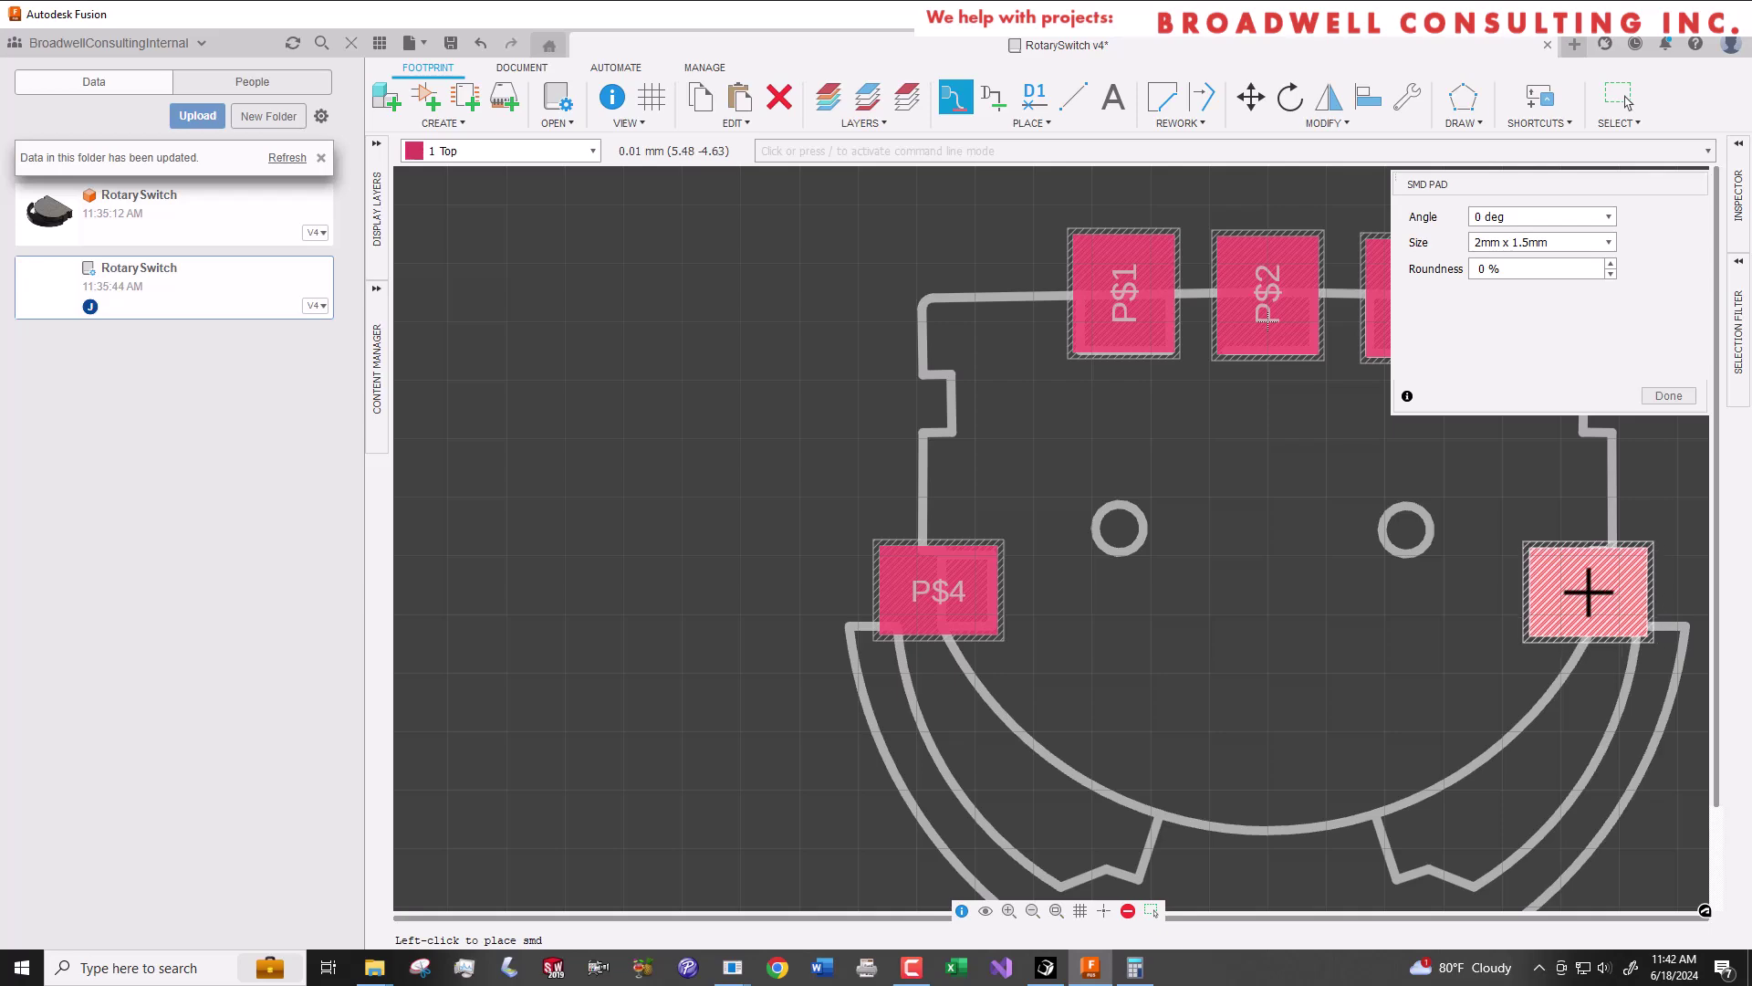
pyautogui.click(1591, 594)
pyautogui.press('Escape')
pyautogui.scroll(-2, 1275, 410)
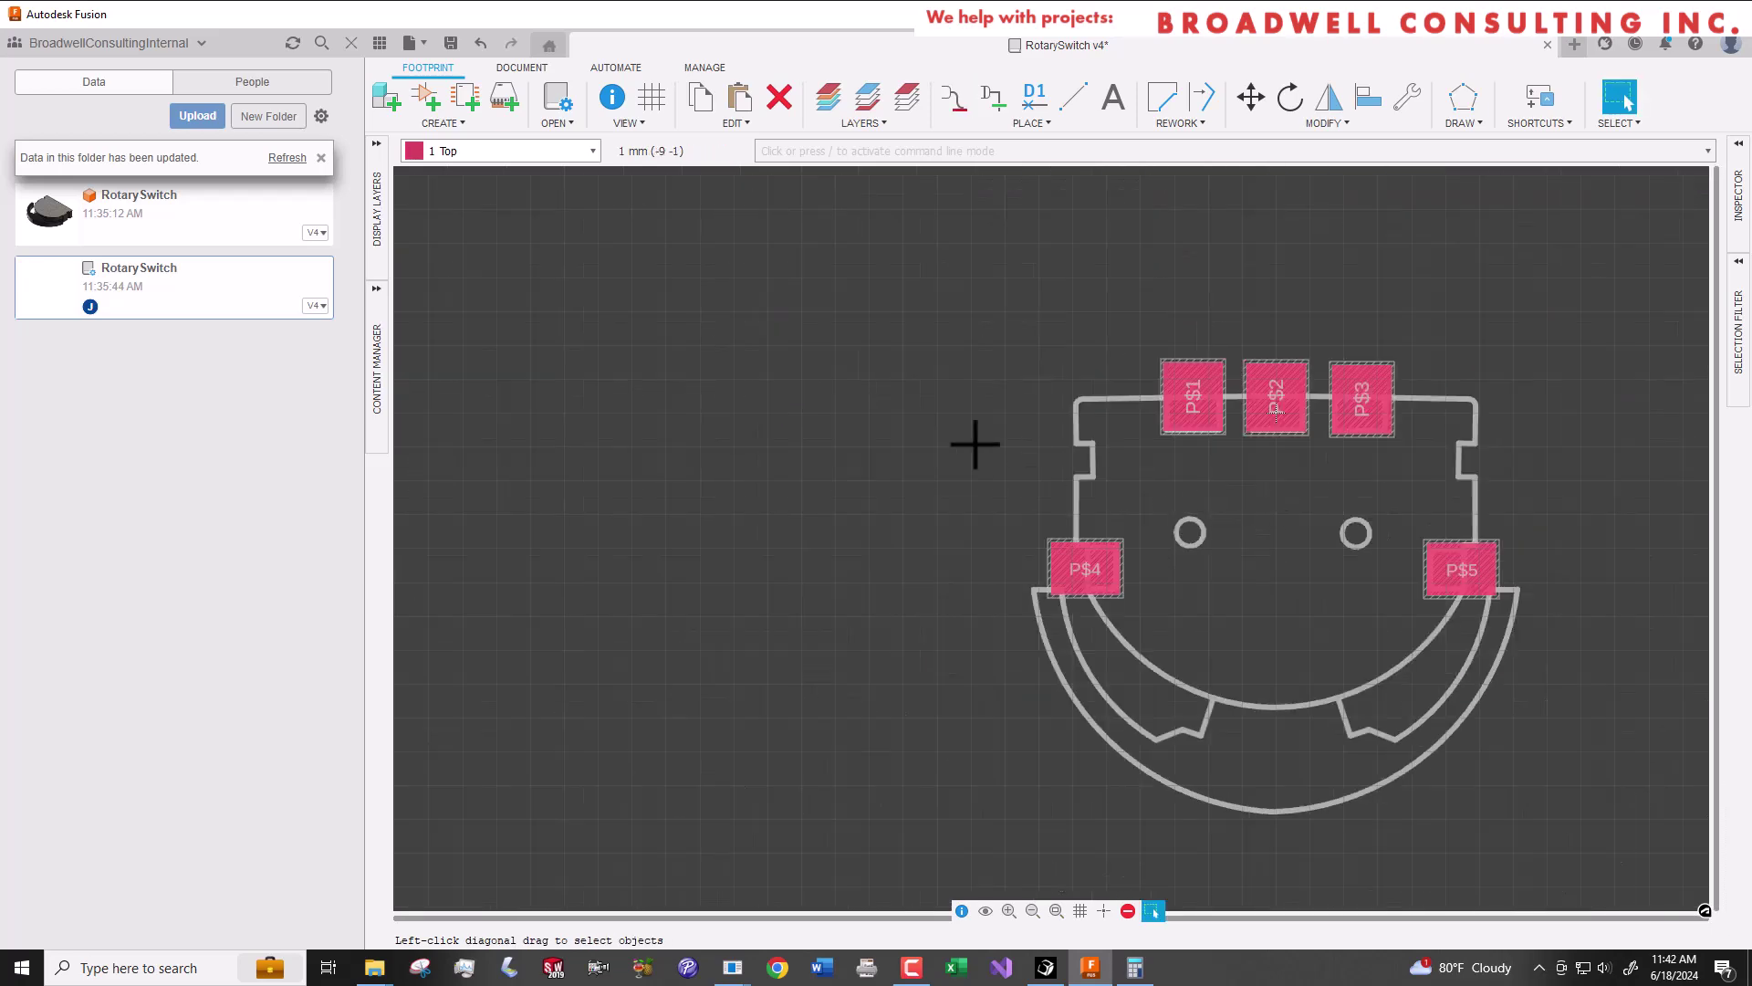
pyautogui.click(423, 613)
# Delete the four lines of each small rectangle under the right and left pads.
pyautogui.scroll(3, 803, 506)
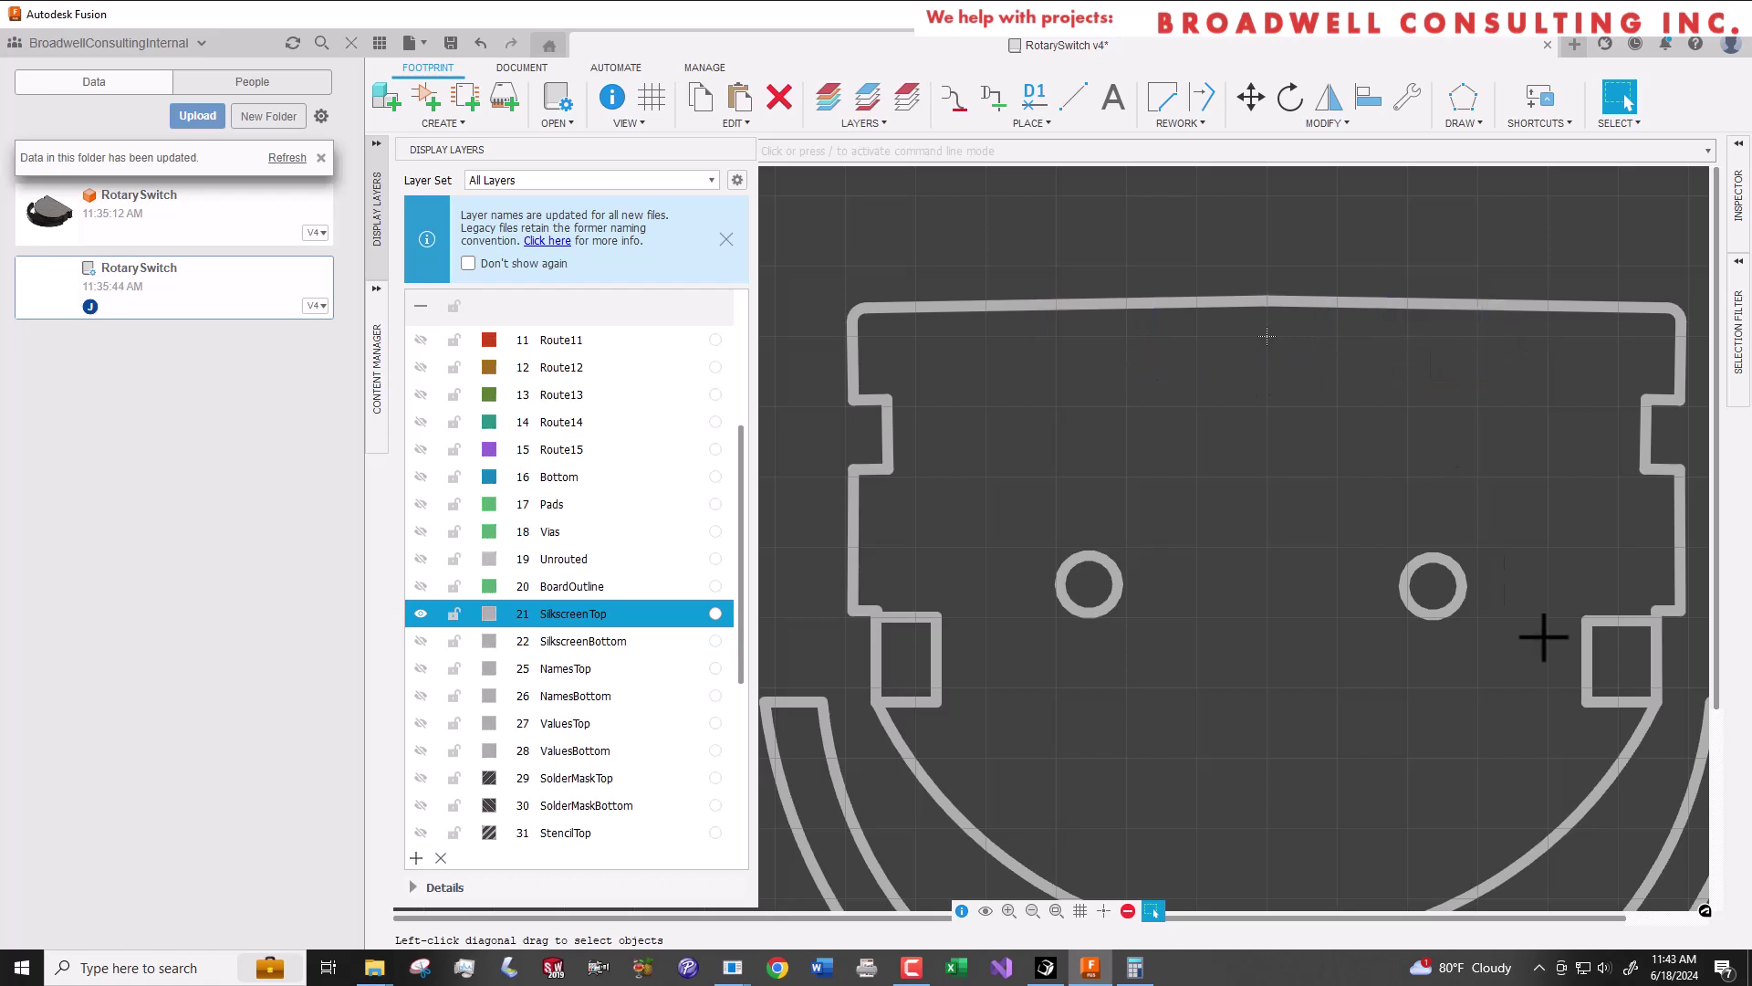
pyautogui.click(1611, 689)
pyautogui.click(1654, 652)
pyautogui.click(1588, 662)
pyautogui.click(1624, 700)
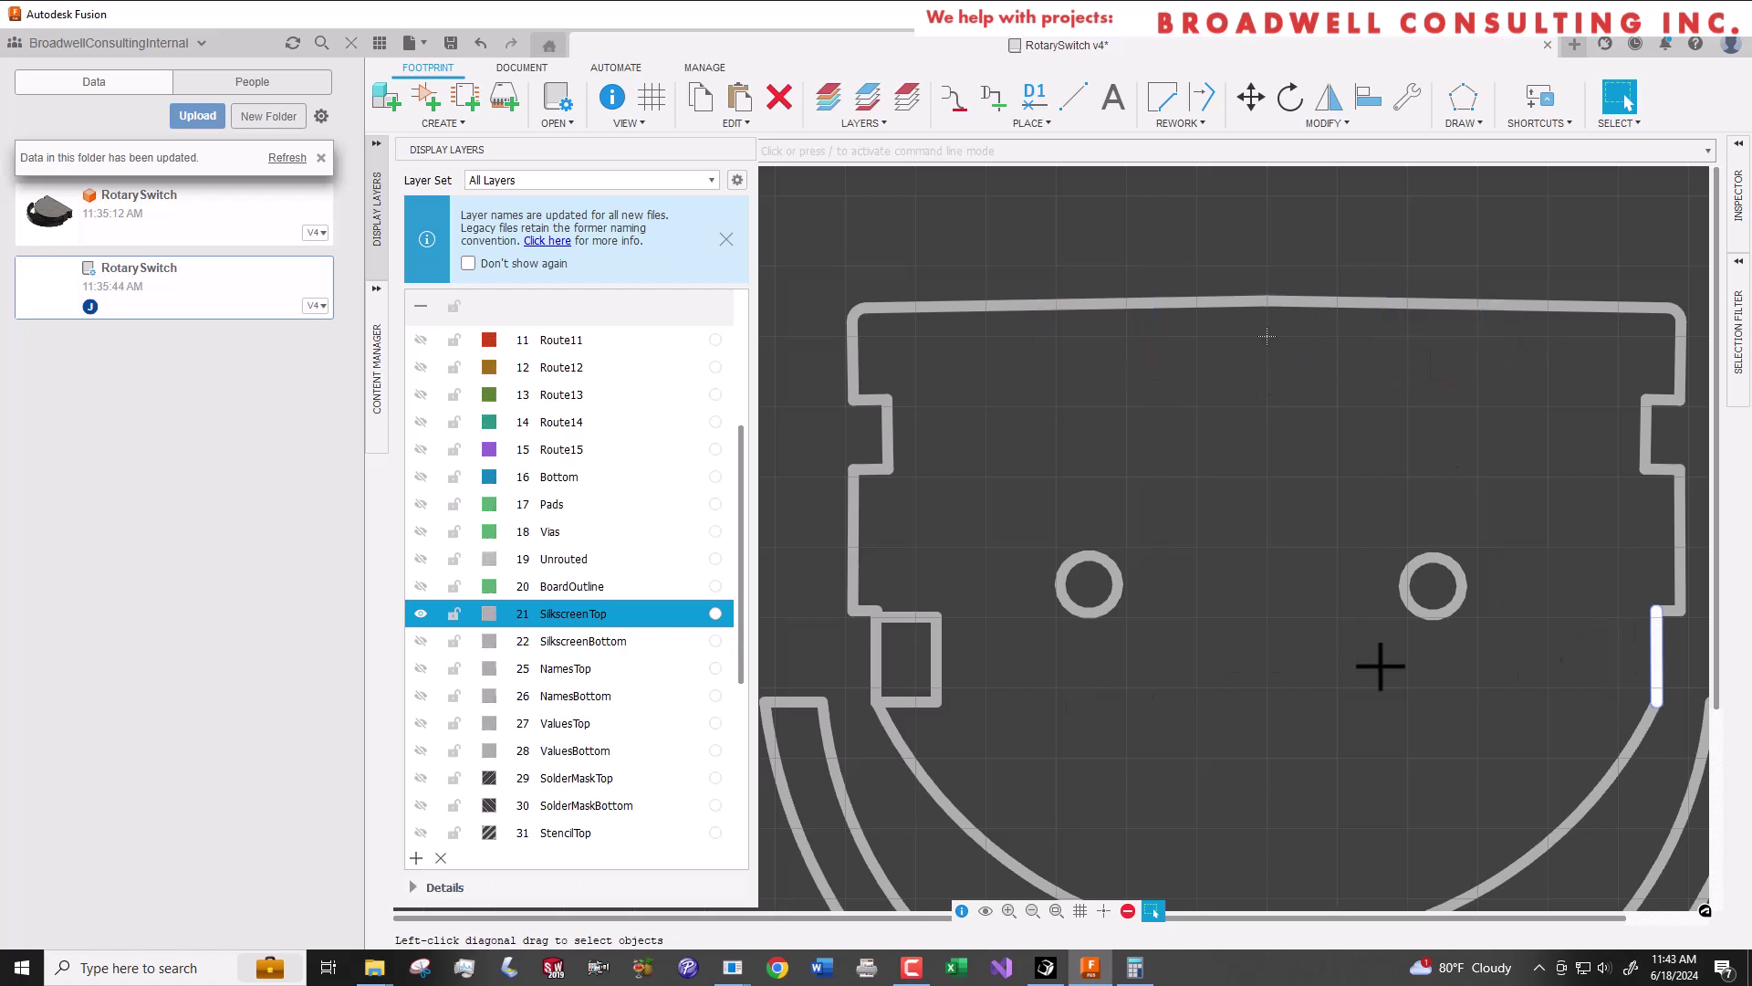
pyautogui.click(878, 646)
pyautogui.click(901, 616)
pyautogui.click(919, 701)
pyautogui.click(935, 644)
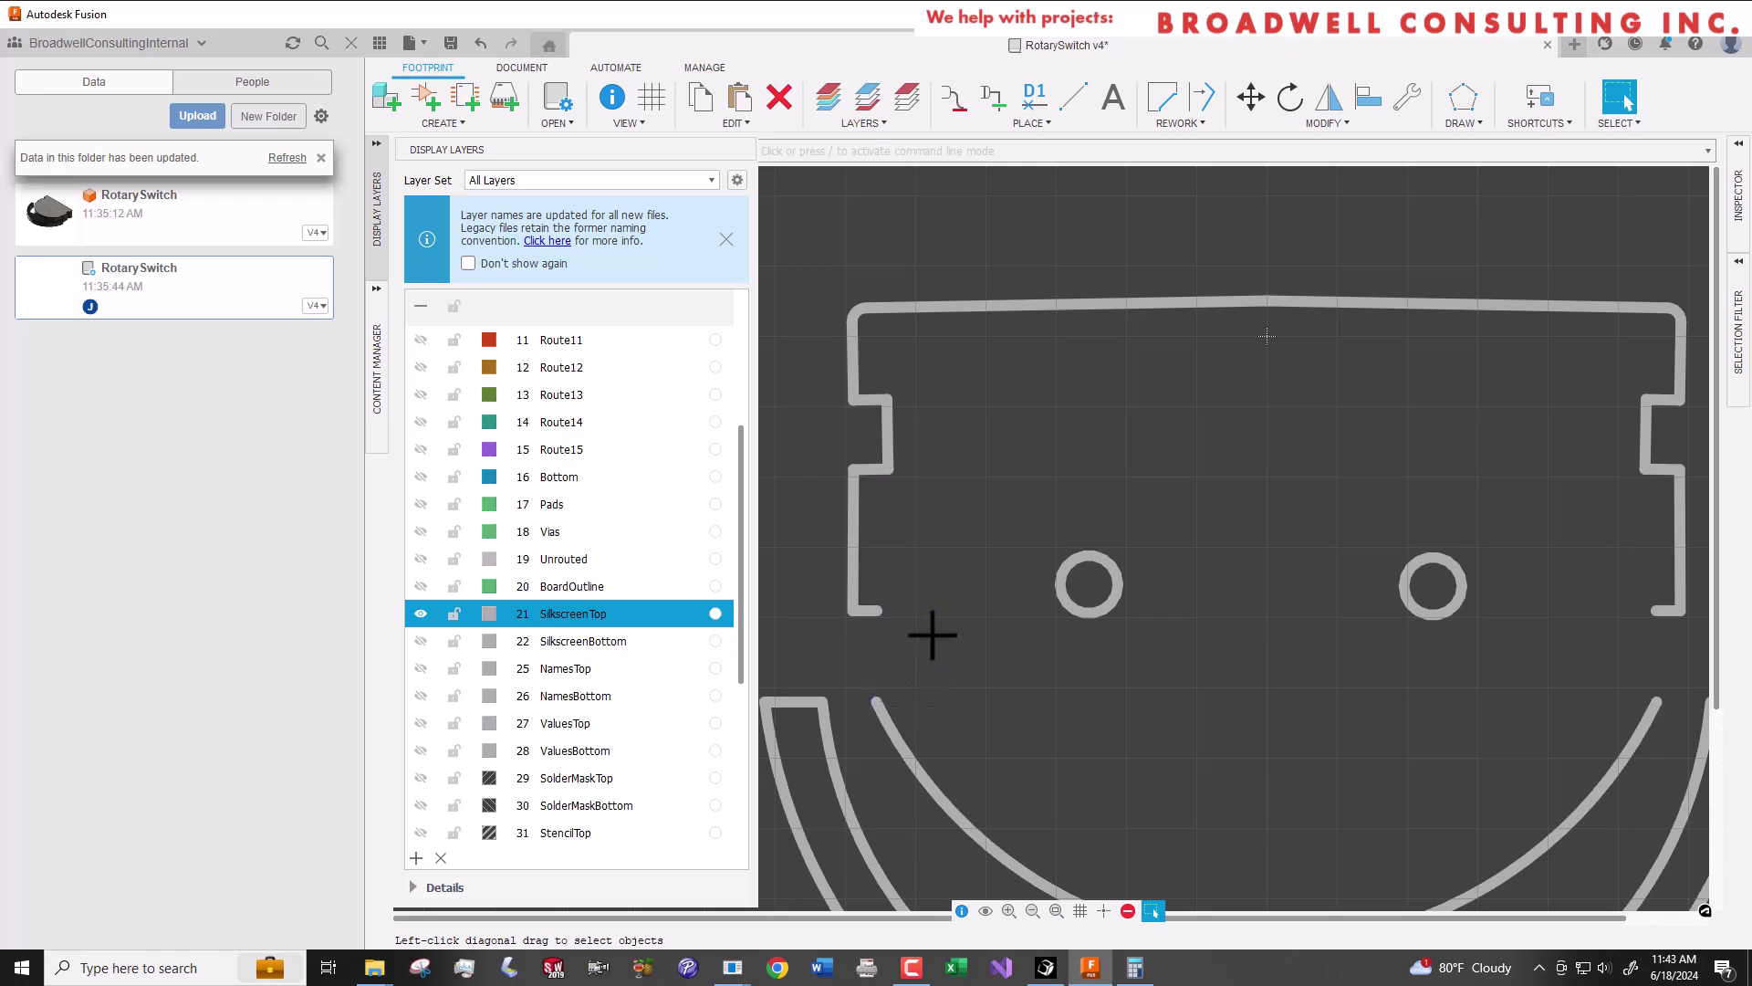
# Set the side outline lines' end Y to -3.5, then show all layers again.
pyautogui.scroll(-2, 926, 637)
pyautogui.scroll(2, 1436, 618)
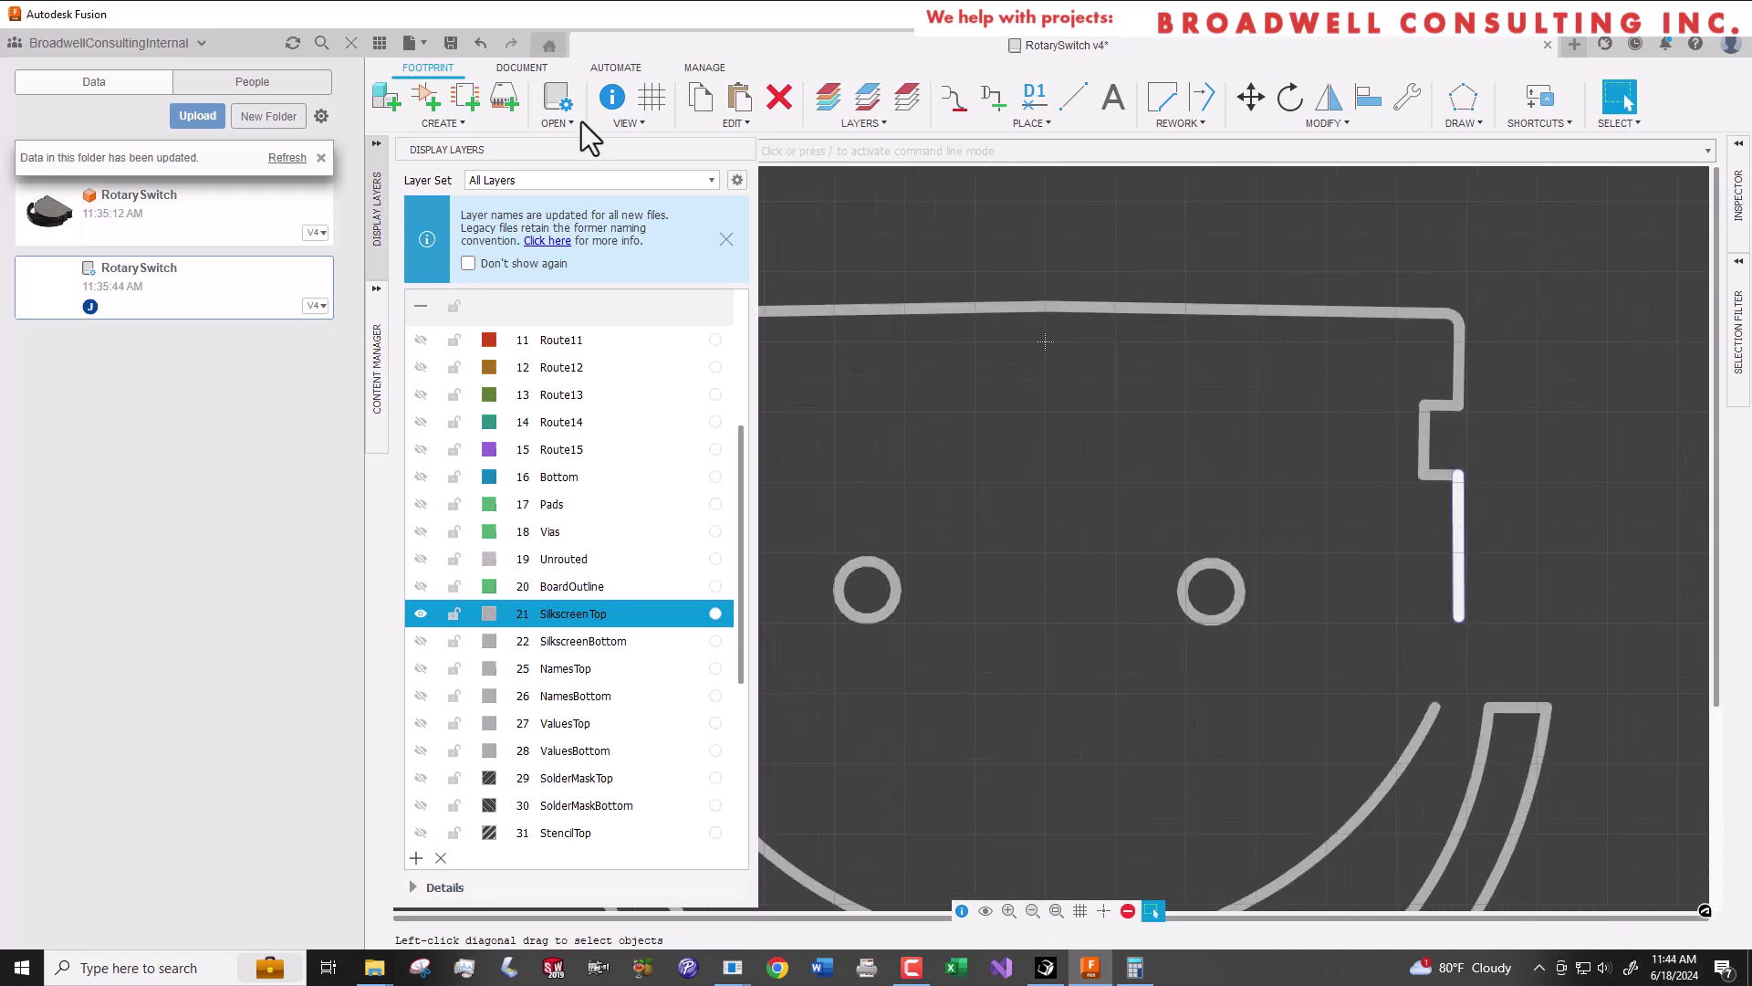
pyautogui.click(611, 97)
pyautogui.moveTo(1221, 342); pyautogui.dragTo(916, 329)
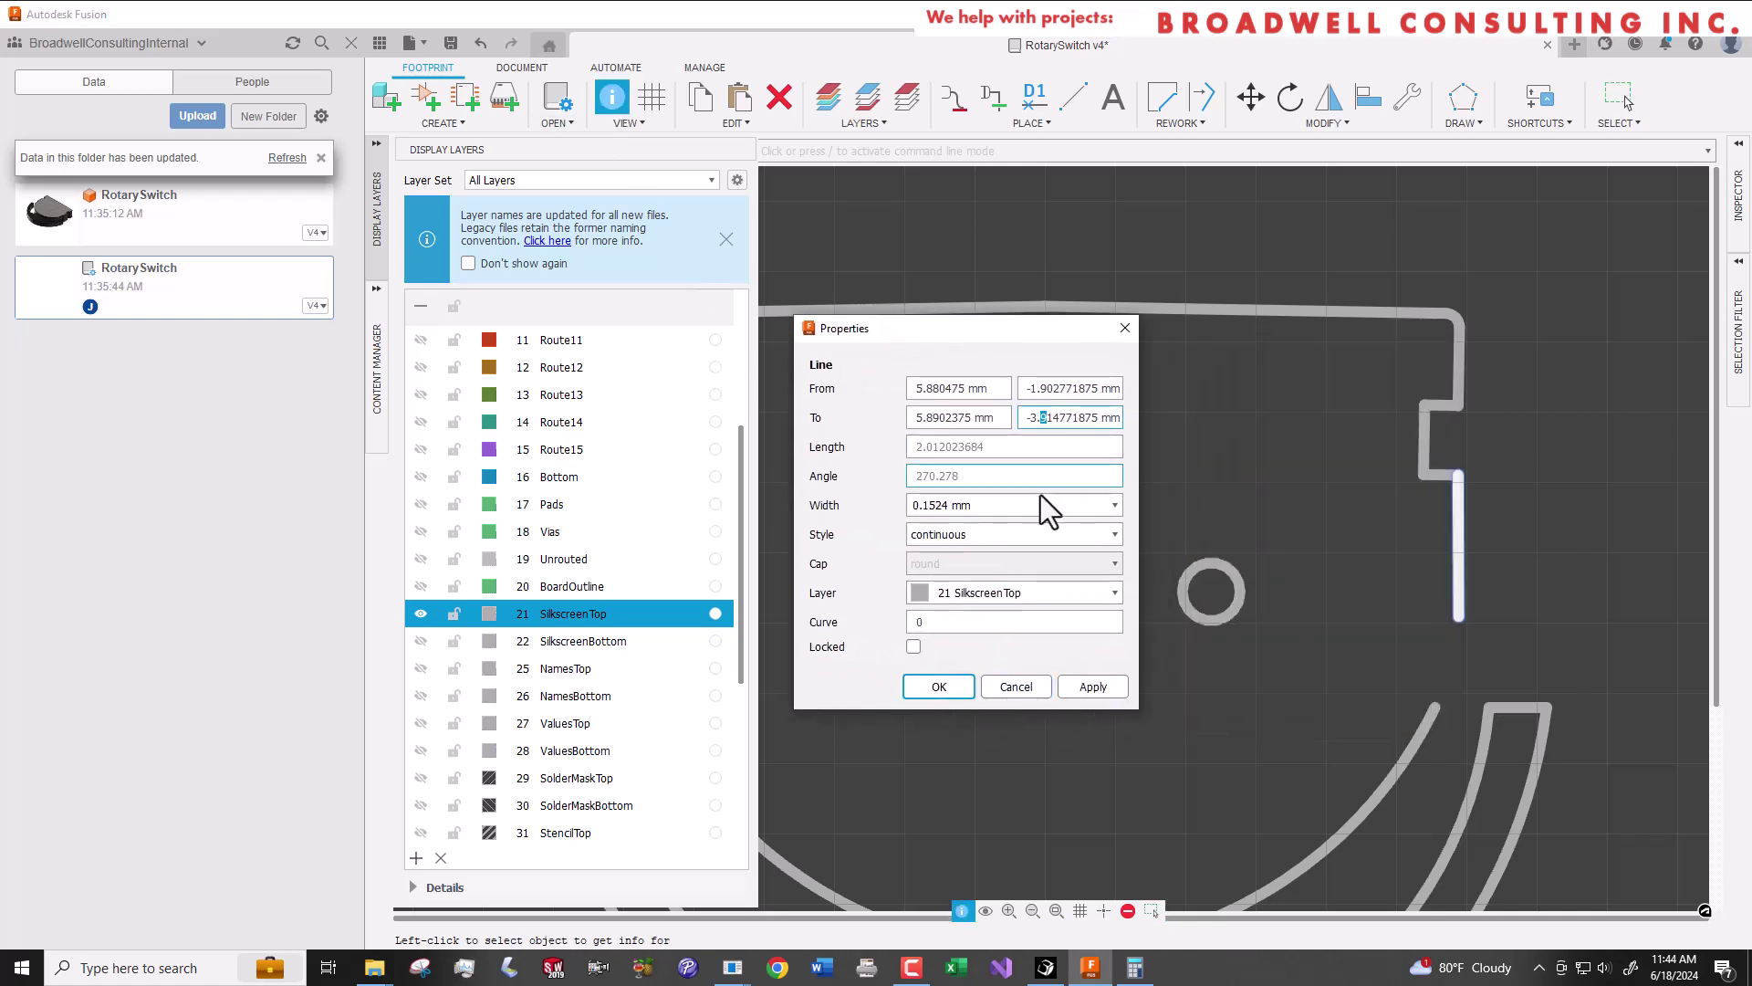
pyautogui.press('Escape')
pyautogui.scroll(2, 1285, 573)
pyautogui.scroll(-2, 1285, 573)
pyautogui.scroll(2, 1150, 532)
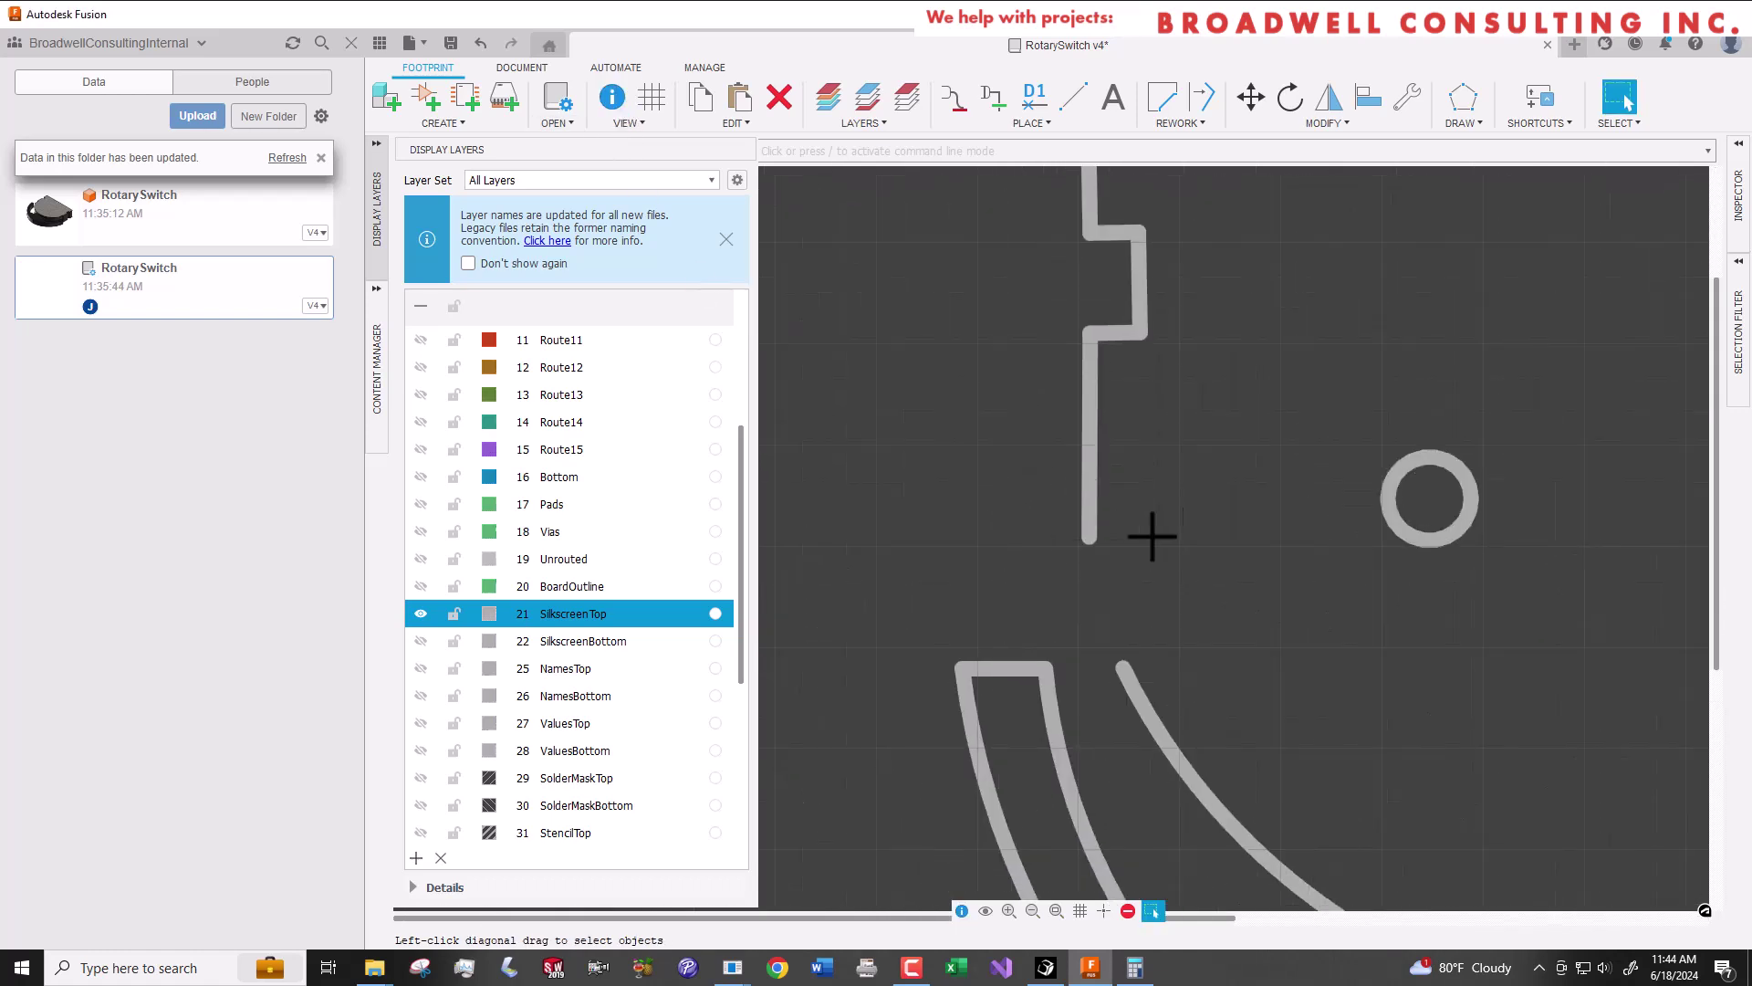
pyautogui.press('i')
pyautogui.click(1082, 534)
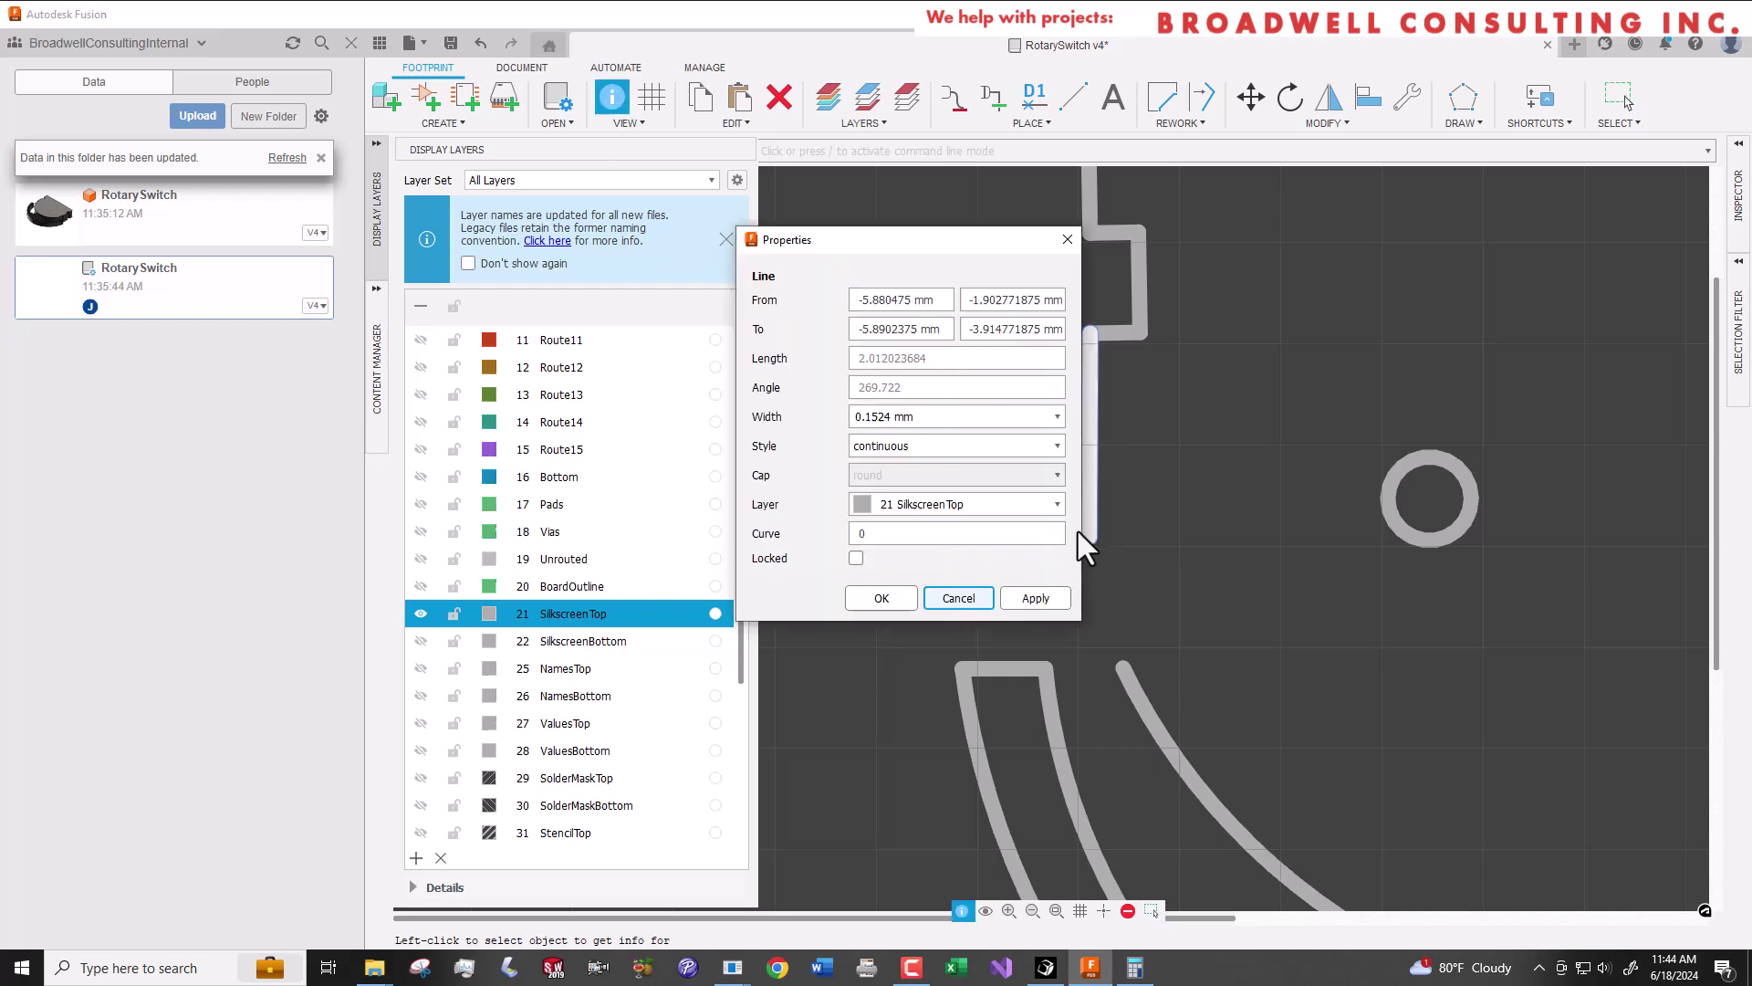
pyautogui.click(990, 336)
pyautogui.write('-3.5')
pyautogui.press('Return')
pyautogui.scroll(-3, 1303, 626)
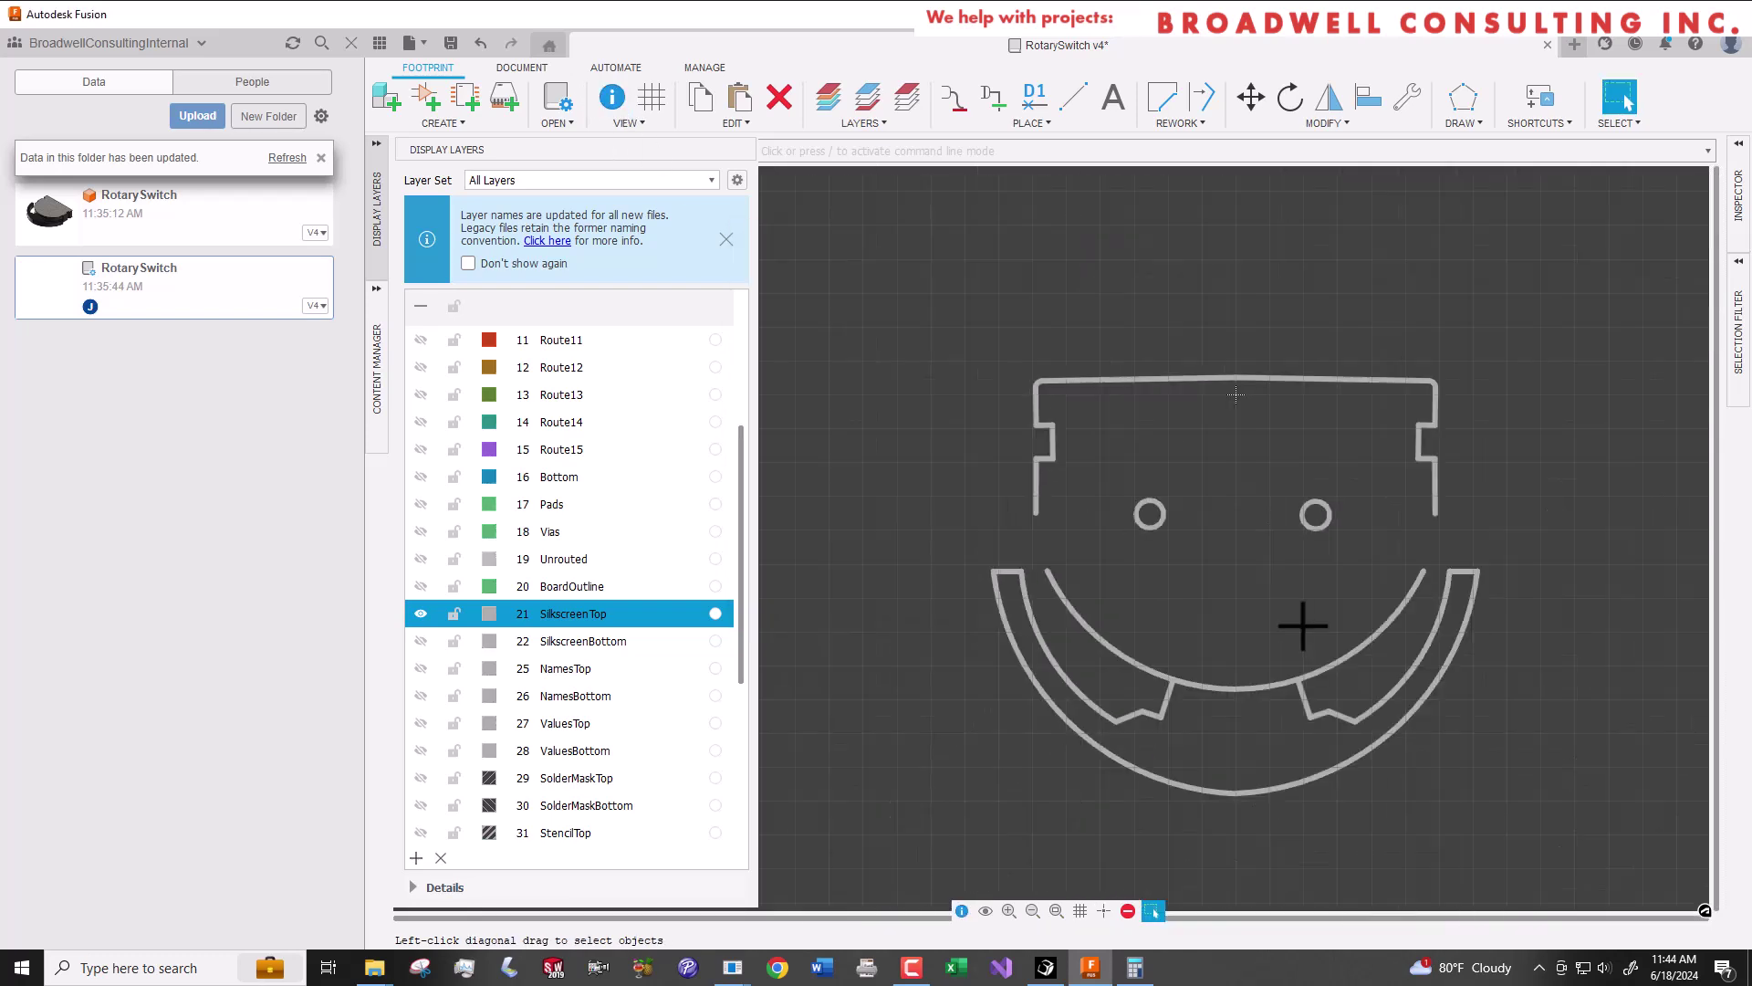
pyautogui.scroll(1, 1004, 511)
pyautogui.click(421, 306)
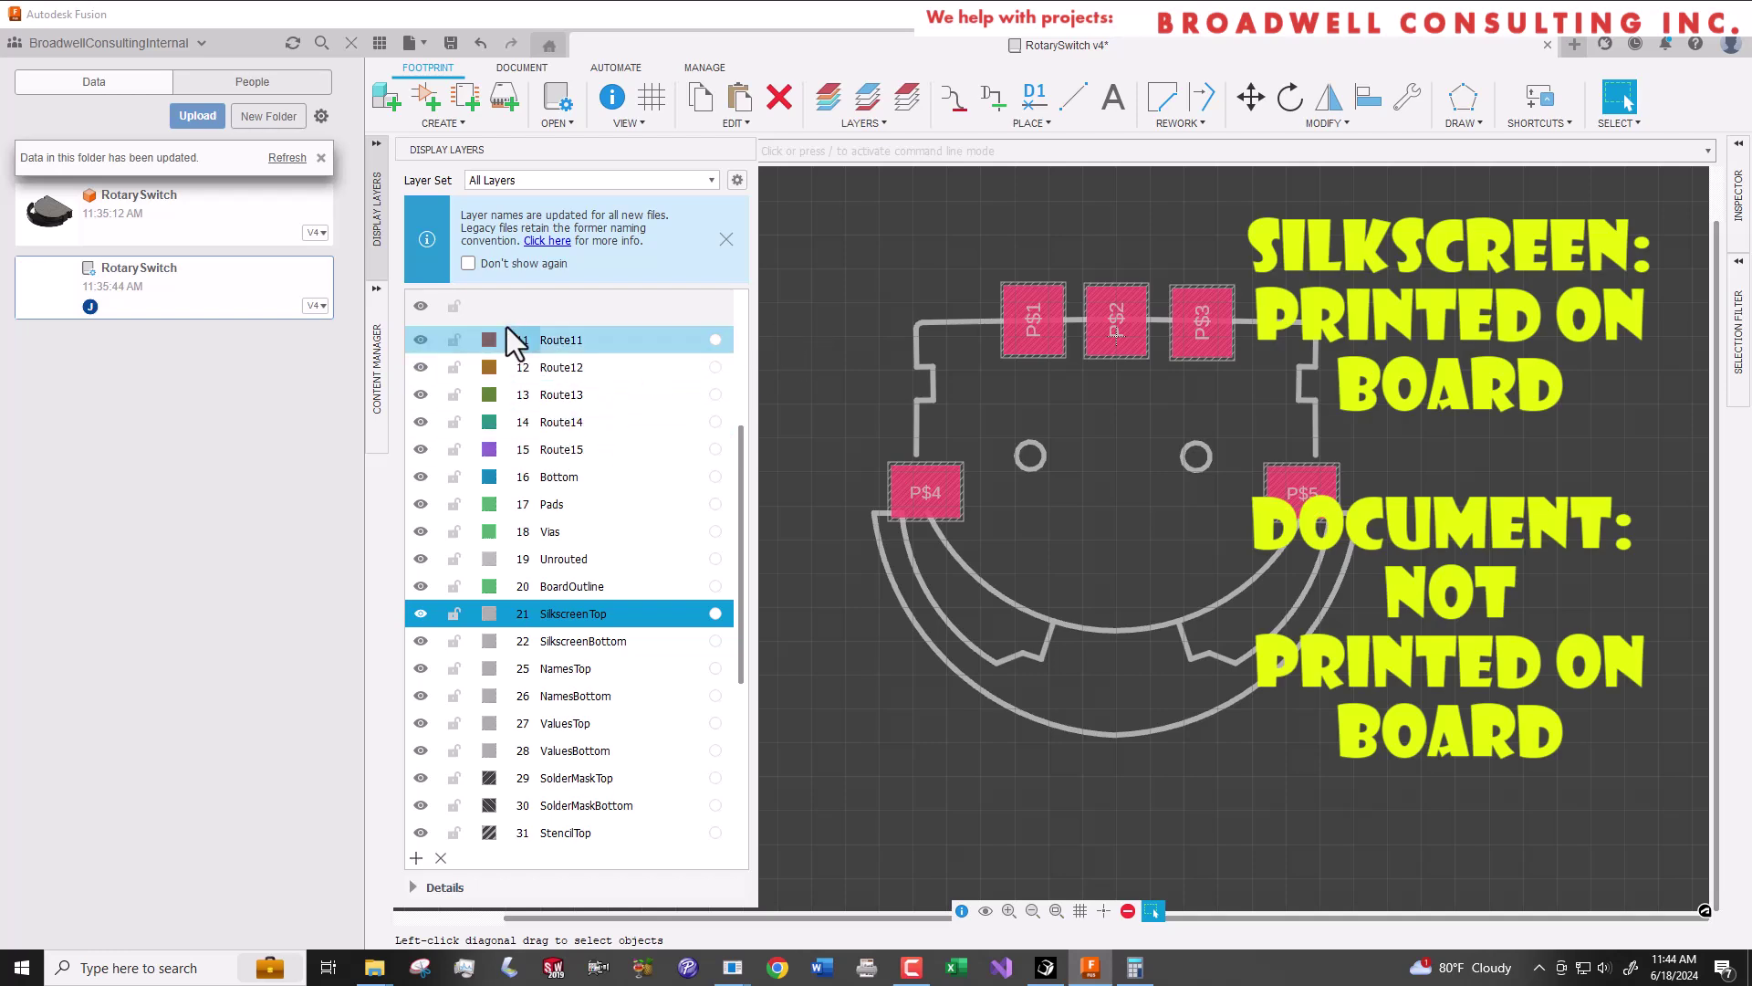
# Display only the SilkscreenTop and DocumentTop layers.
pyautogui.click(419, 306)
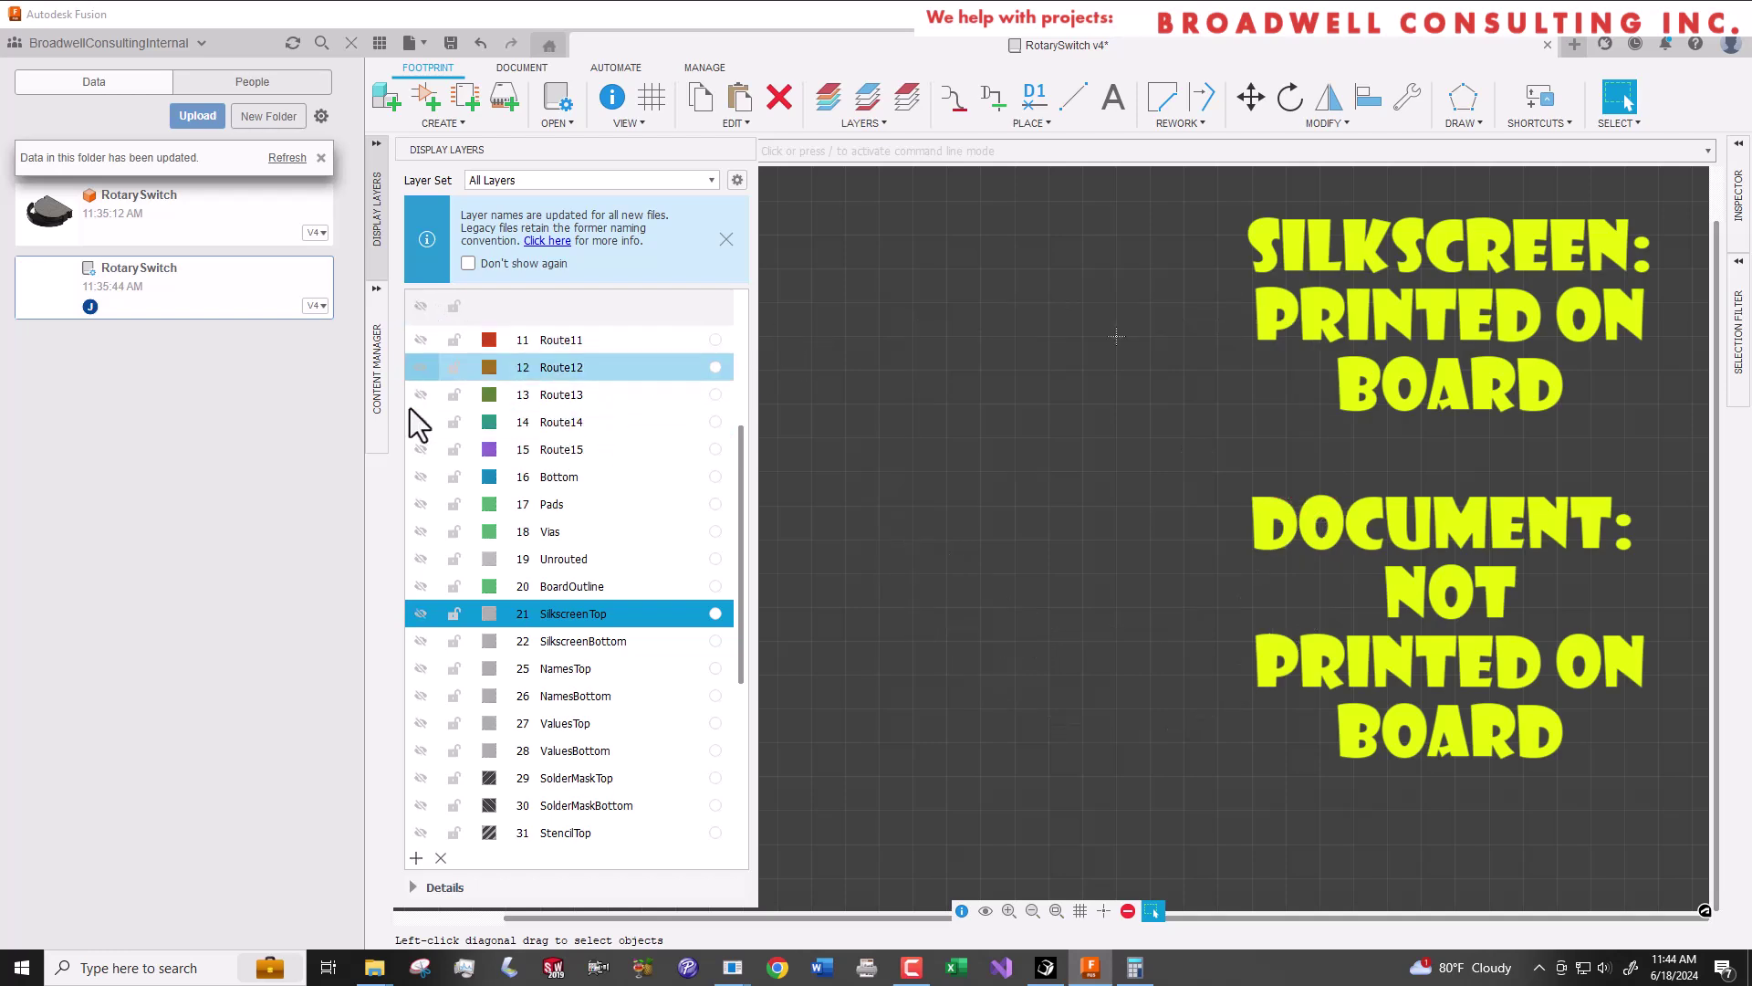
pyautogui.click(421, 613)
pyautogui.scroll(-4, 411, 822)
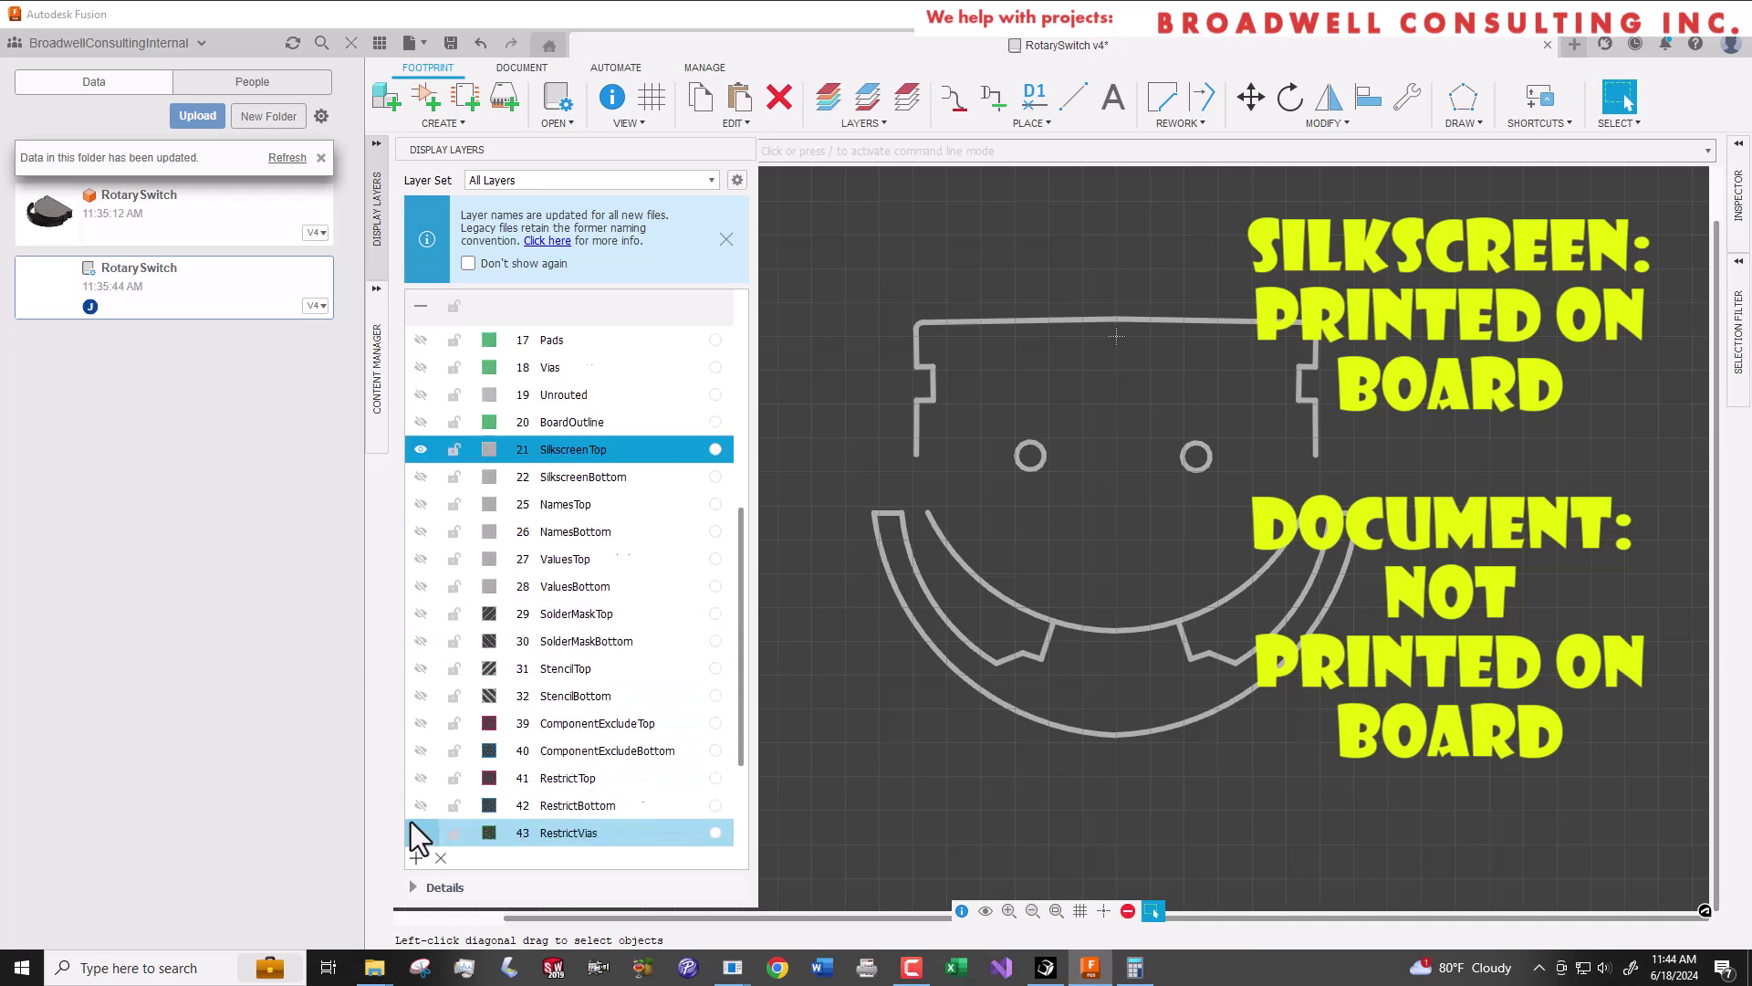
pyautogui.click(420, 806)
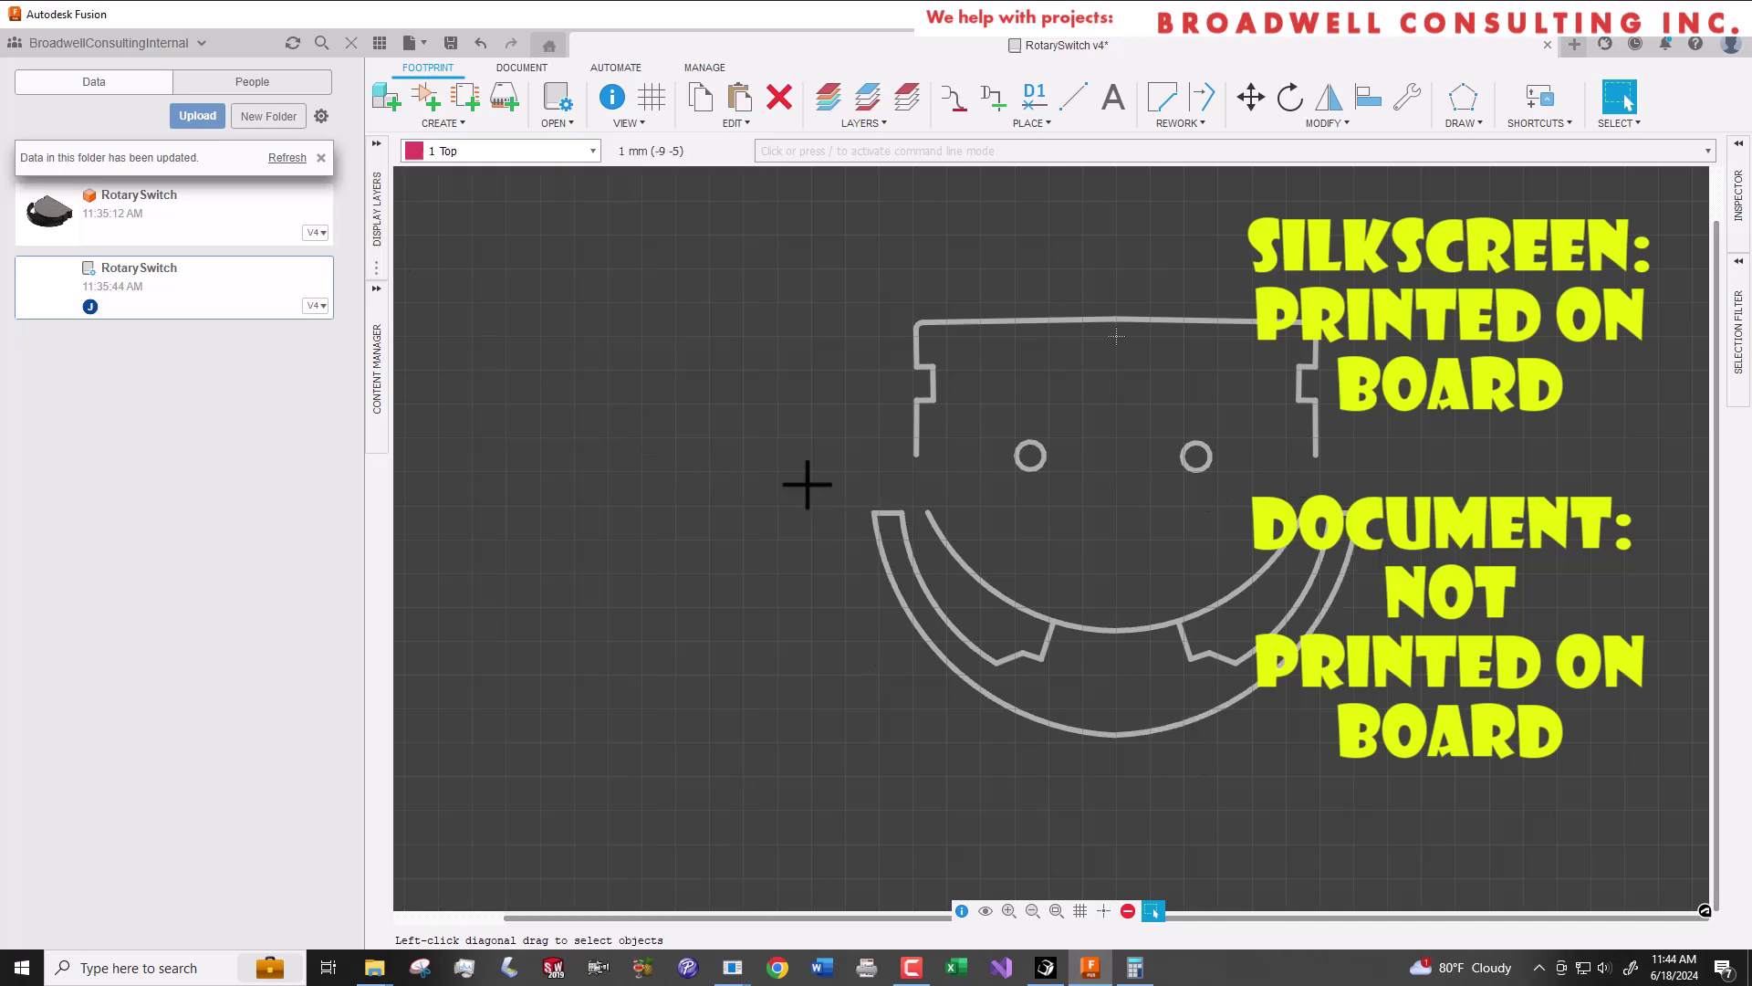
# Change the selected lower arc outlines to layer 51 DocumentTop.
pyautogui.moveTo(815, 488); pyautogui.dragTo(1489, 792)
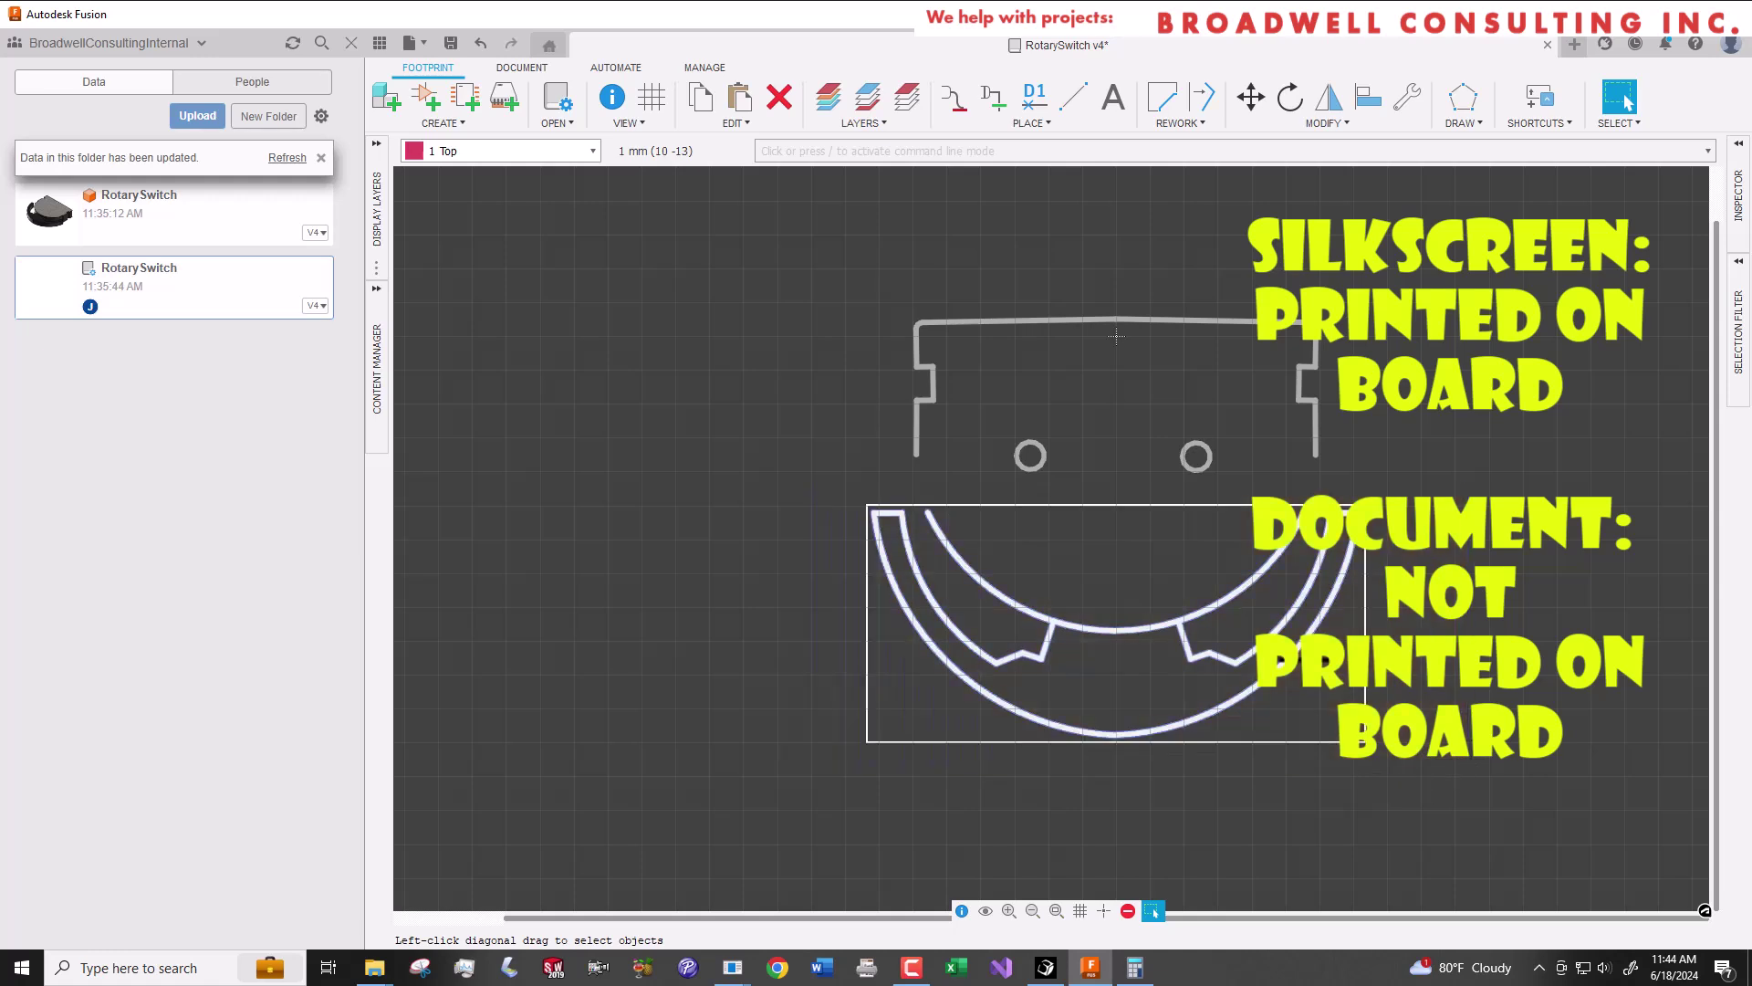
pyautogui.click(1325, 124)
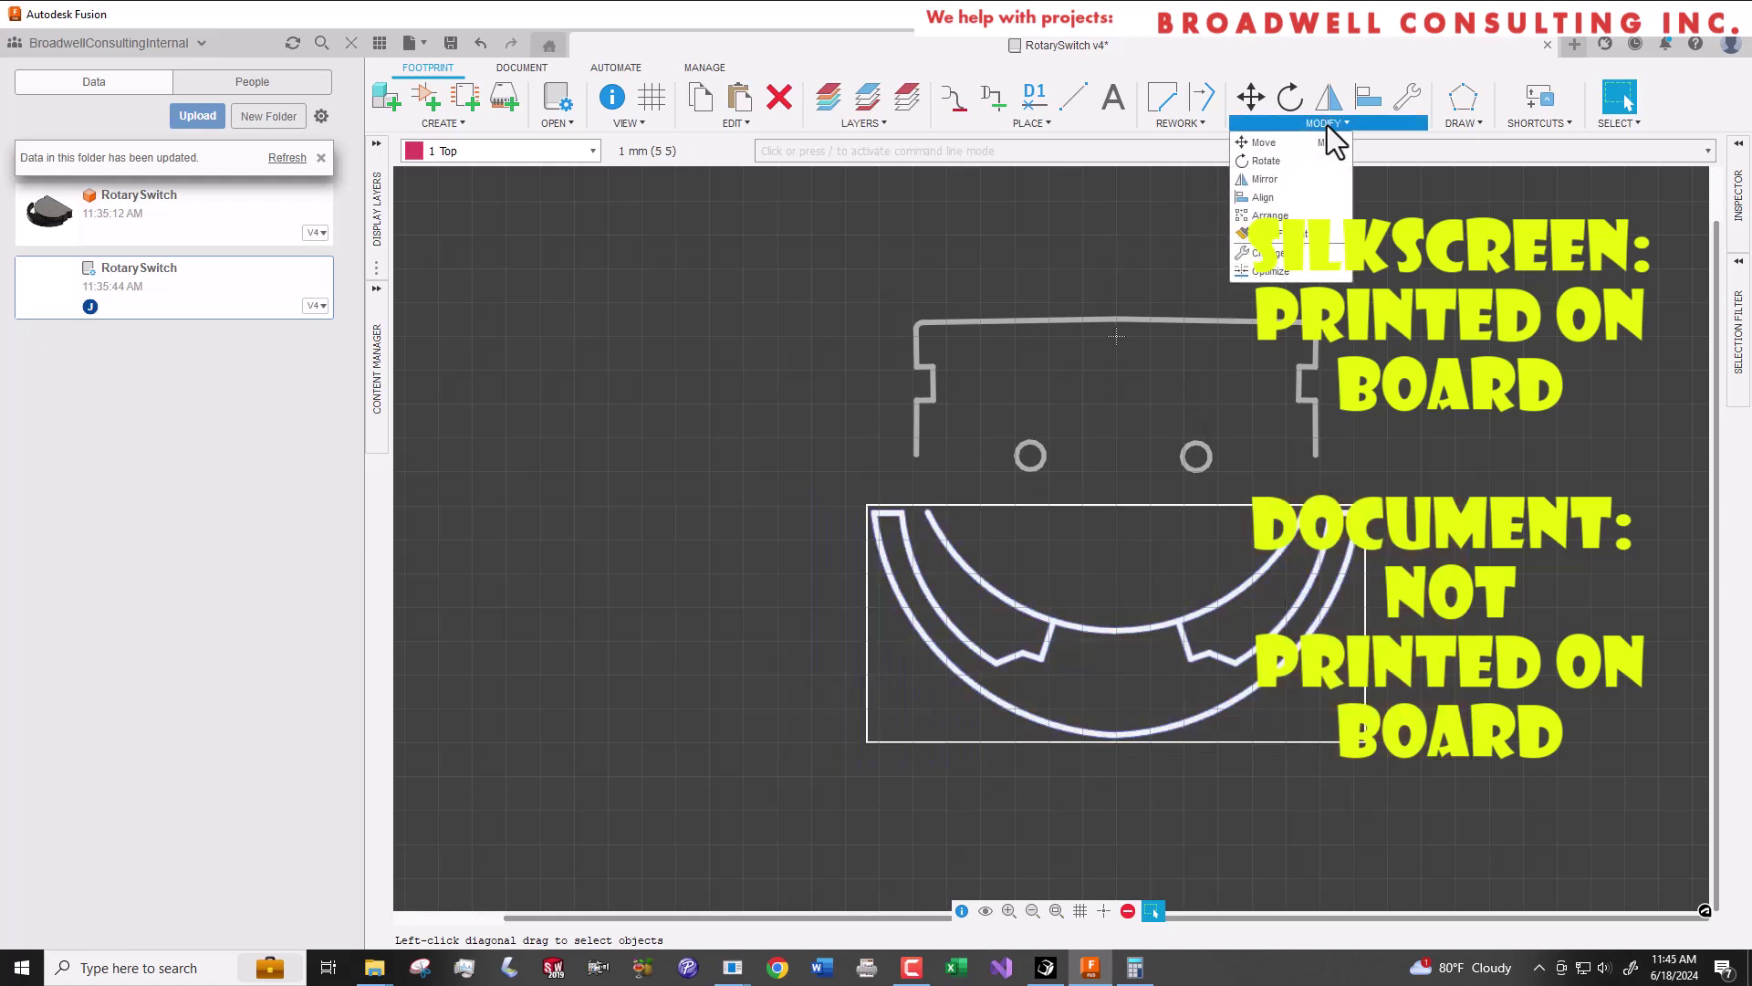
pyautogui.click(1273, 253)
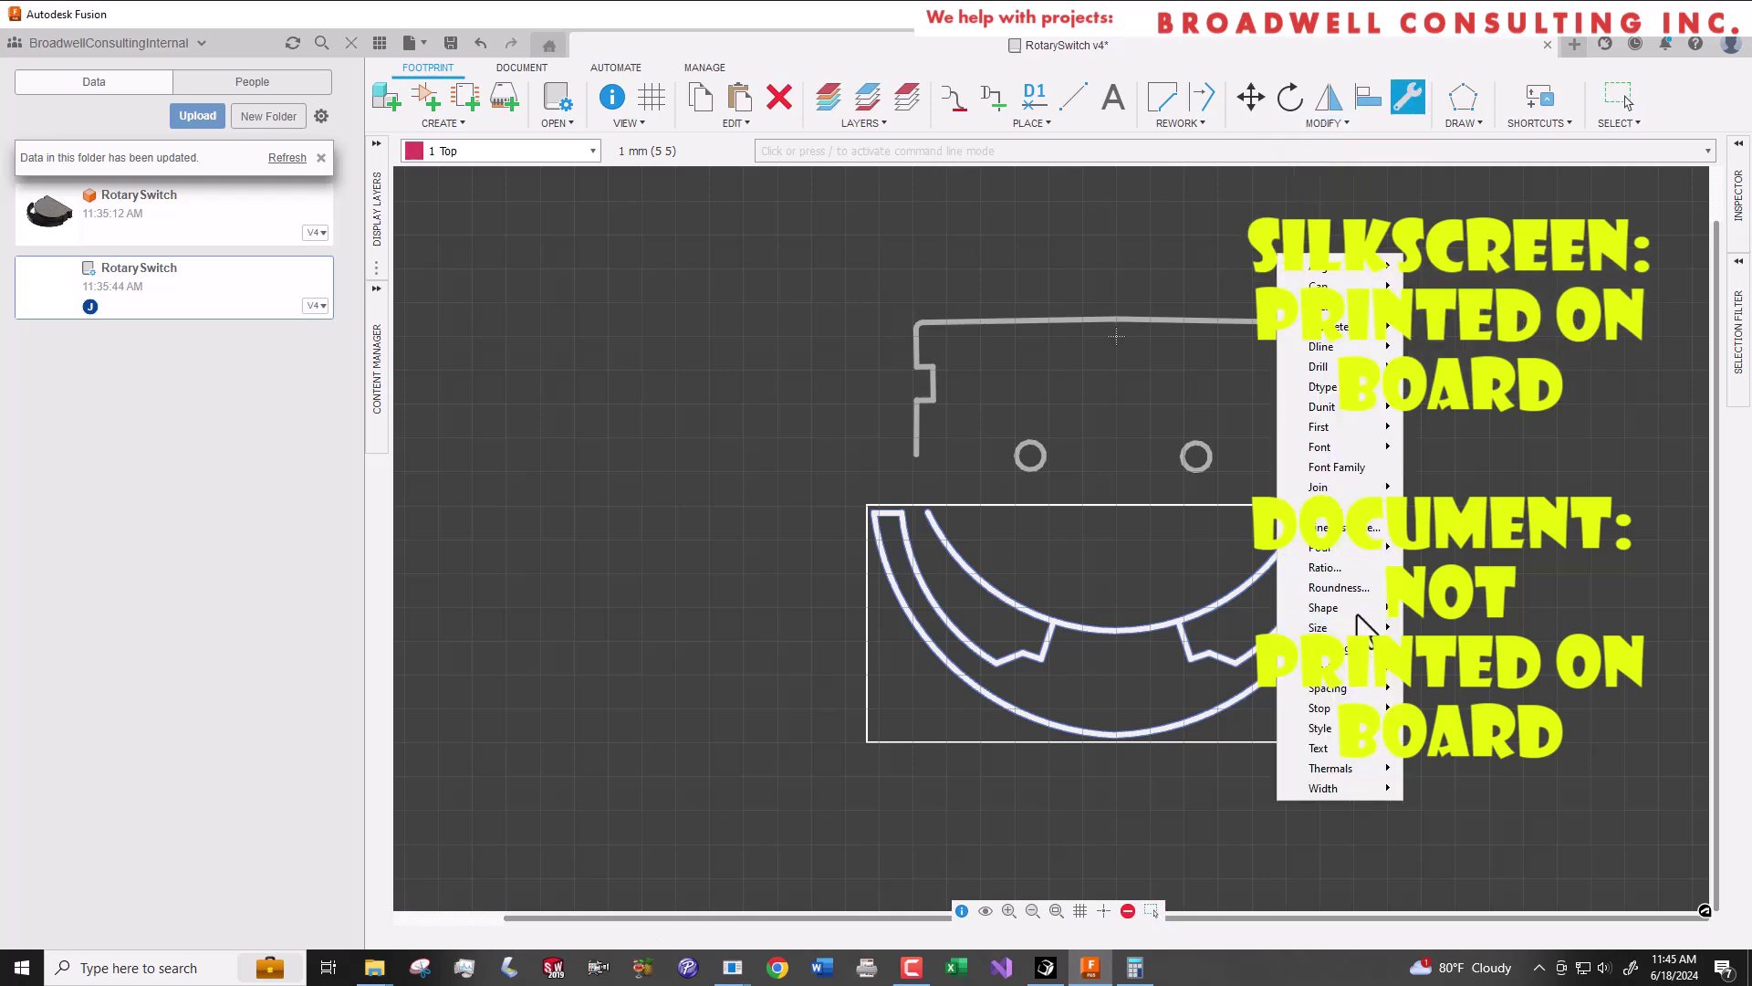
pyautogui.click(1371, 516)
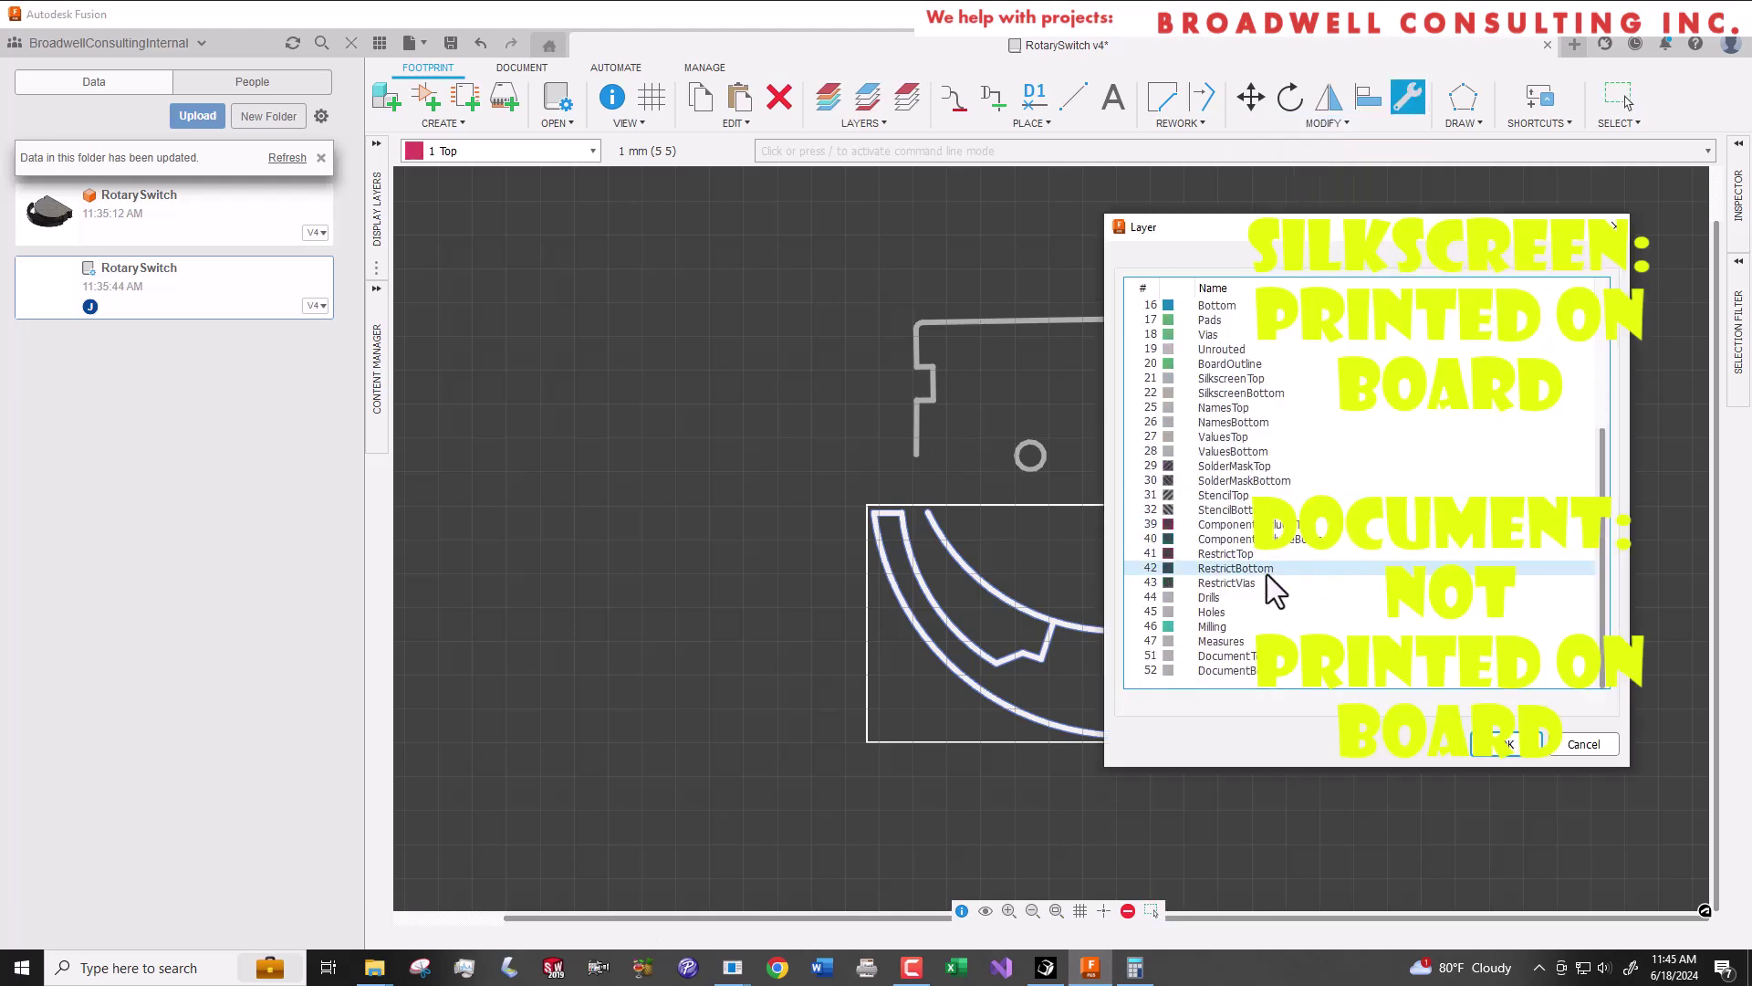
pyautogui.click(1278, 659)
pyautogui.click(1509, 742)
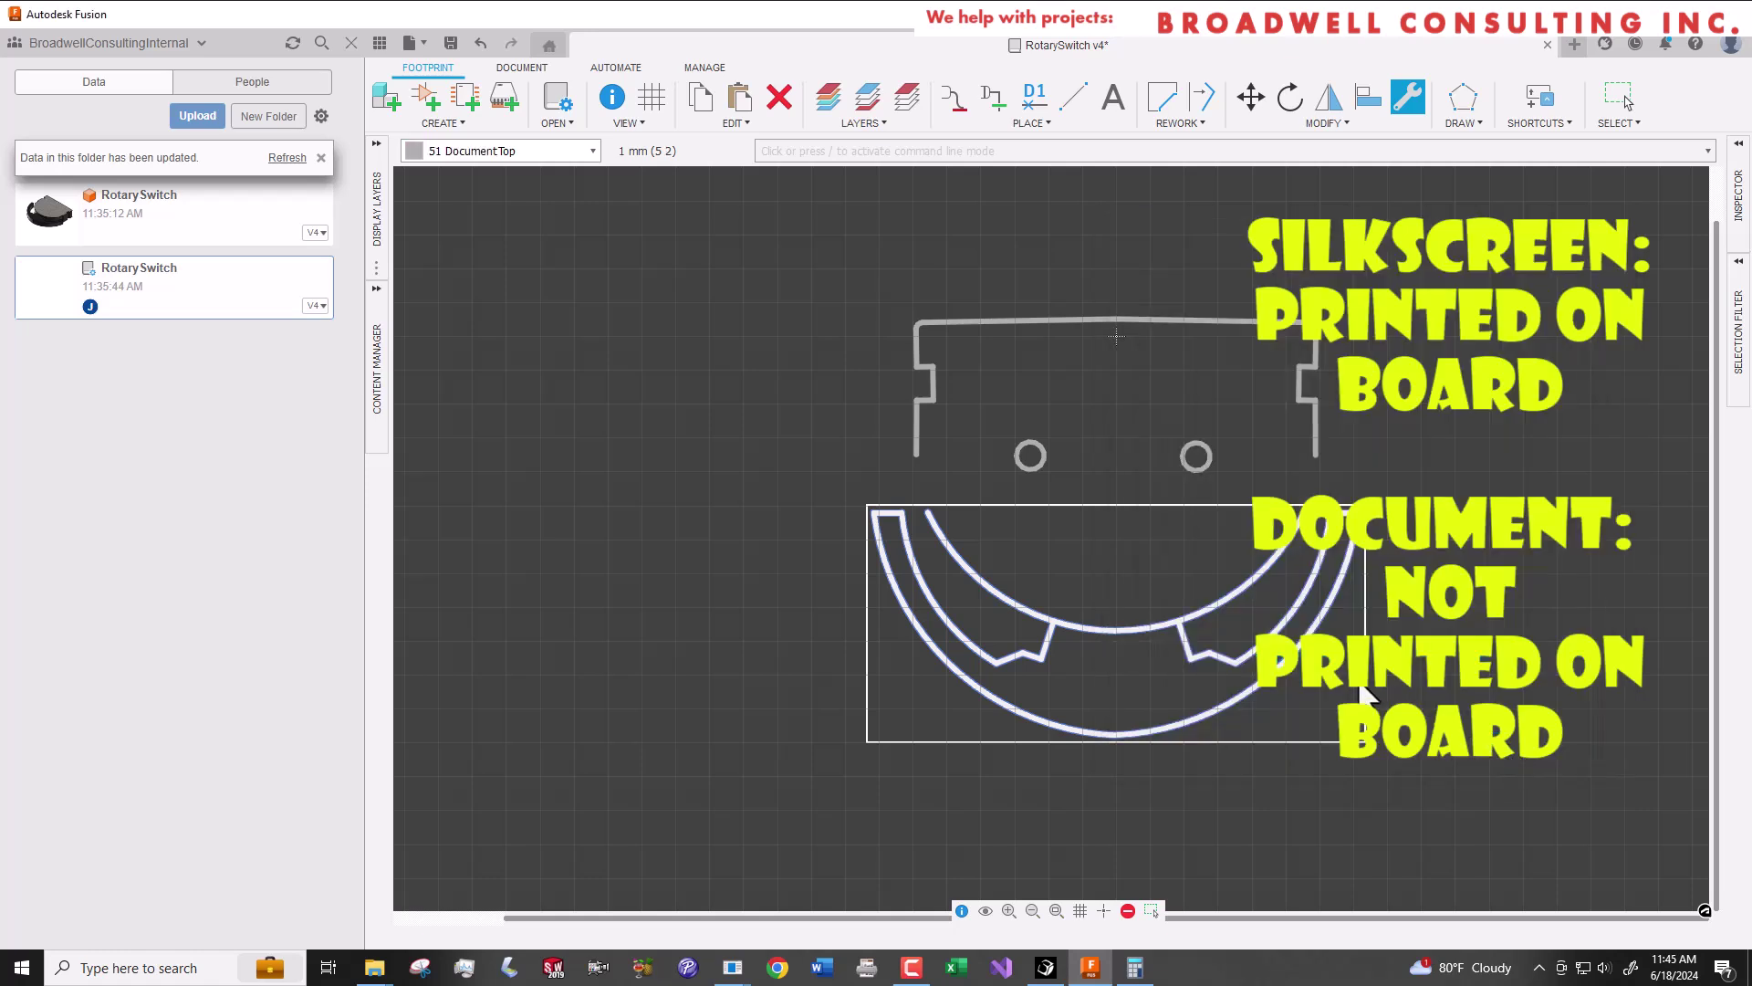
pyautogui.click(1107, 628)
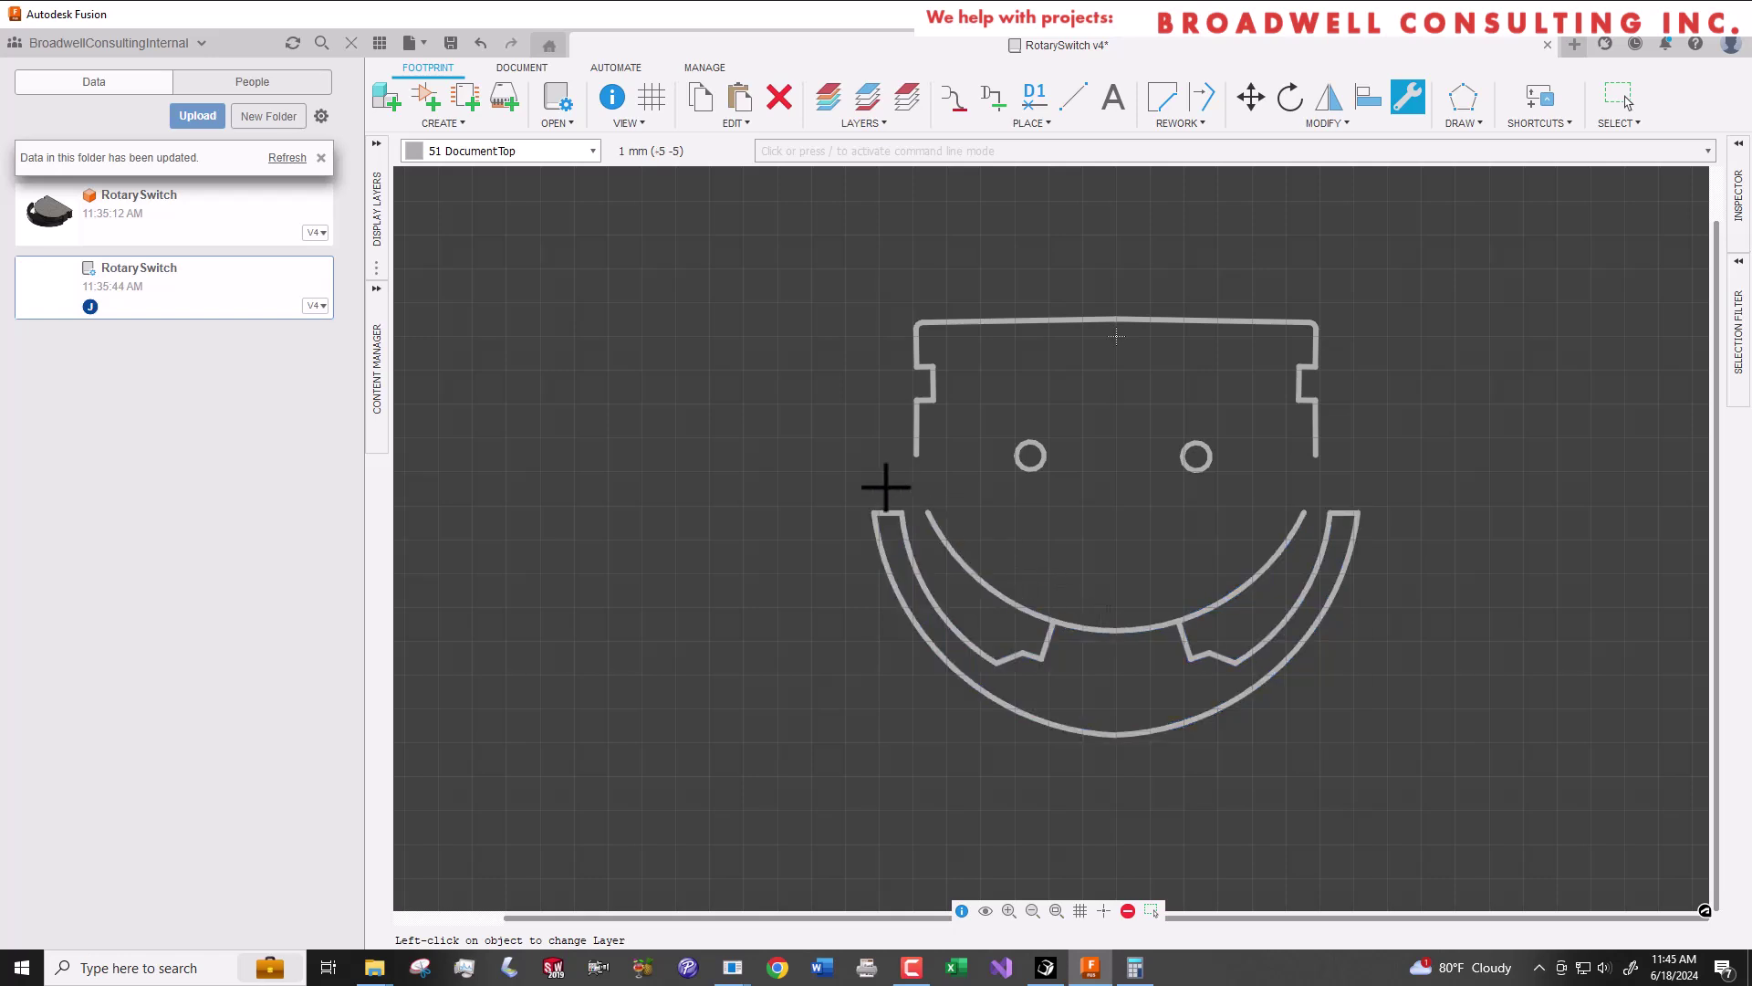
# Check the outer arc's properties, then open the Place menu for a non-plated hole.
pyautogui.click(613, 94)
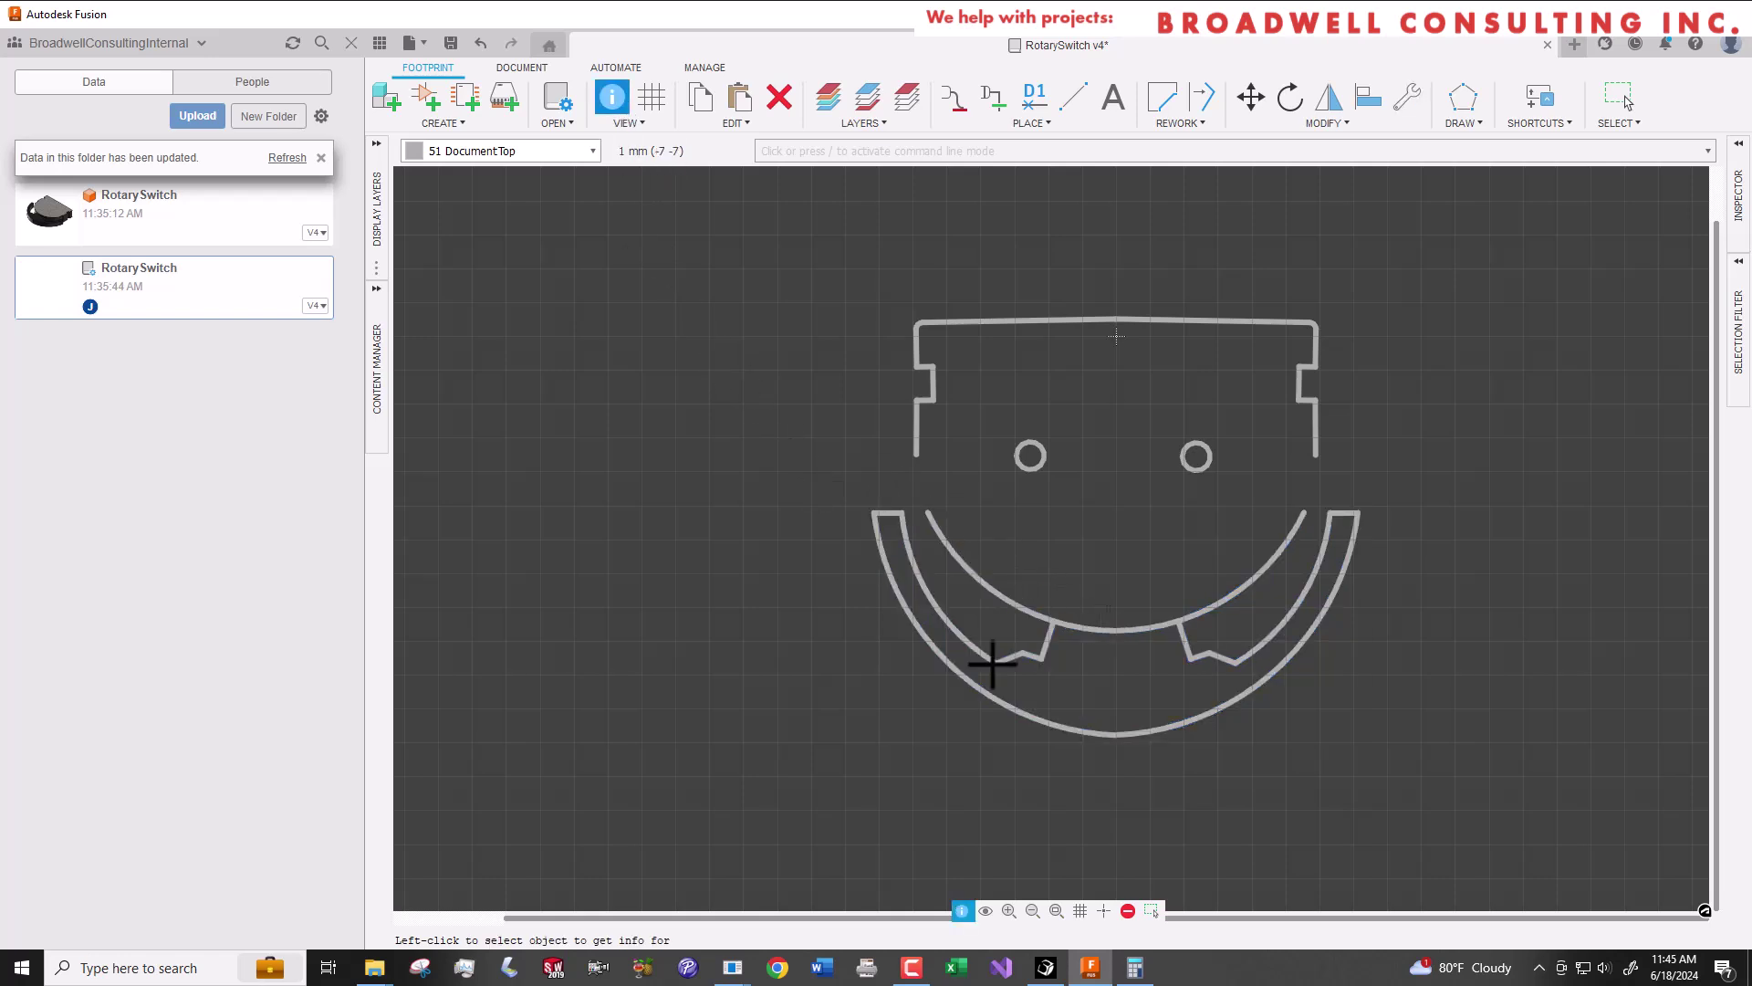
pyautogui.click(1000, 702)
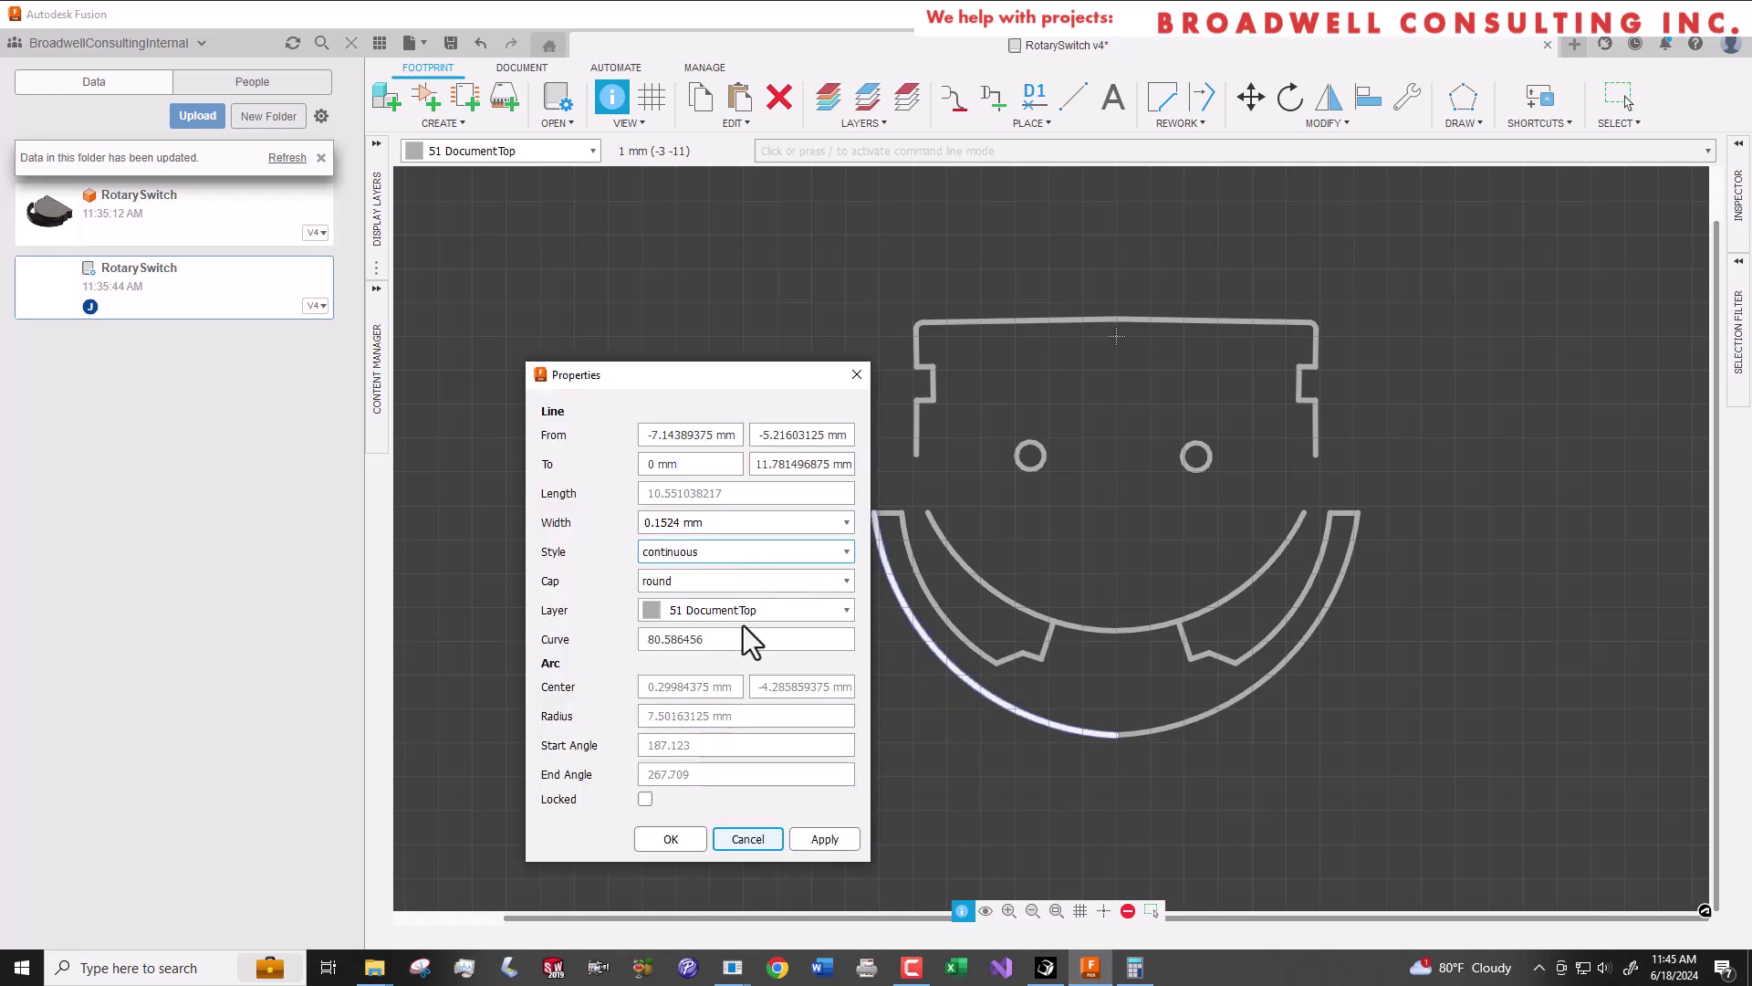
pyautogui.click(697, 840)
pyautogui.click(376, 210)
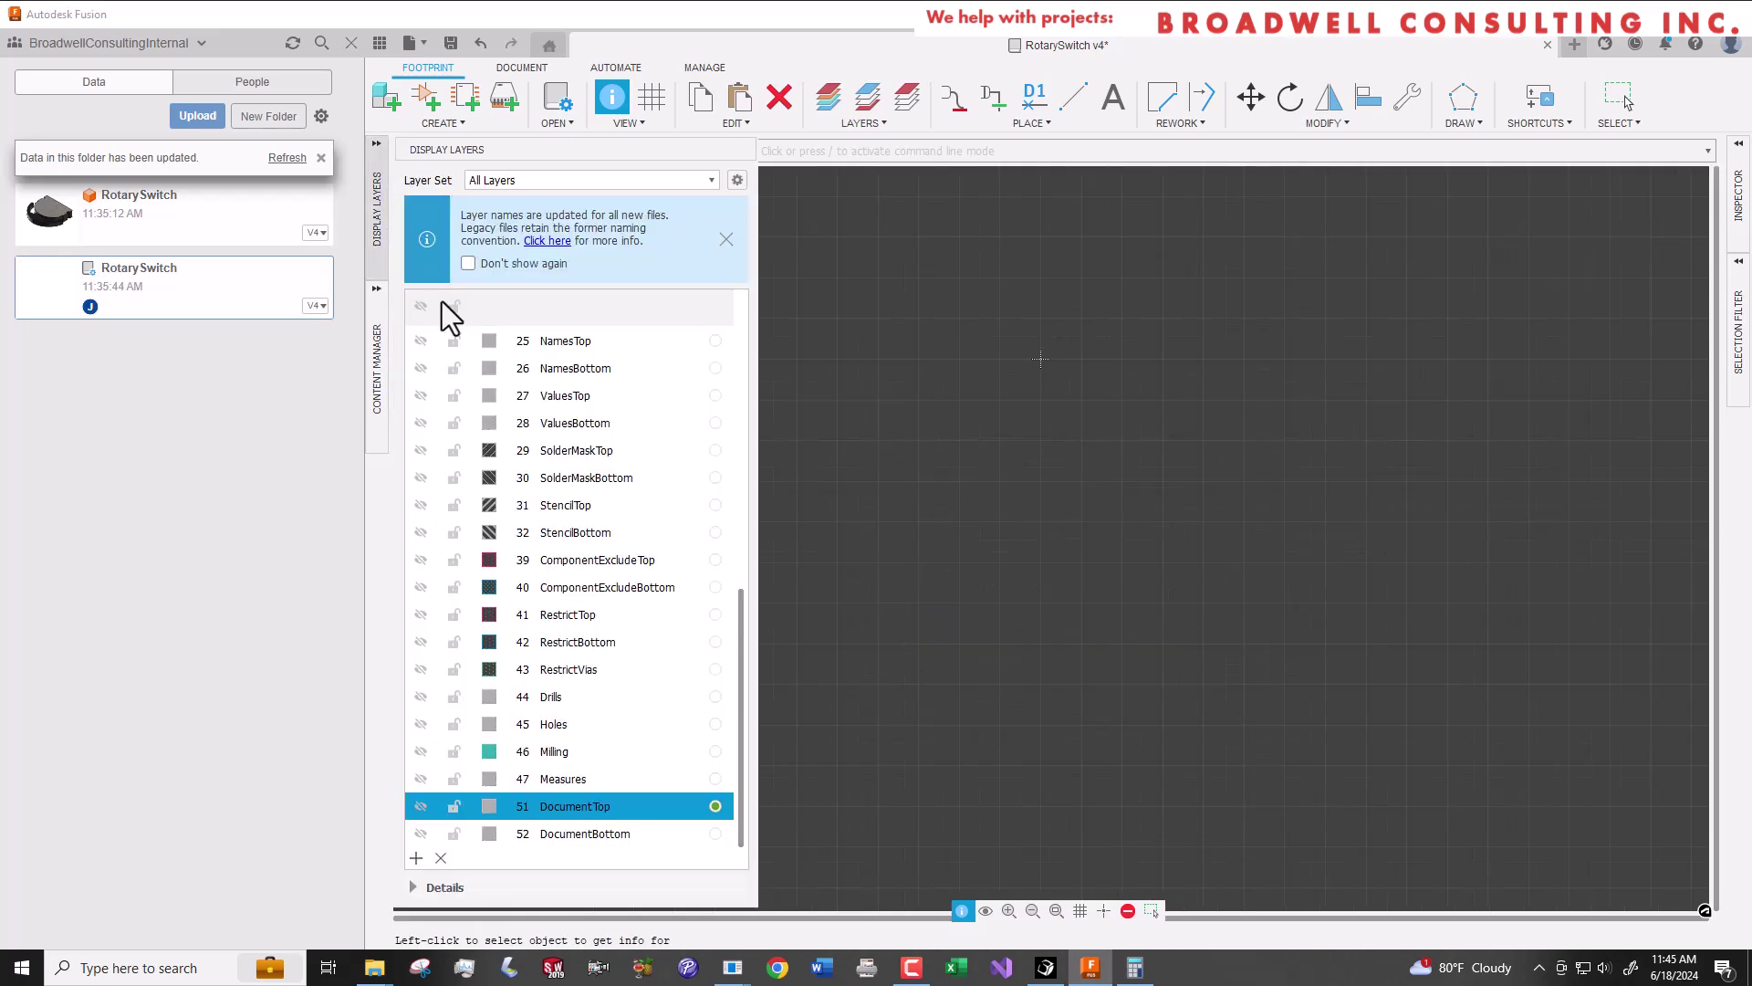
pyautogui.click(376, 211)
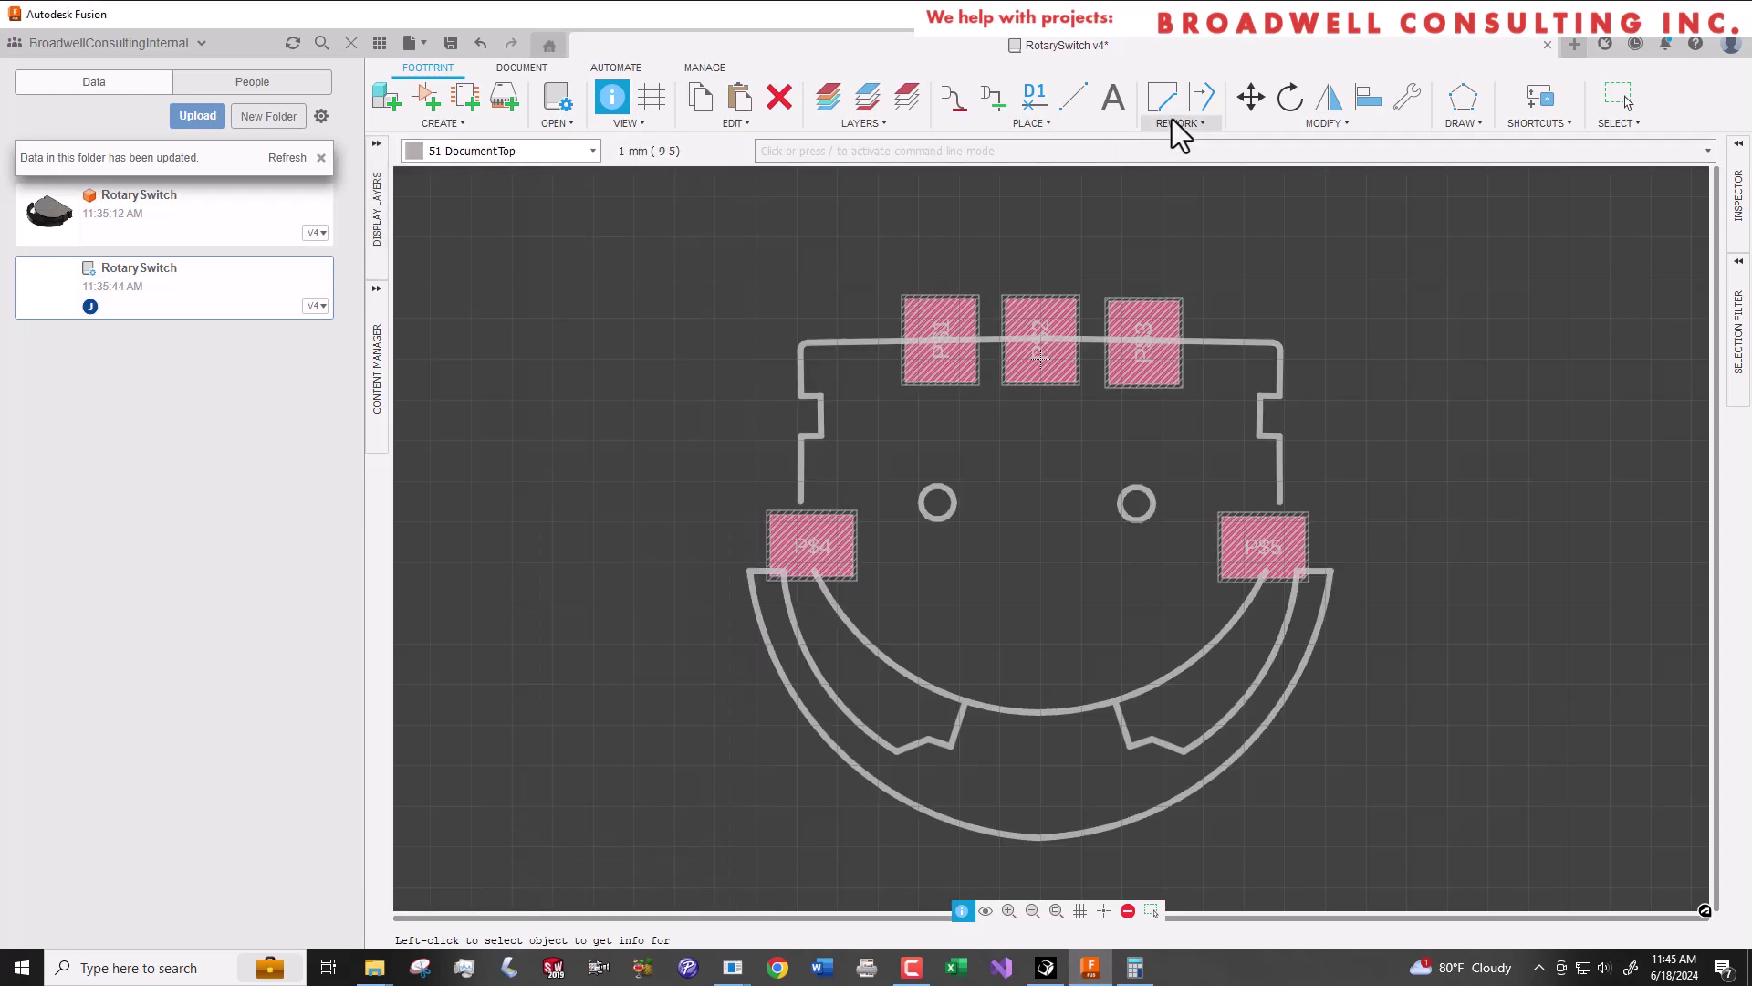
pyautogui.click(1032, 124)
# Place a non-plated hole in the right mounting ring with a 1.3 mm drill.
pyautogui.click(979, 280)
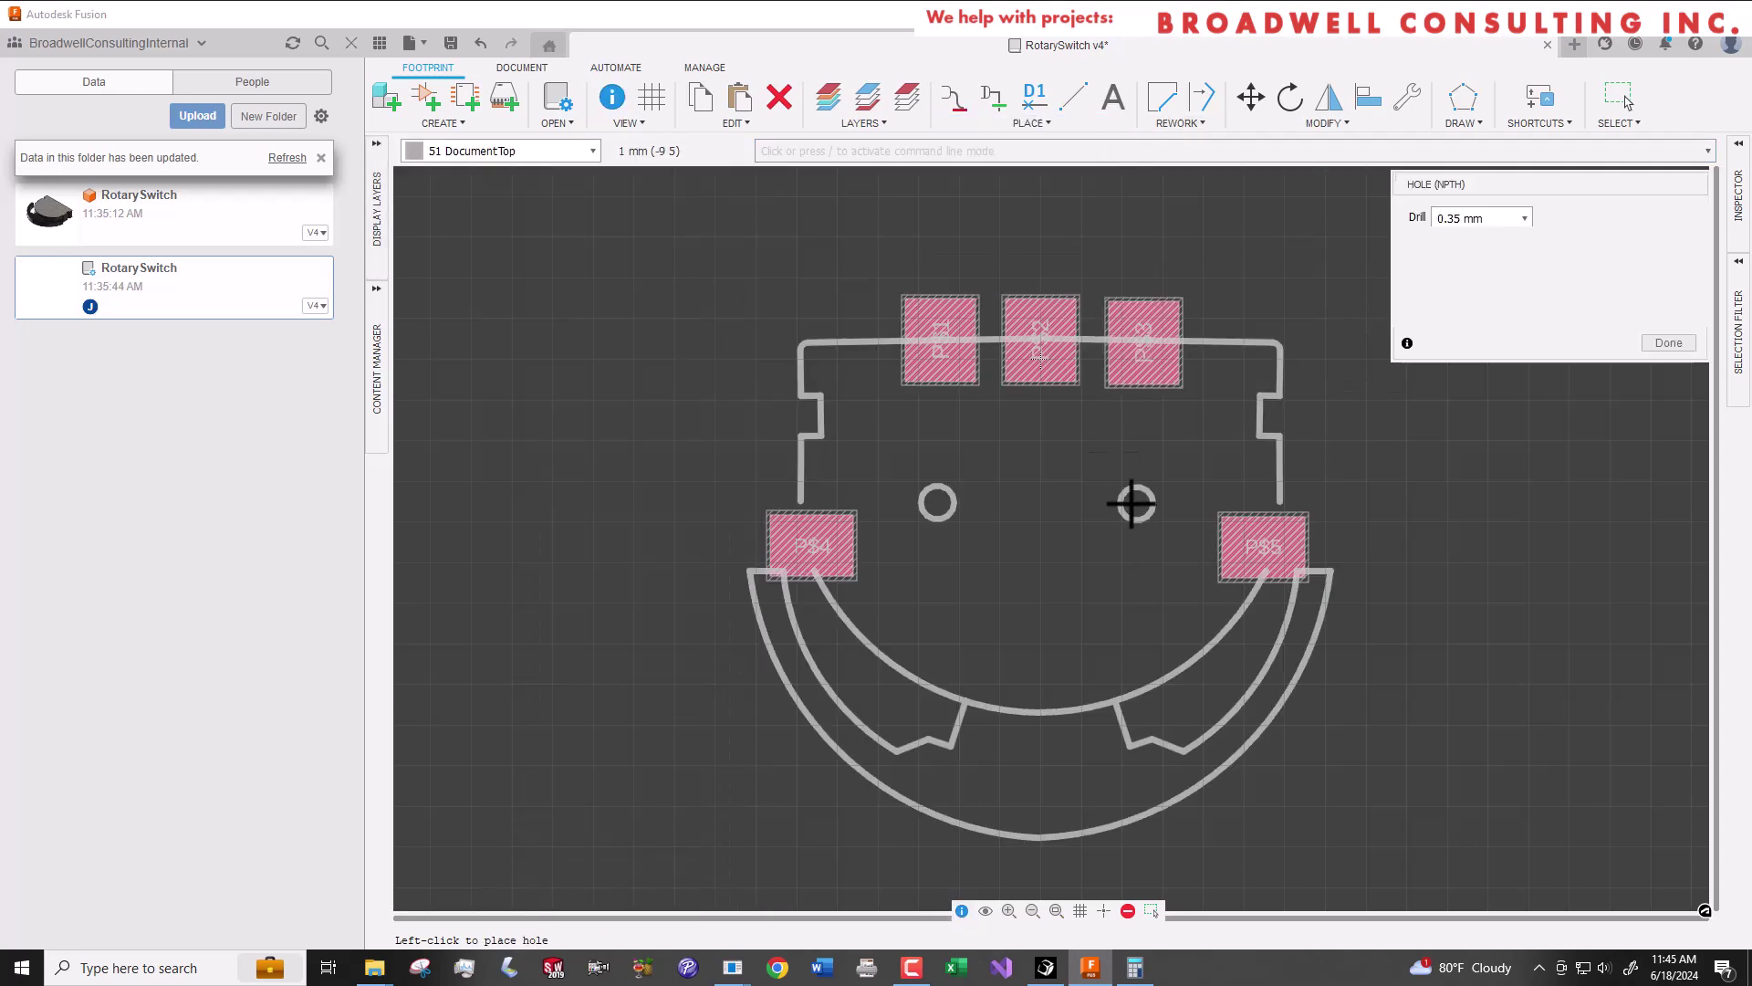
pyautogui.scroll(5, 1131, 522)
pyautogui.click(1144, 473)
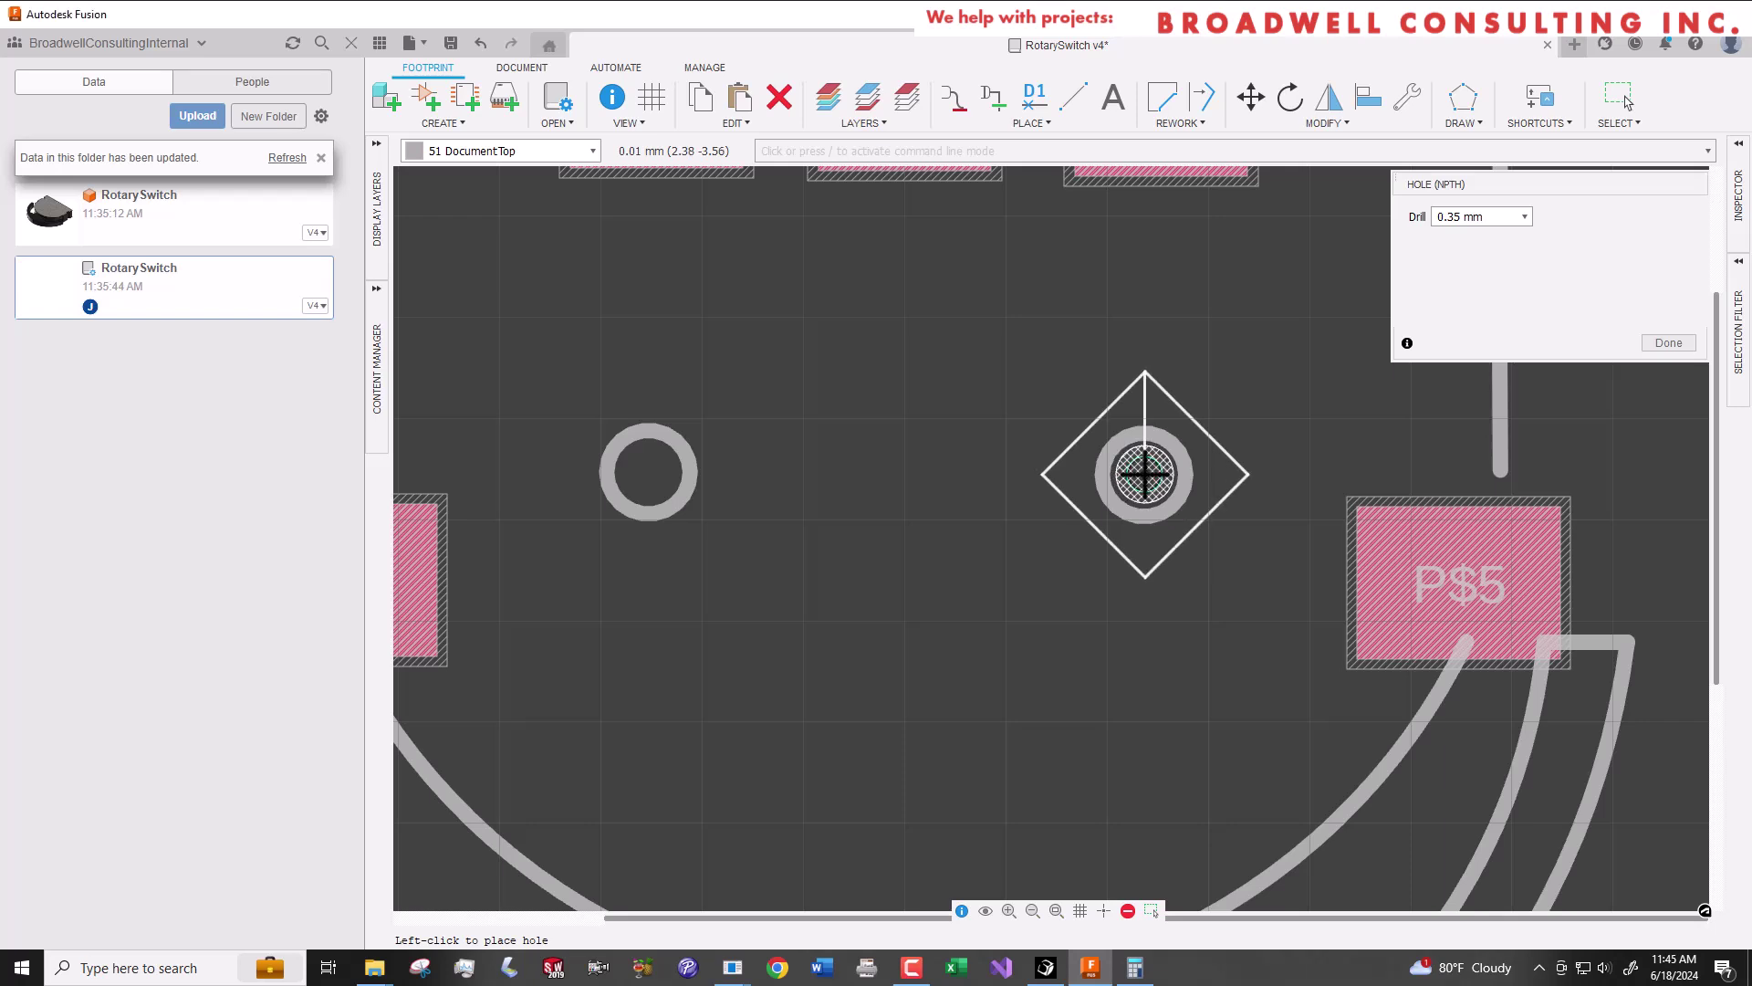
pyautogui.press('Escape')
pyautogui.doubleClick(1145, 475)
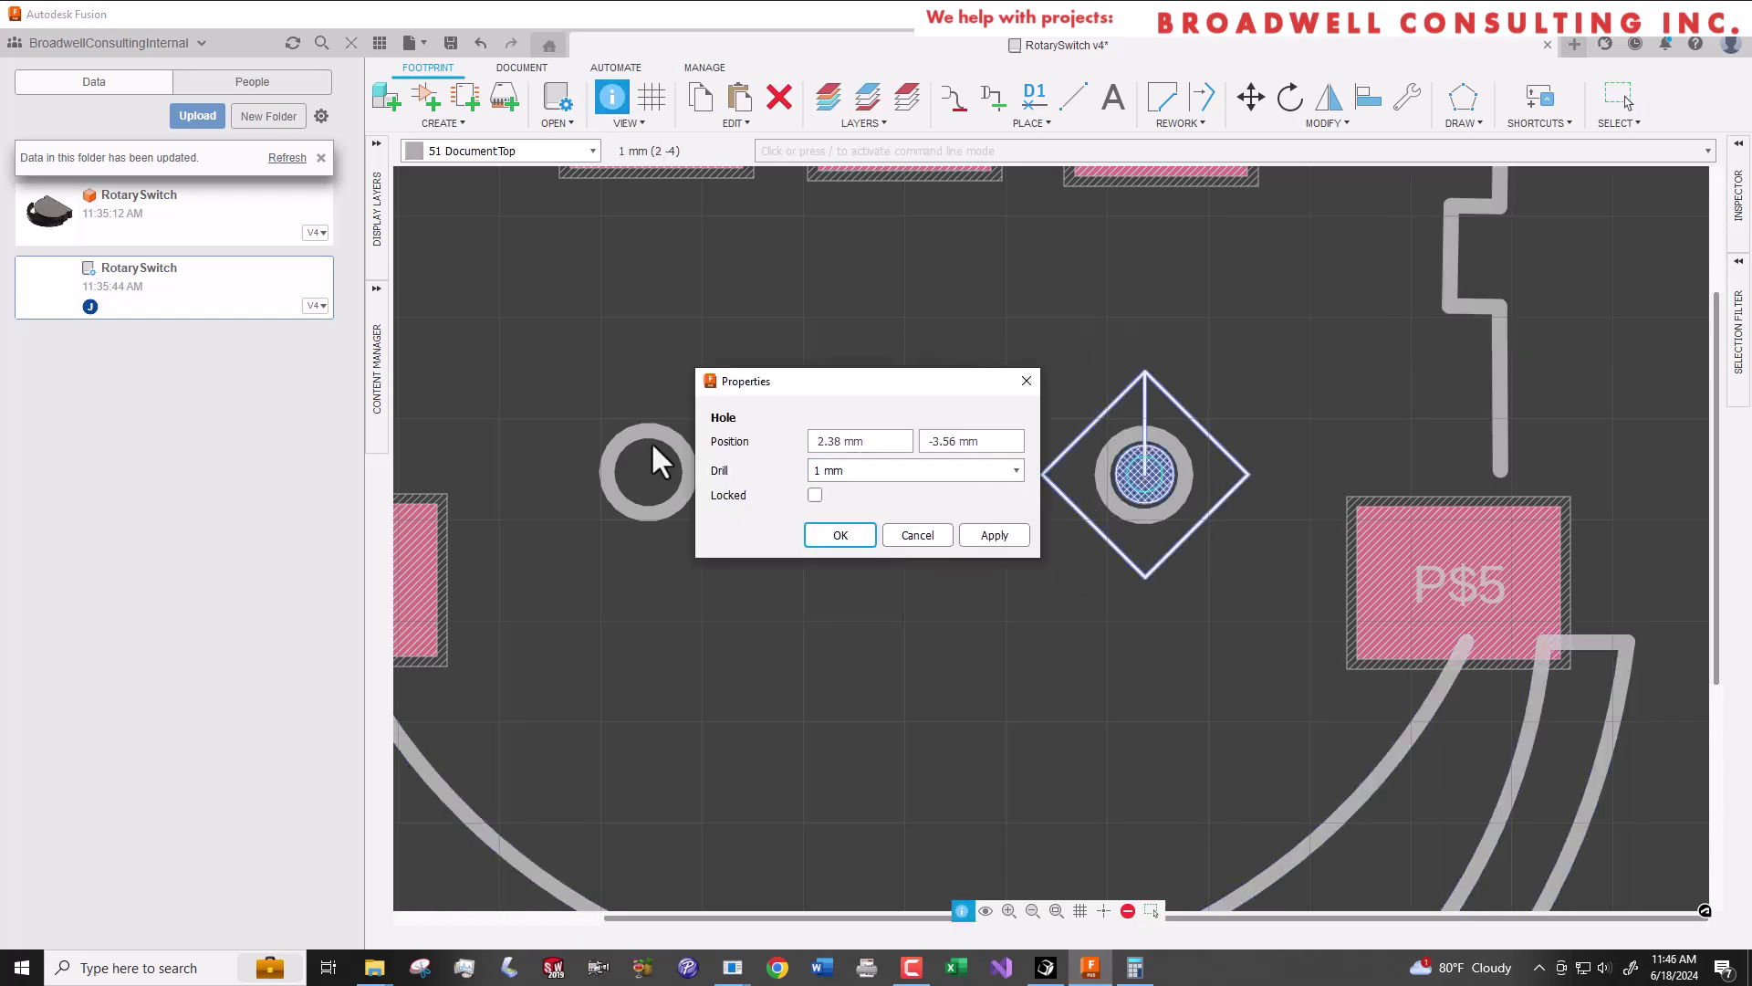
pyautogui.click(1007, 533)
pyautogui.click(825, 470)
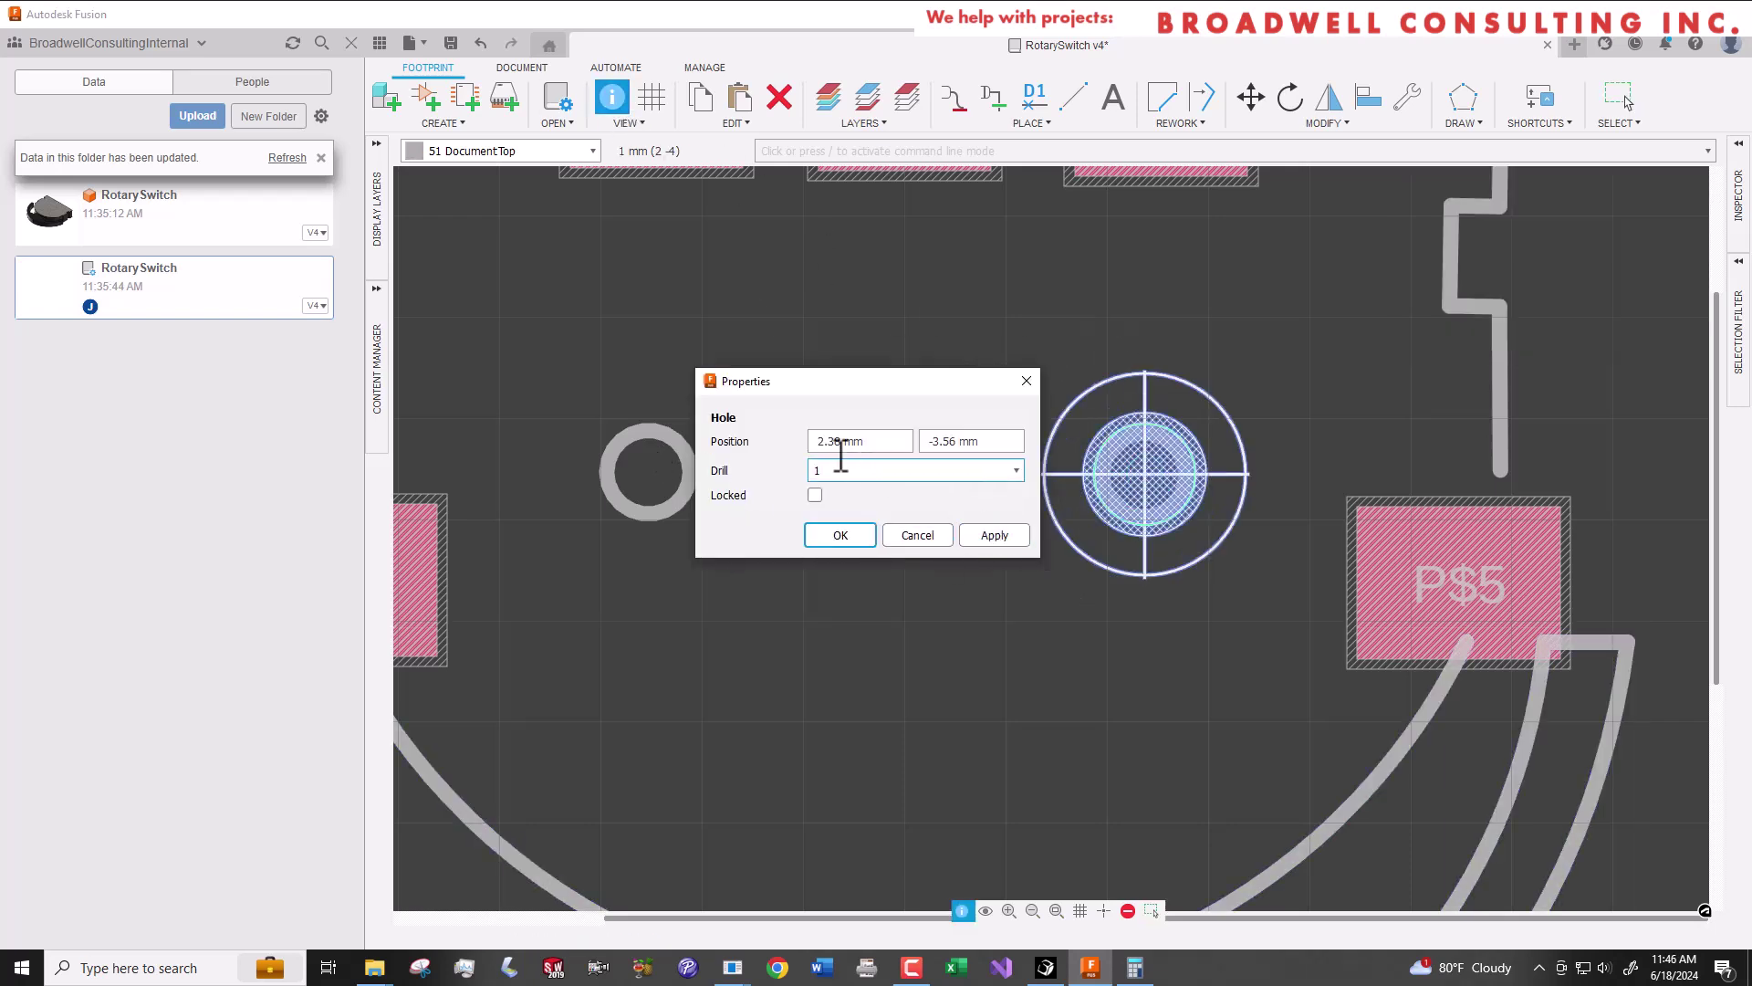
pyautogui.write('1.5')
pyautogui.click(1023, 535)
pyautogui.write('1.3')
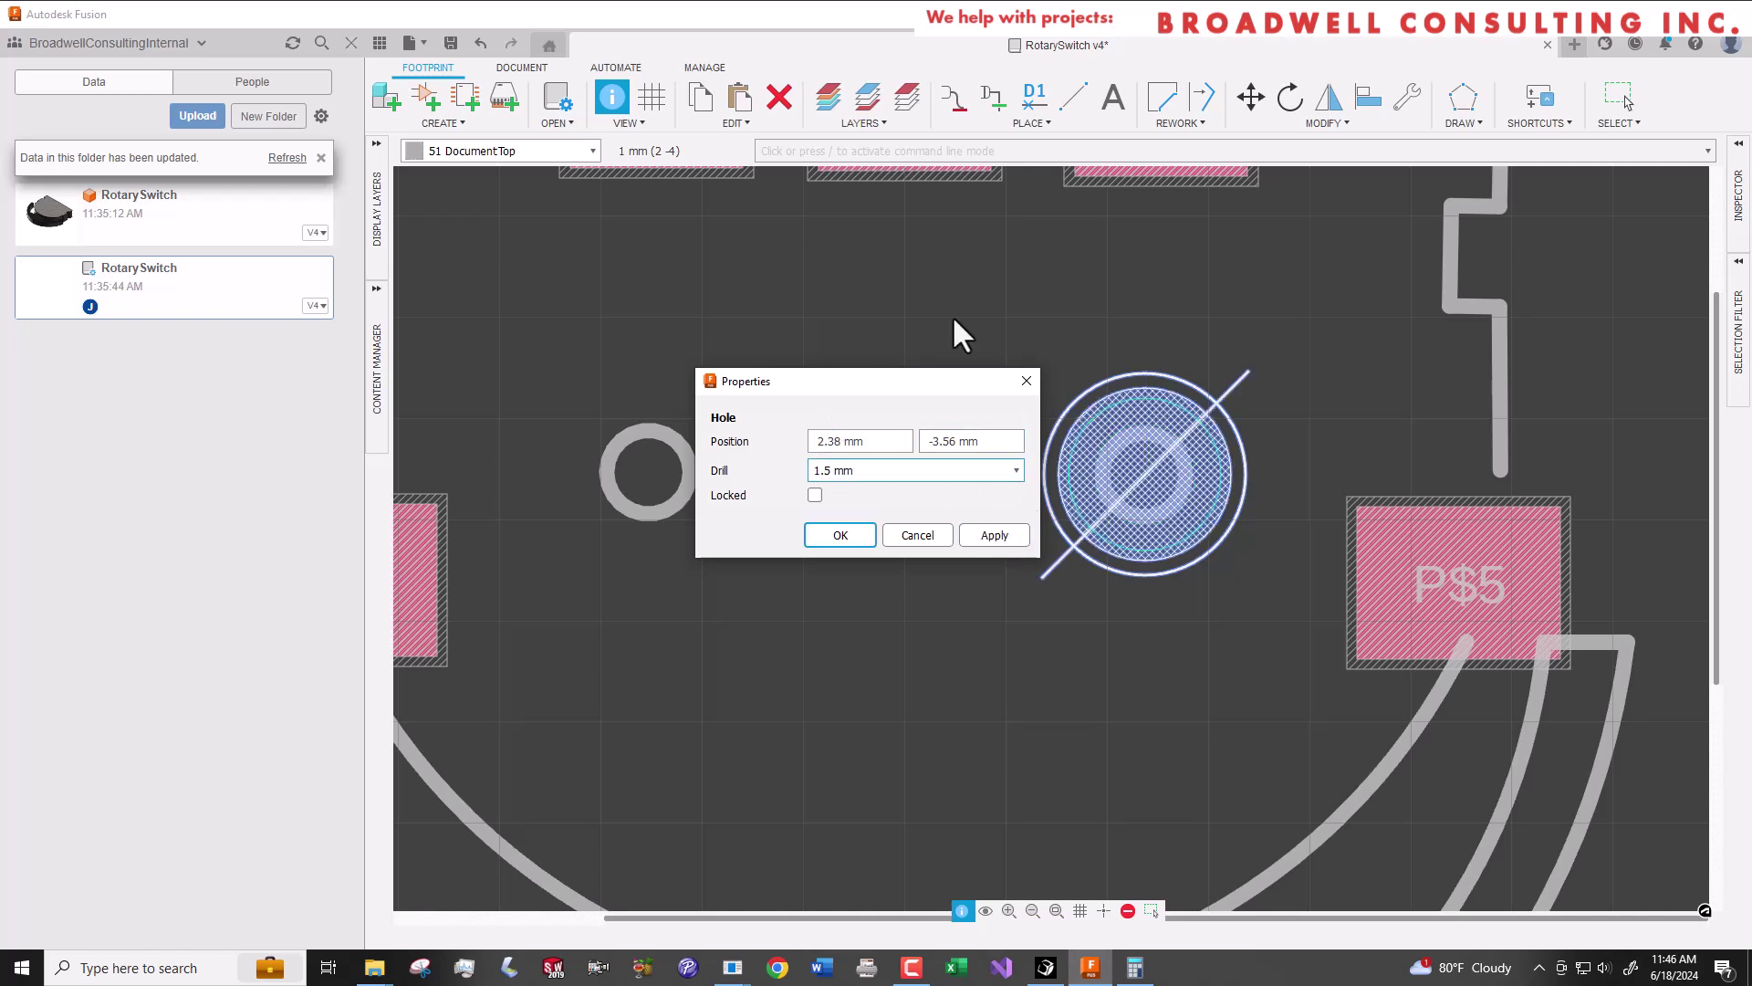
pyautogui.click(978, 533)
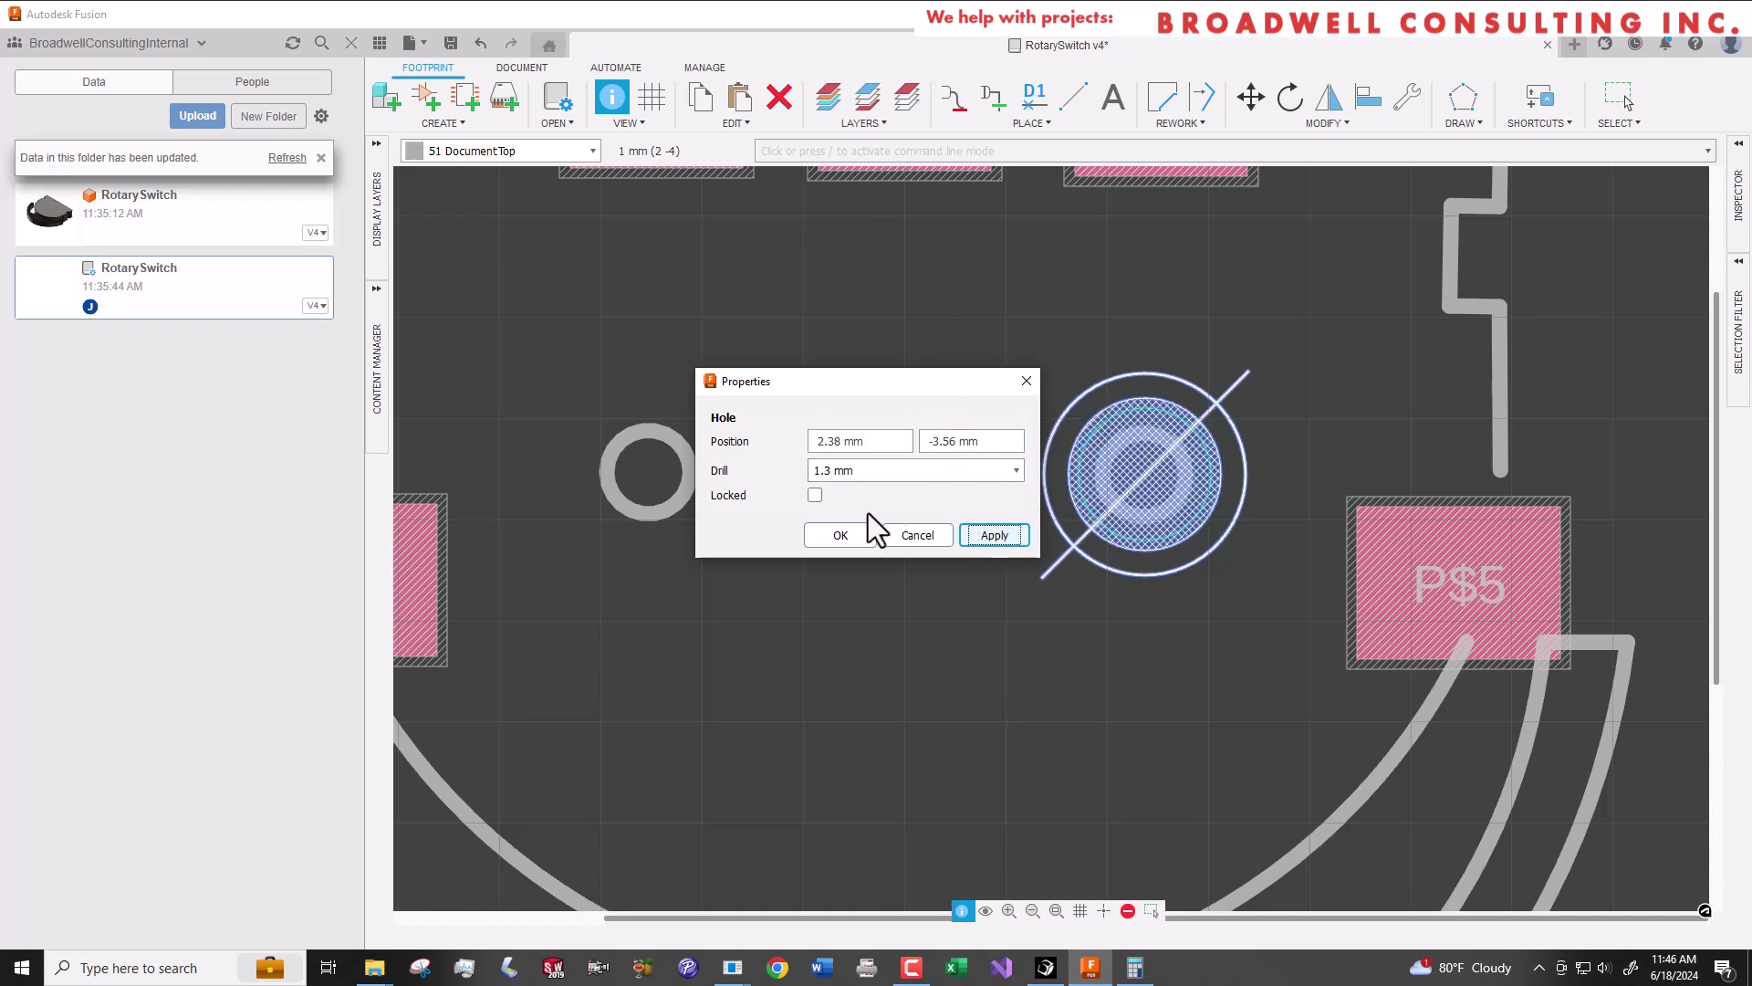
pyautogui.click(845, 530)
# Place a second non-plated hole in the left mounting ring and open its properties.
pyautogui.click(1050, 122)
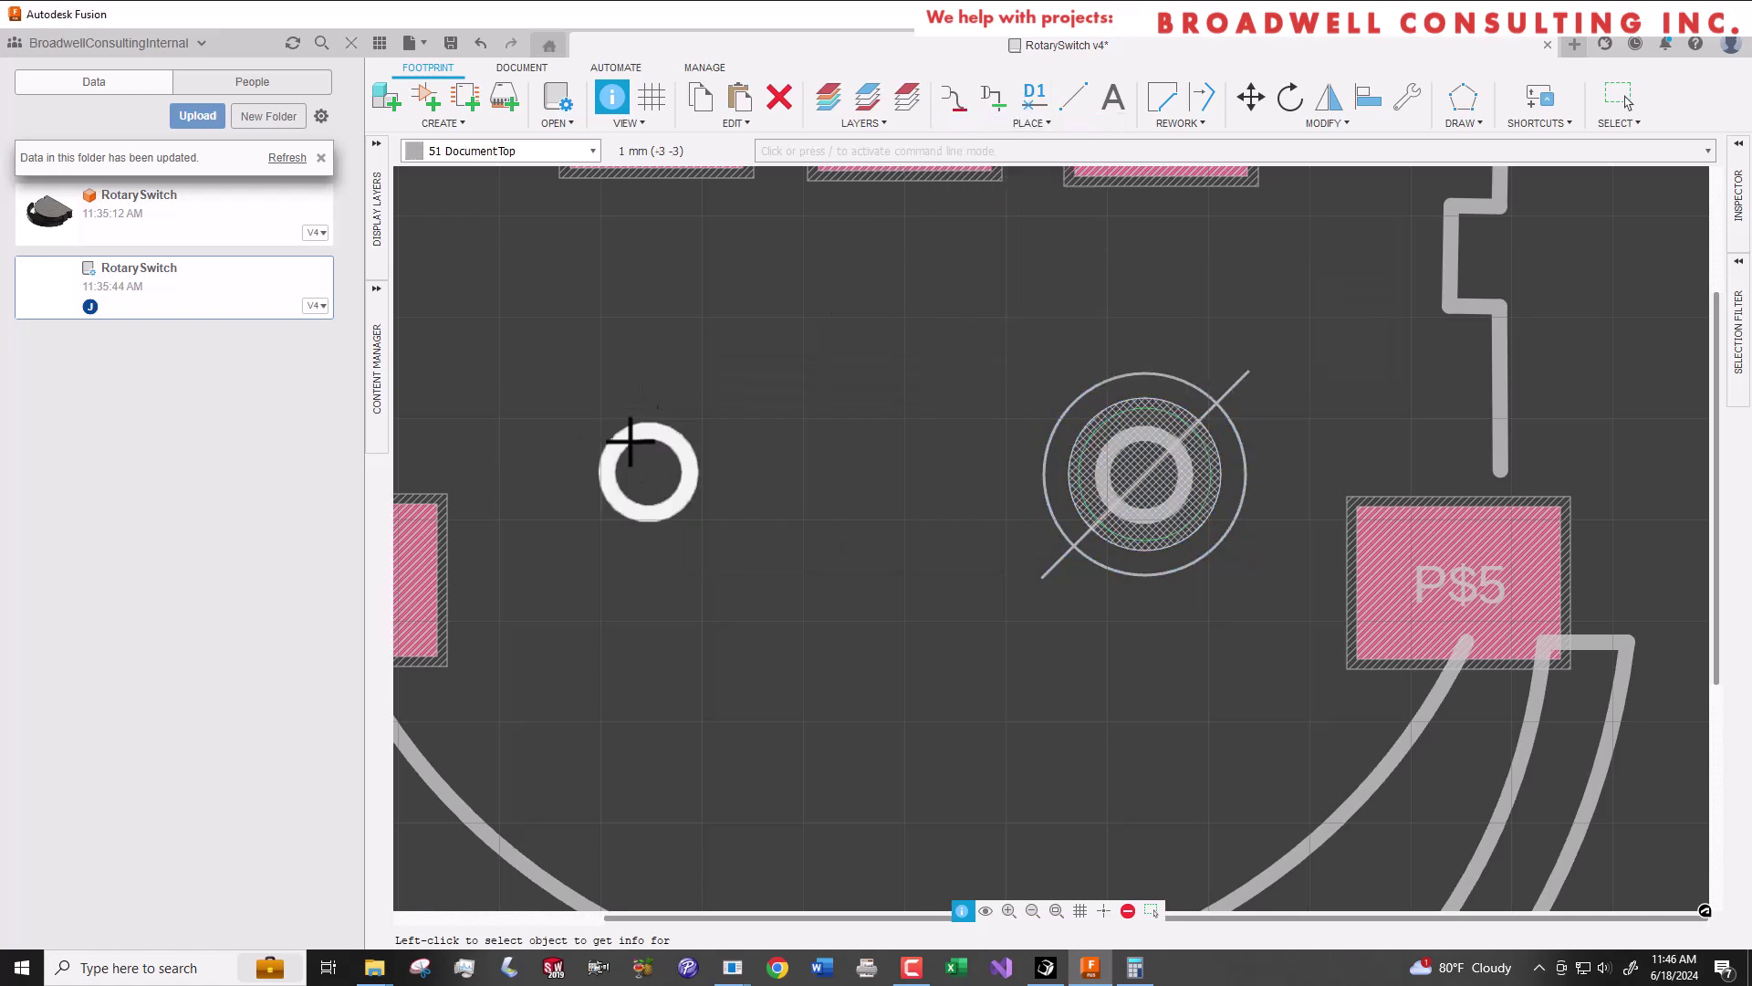
pyautogui.click(1049, 124)
pyautogui.click(969, 270)
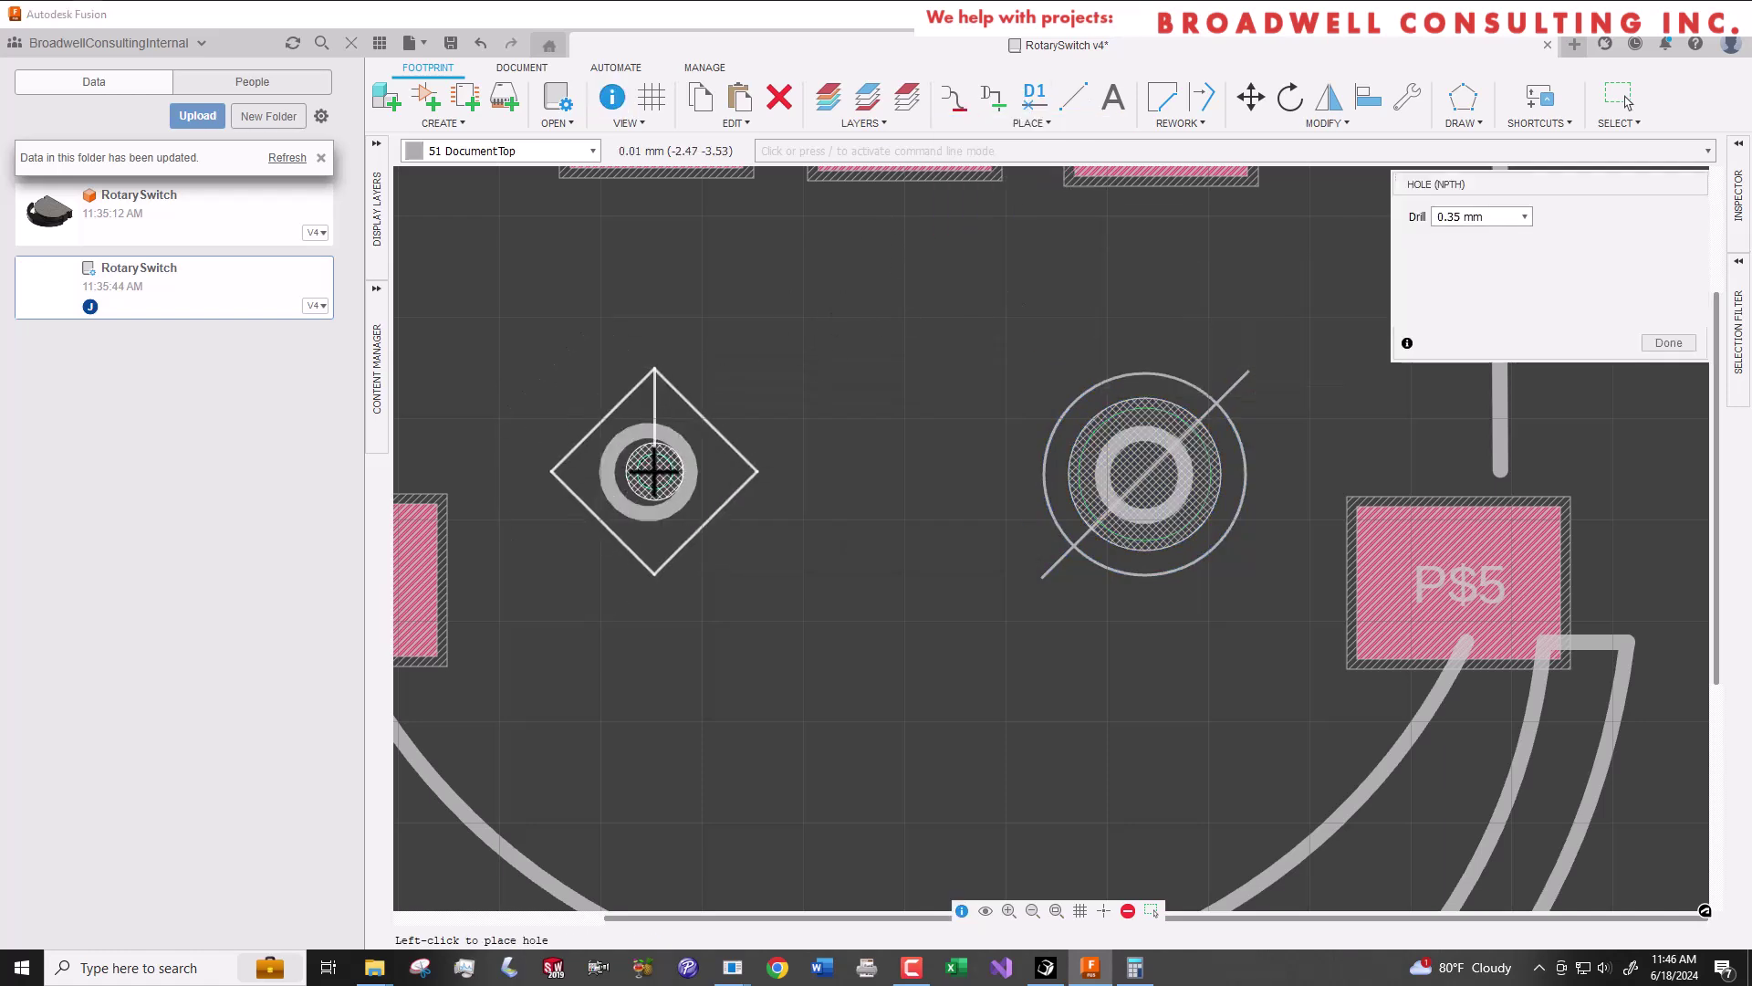
pyautogui.click(612, 96)
pyautogui.click(671, 391)
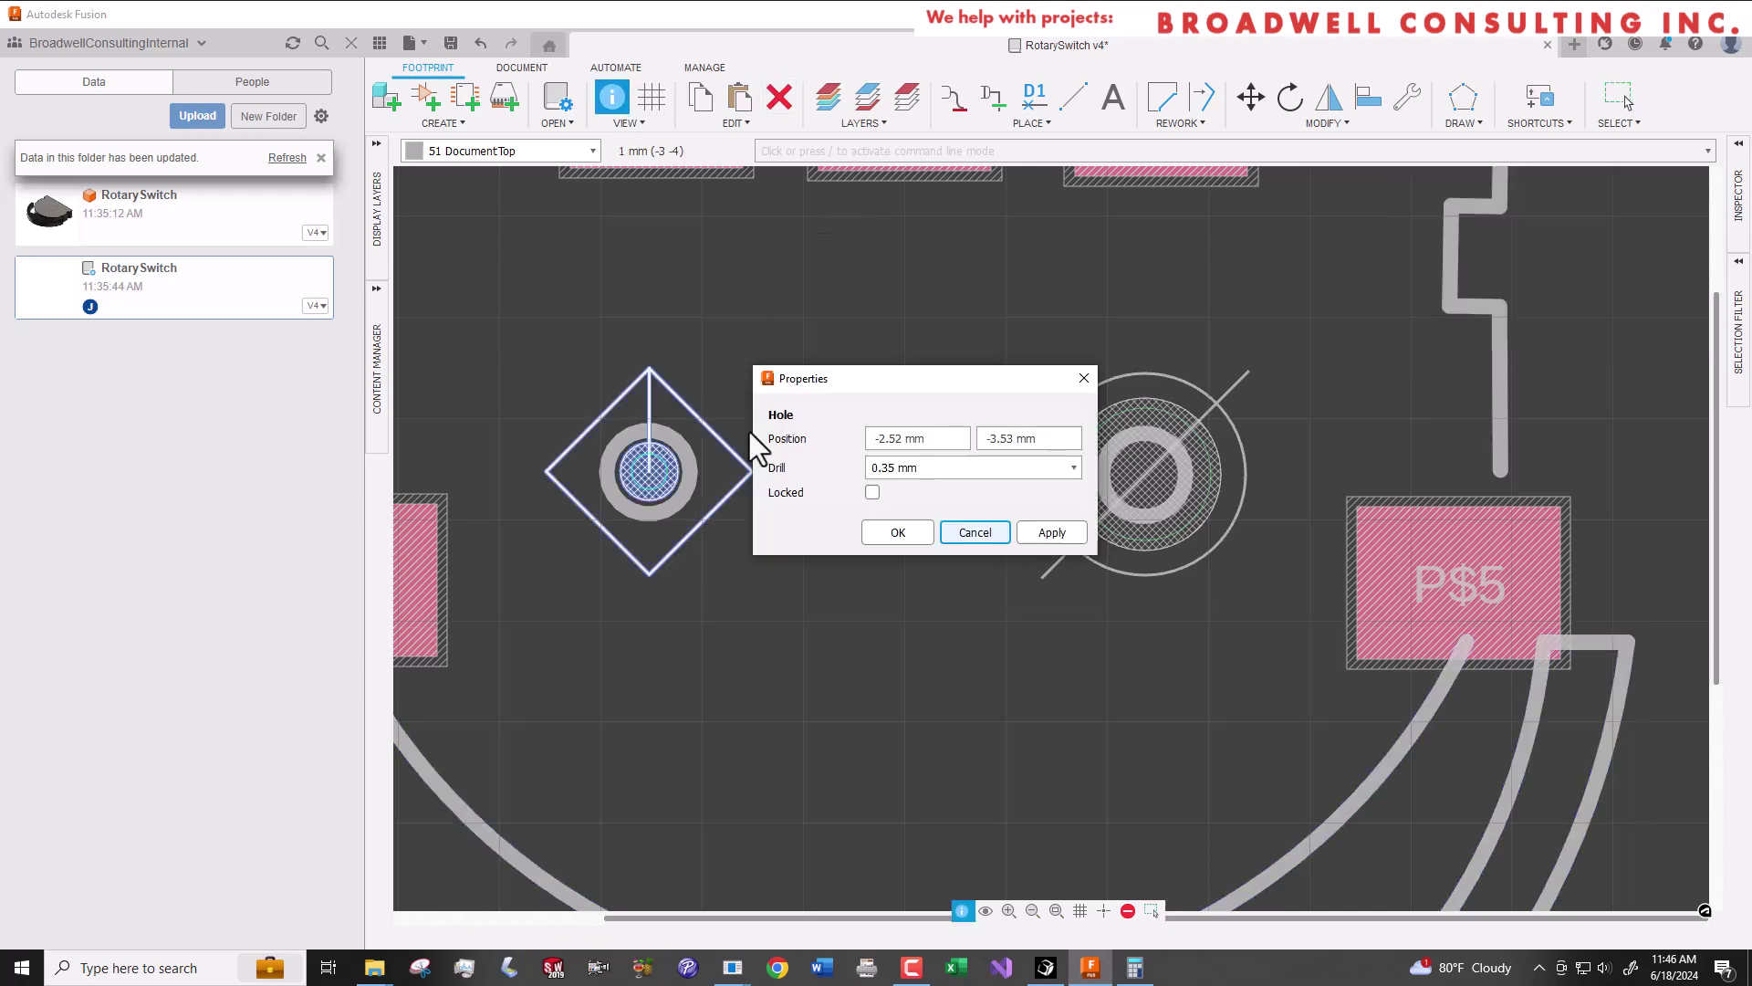
# Set the left hole's drill size to 1 mm.
pyautogui.write('1.3')
pyautogui.press('Return')
pyautogui.scroll(3, 670, 387)
pyautogui.scroll(-5, 673, 379)
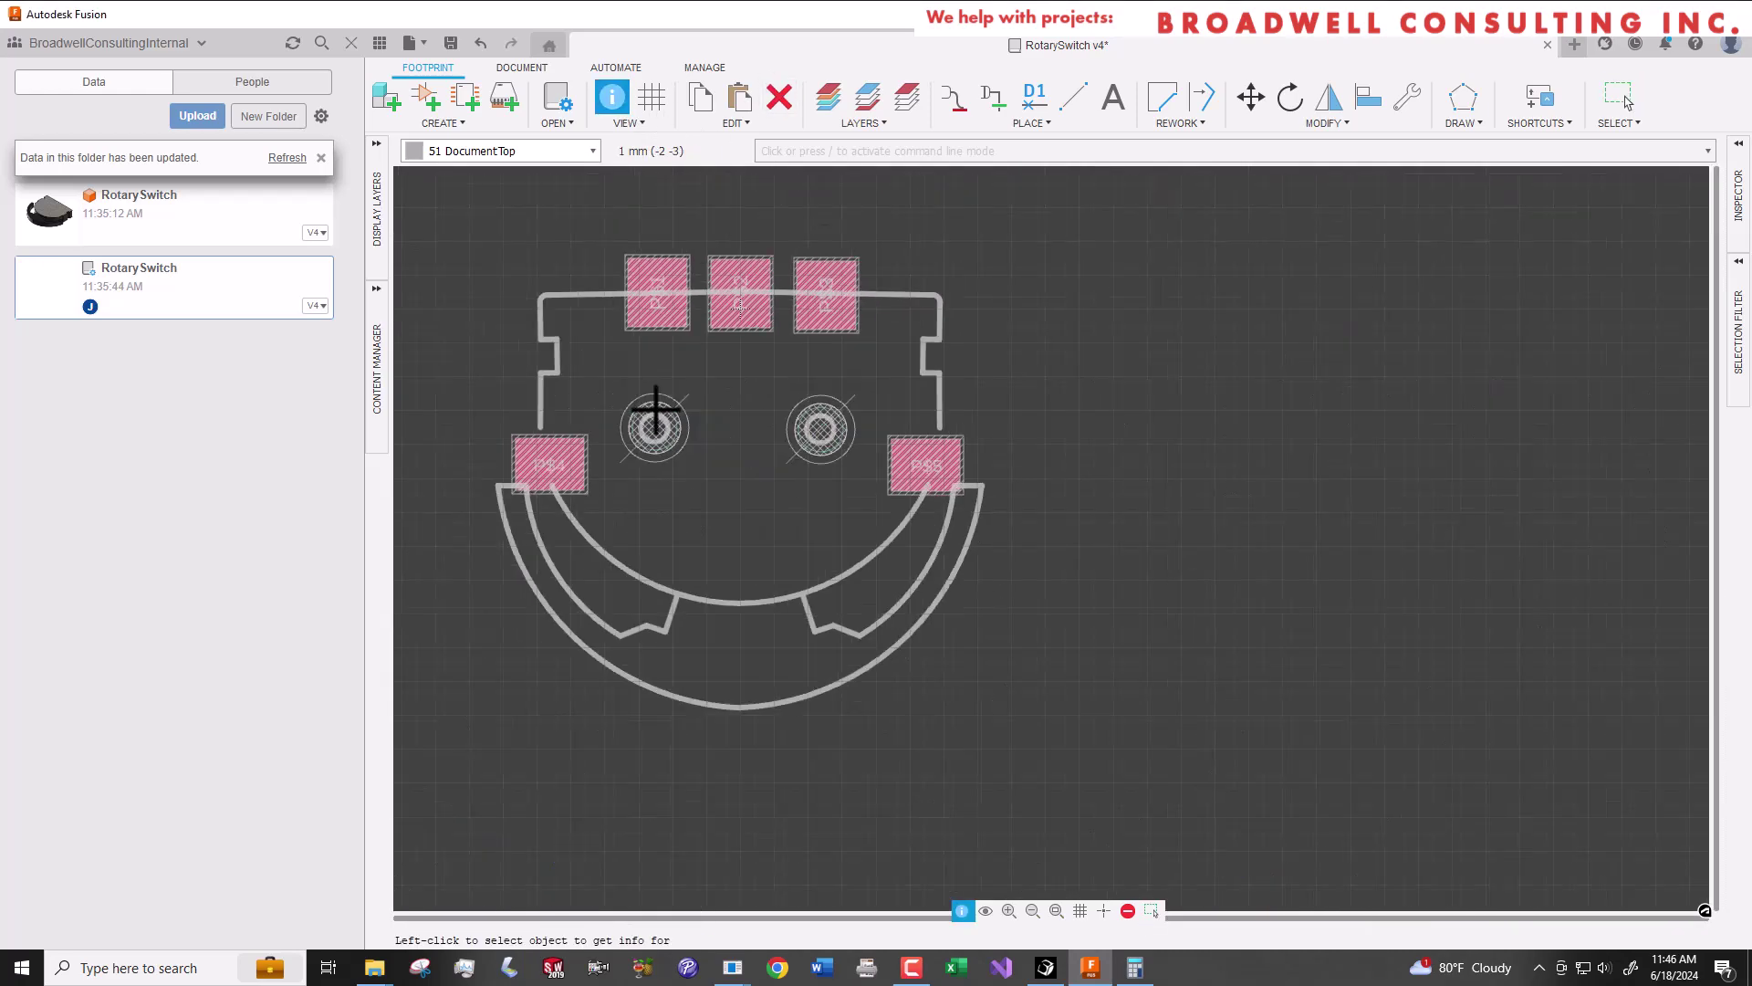
# On layer 25 NamesTop, place a horizontal, centre-aligned >NAME label above the top pads.
pyautogui.click(590, 150)
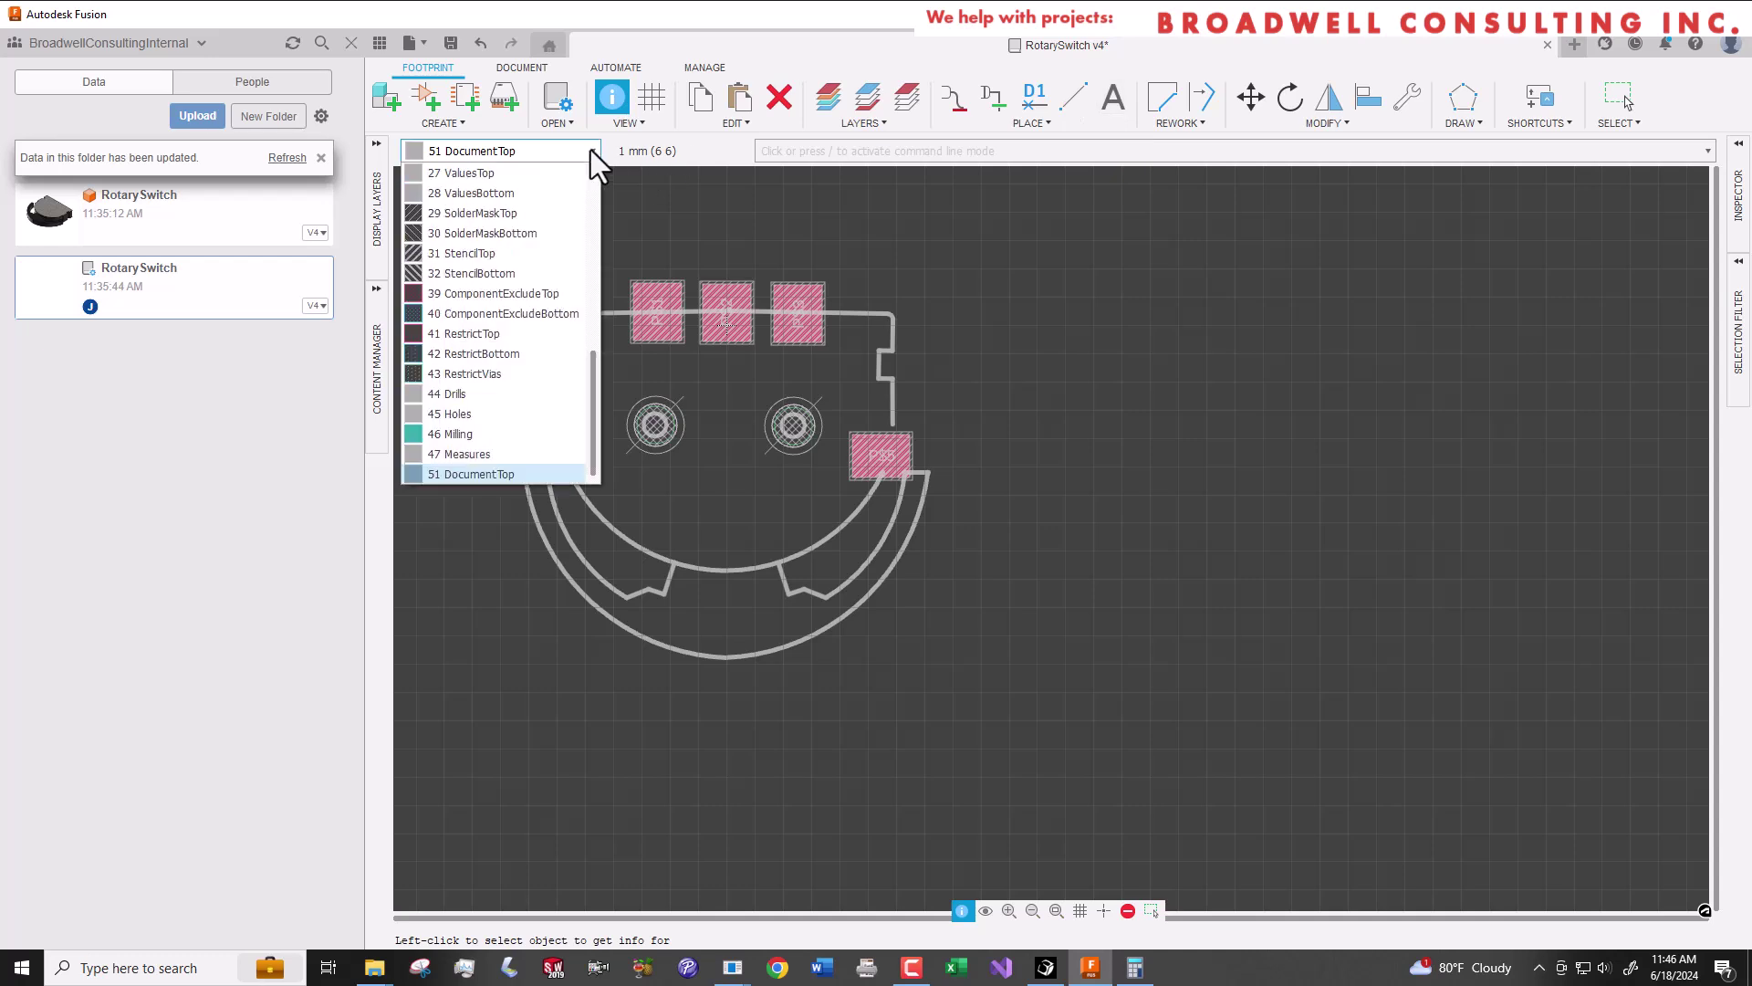
pyautogui.scroll(4, 544, 219)
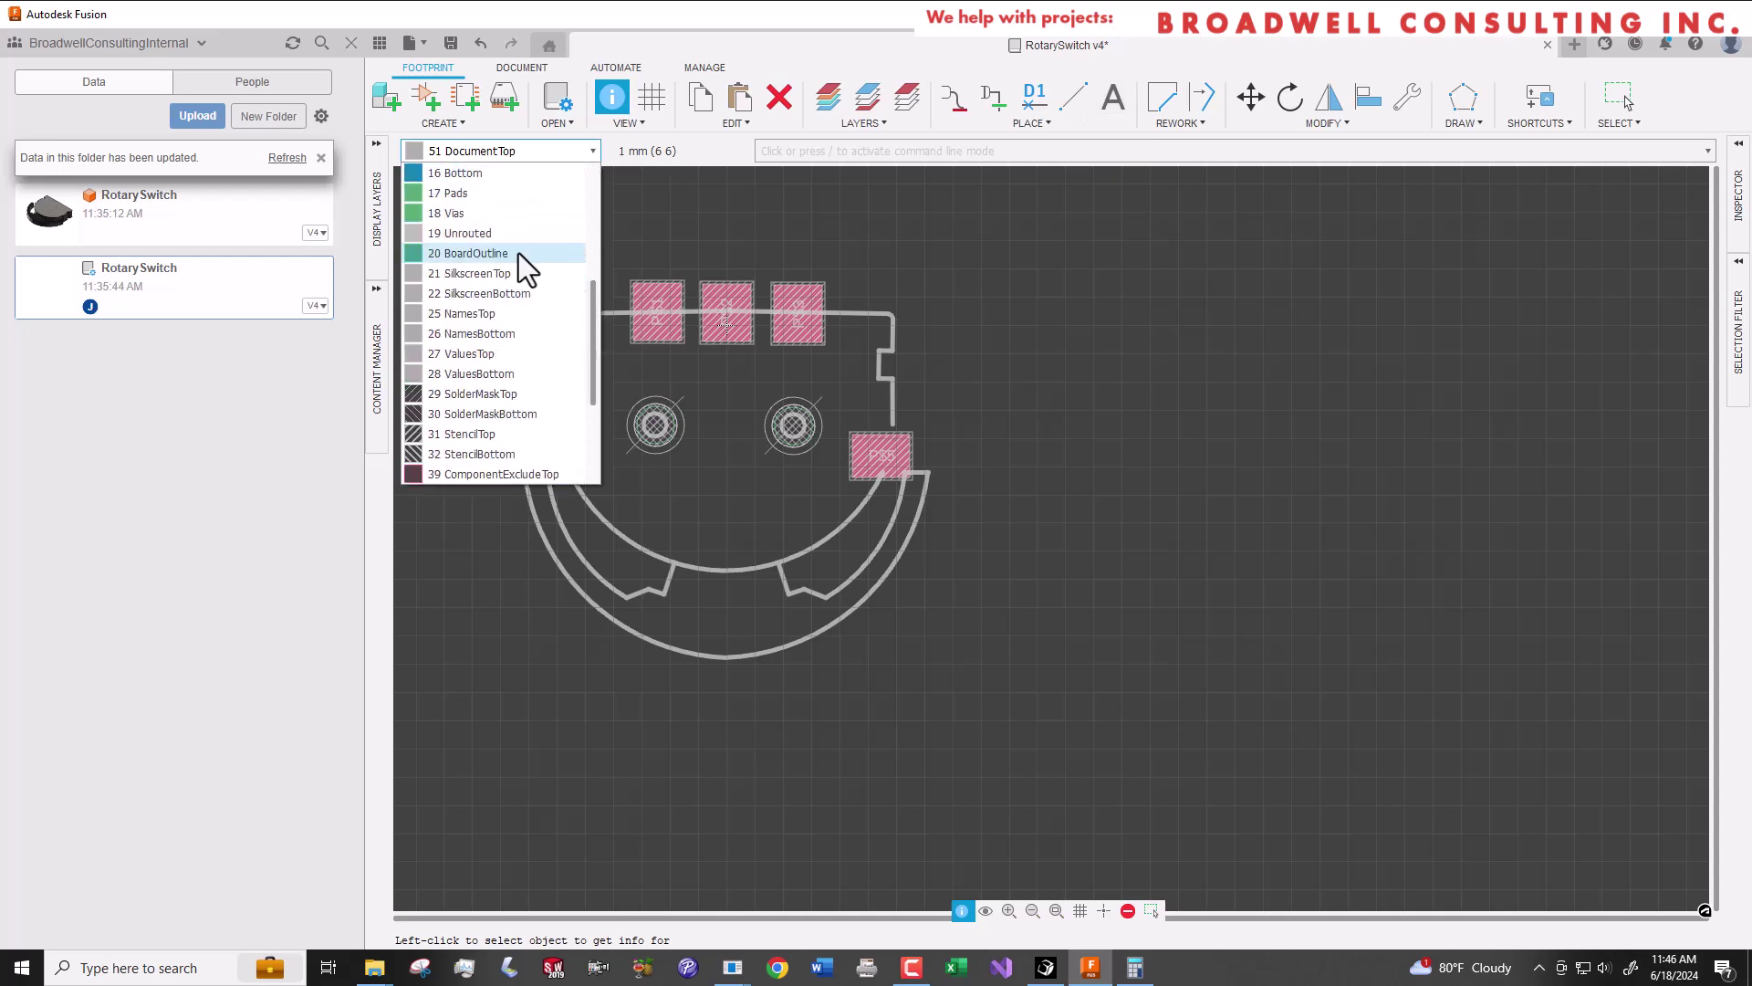
pyautogui.click(469, 313)
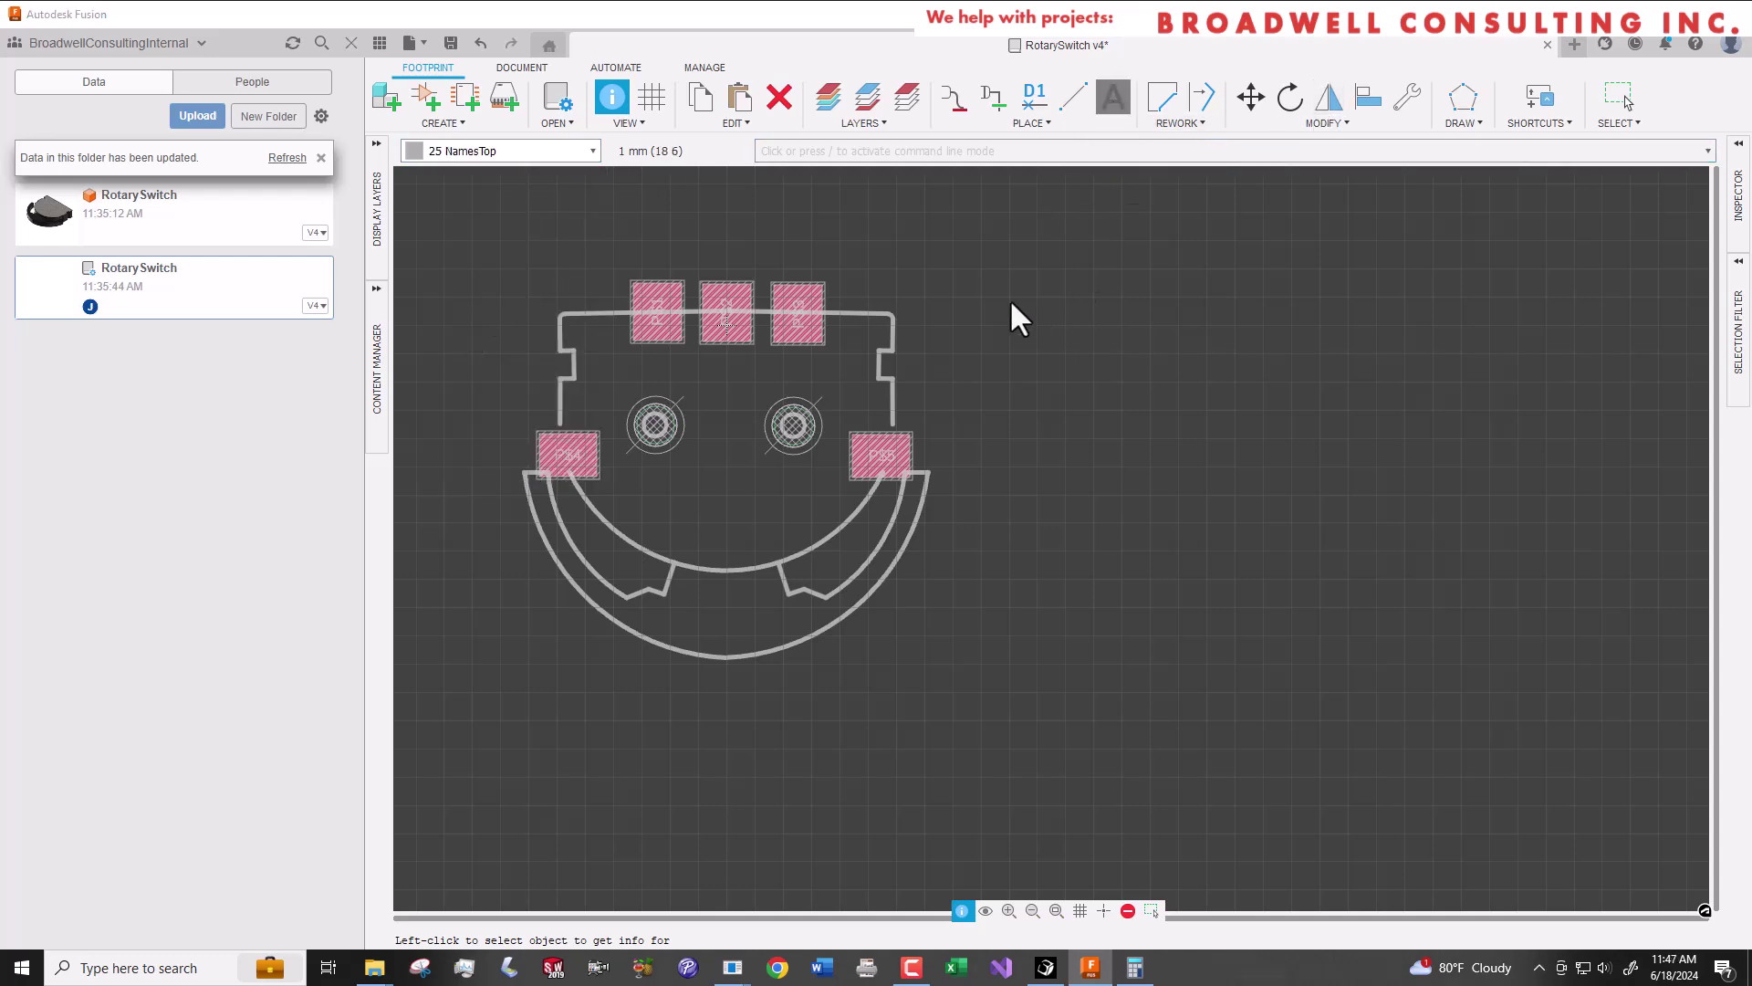
pyautogui.press('t')
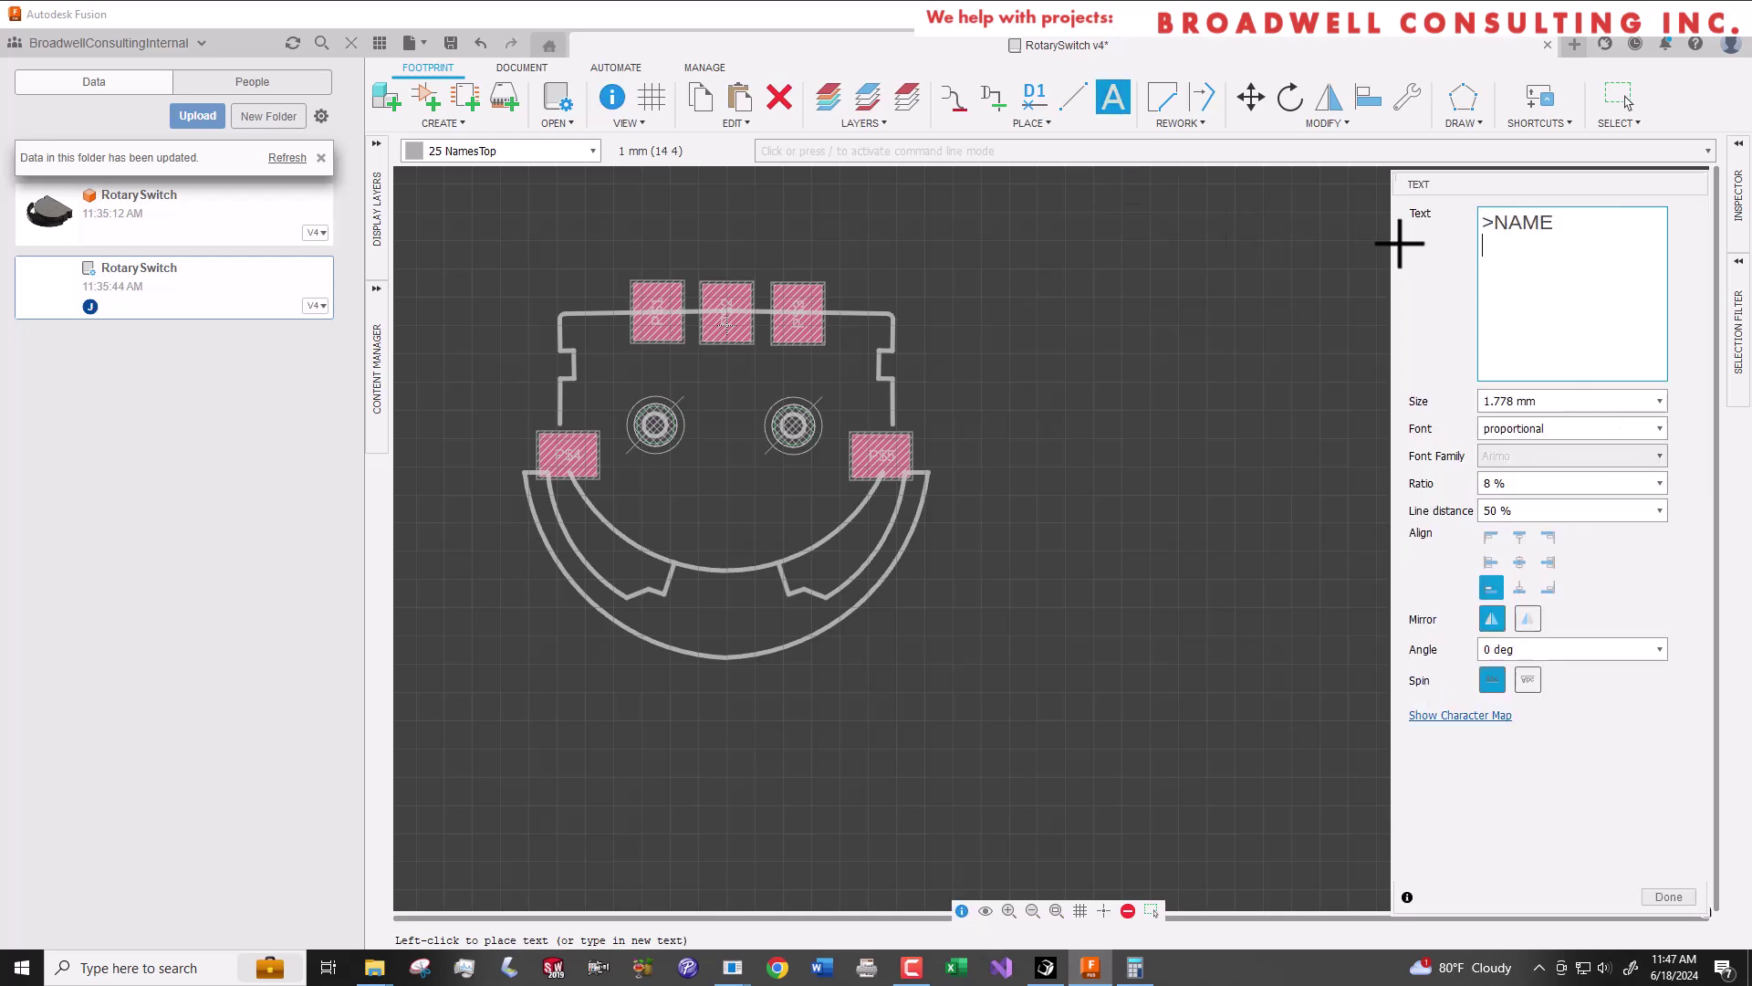
pyautogui.rightClick(913, 365)
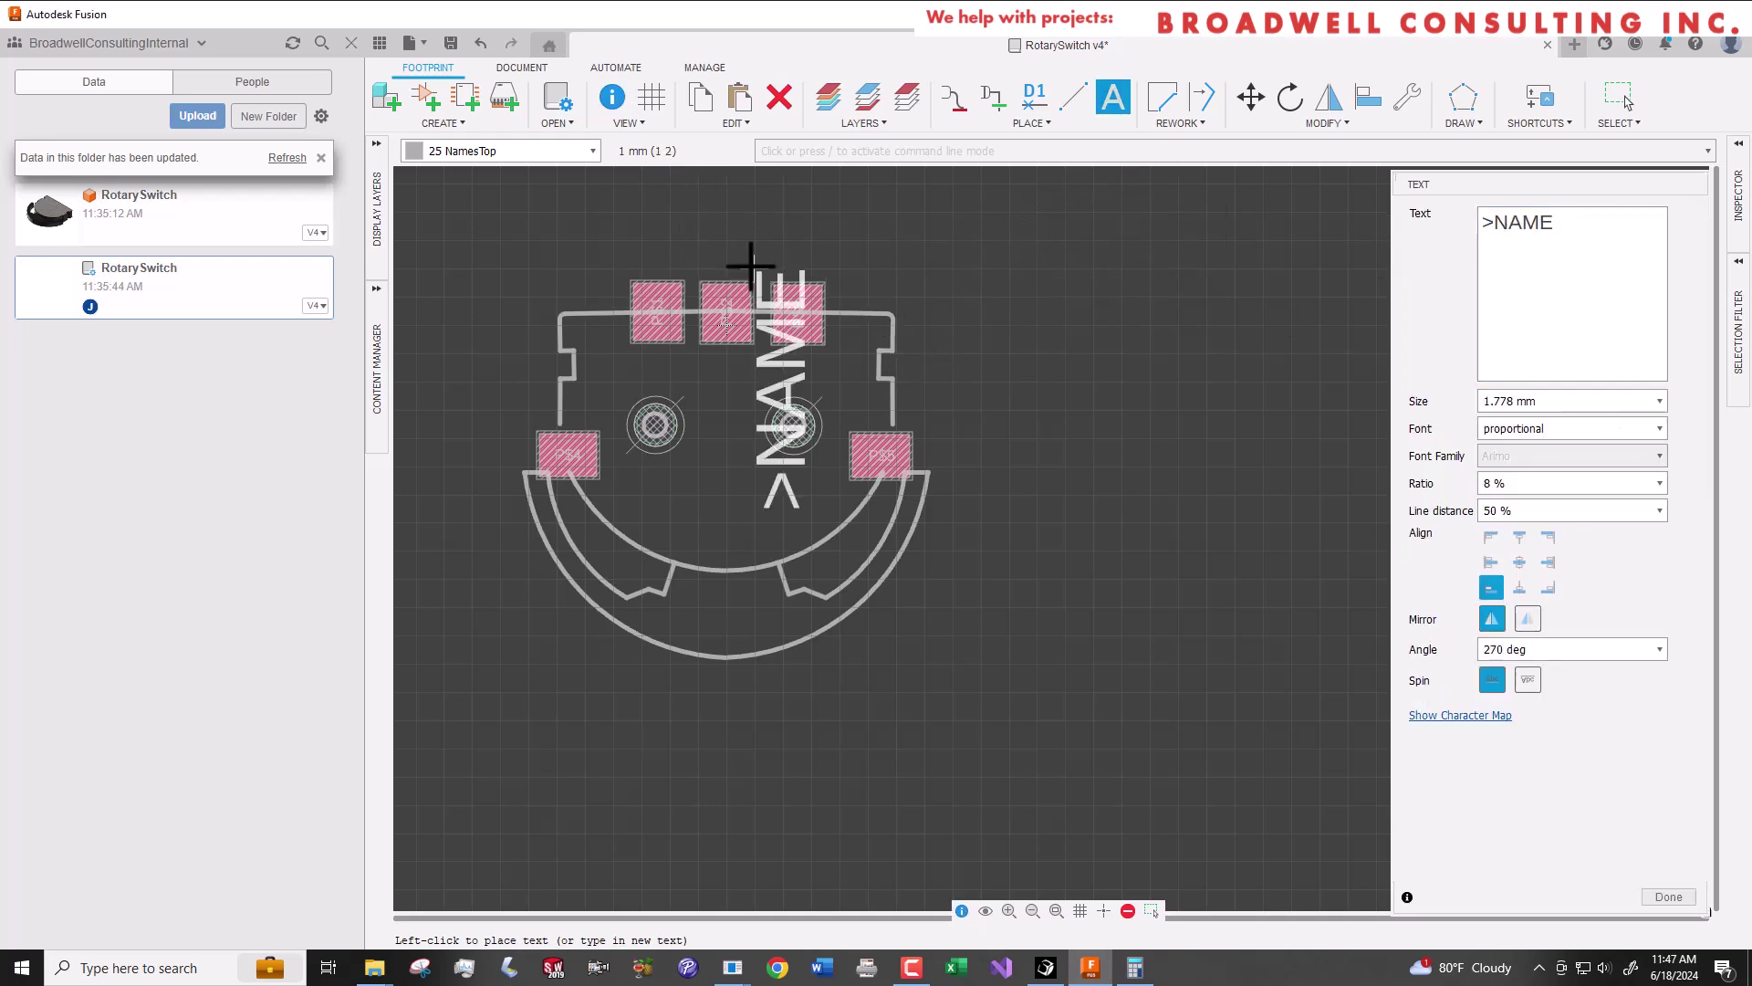
pyautogui.rightClick(746, 266)
pyautogui.click(1520, 588)
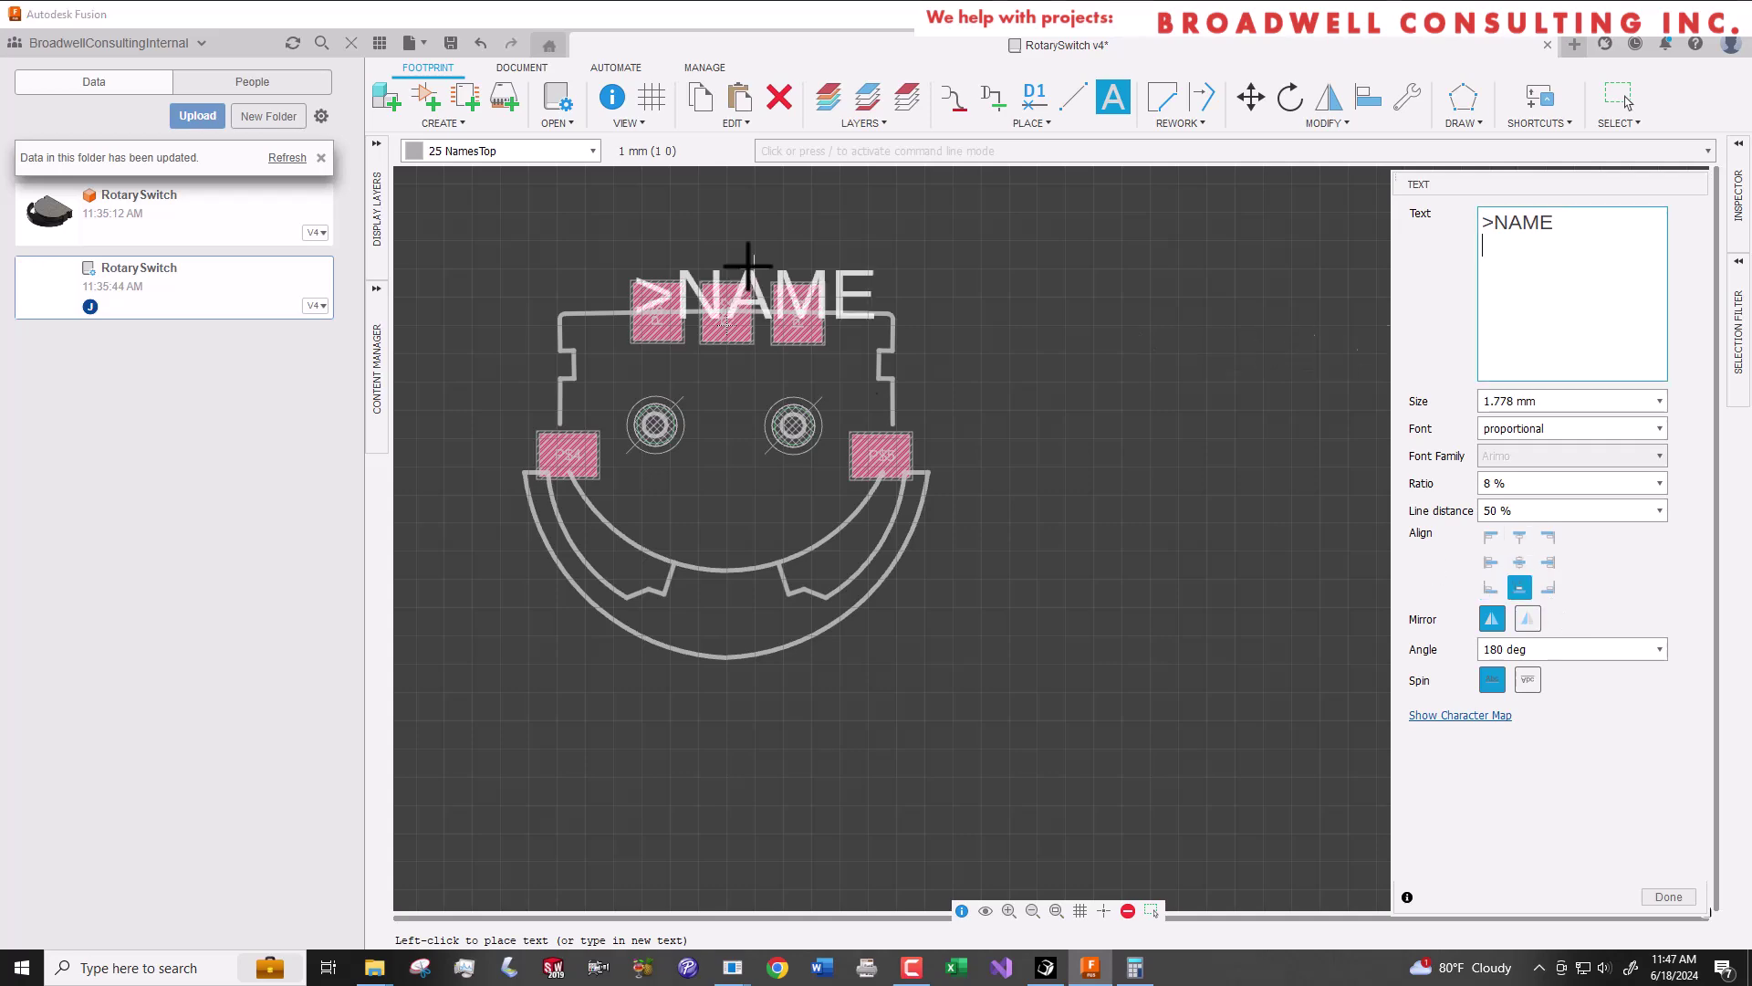
pyautogui.click(709, 235)
pyautogui.press('Escape')
pyautogui.scroll(5, 632, 273)
# Switch to the SilkscreenTop layer and delete the top silkscreen line.
pyautogui.click(463, 151)
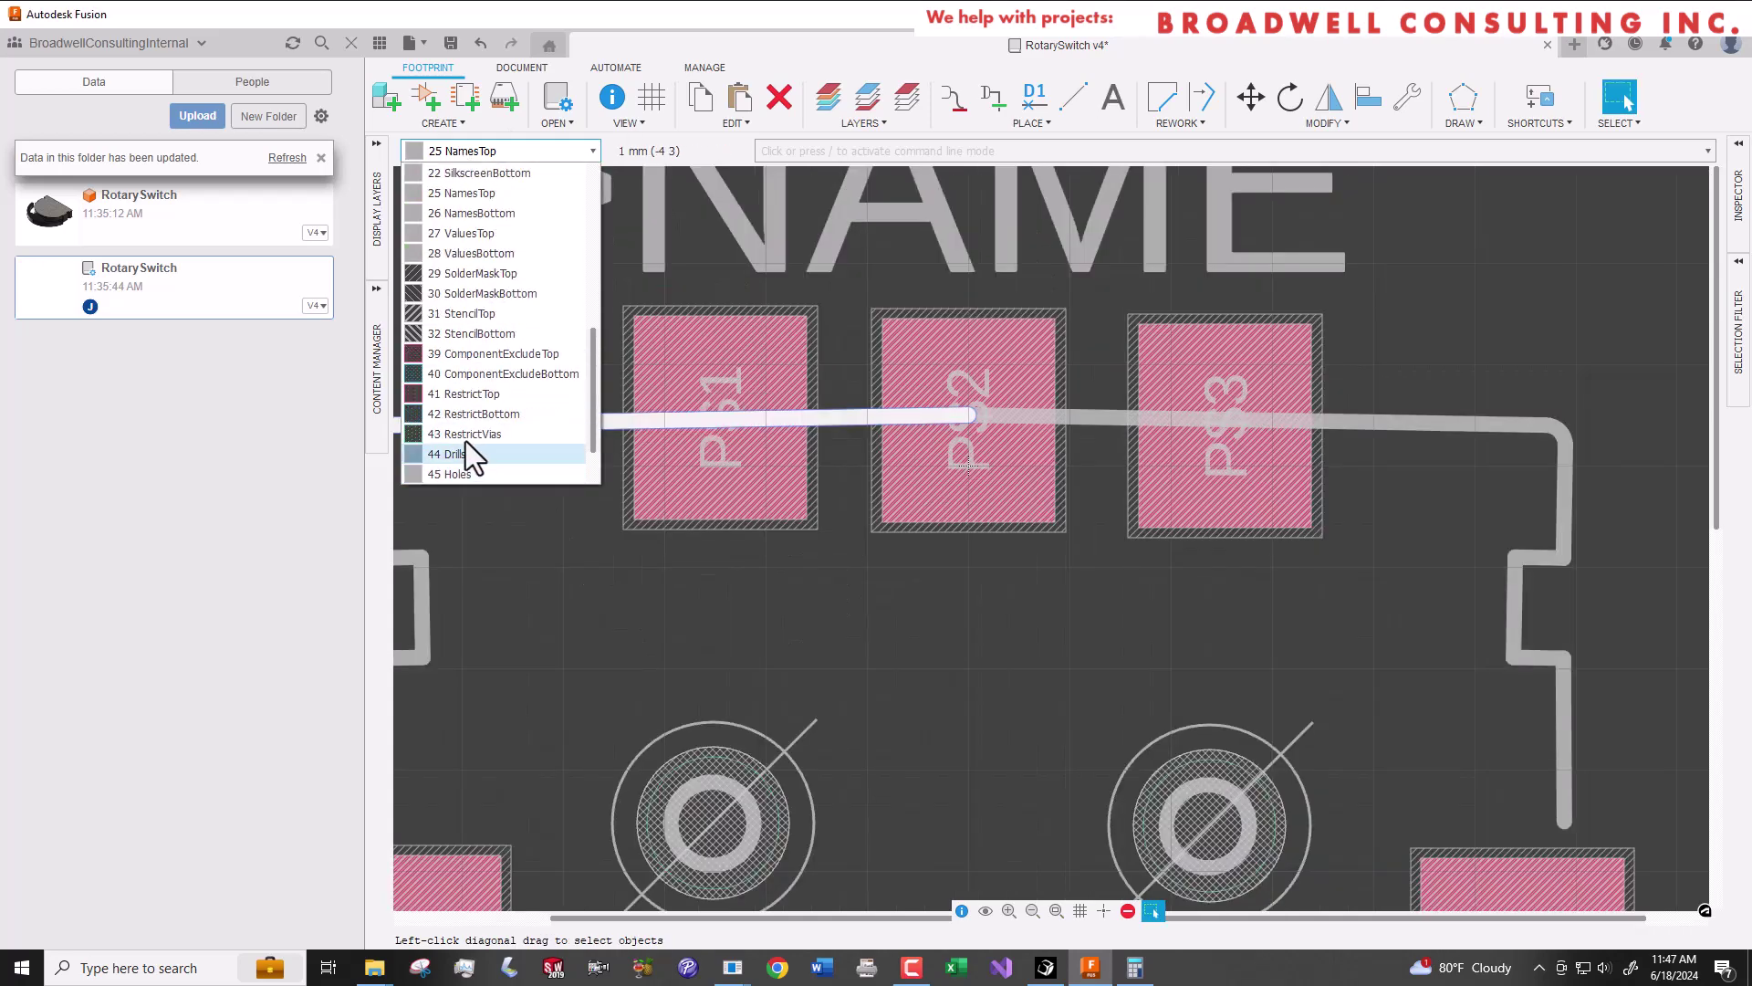
pyautogui.click(511, 266)
pyautogui.scroll(-2, 942, 415)
pyautogui.click(1521, 414)
pyautogui.press('Delete')
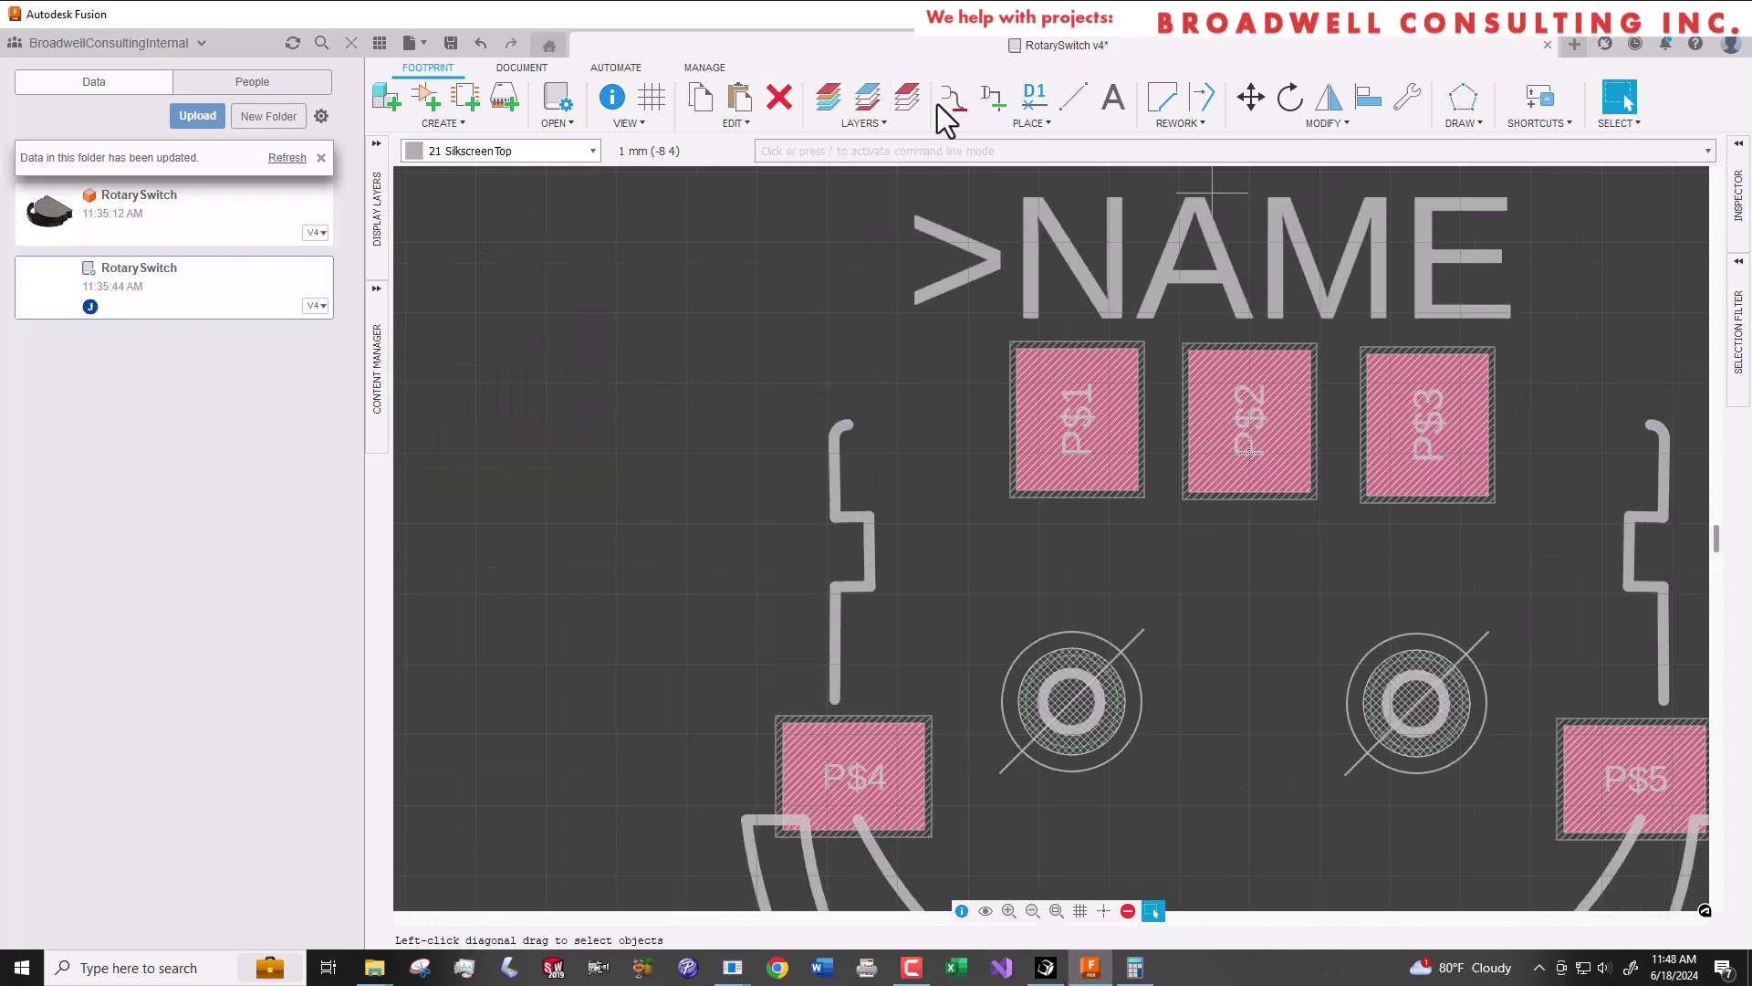
# Draw short silkscreen lines from the bracket tops to just beside pads P$1 and P$3.
pyautogui.press('l')
pyautogui.moveTo(880, 302); pyautogui.dragTo(415, 212)
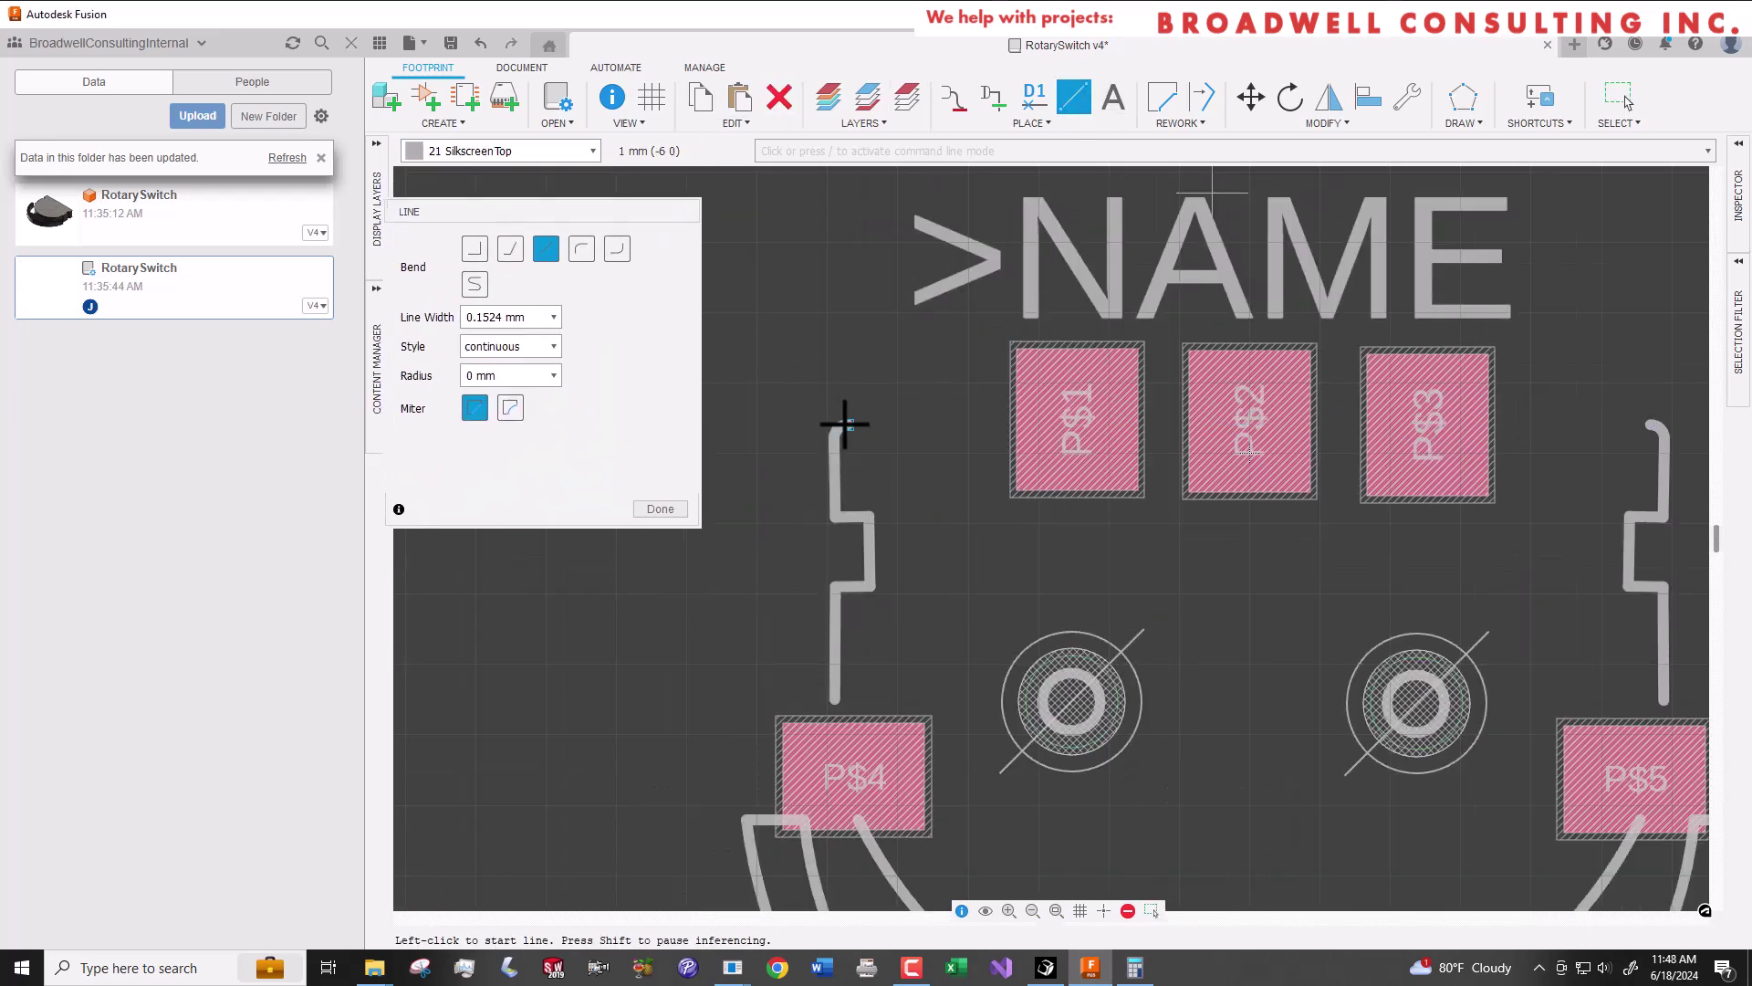
pyautogui.click(847, 423)
pyautogui.doubleClick(1001, 418)
pyautogui.click(1652, 424)
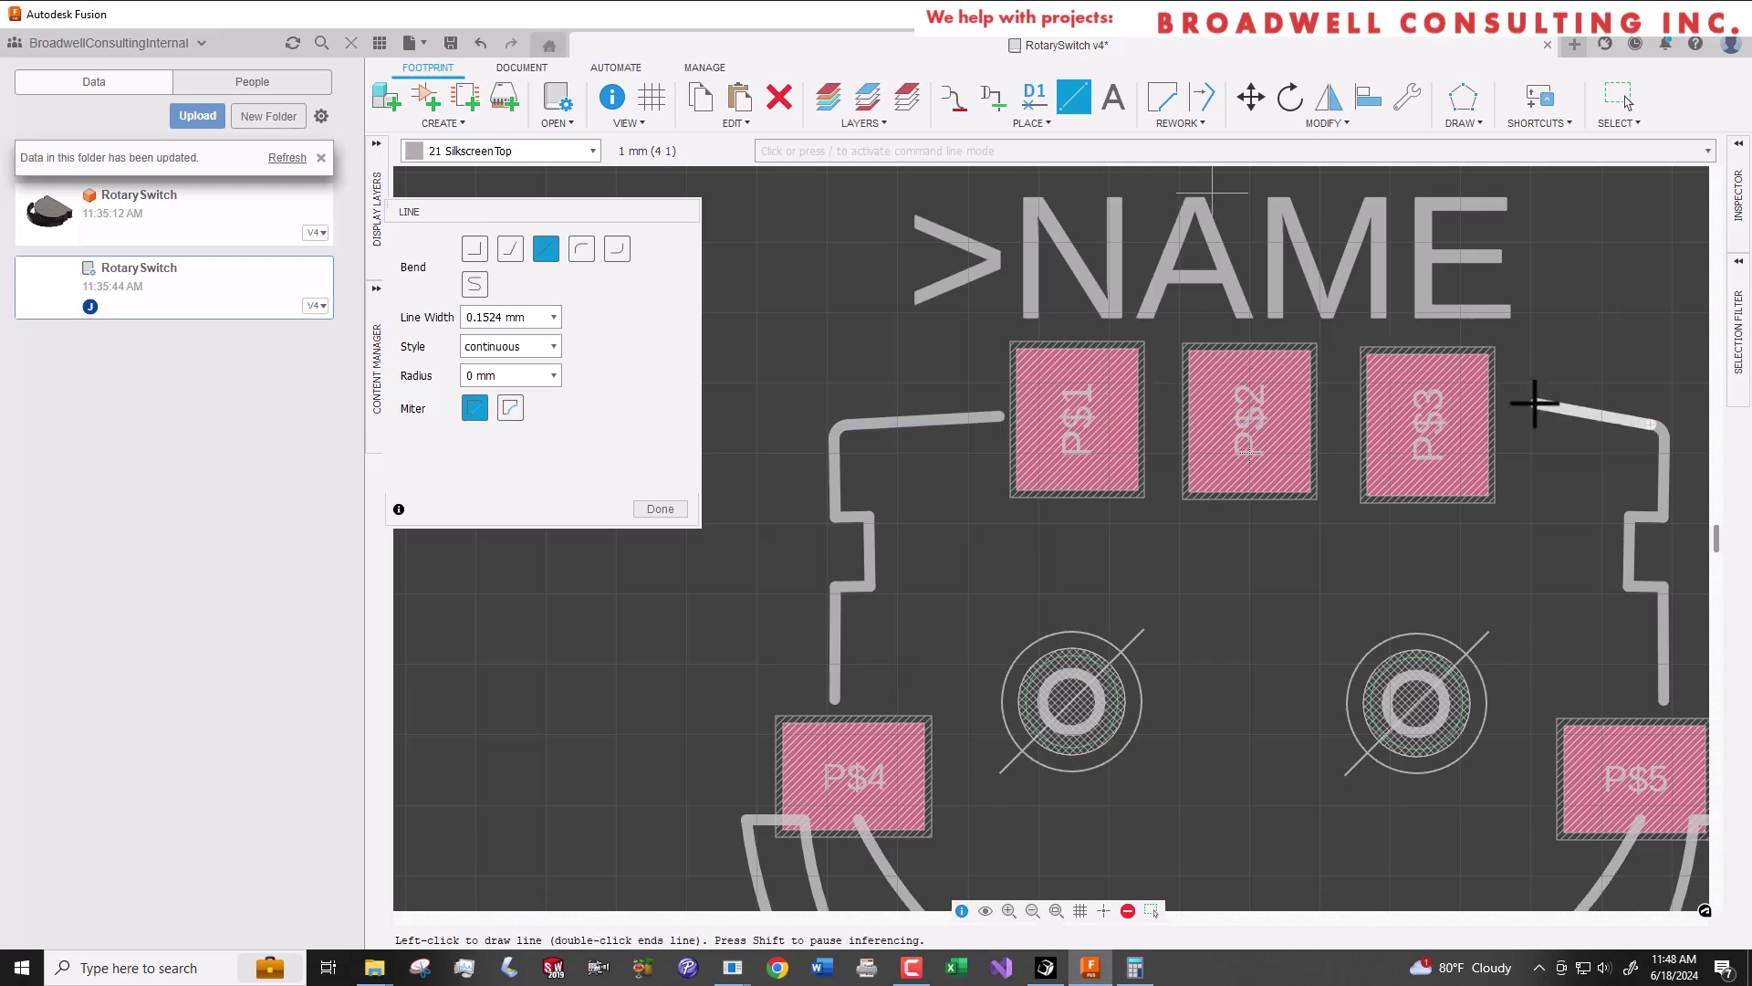
pyautogui.doubleClick(1508, 414)
pyautogui.scroll(-5, 1506, 416)
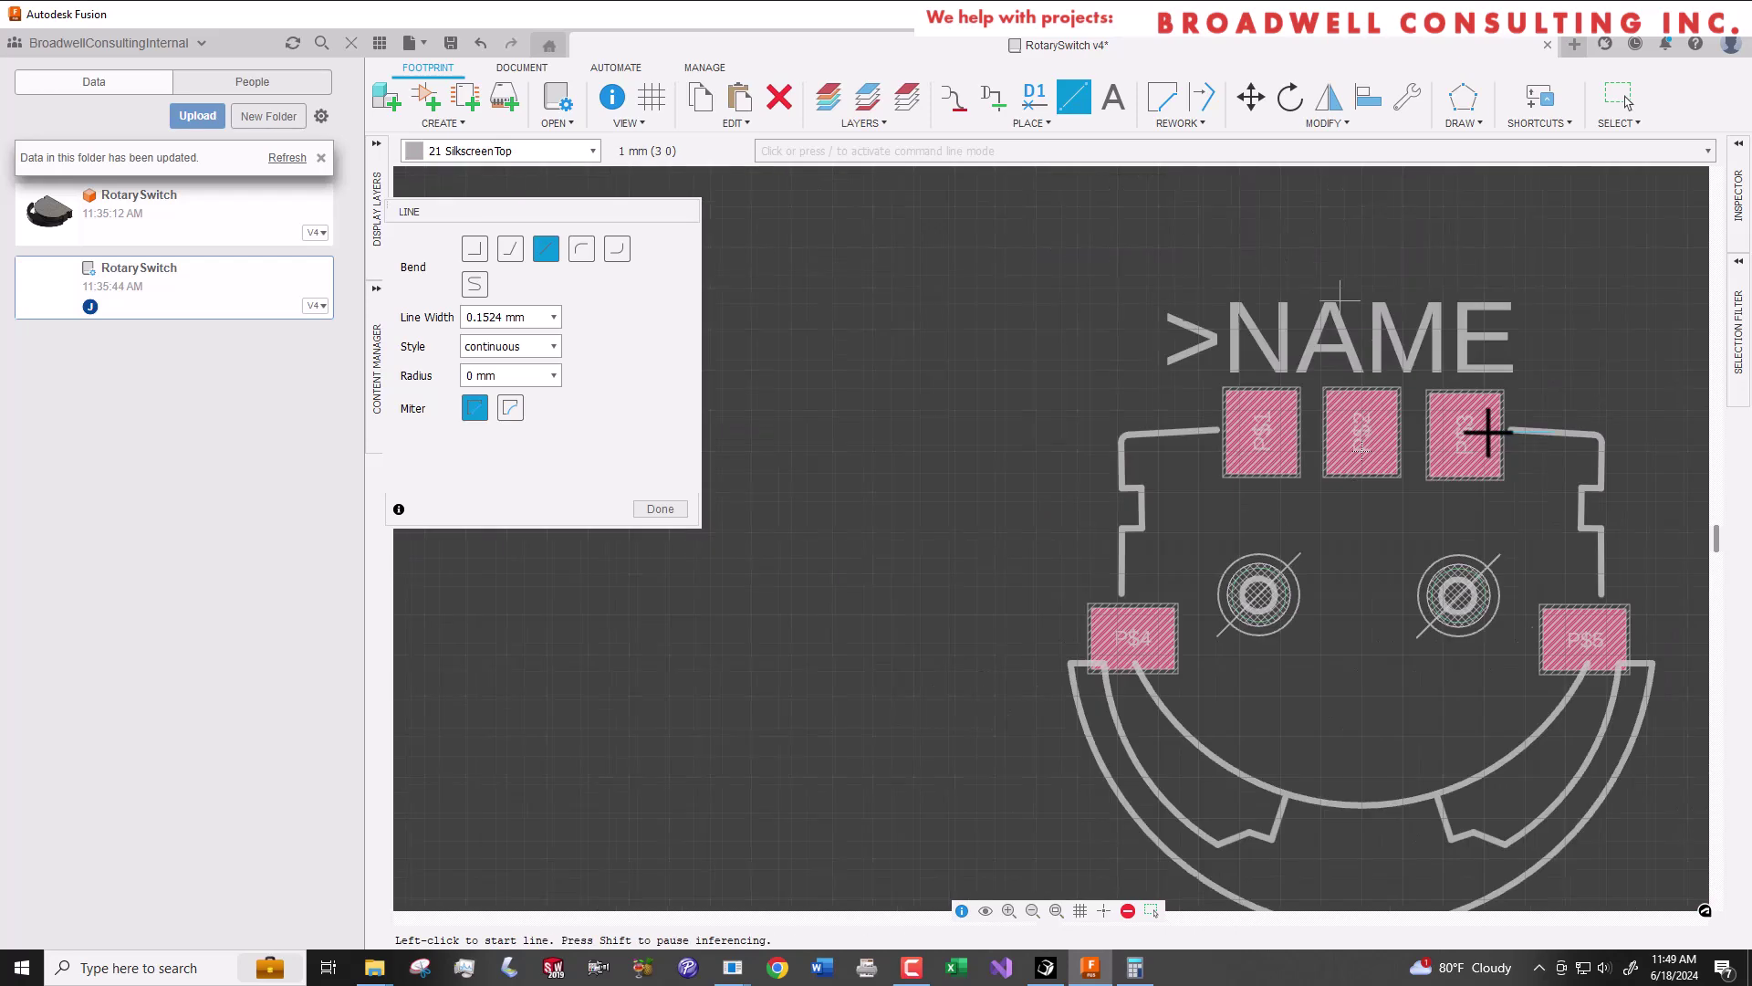
pyautogui.press('Escape')
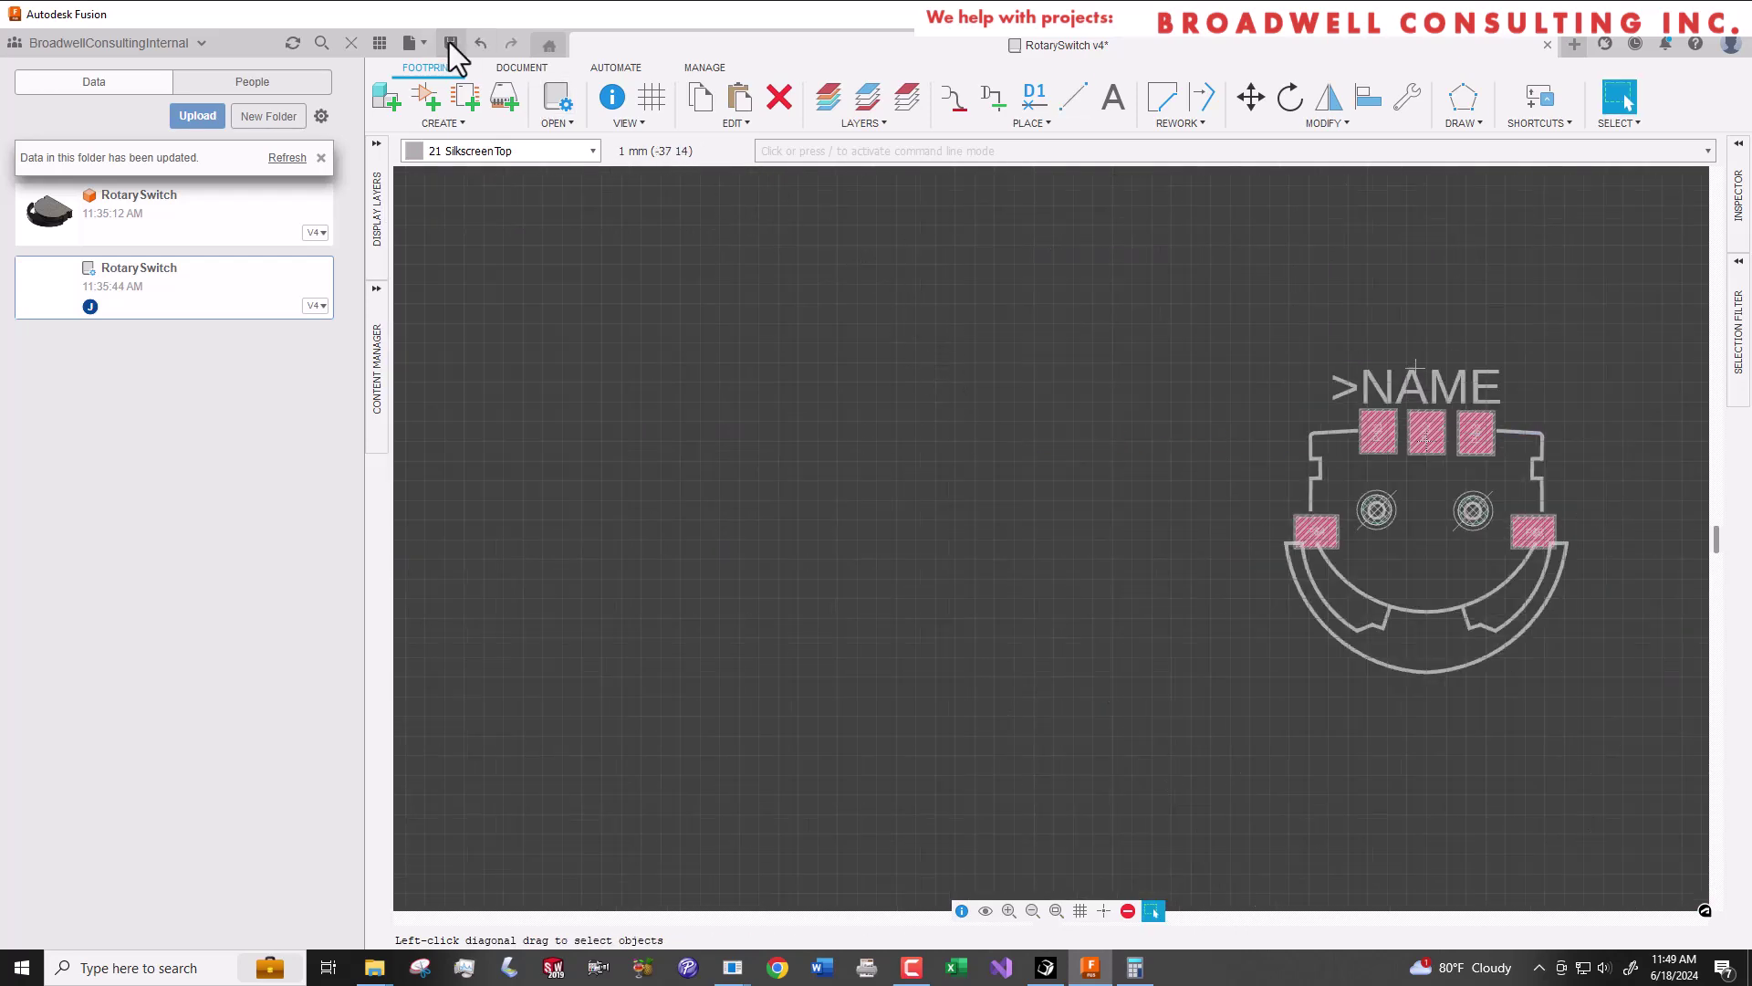
# Save the footprint as version 5 and turn off Use Placeholder for the ROTARYSWITCH 3D model.
pyautogui.hotkey('ctrl', 's')
pyautogui.click(846, 522)
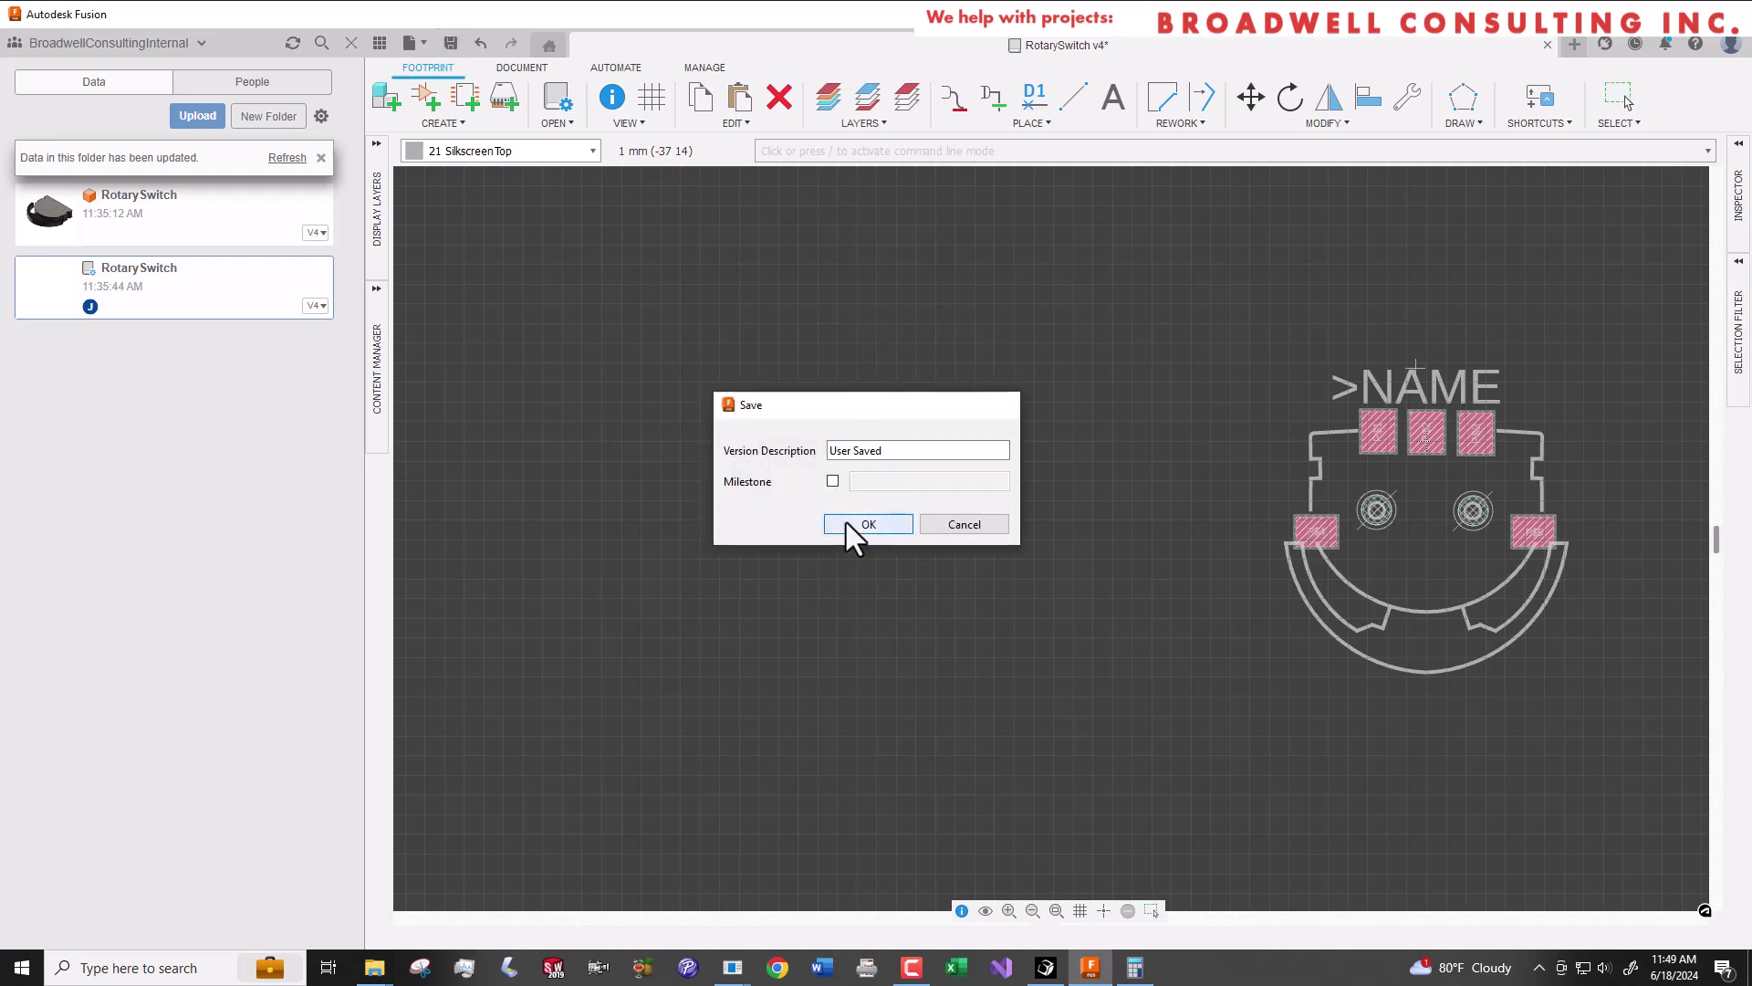
pyautogui.click(376, 370)
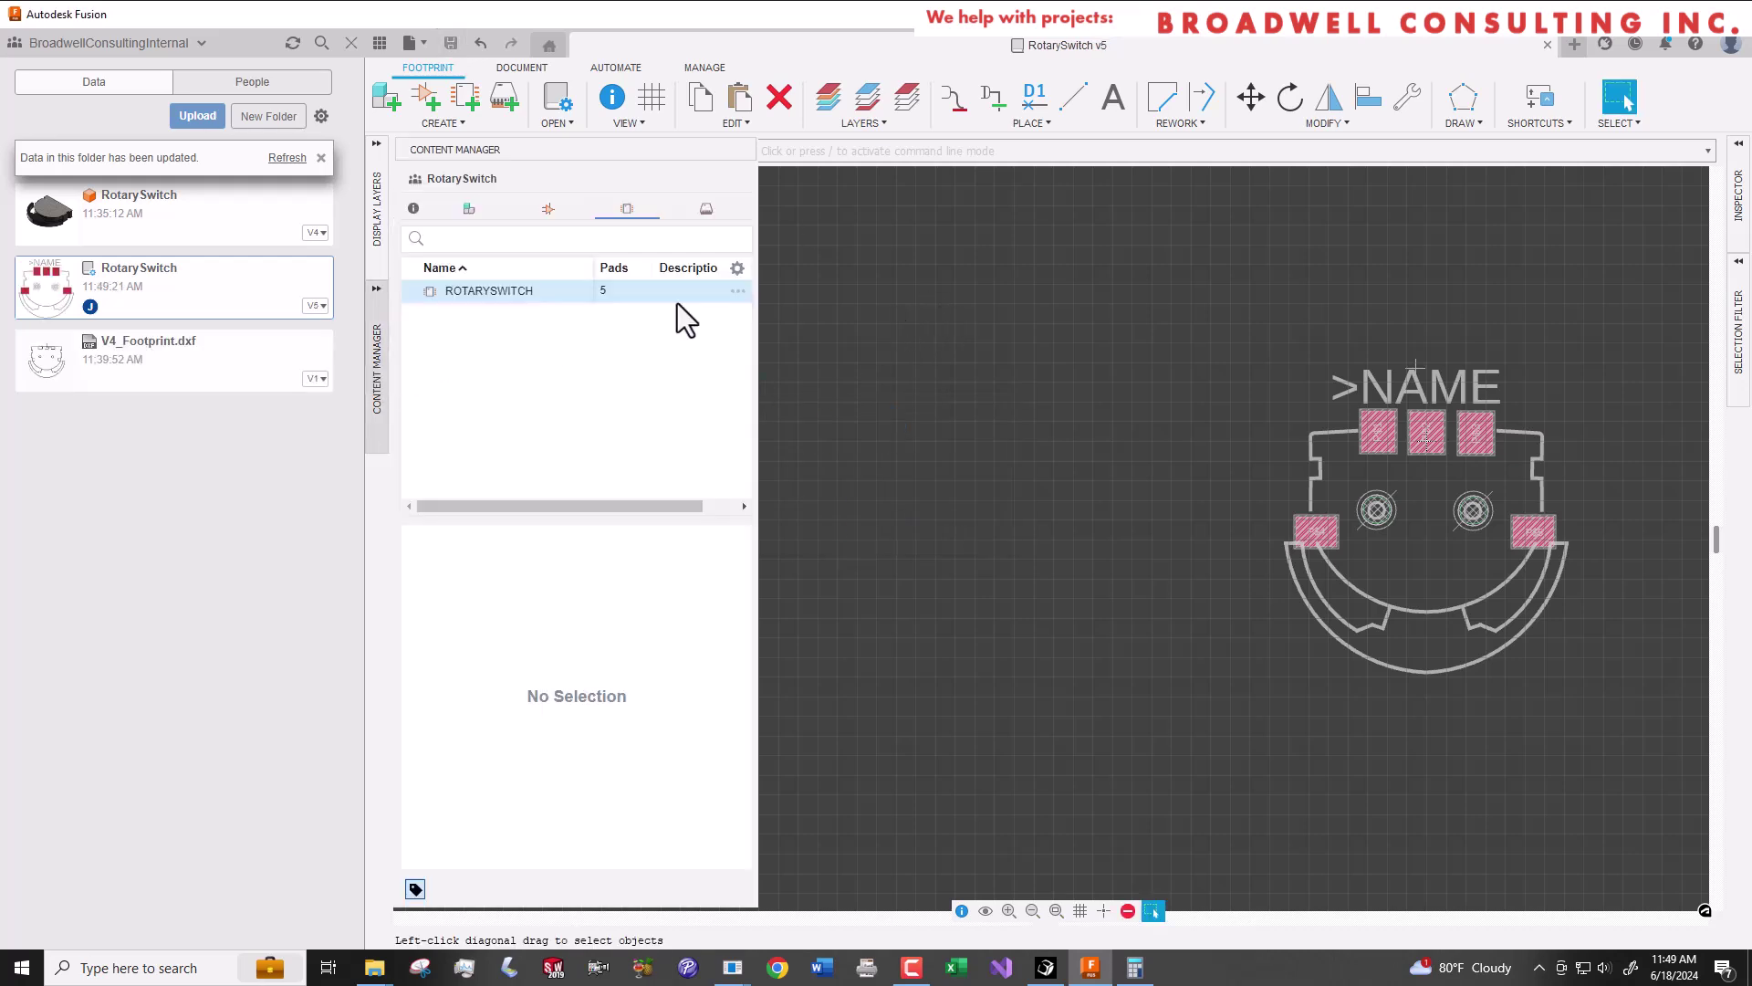
pyautogui.click(737, 292)
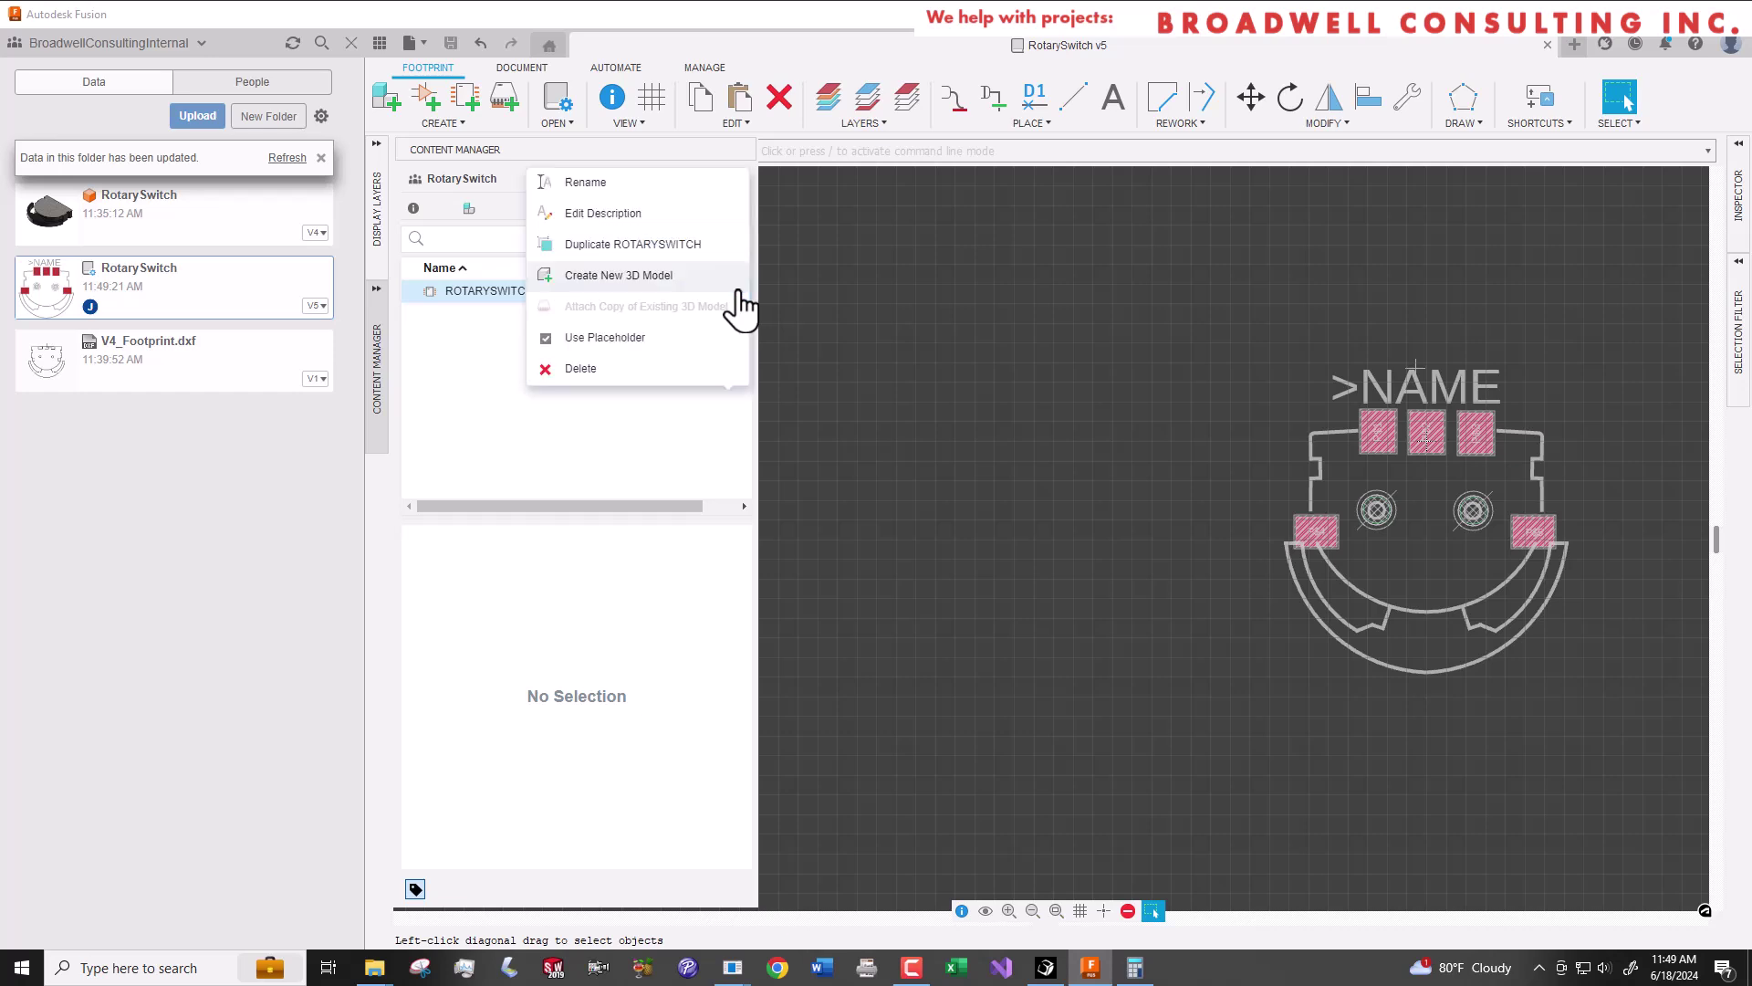
pyautogui.click(595, 339)
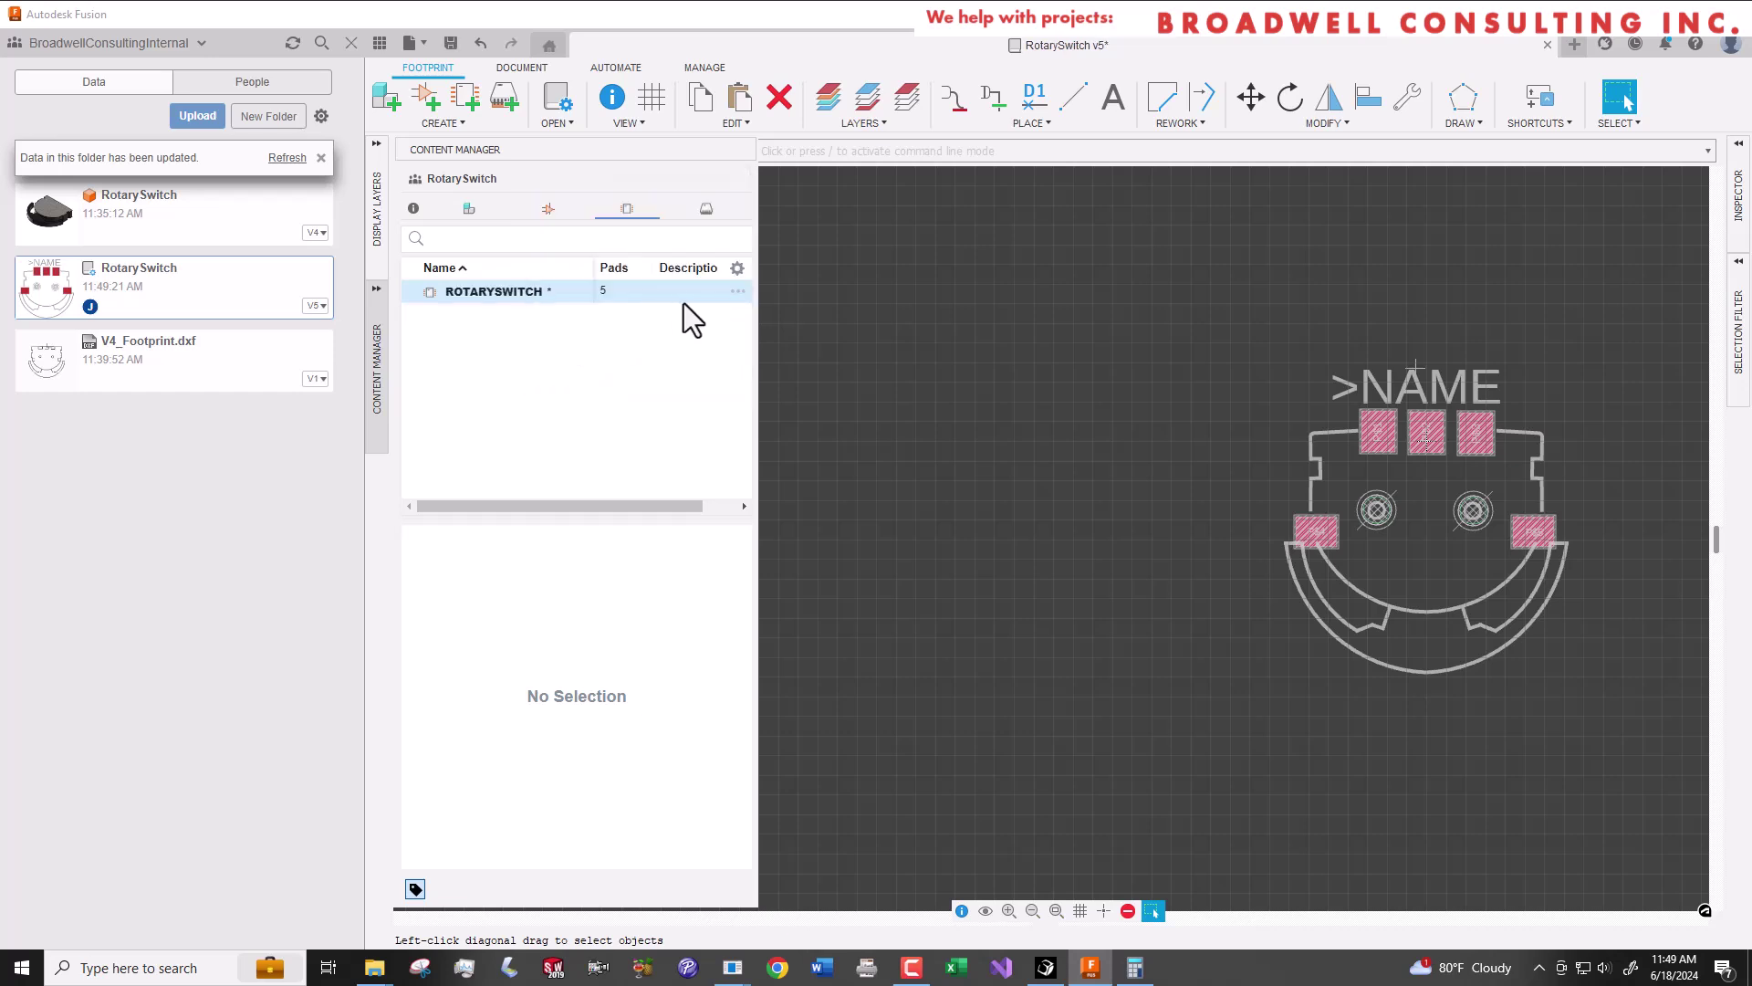
pyautogui.click(738, 292)
# Create a new 3D model for the ROTARYSWITCH footprint and save it as EL_ROTARYSWITCH.
pyautogui.click(609, 275)
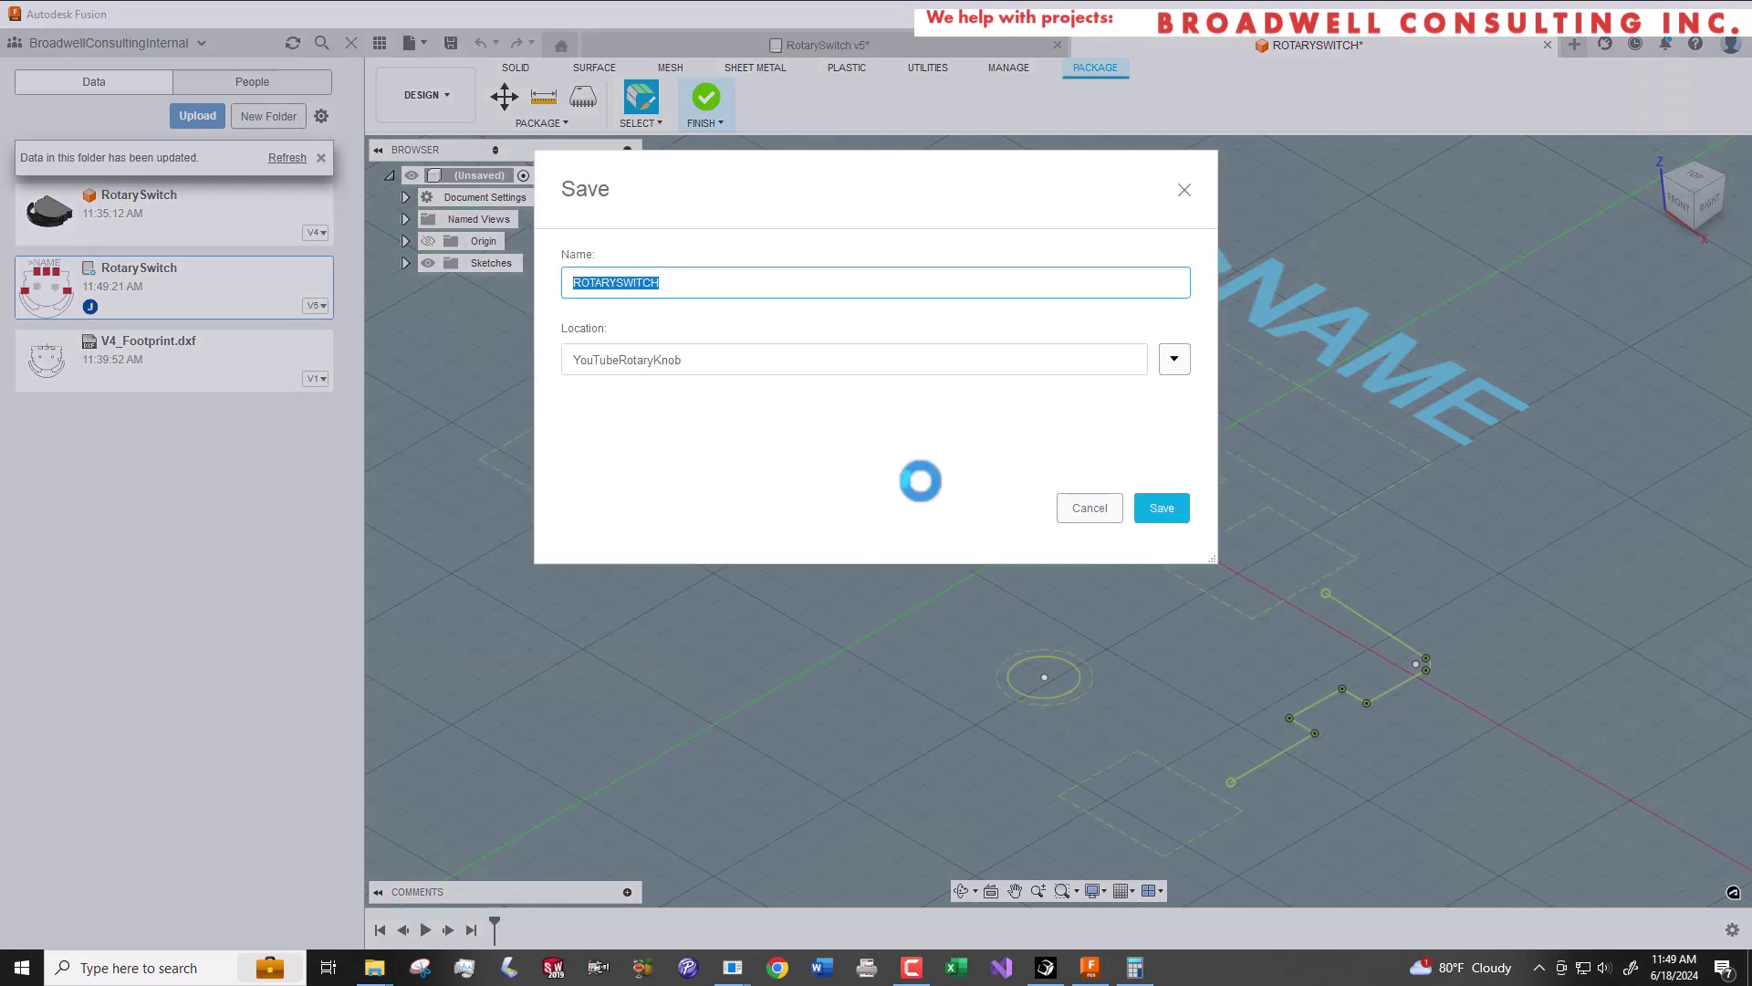
pyautogui.click(716, 281)
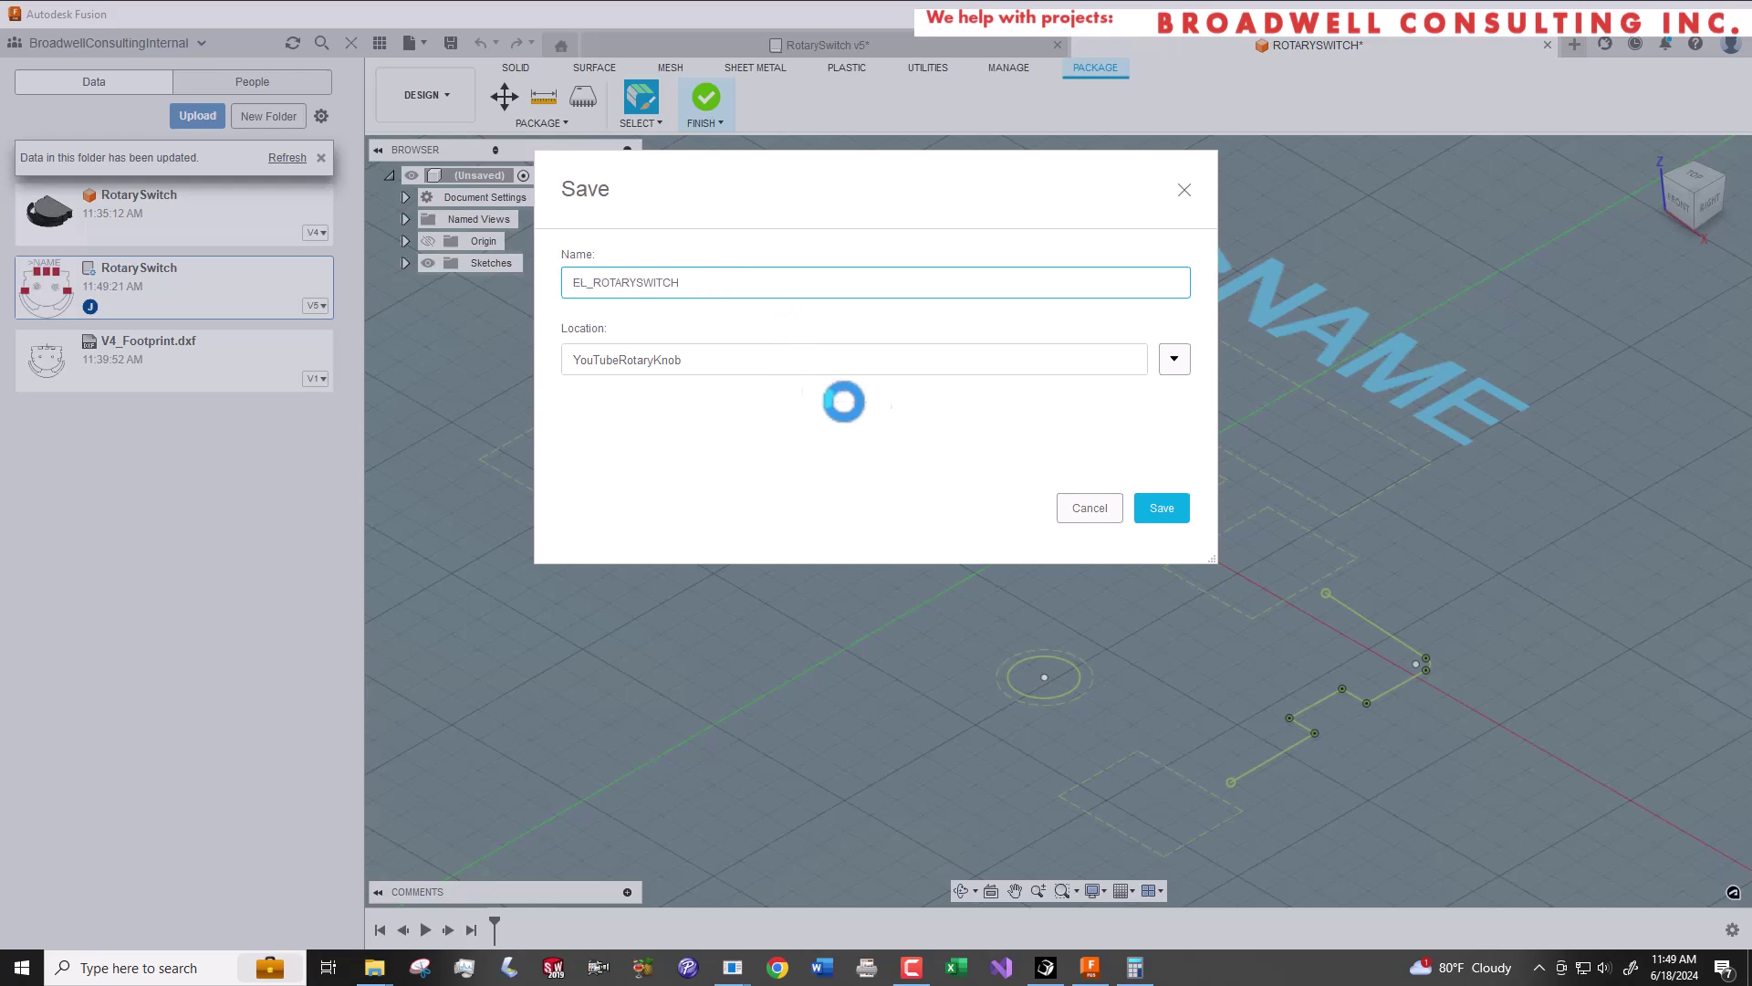
pyautogui.click(1156, 508)
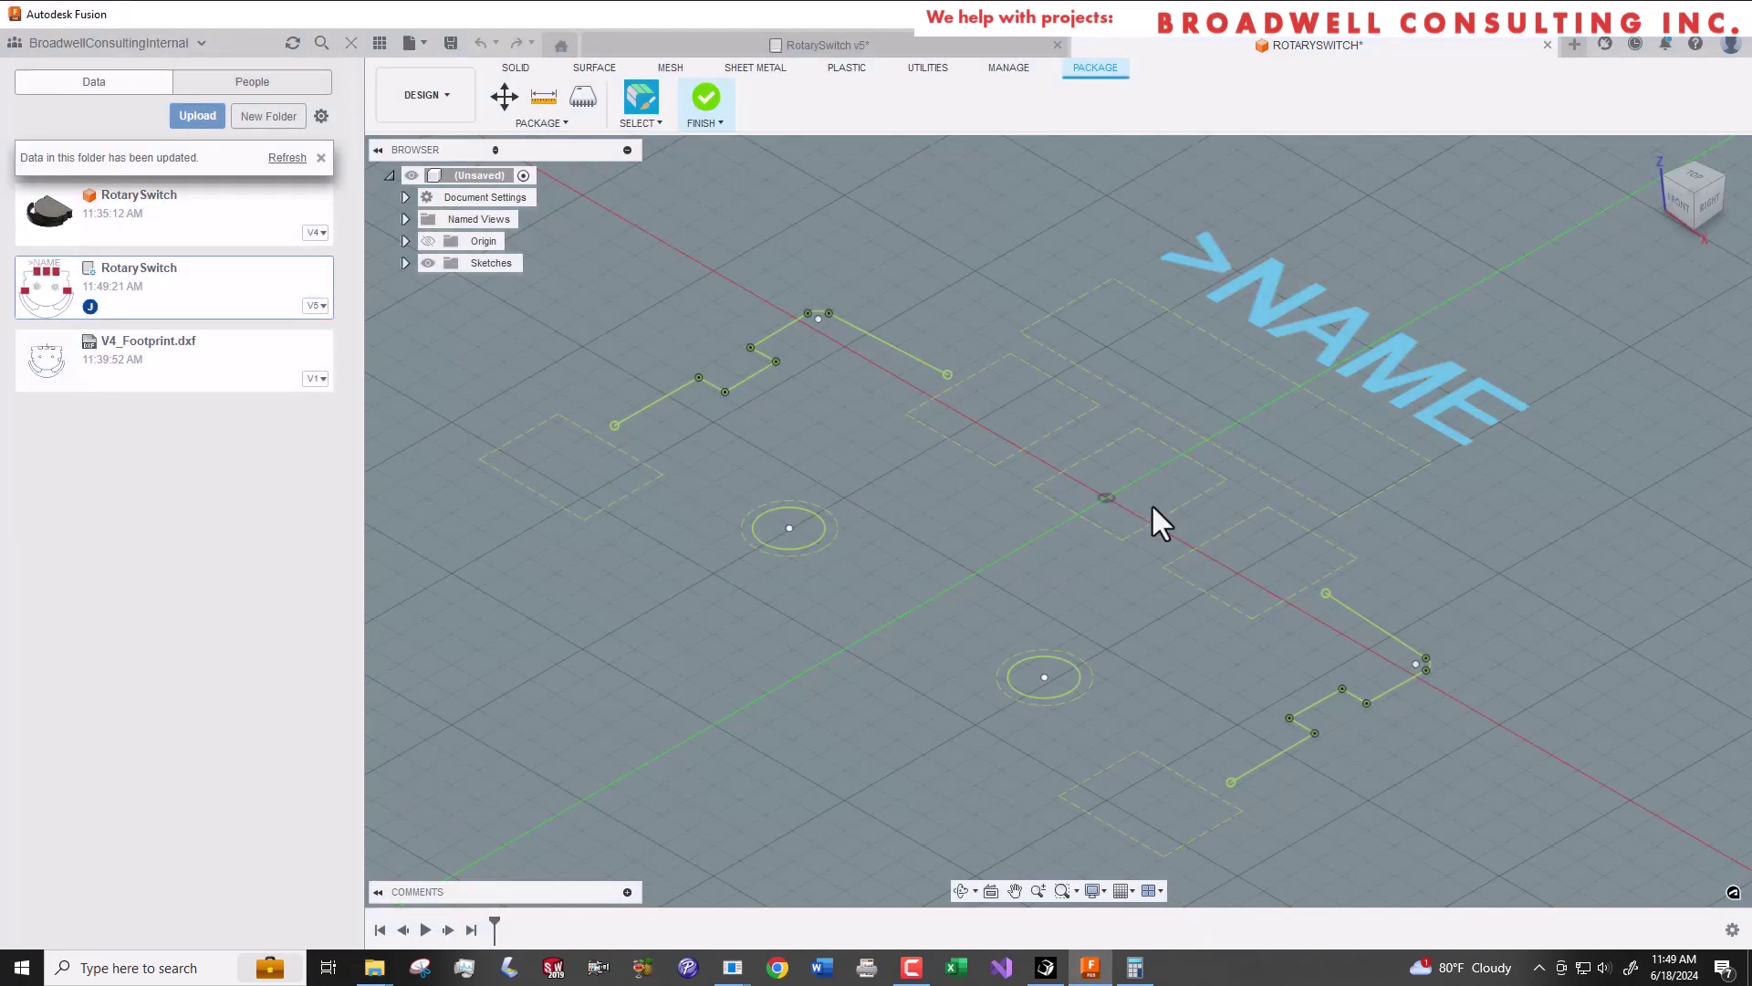
pyautogui.scroll(-5, 1111, 485)
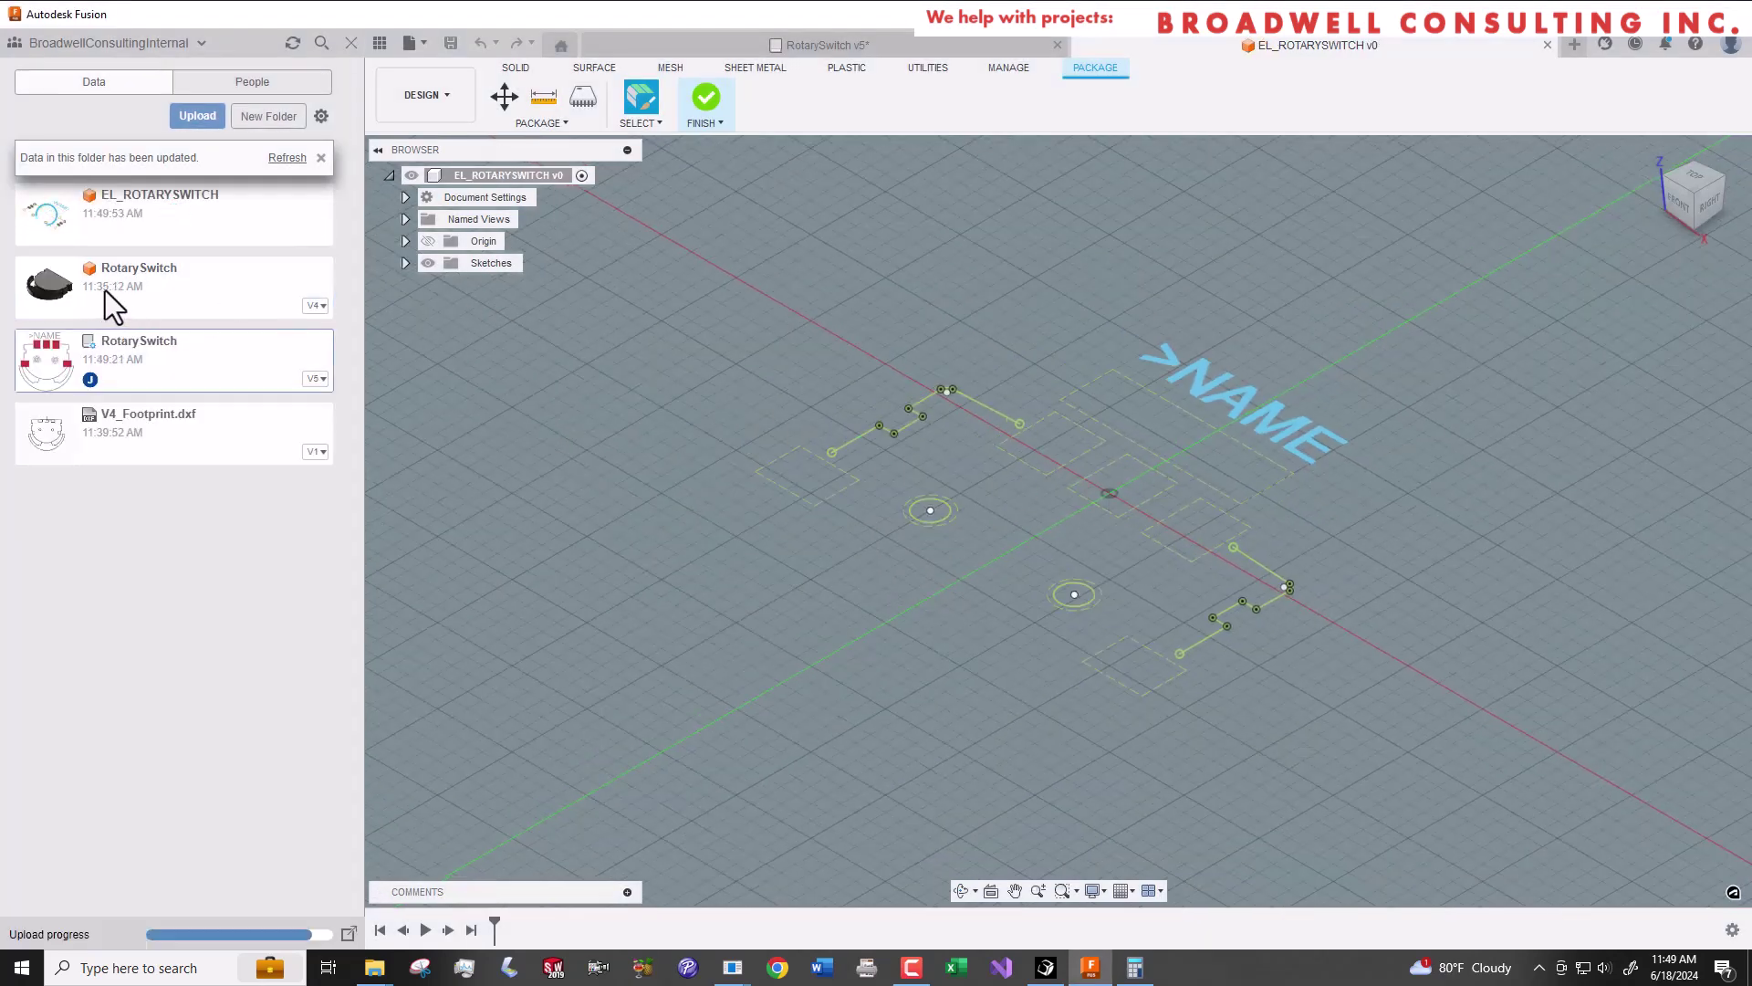
# Insert the RotarySwitch design into EL_ROTARYSWITCH, check its underside, then finish and save as V2.
pyautogui.moveTo(106, 290)
pyautogui.mouseDown()
pyautogui.moveTo(594, 363)
pyautogui.moveTo(602, 393)
pyautogui.mouseUp()
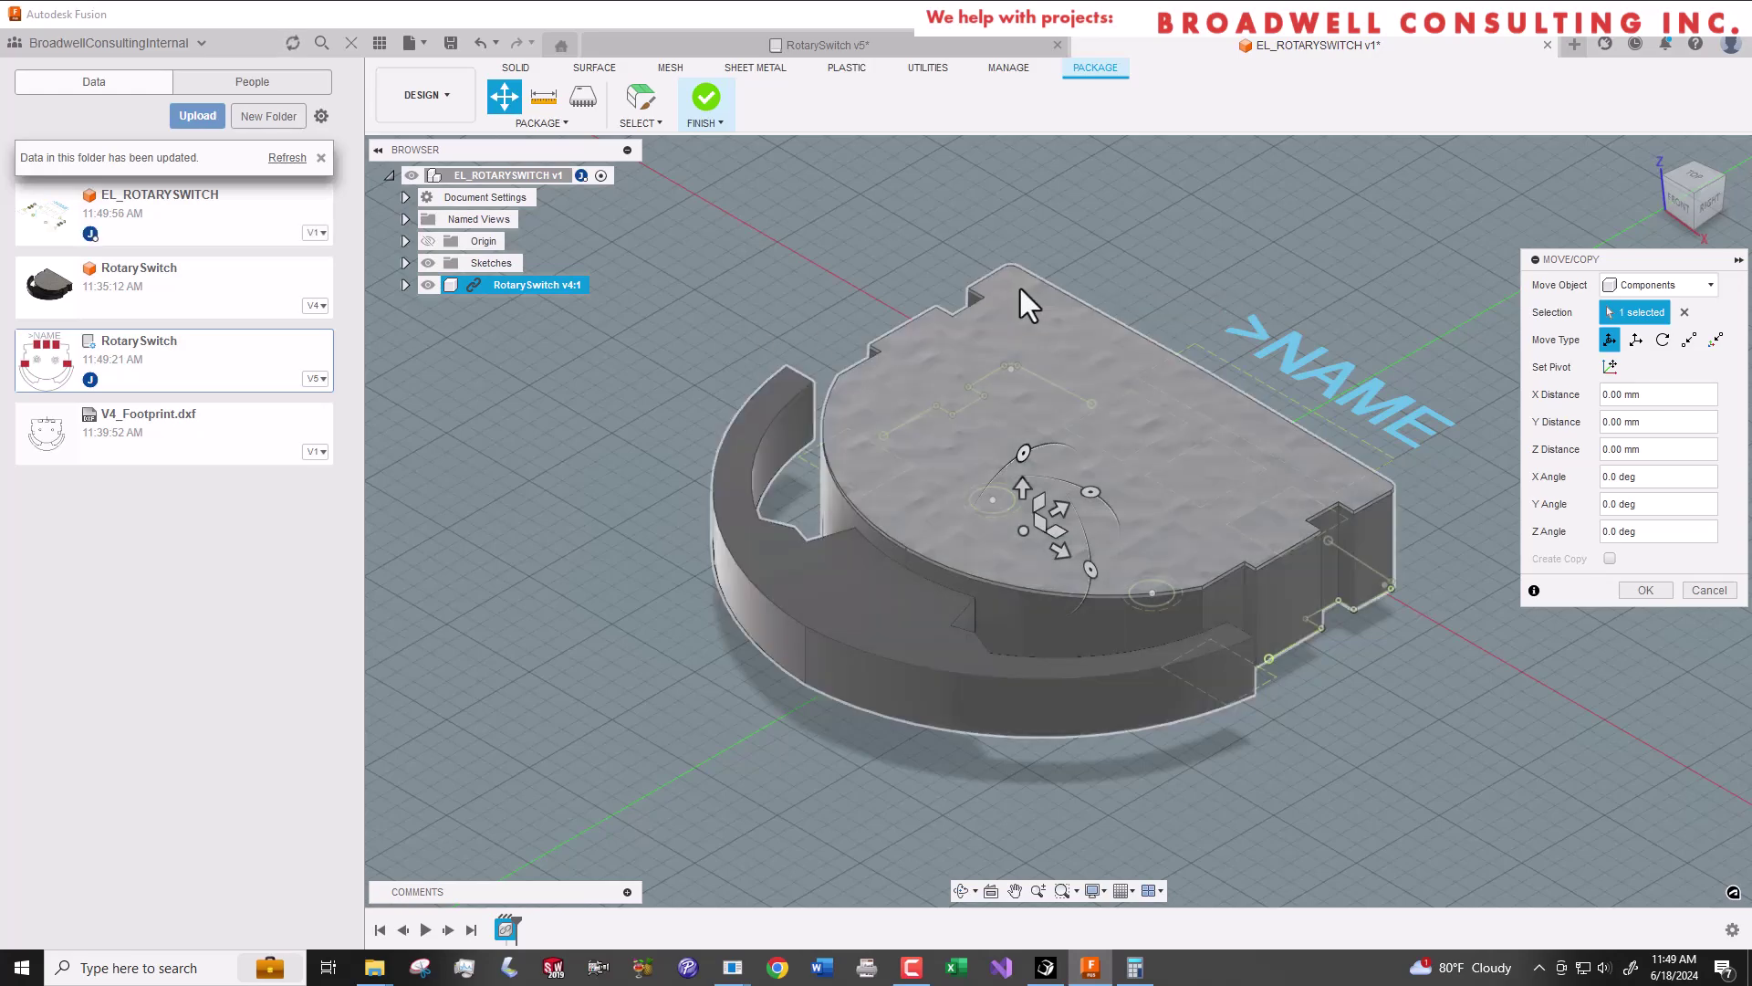
pyautogui.click(1645, 590)
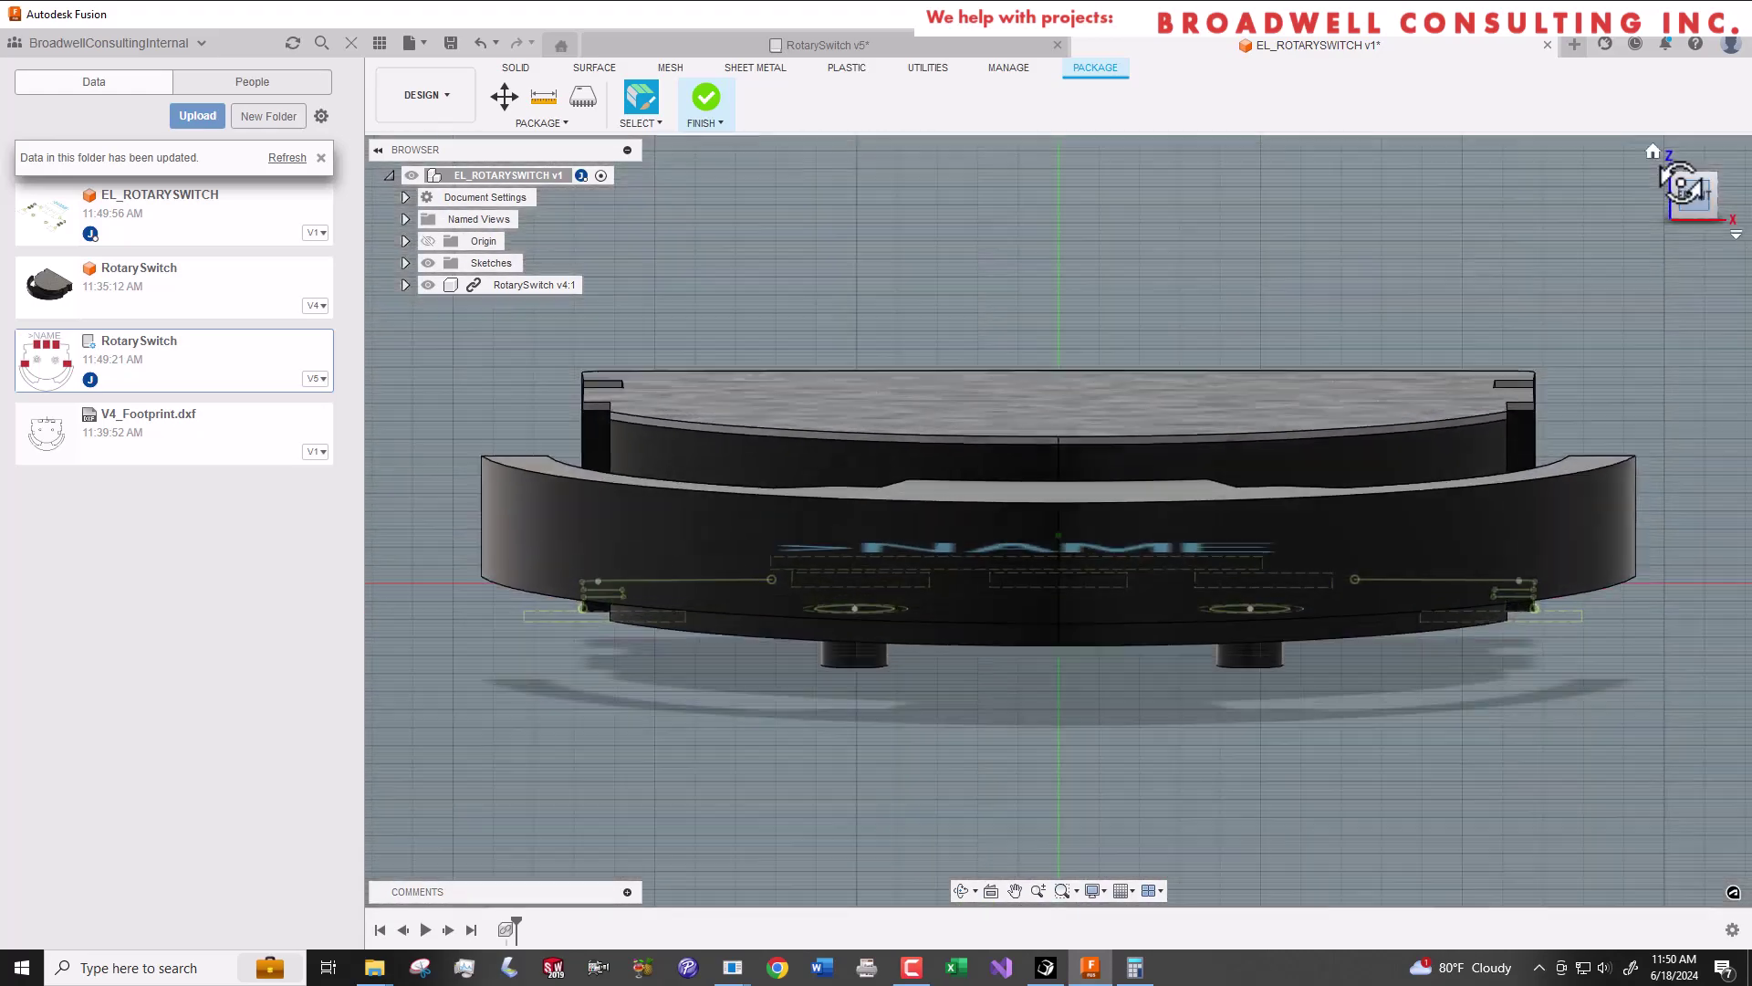
pyautogui.click(1684, 187)
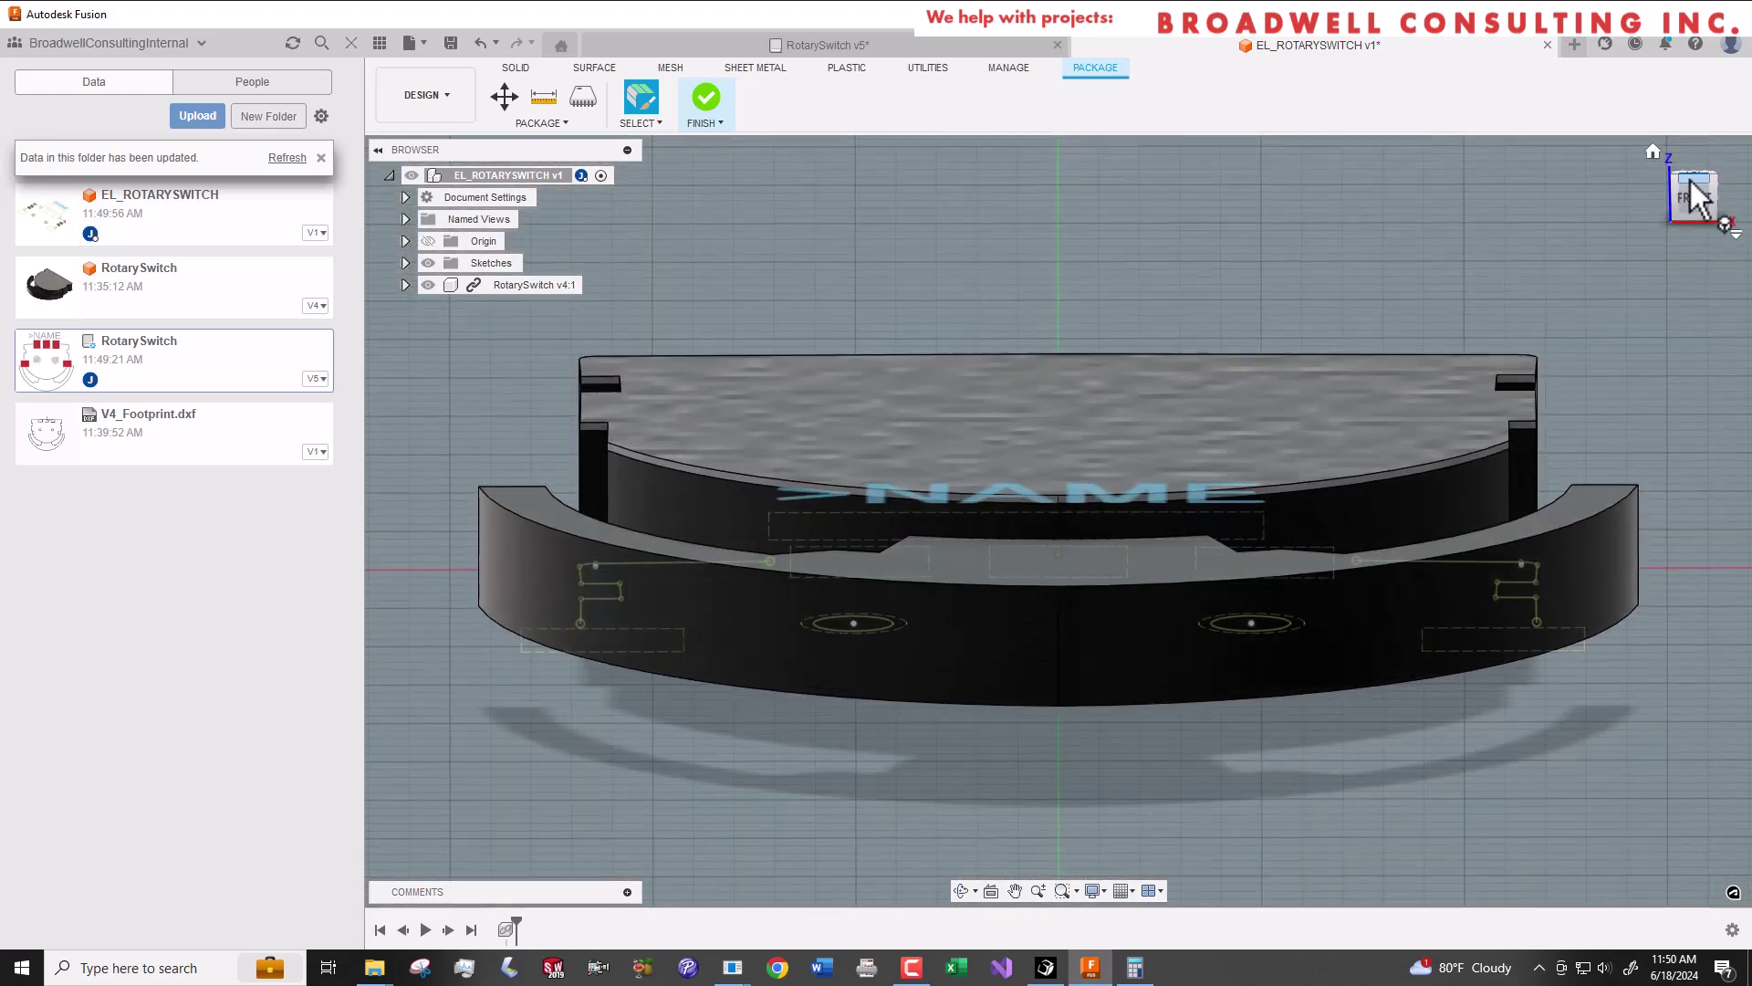
pyautogui.click(1716, 157)
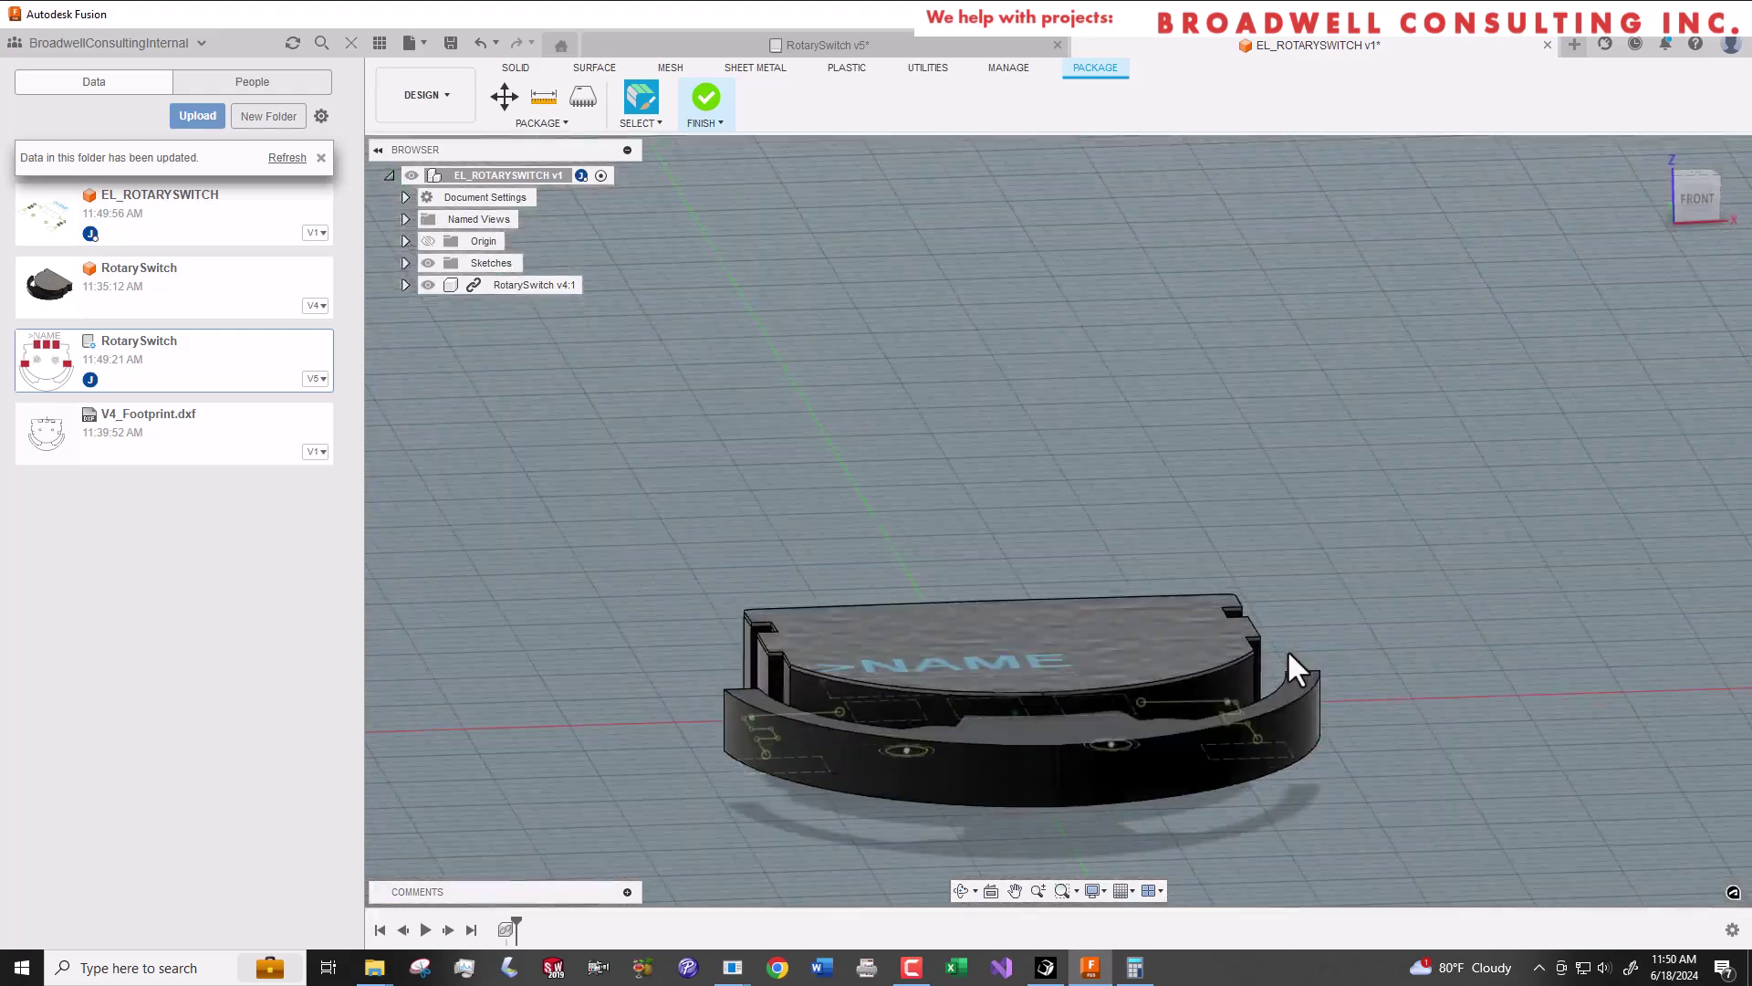
pyautogui.click(703, 102)
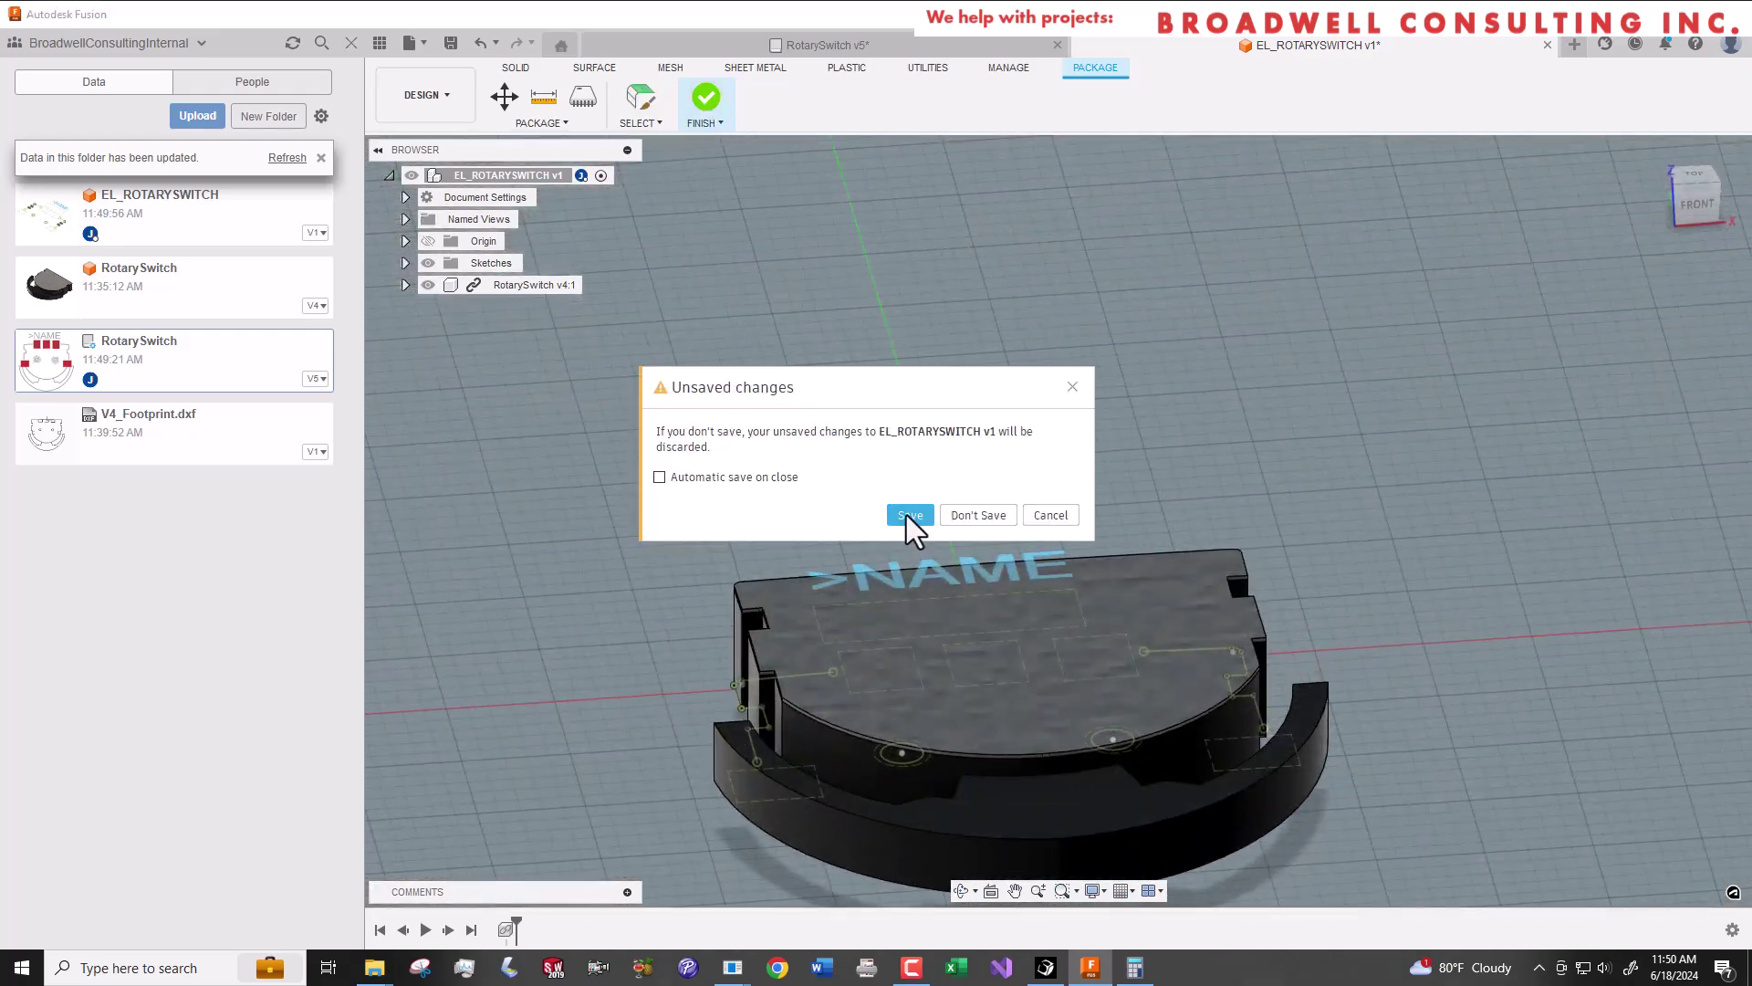
pyautogui.click(906, 515)
pyautogui.press('Return')
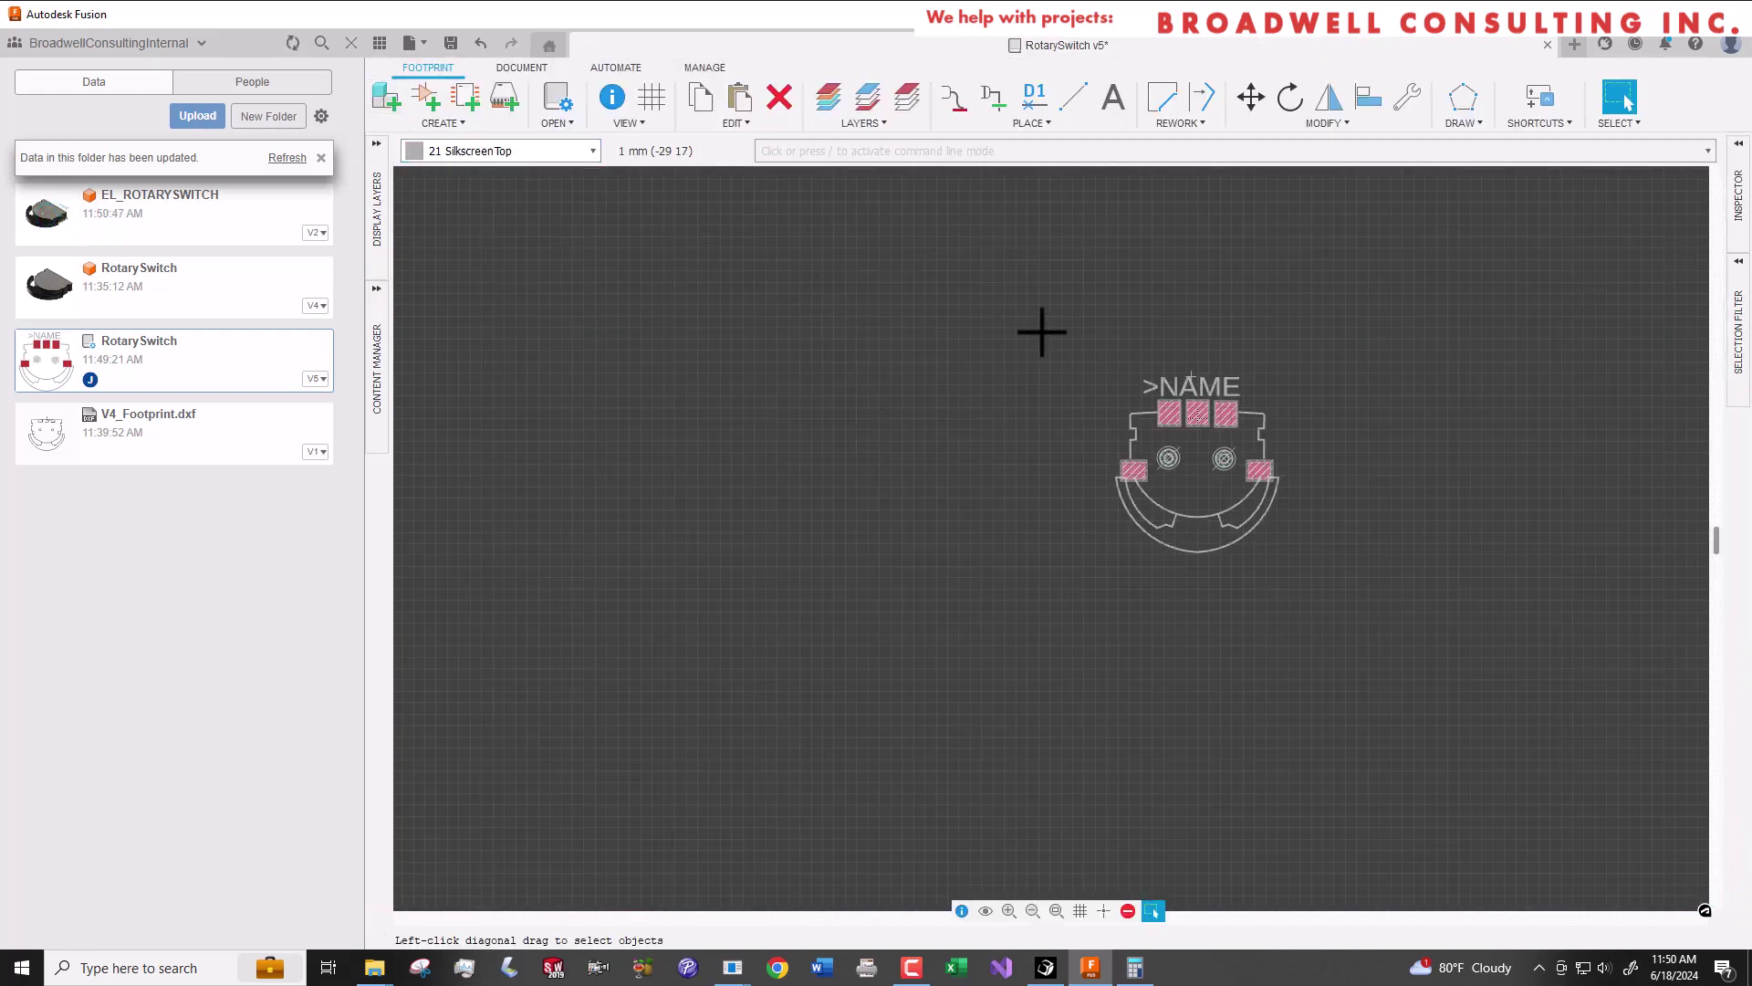
# Open the ROTARYSWITCH symbol and frame all of its pins in view.
pyautogui.scroll(5, 1278, 465)
pyautogui.scroll(2, 1223, 481)
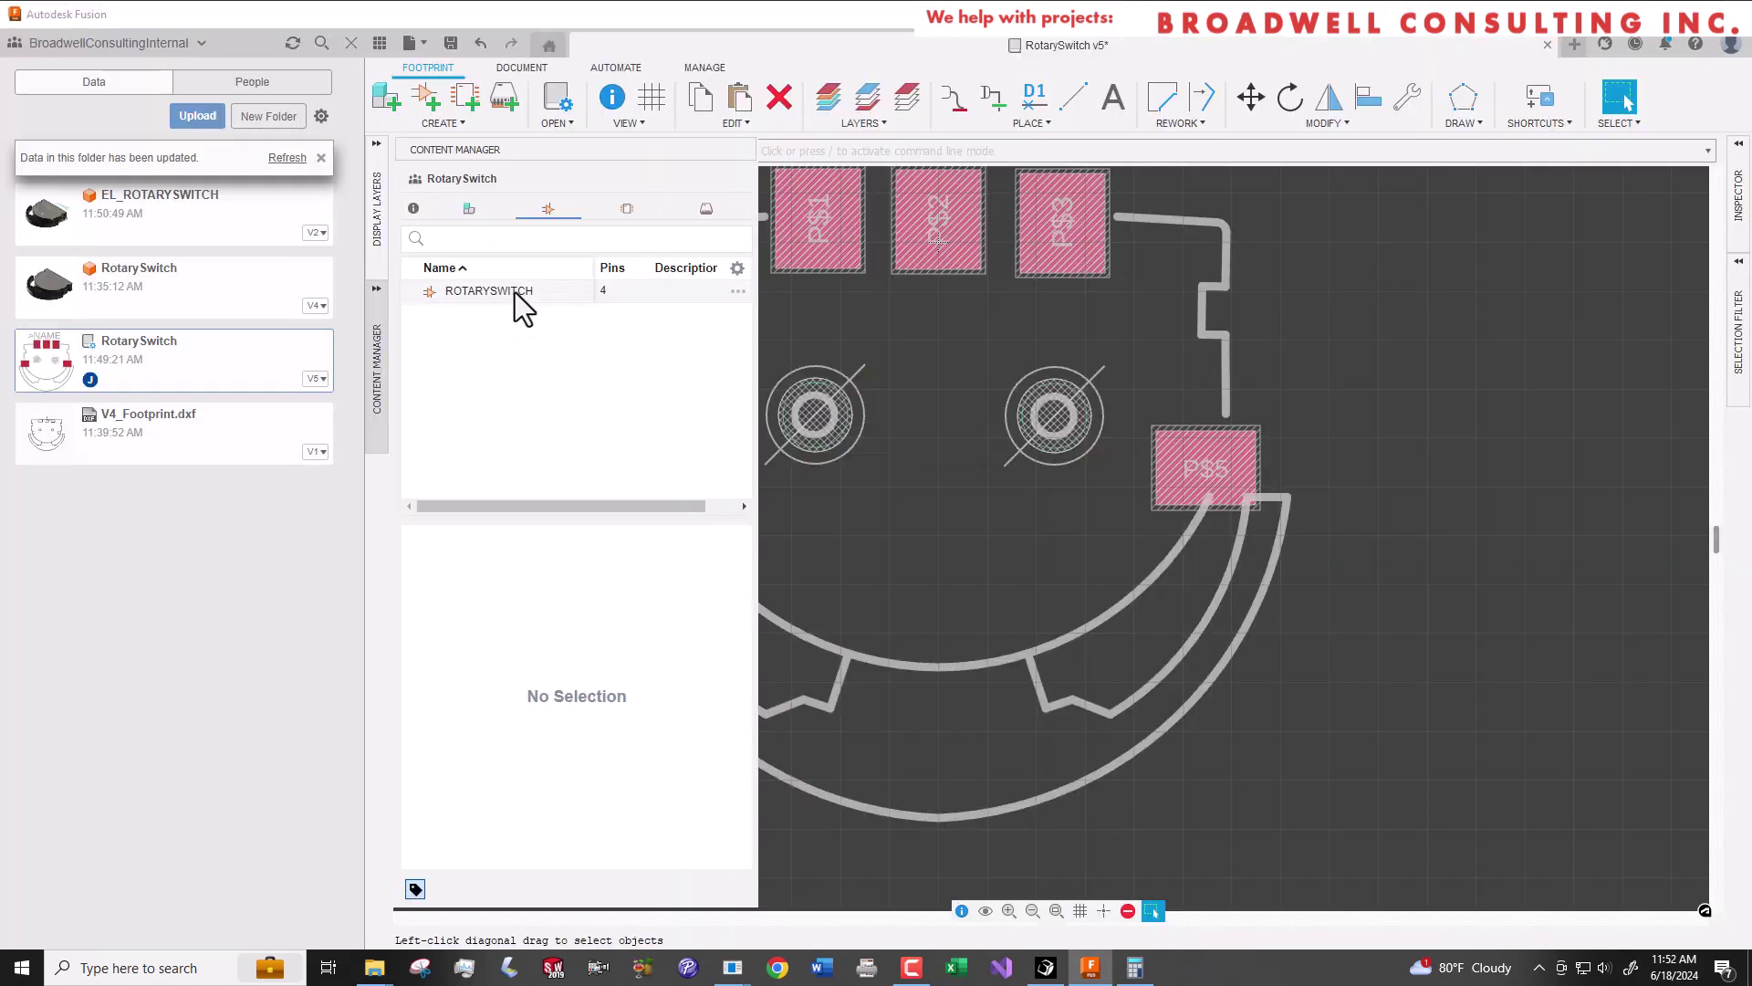
pyautogui.doubleClick(514, 292)
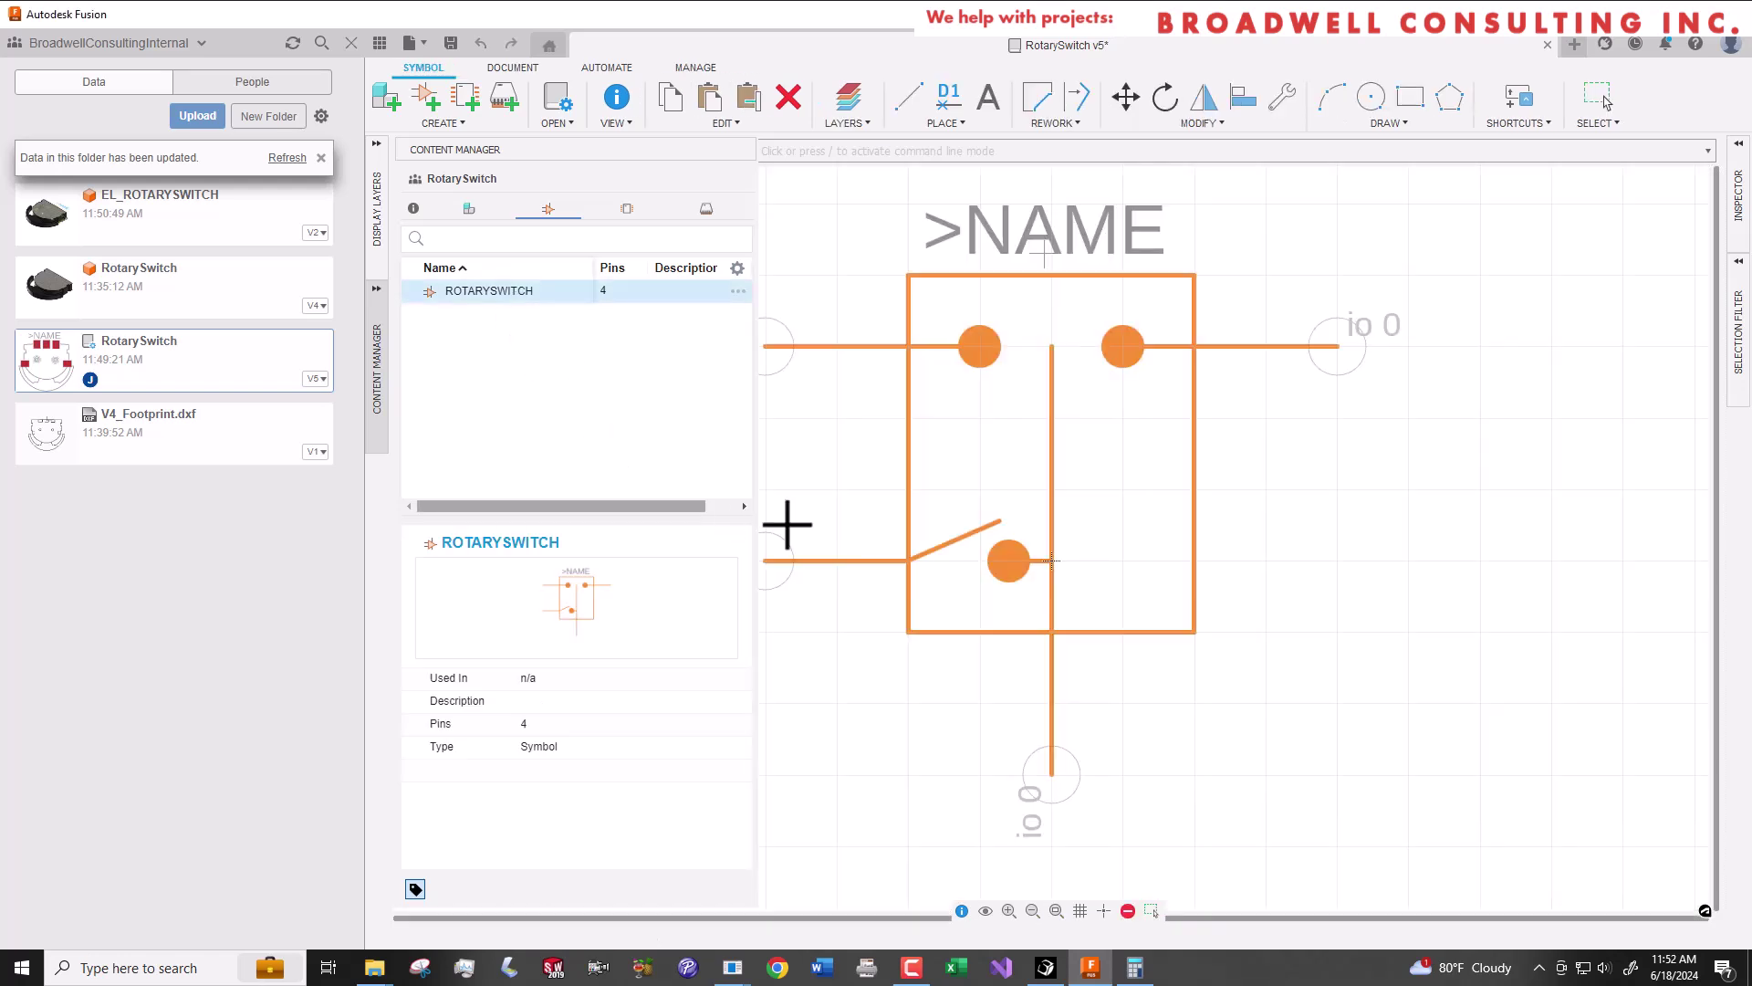
pyautogui.moveTo(966, 534); pyautogui.dragTo(1036, 441, button='middle')
pyautogui.scroll(-1, 1036, 441)
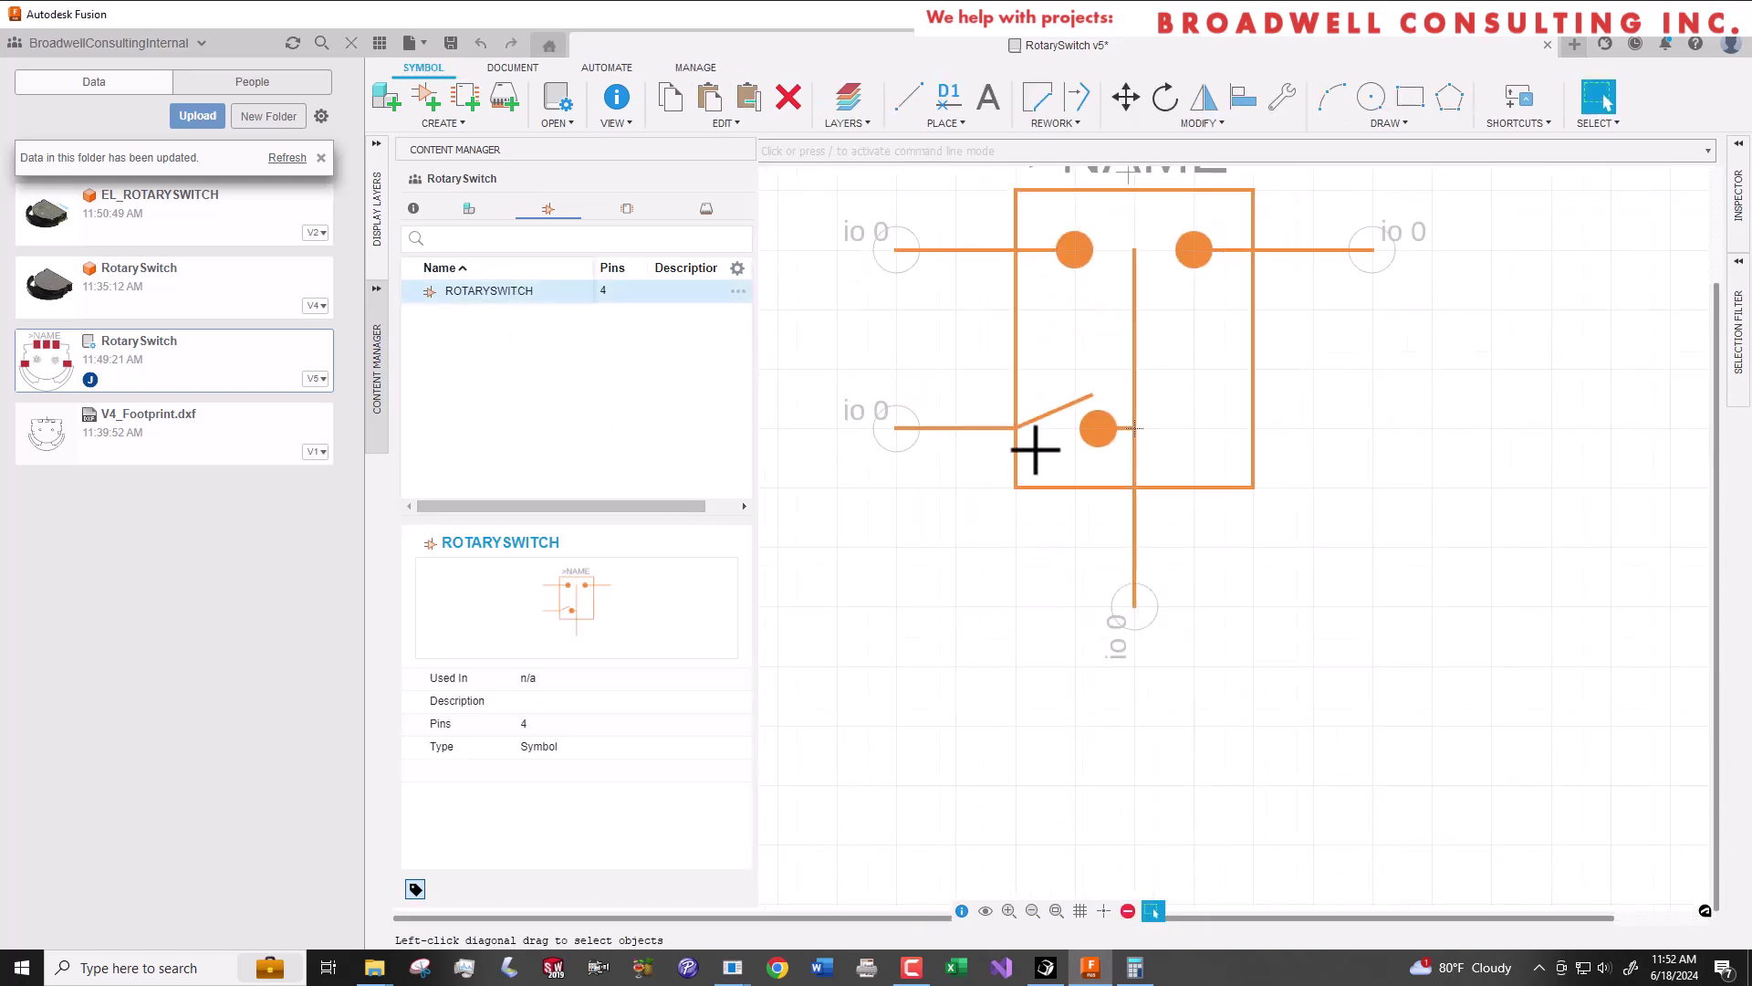
# Inspect the properties of all four symbol pins, starting with the bottom COM pin.
pyautogui.click(615, 97)
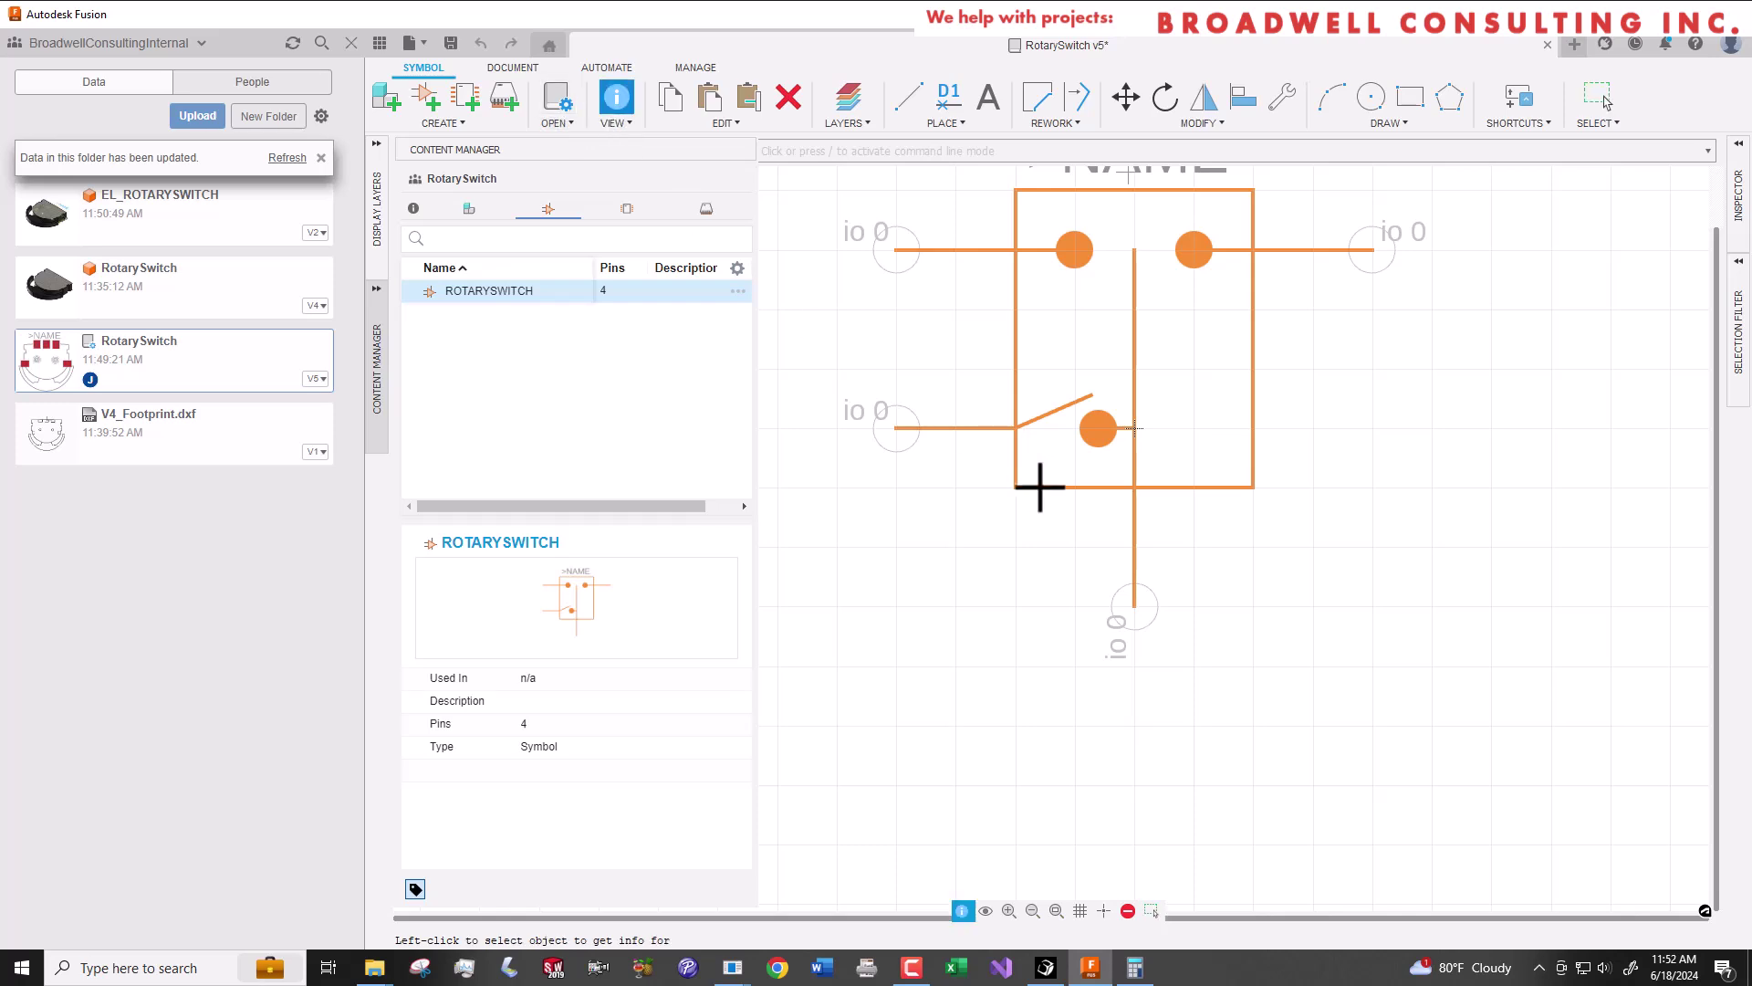
pyautogui.click(1135, 602)
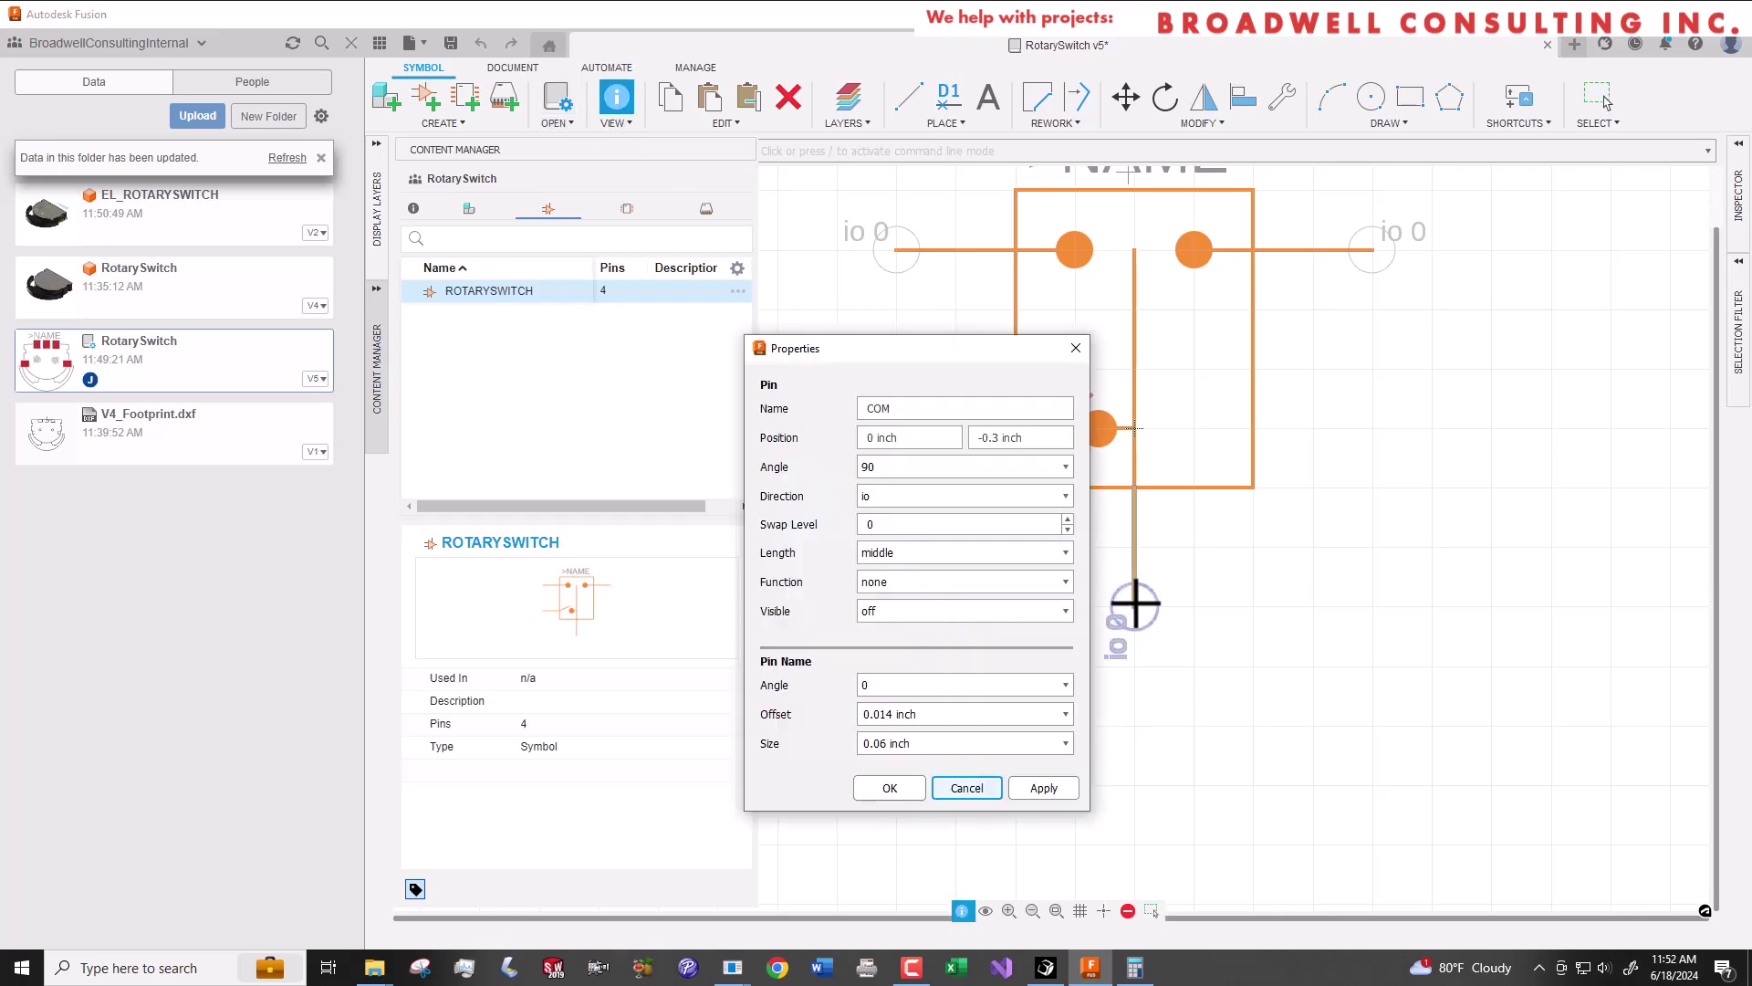
pyautogui.press('Escape')
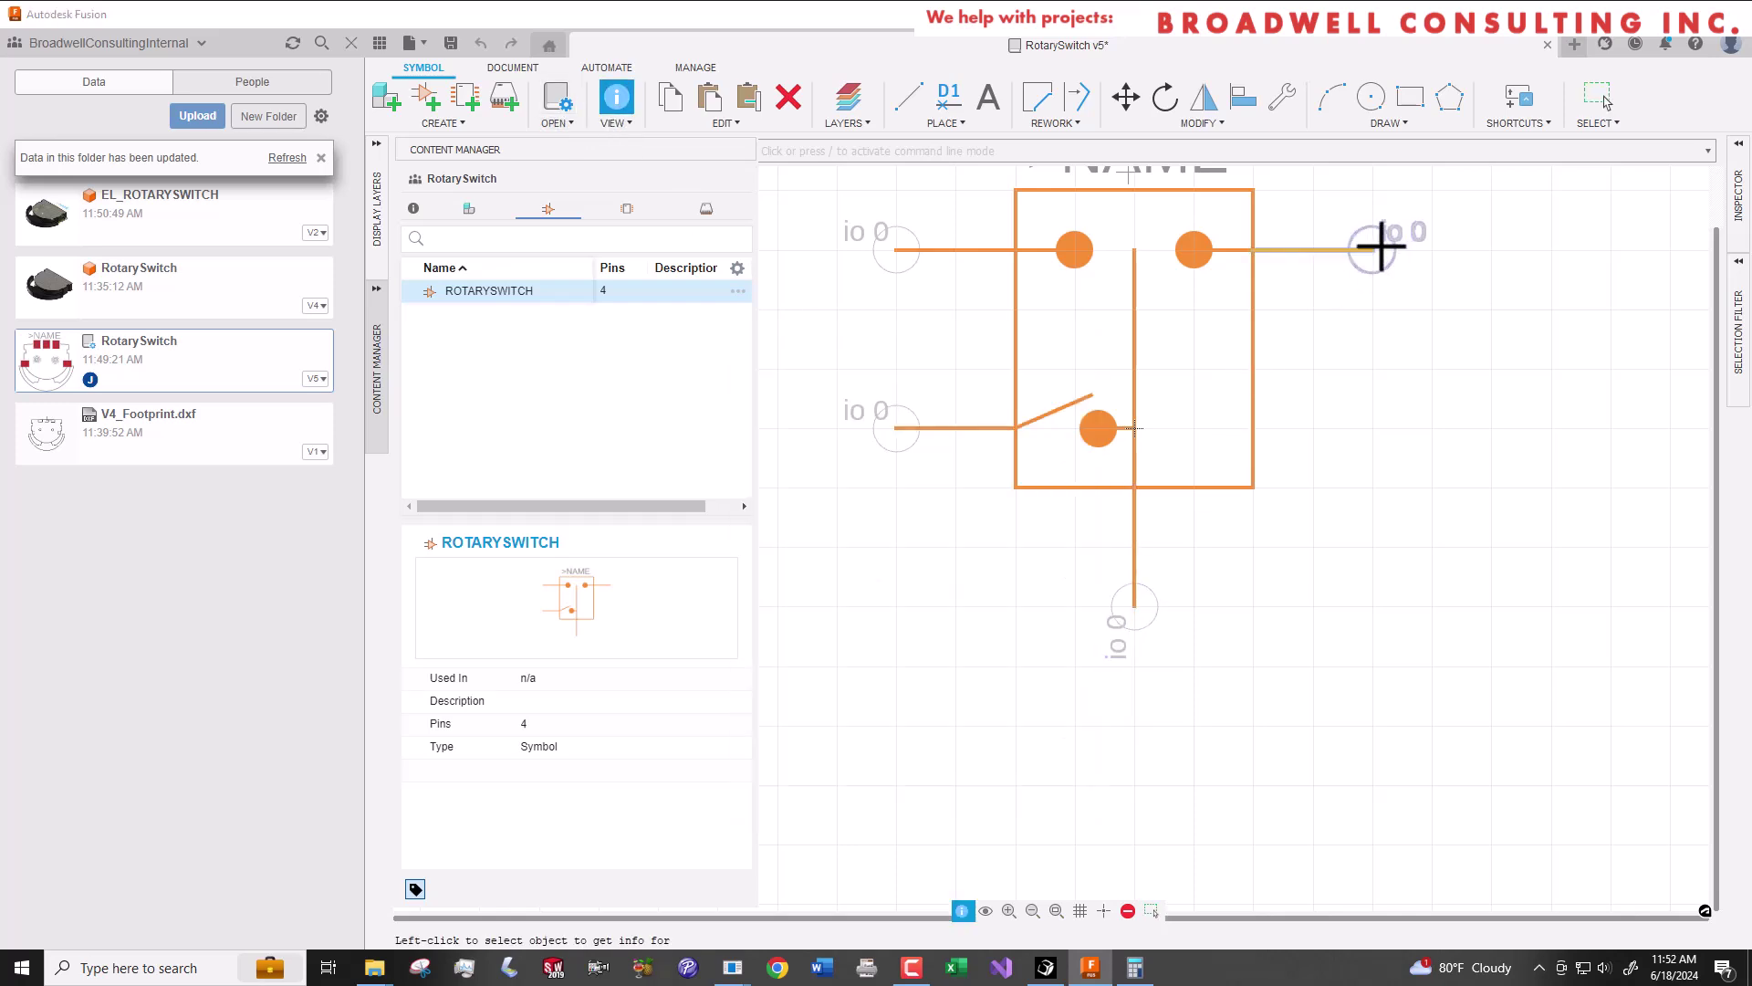
pyautogui.click(1380, 245)
pyautogui.click(1075, 465)
pyautogui.click(896, 269)
pyautogui.press('Escape')
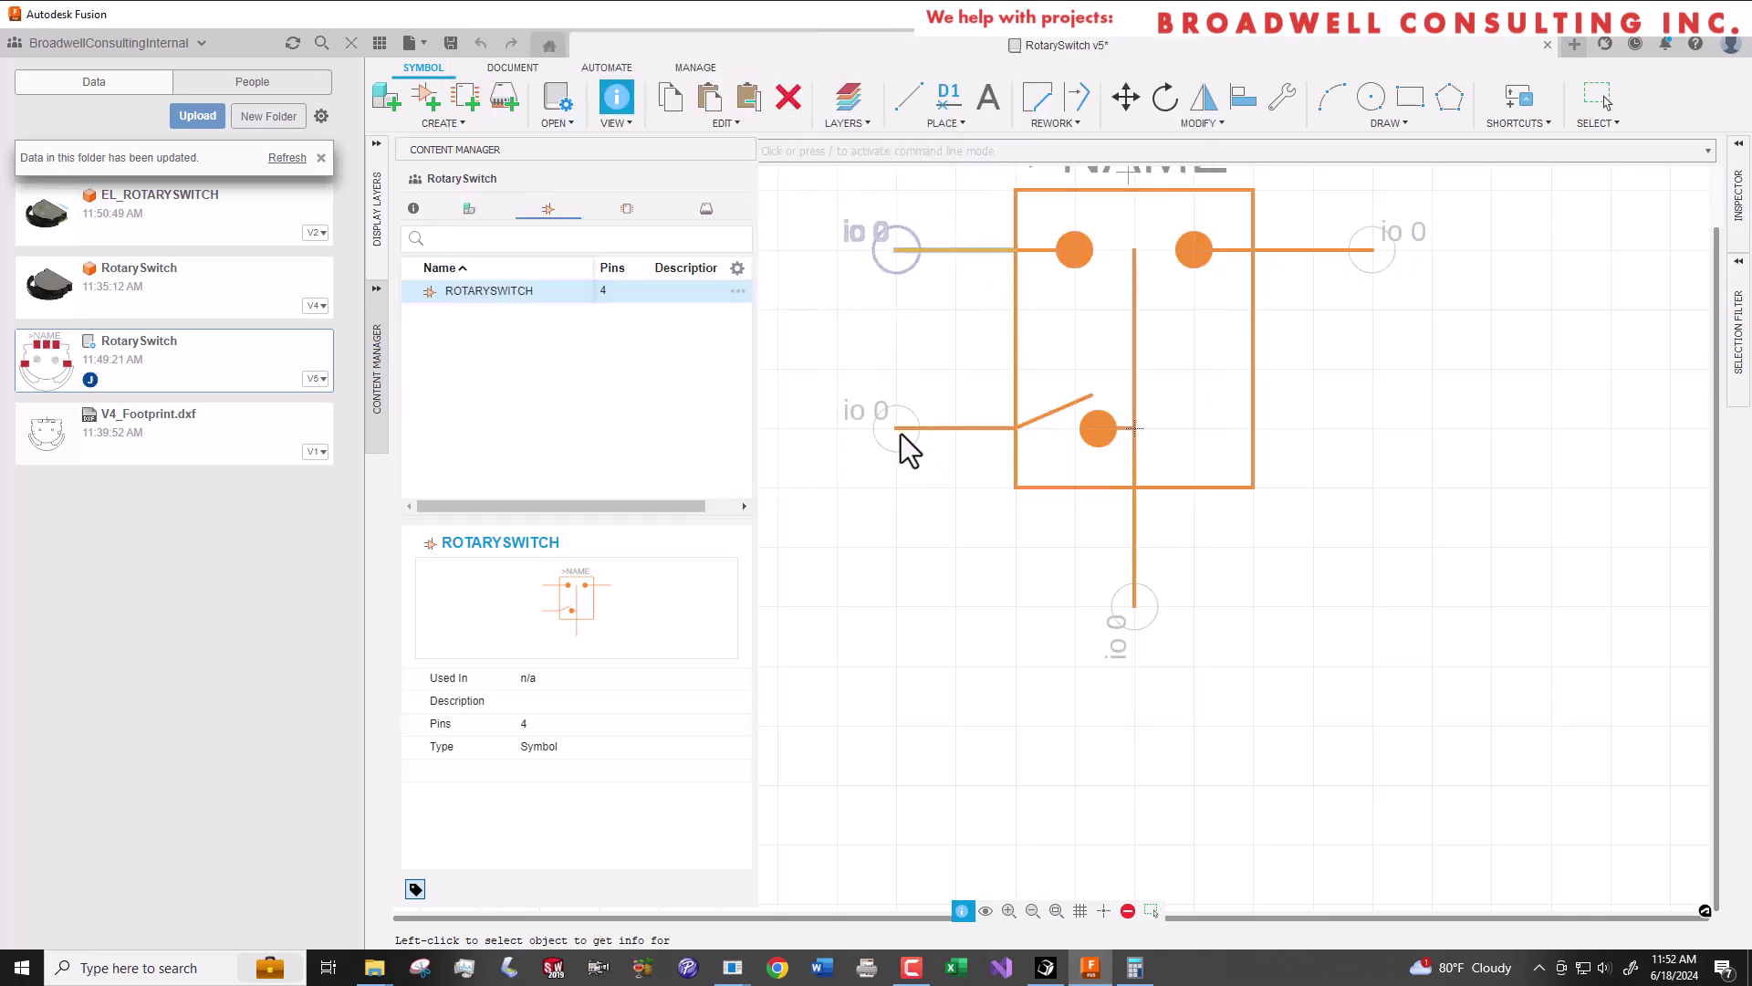
pyautogui.click(900, 426)
pyautogui.press('Escape')
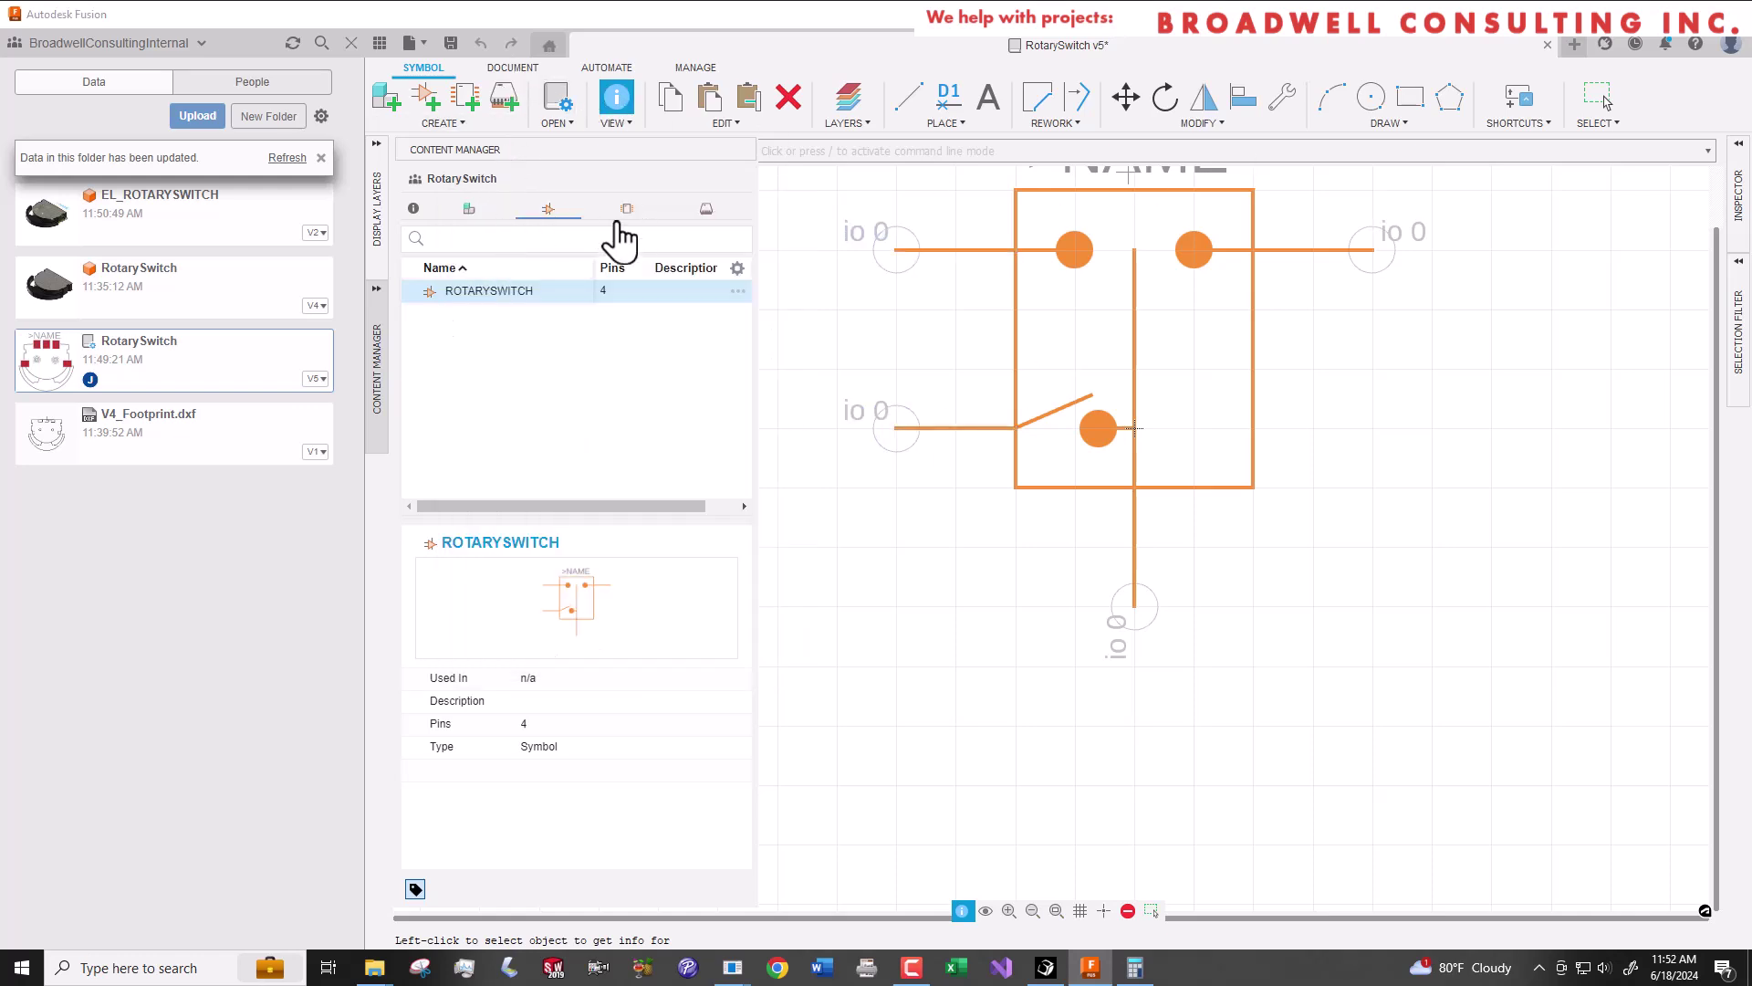
# Open the ROTARYSWITCH footprint and rename pad P$4 to COM.
pyautogui.click(620, 214)
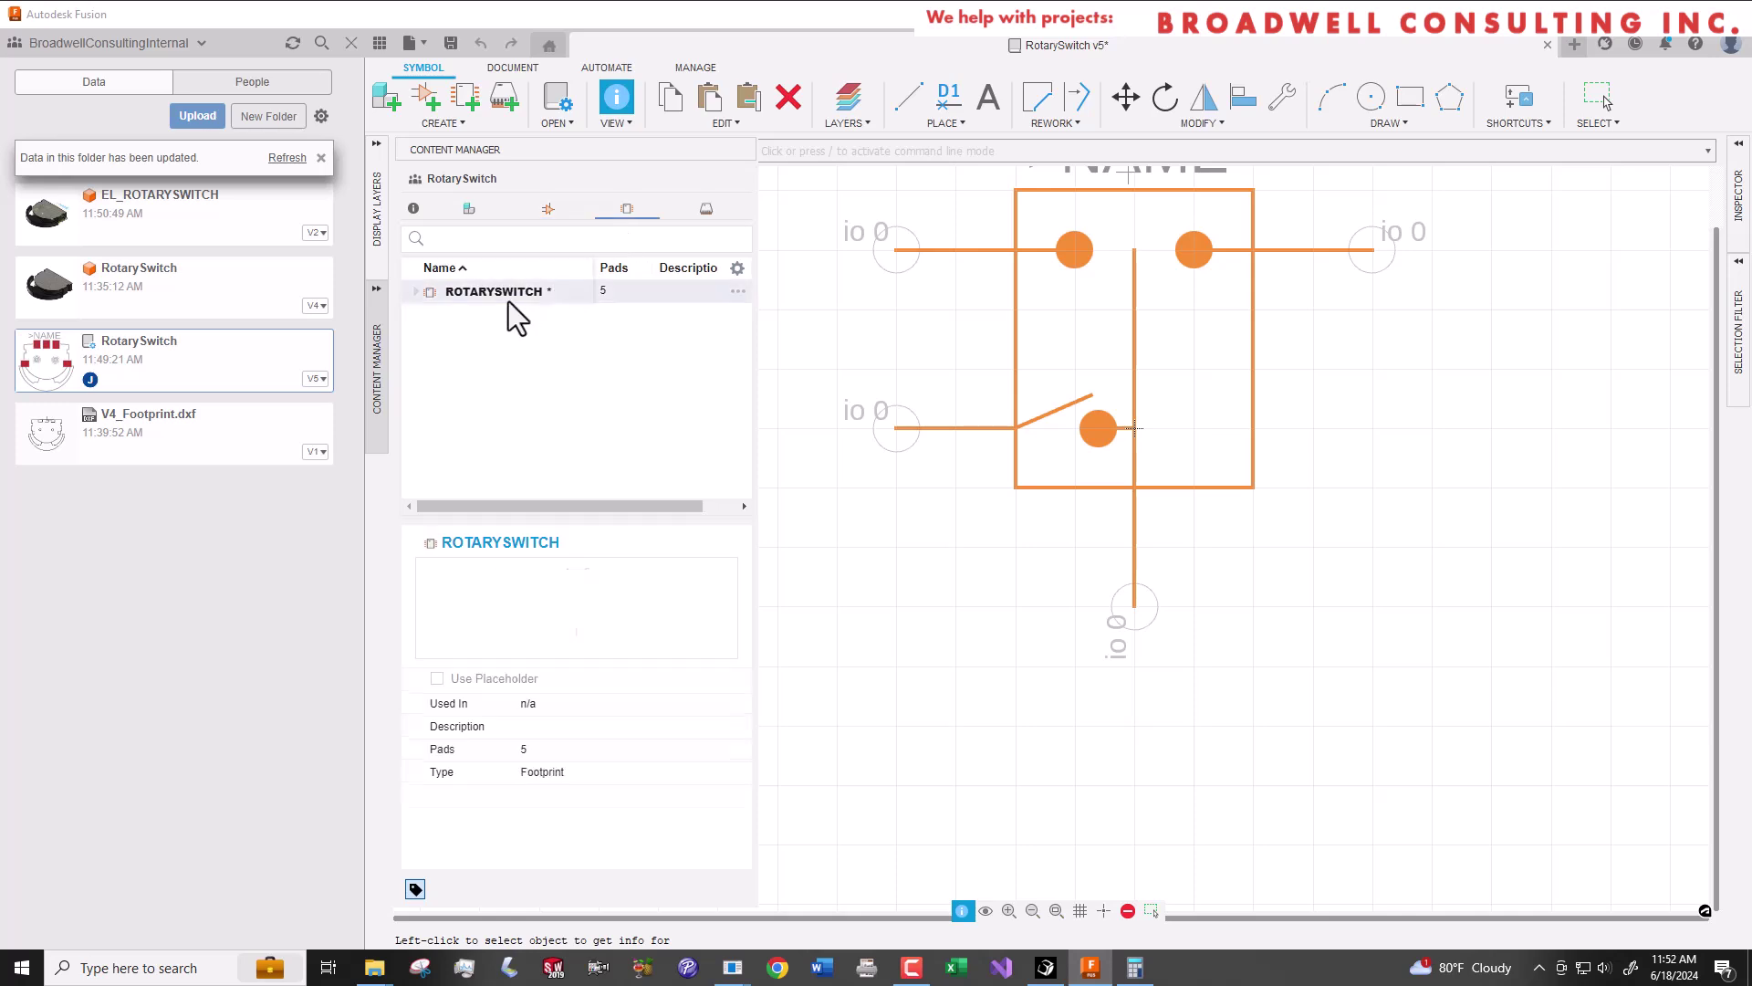
pyautogui.doubleClick(504, 292)
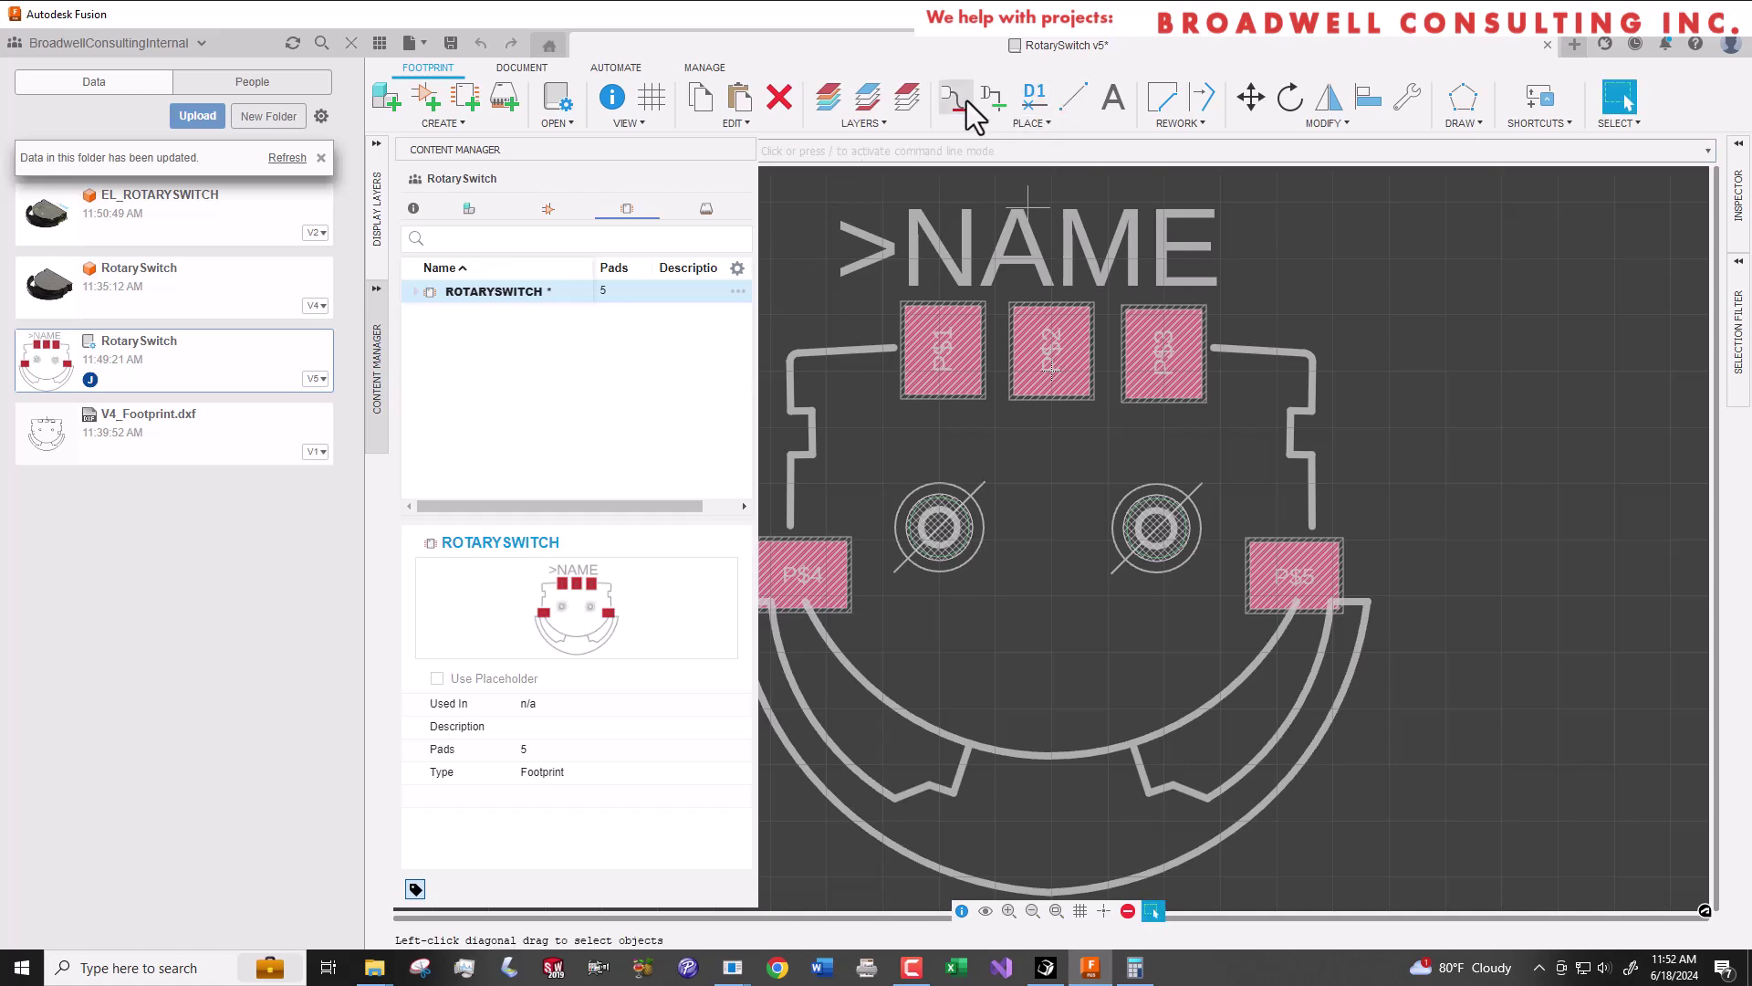
pyautogui.click(612, 99)
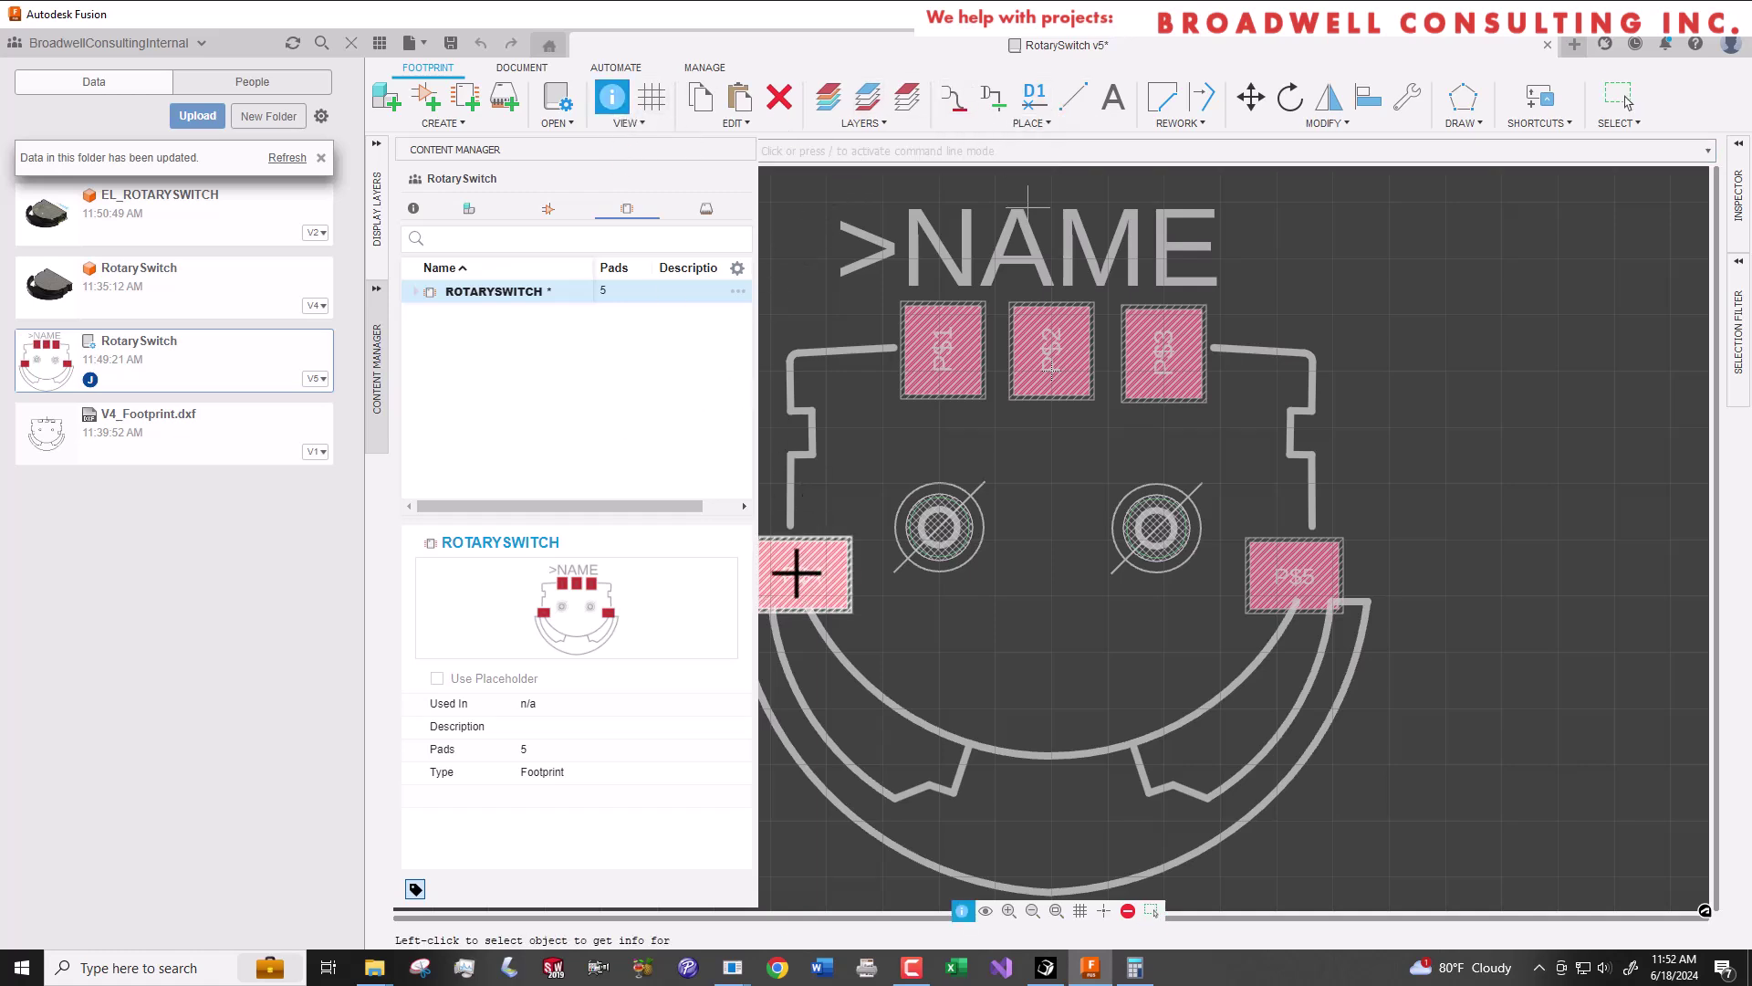
pyautogui.click(797, 573)
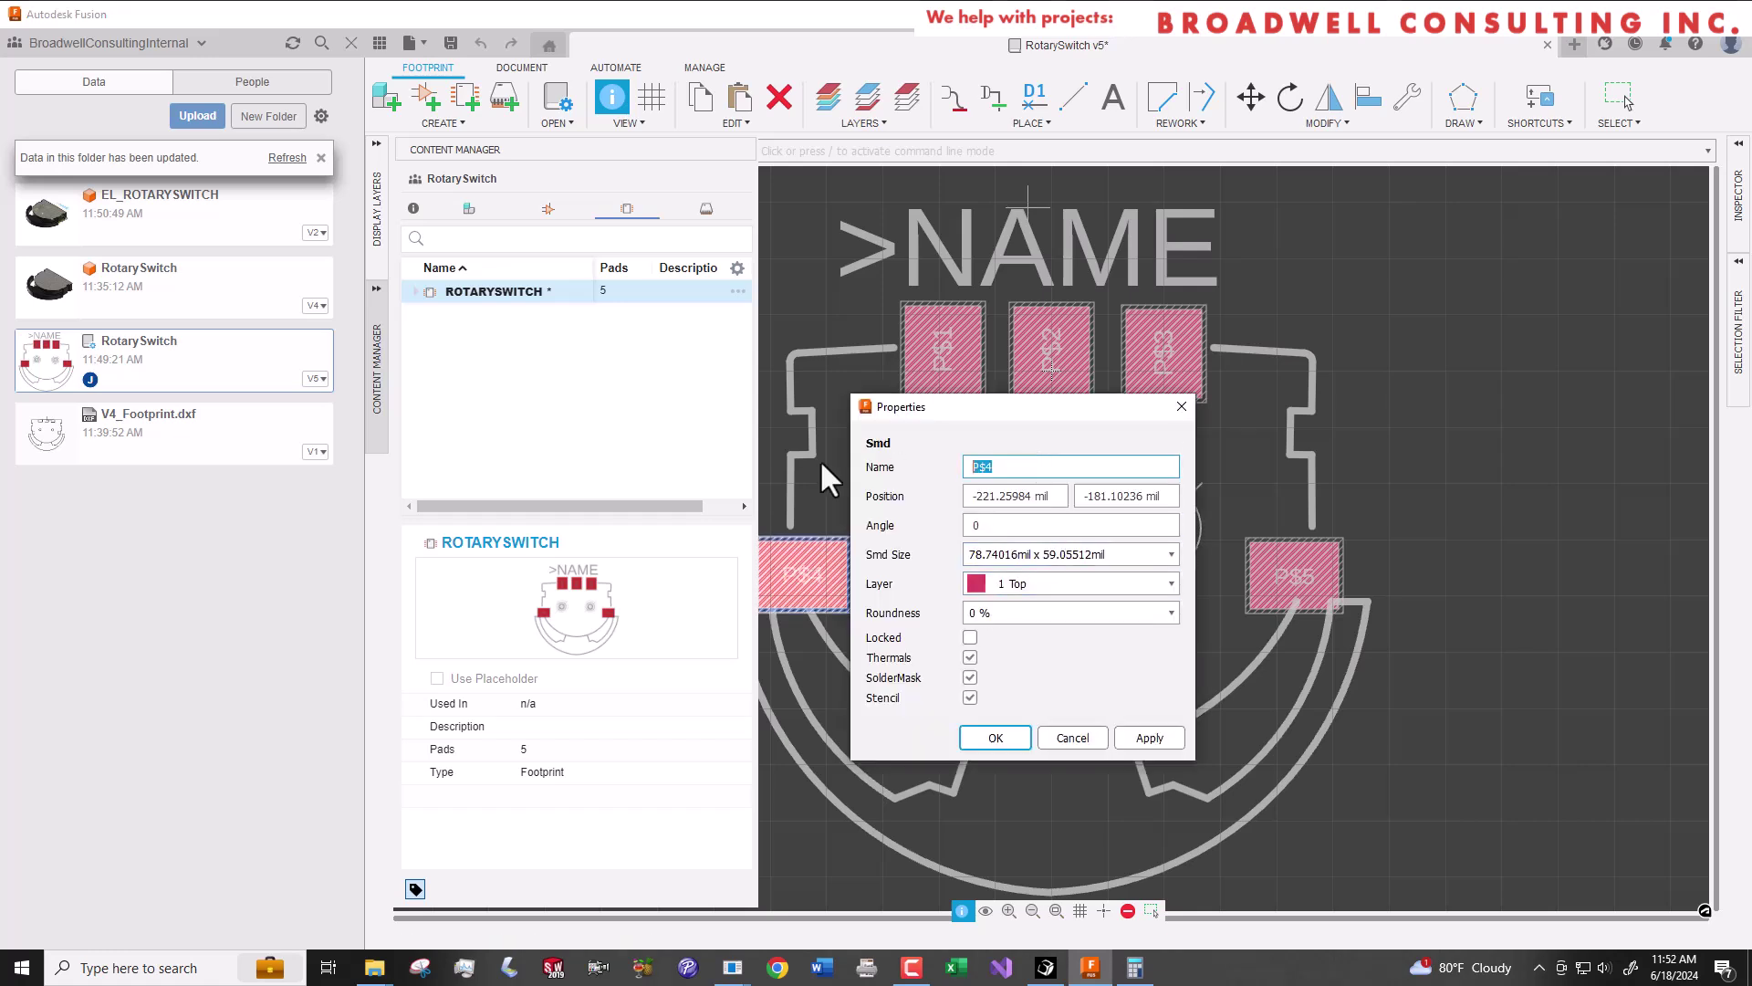
pyautogui.write('COM')
pyautogui.click(994, 738)
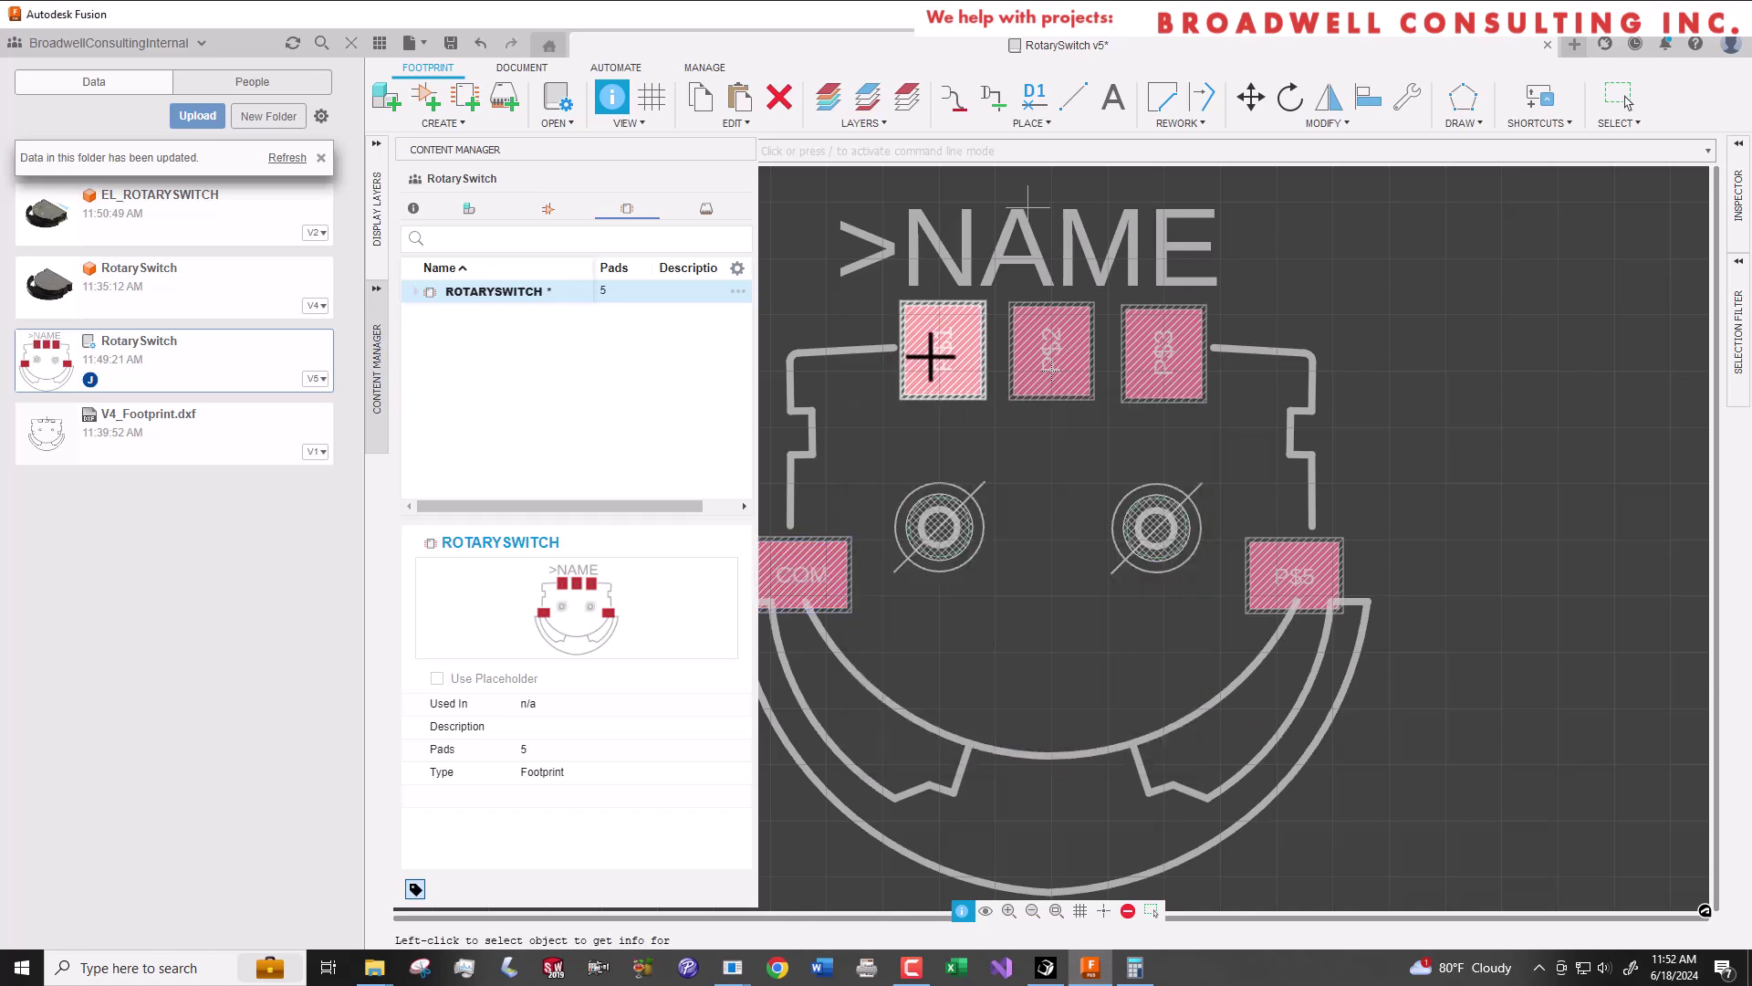
# Rename pad P$1 to A and pad P$3 to B.
pyautogui.click(931, 356)
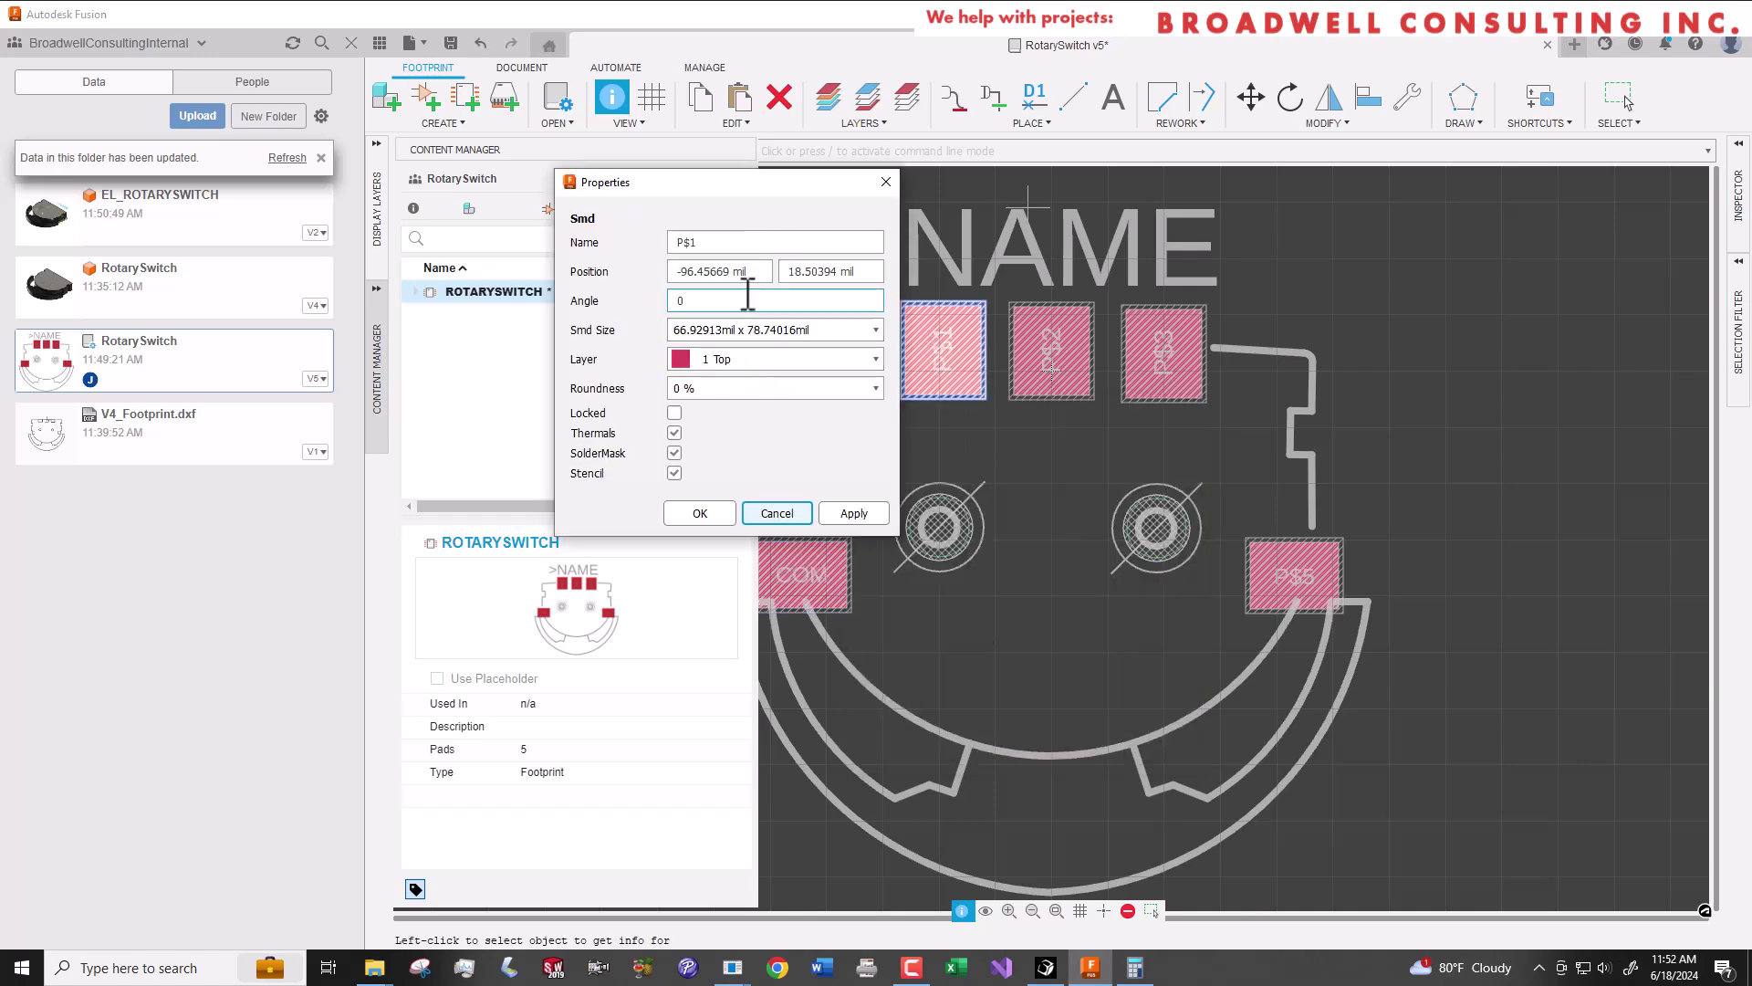
pyautogui.doubleClick(701, 243)
pyautogui.write('A')
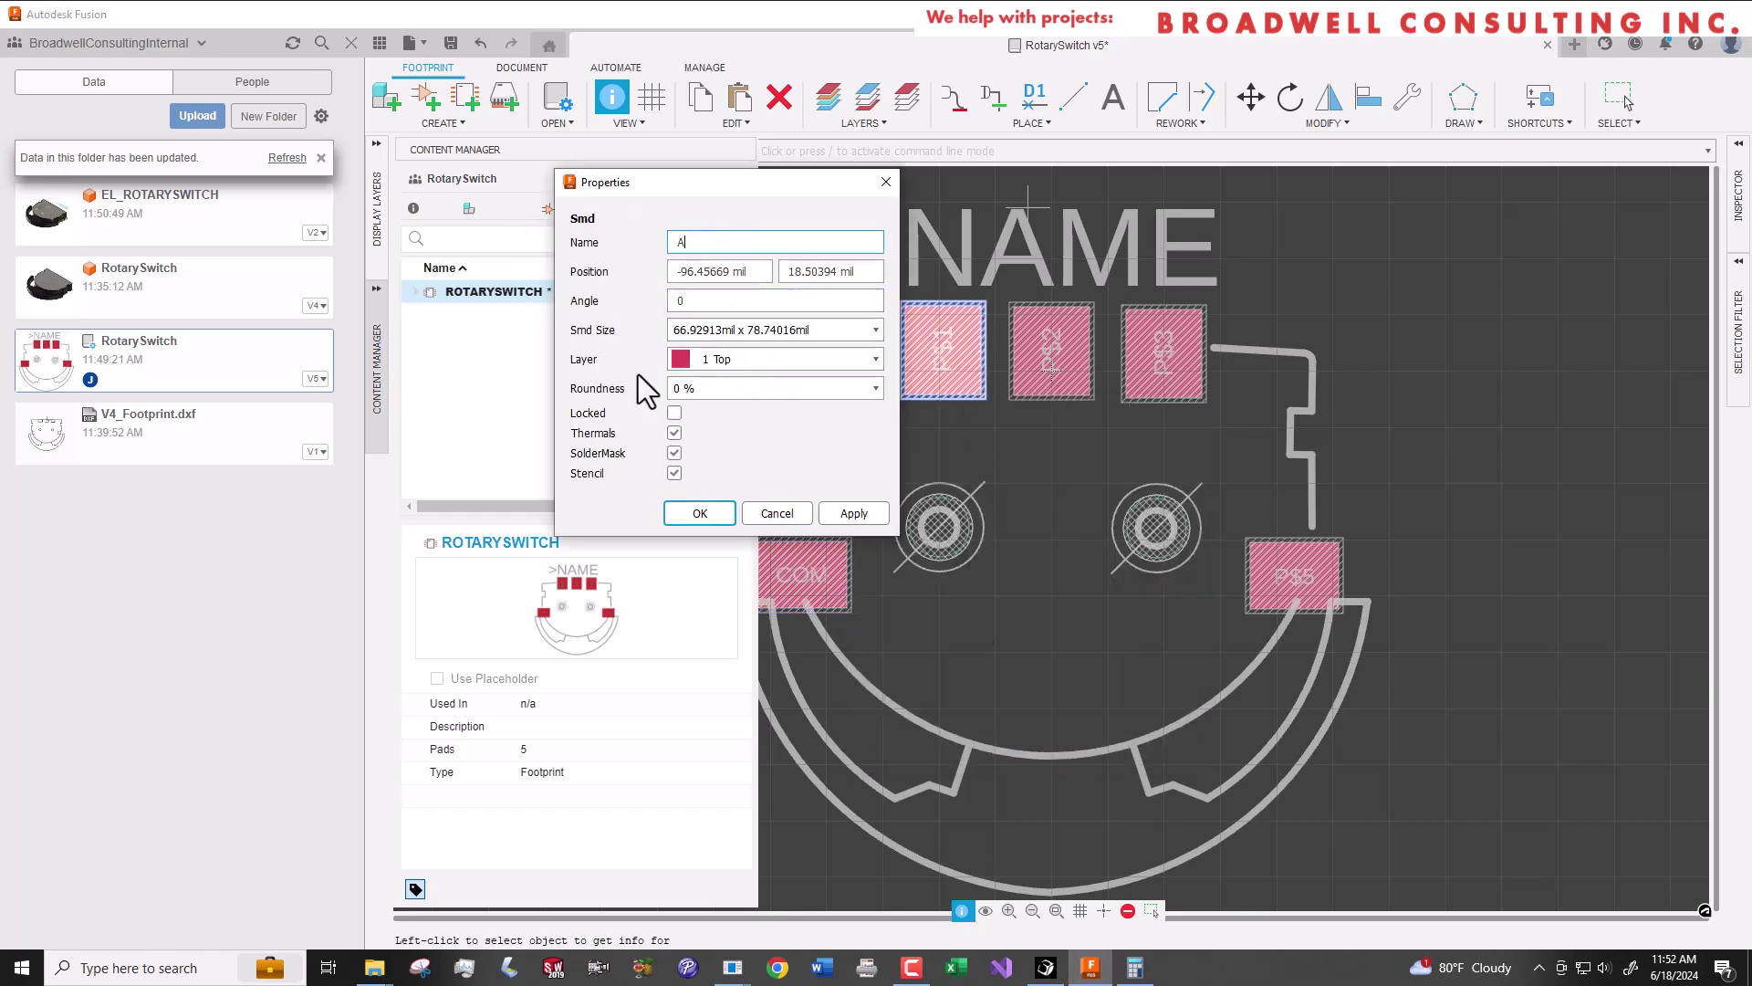
pyautogui.click(708, 518)
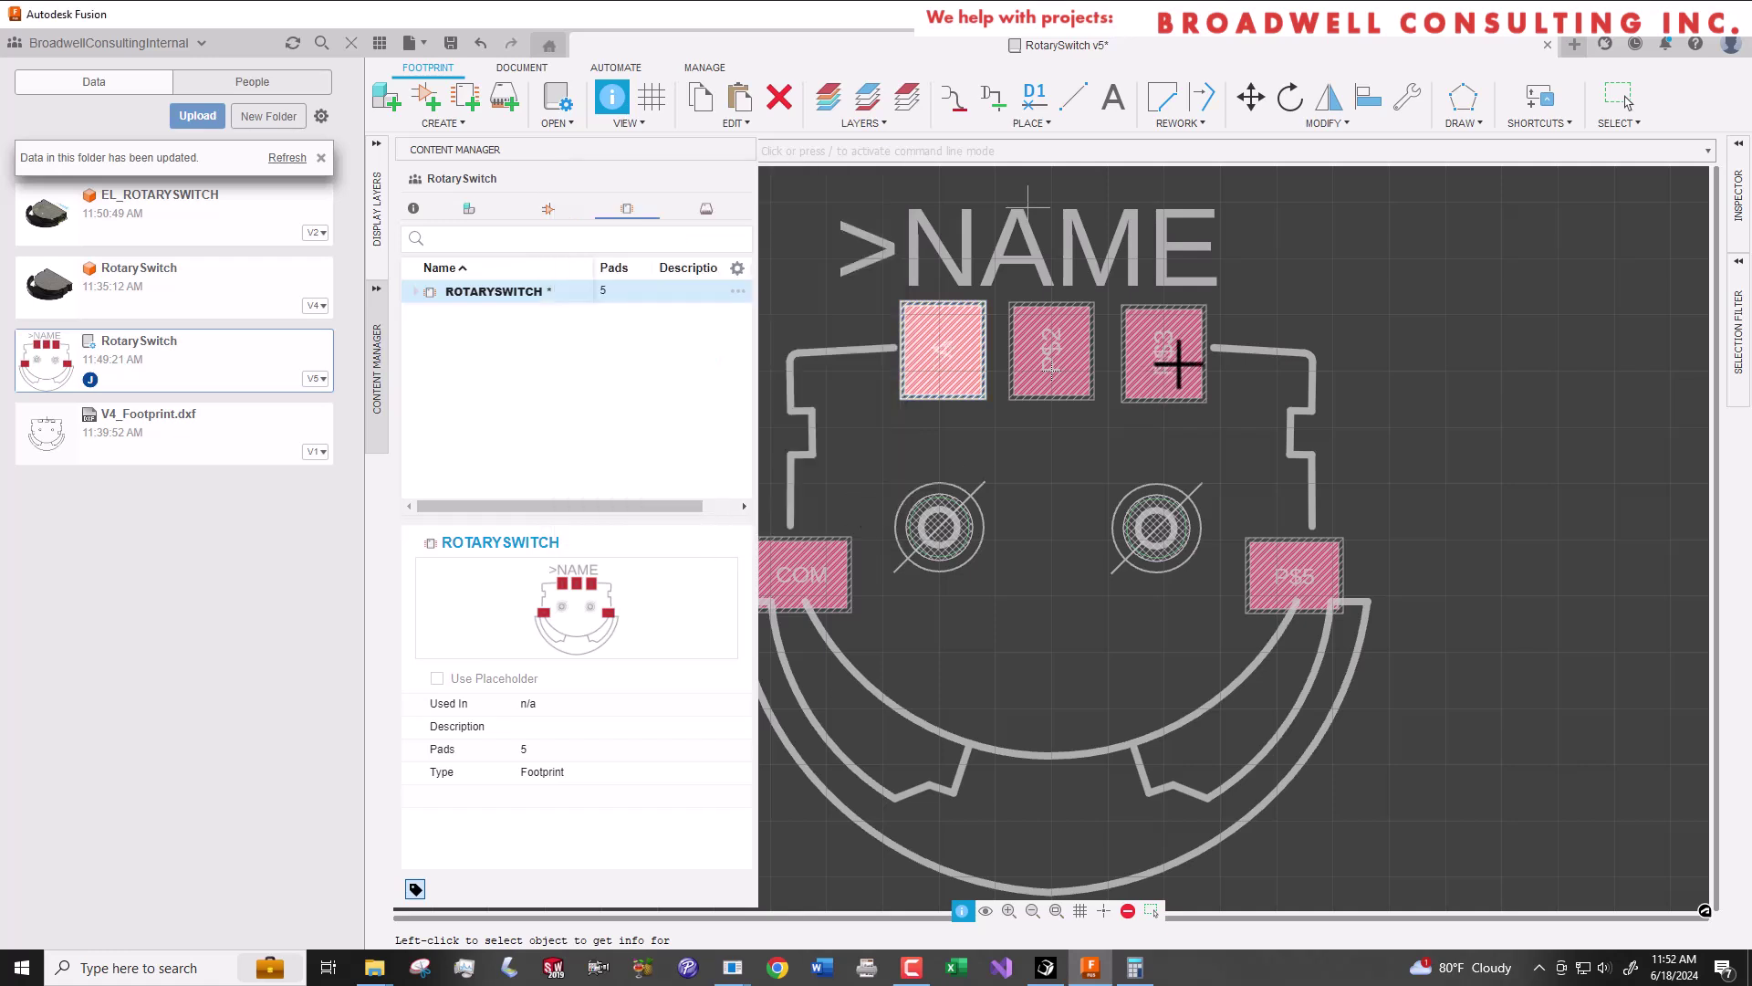
pyautogui.click(1179, 365)
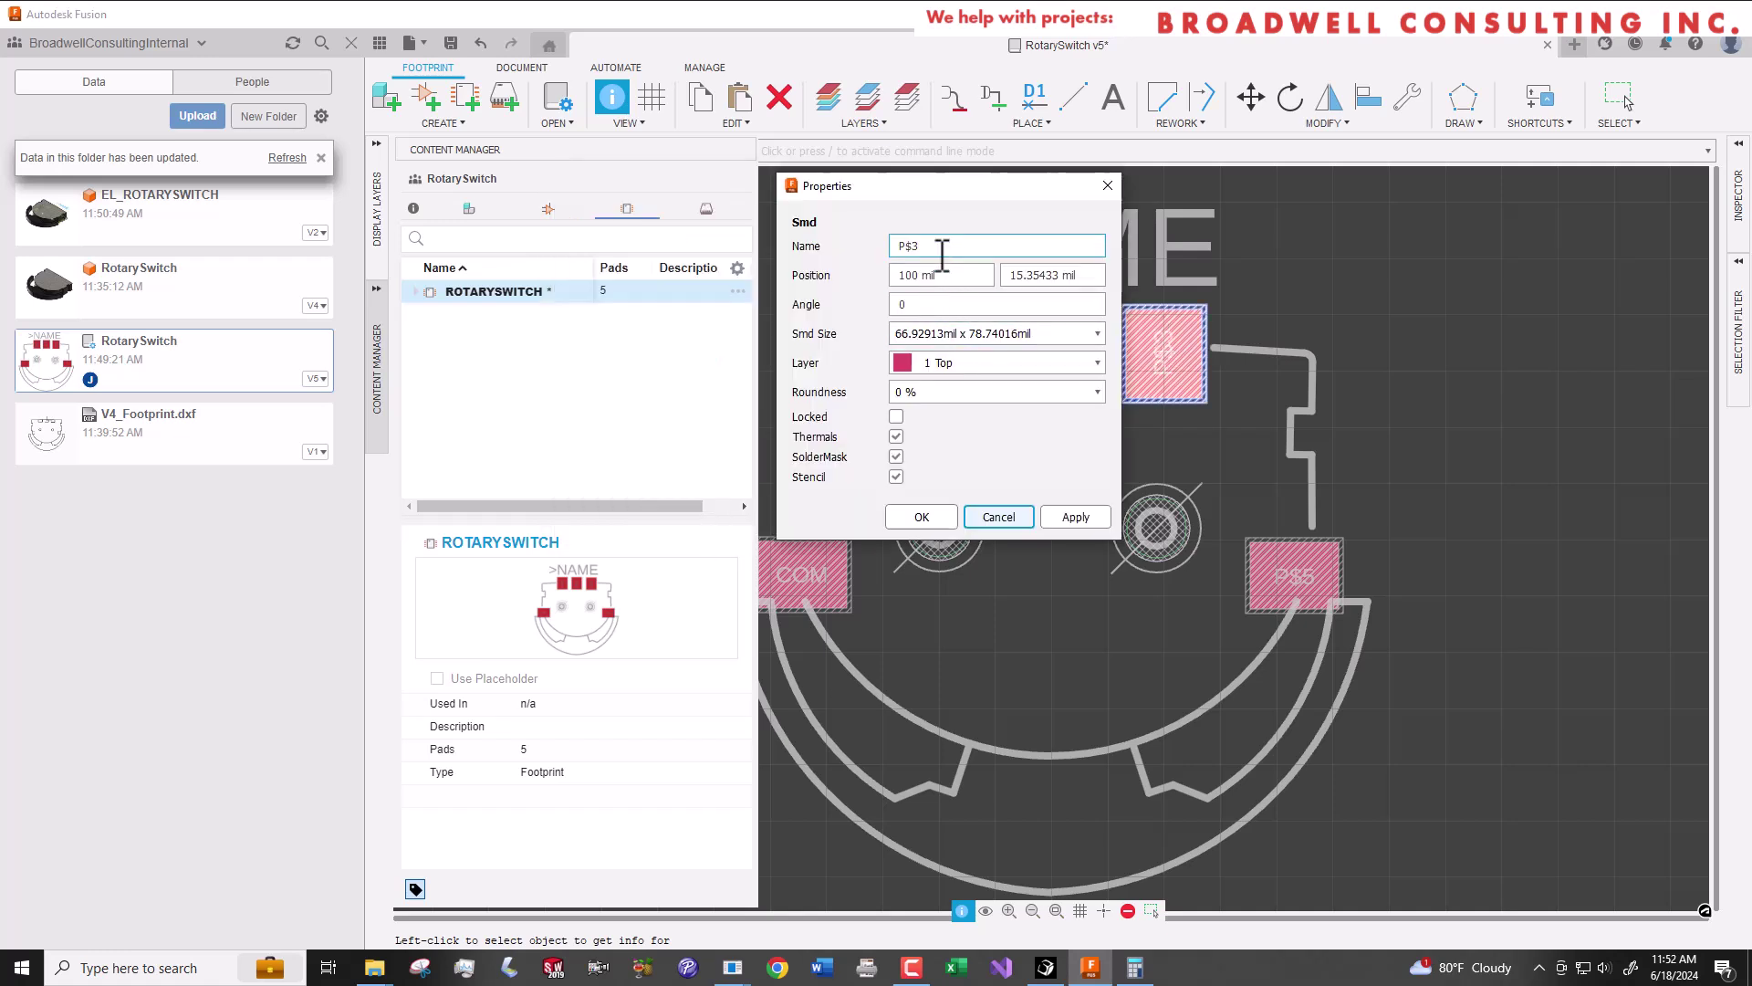
pyautogui.doubleClick(942, 253)
pyautogui.write('B')
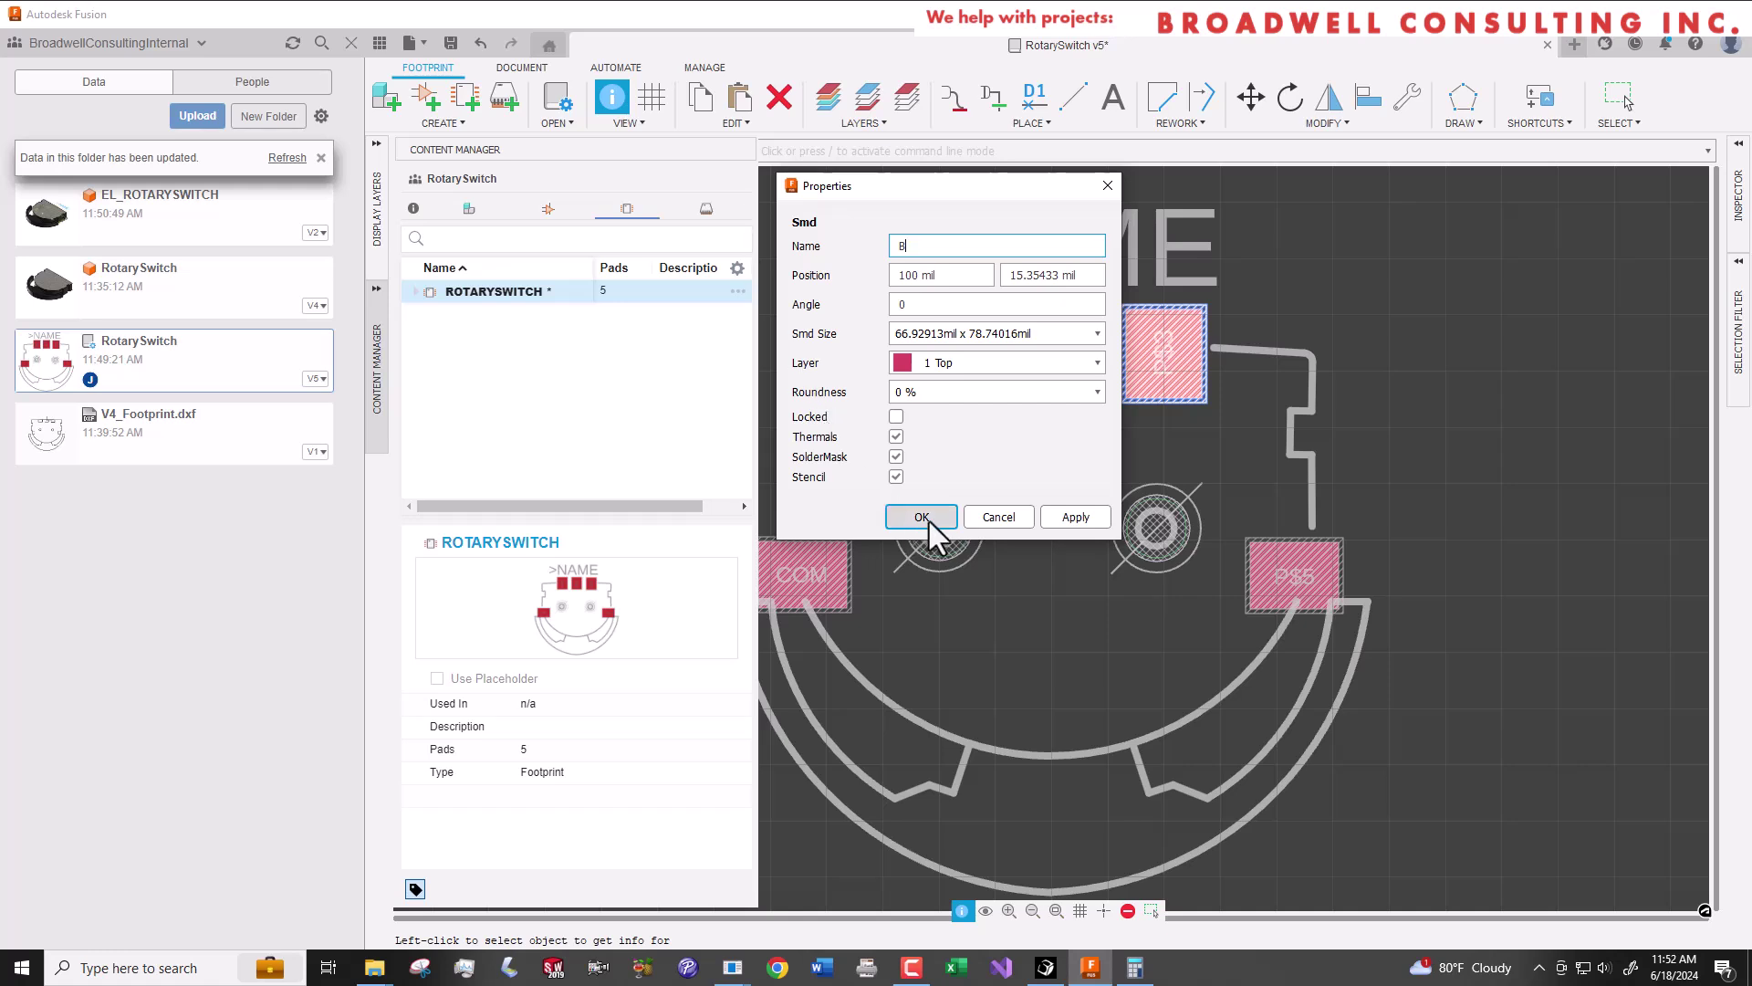
pyautogui.click(921, 517)
# Rename pad P$2 to W and pad P$5 to NC.
pyautogui.click(1049, 349)
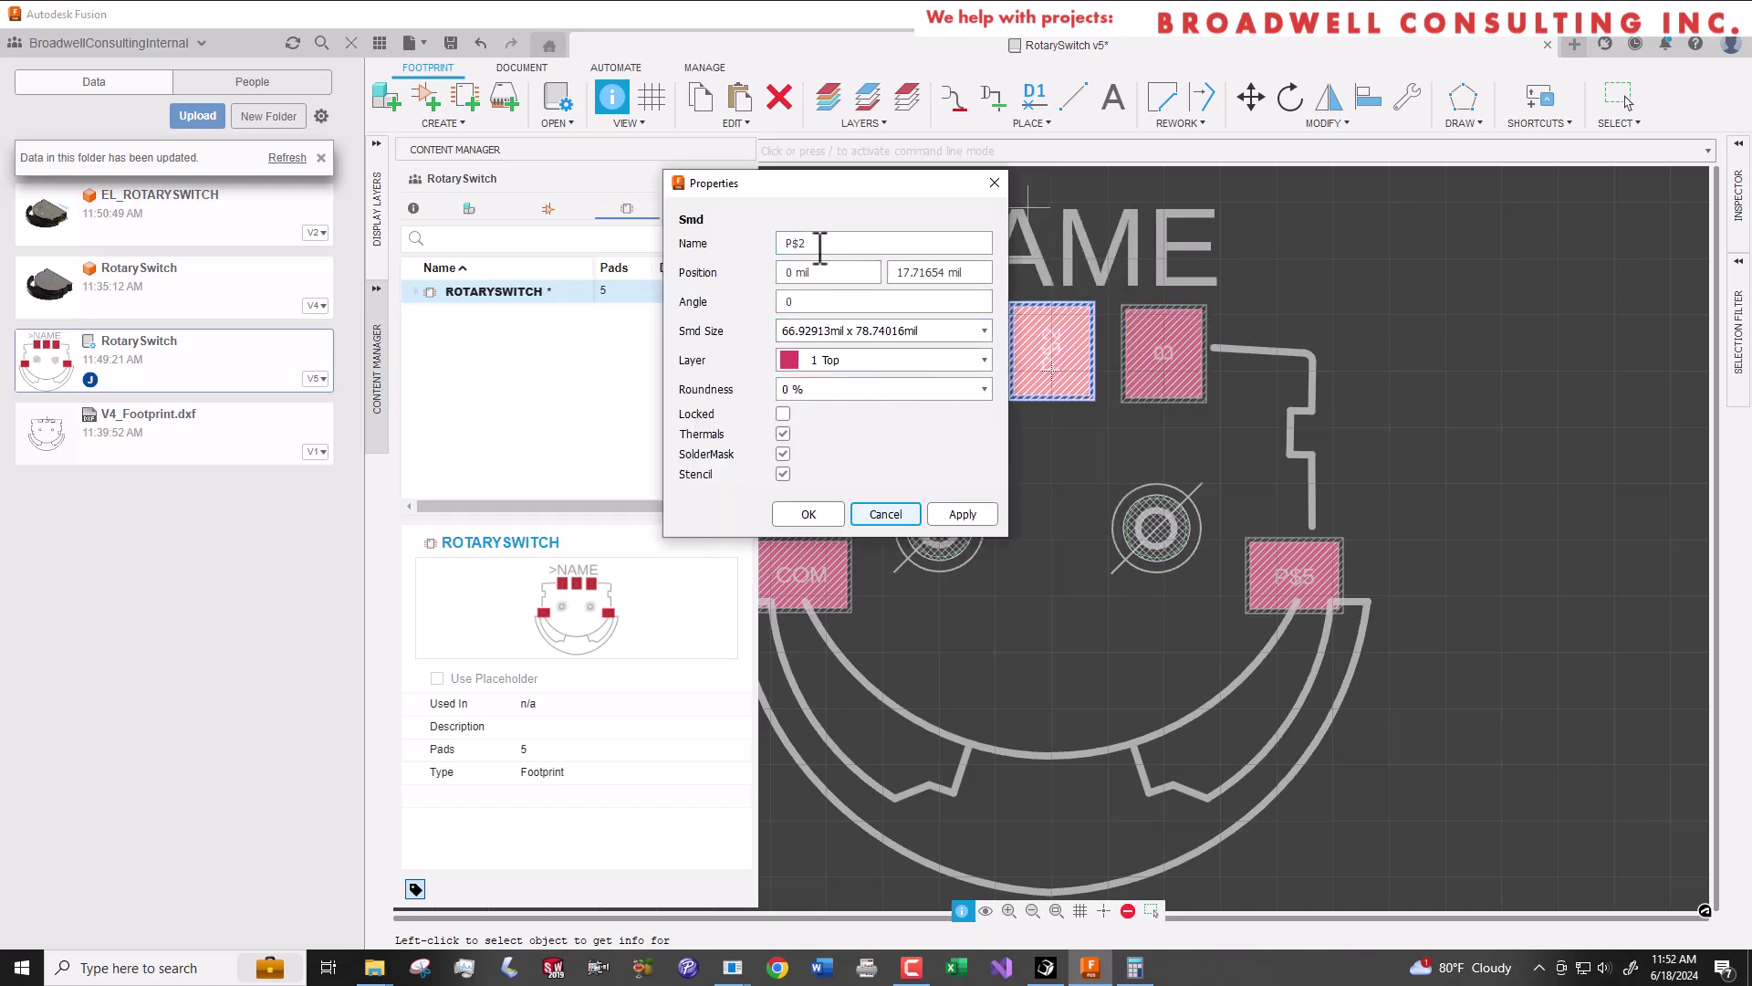
pyautogui.doubleClick(820, 244)
pyautogui.write('W')
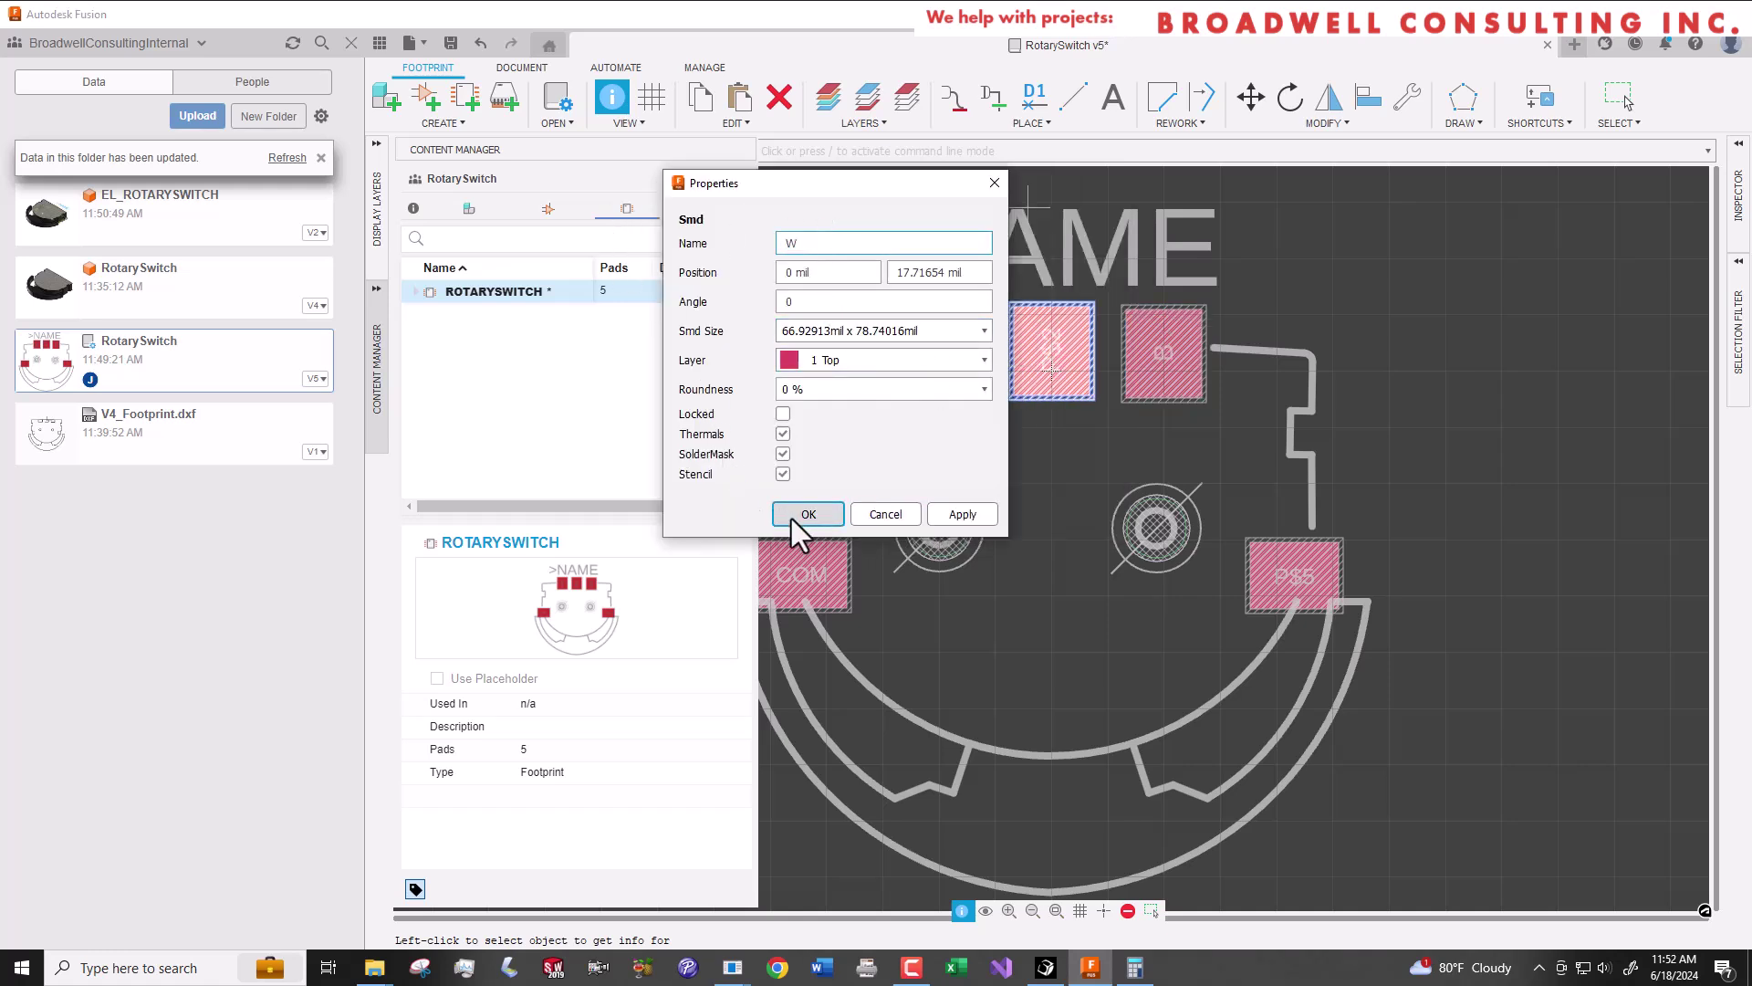
pyautogui.click(800, 515)
pyautogui.click(1297, 573)
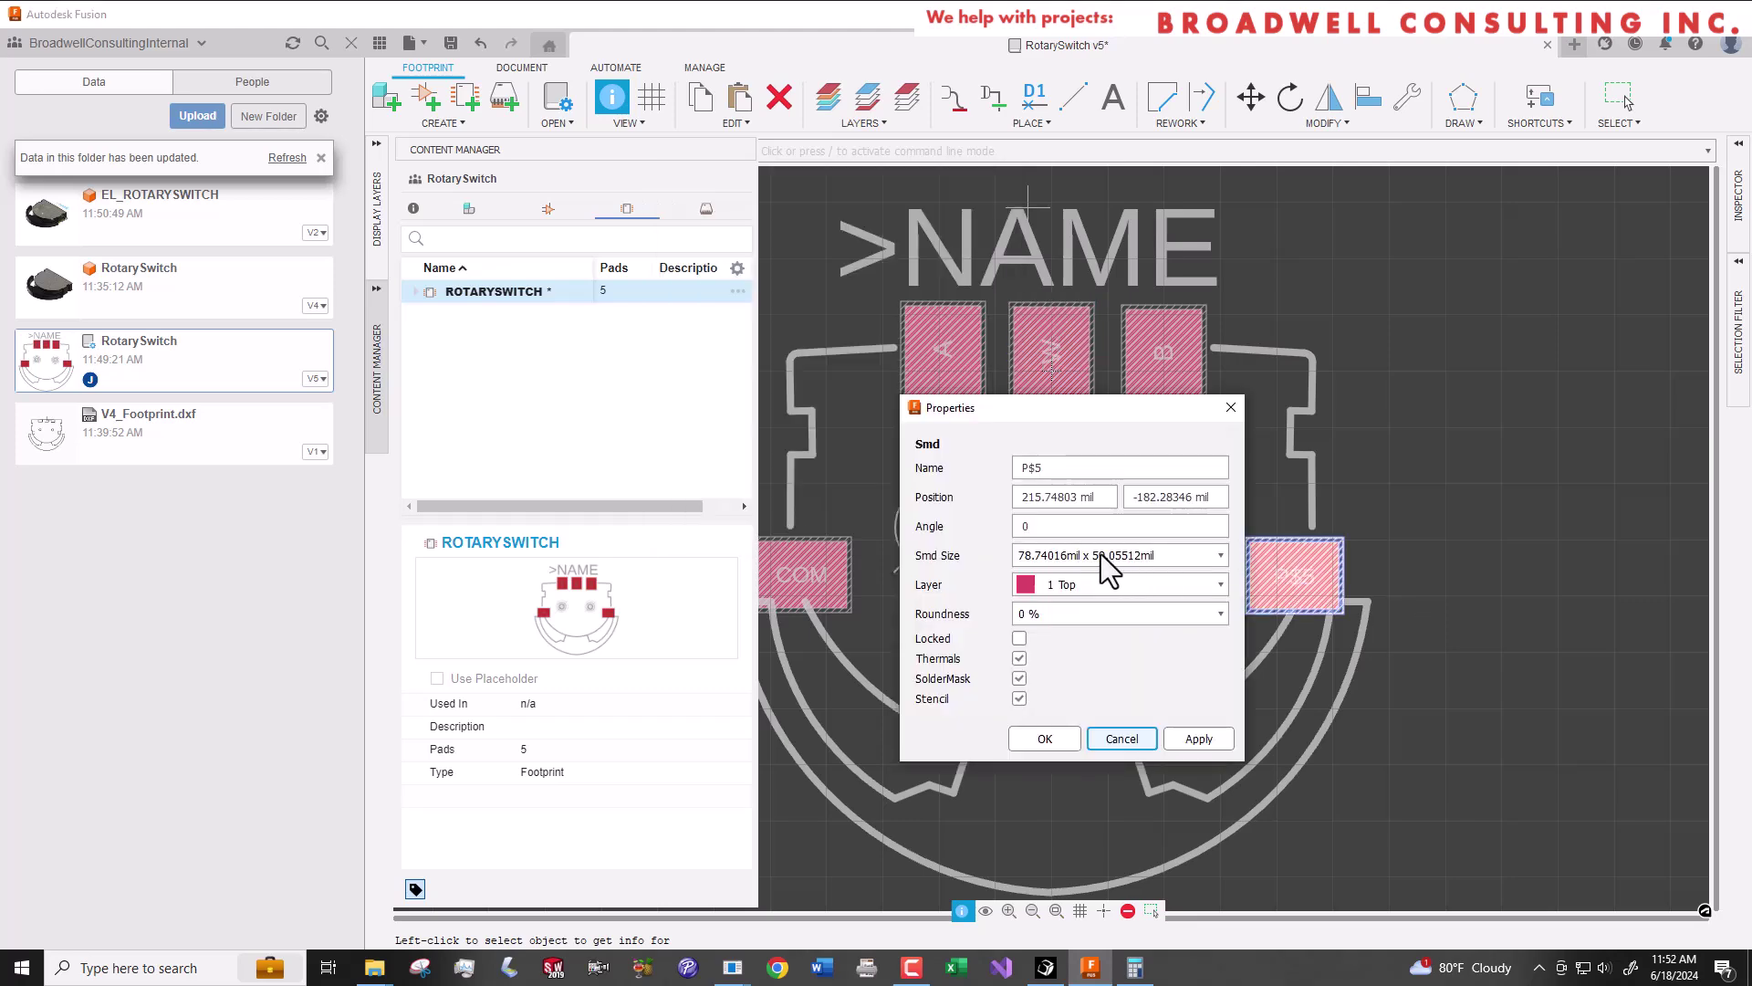
pyautogui.doubleClick(1050, 467)
pyautogui.write('NC')
pyautogui.press('Return')
pyautogui.scroll(-4, 852, 394)
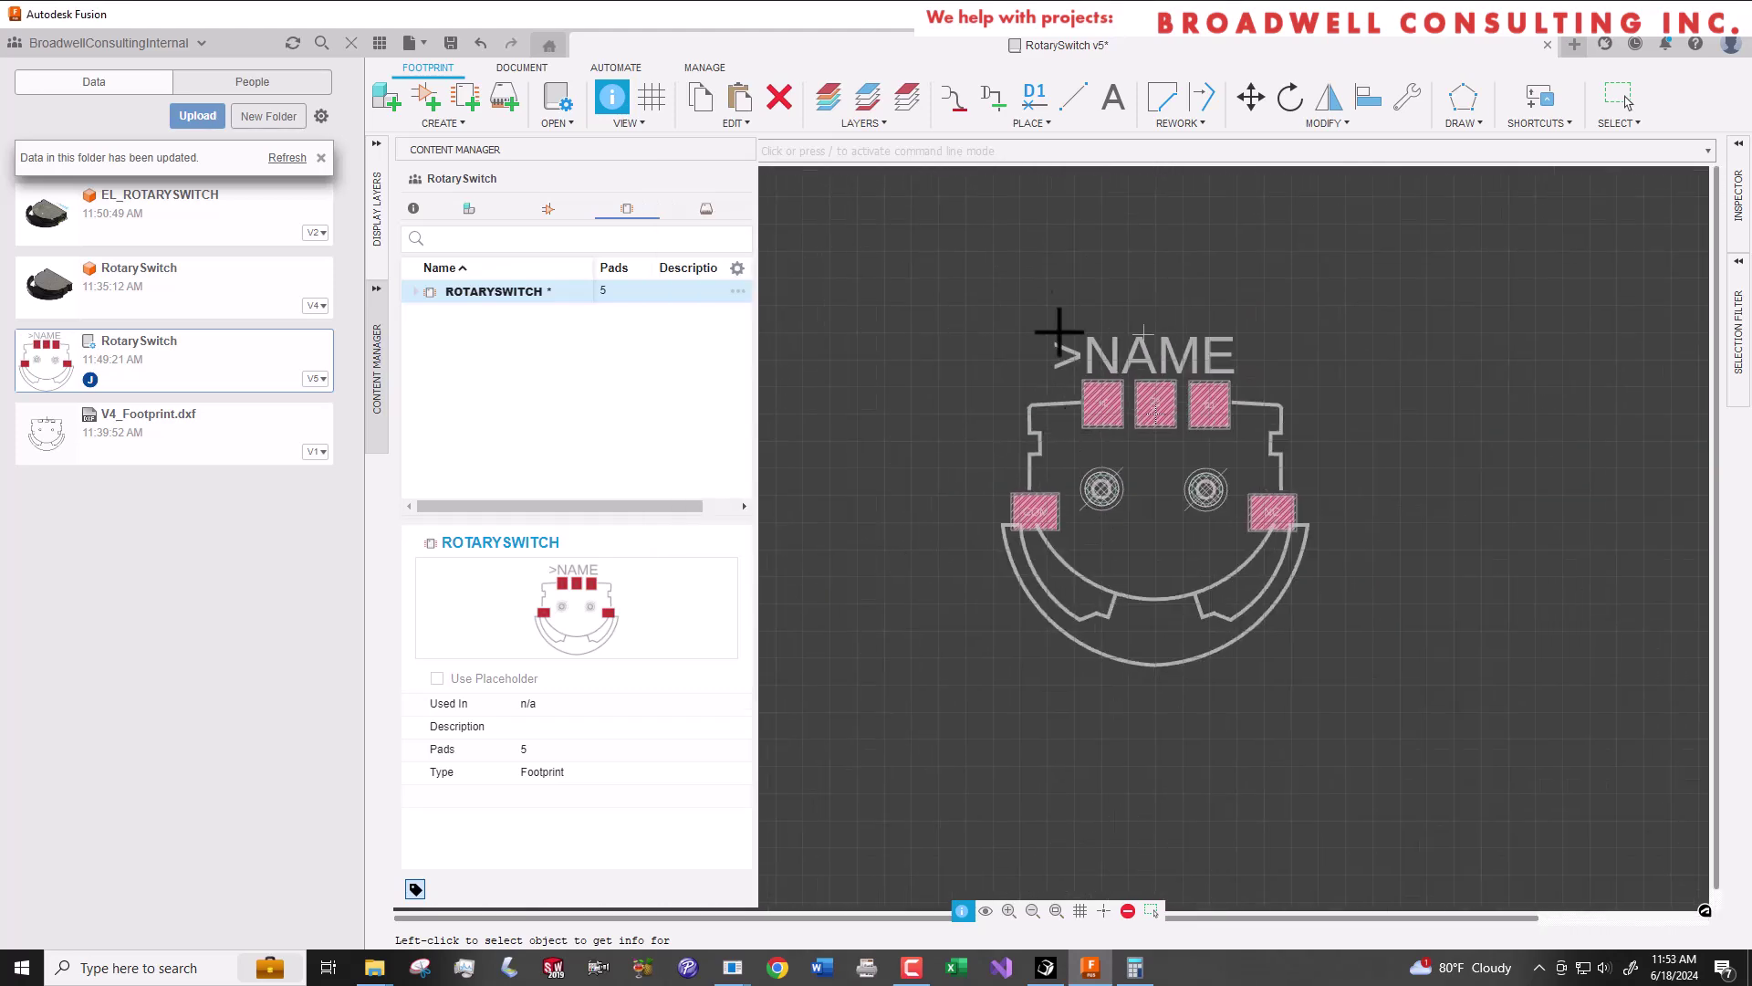
# Save the footprint and create a new component named ROTARYSWITCH.
pyautogui.click(450, 43)
pyautogui.press('Return')
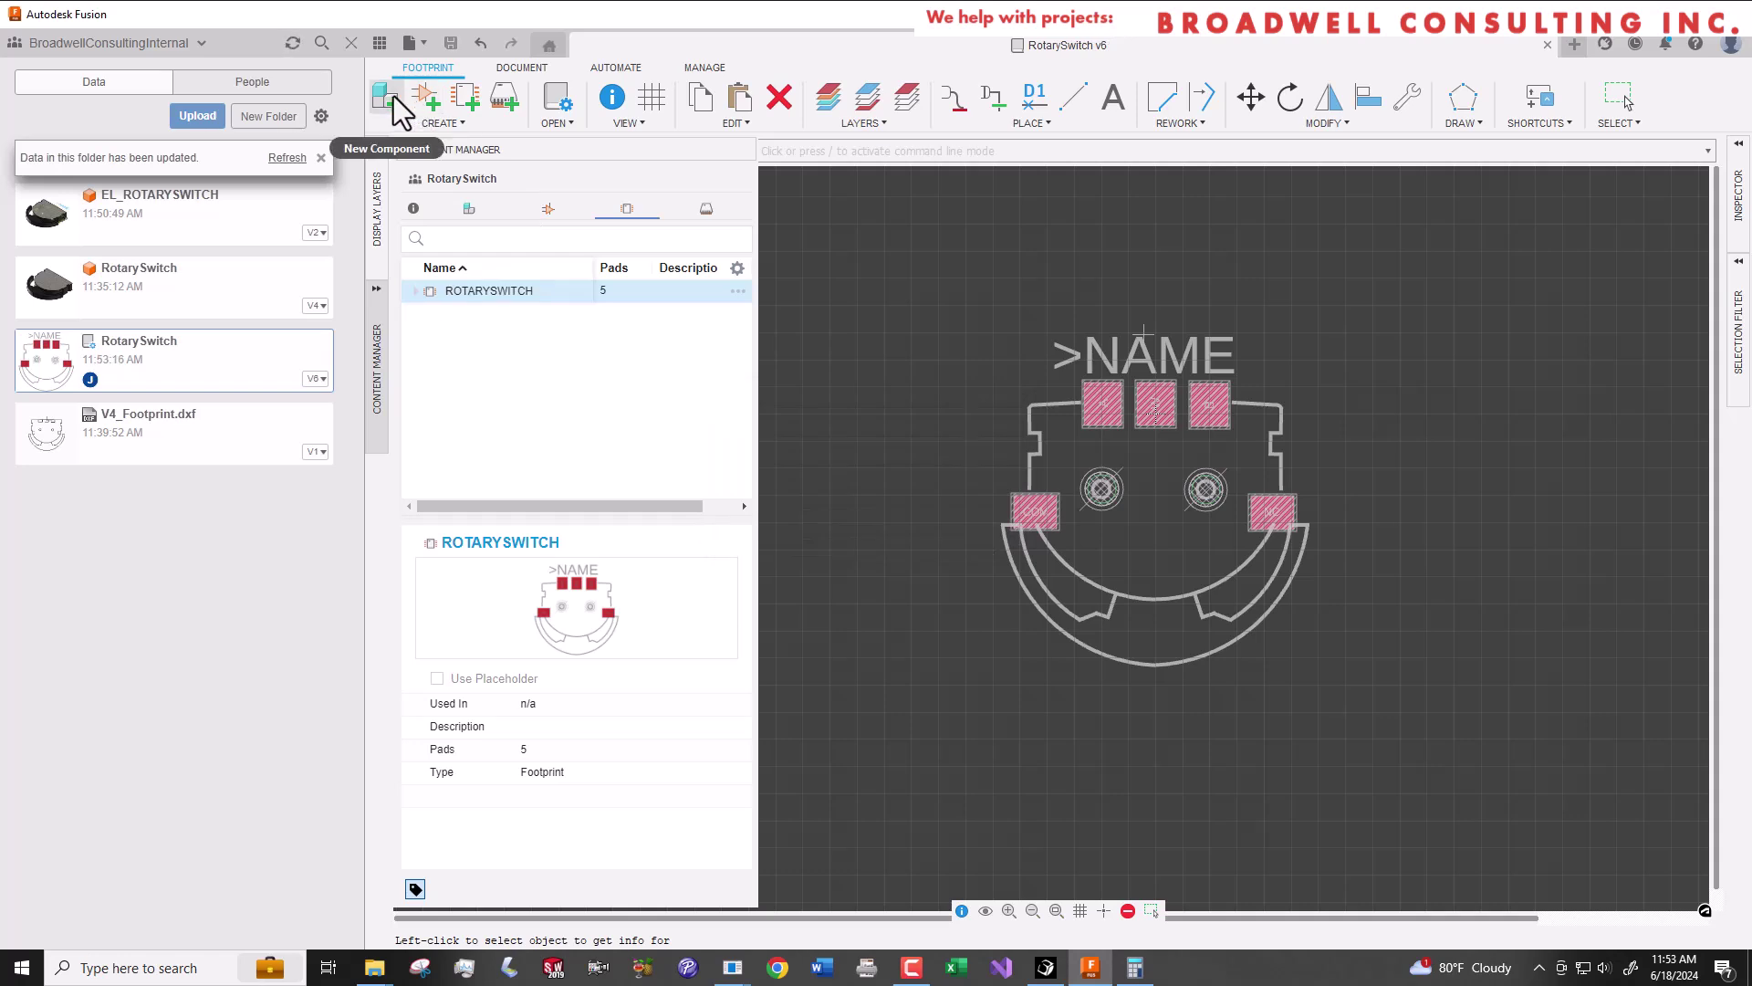
pyautogui.click(393, 98)
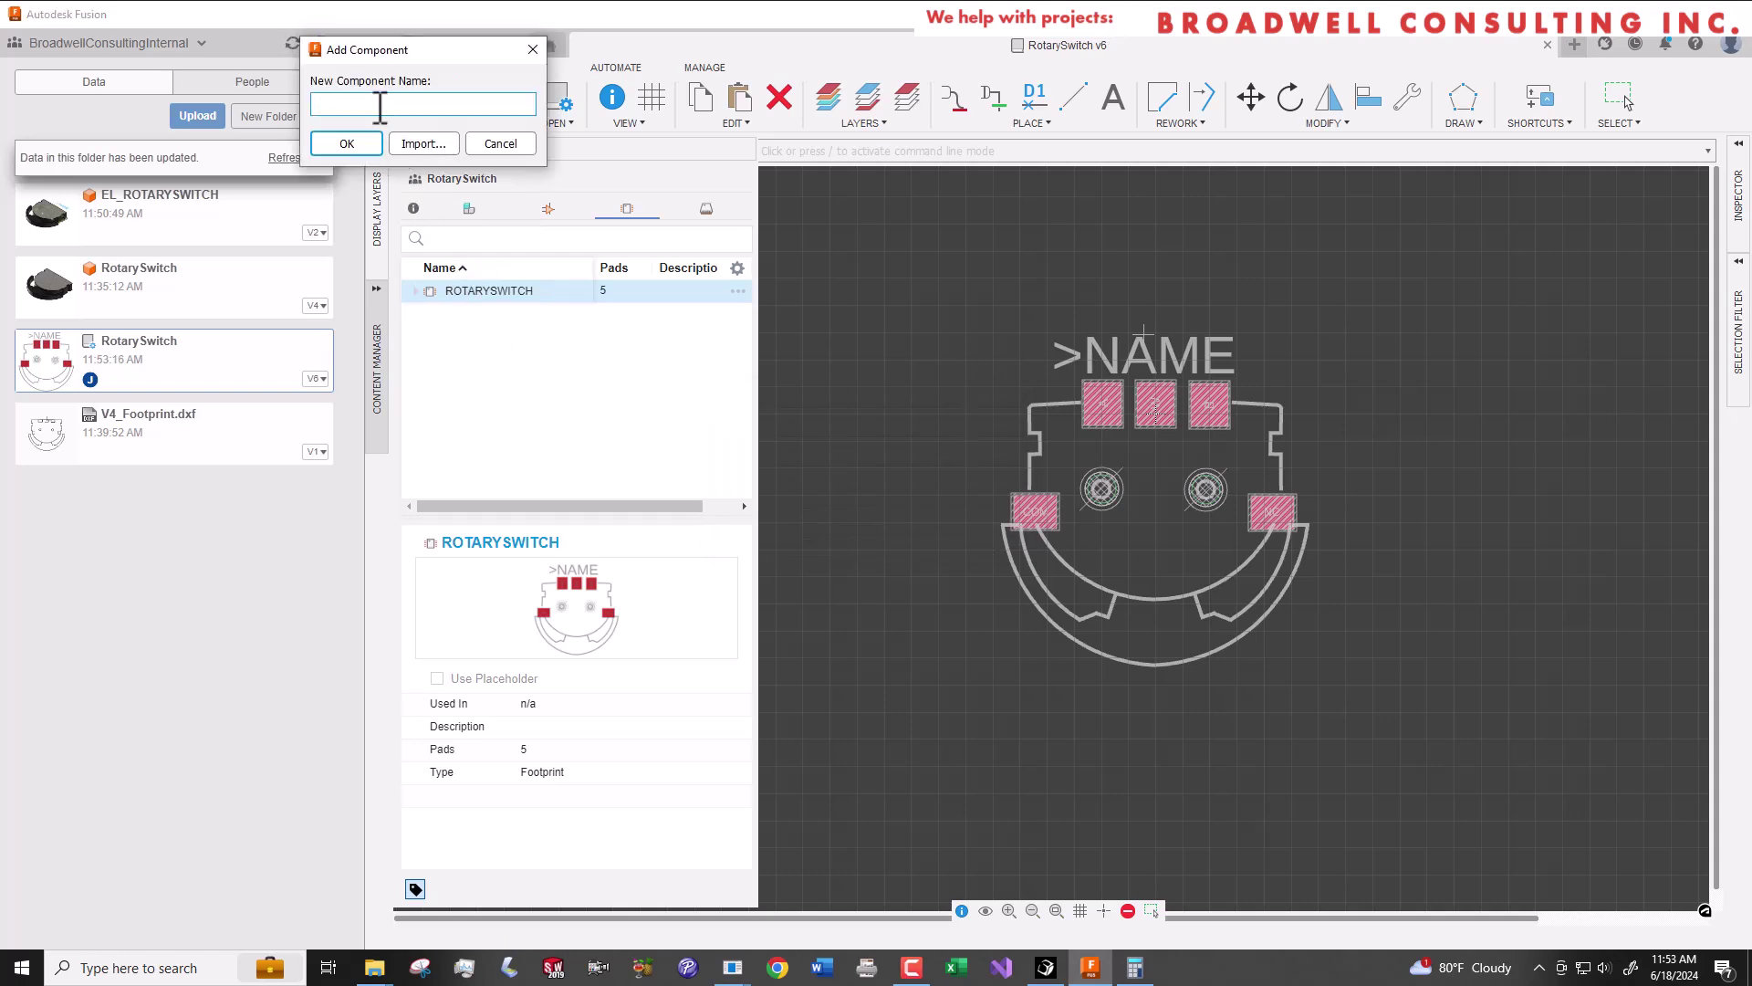
pyautogui.write('ROTARYSWITCH')
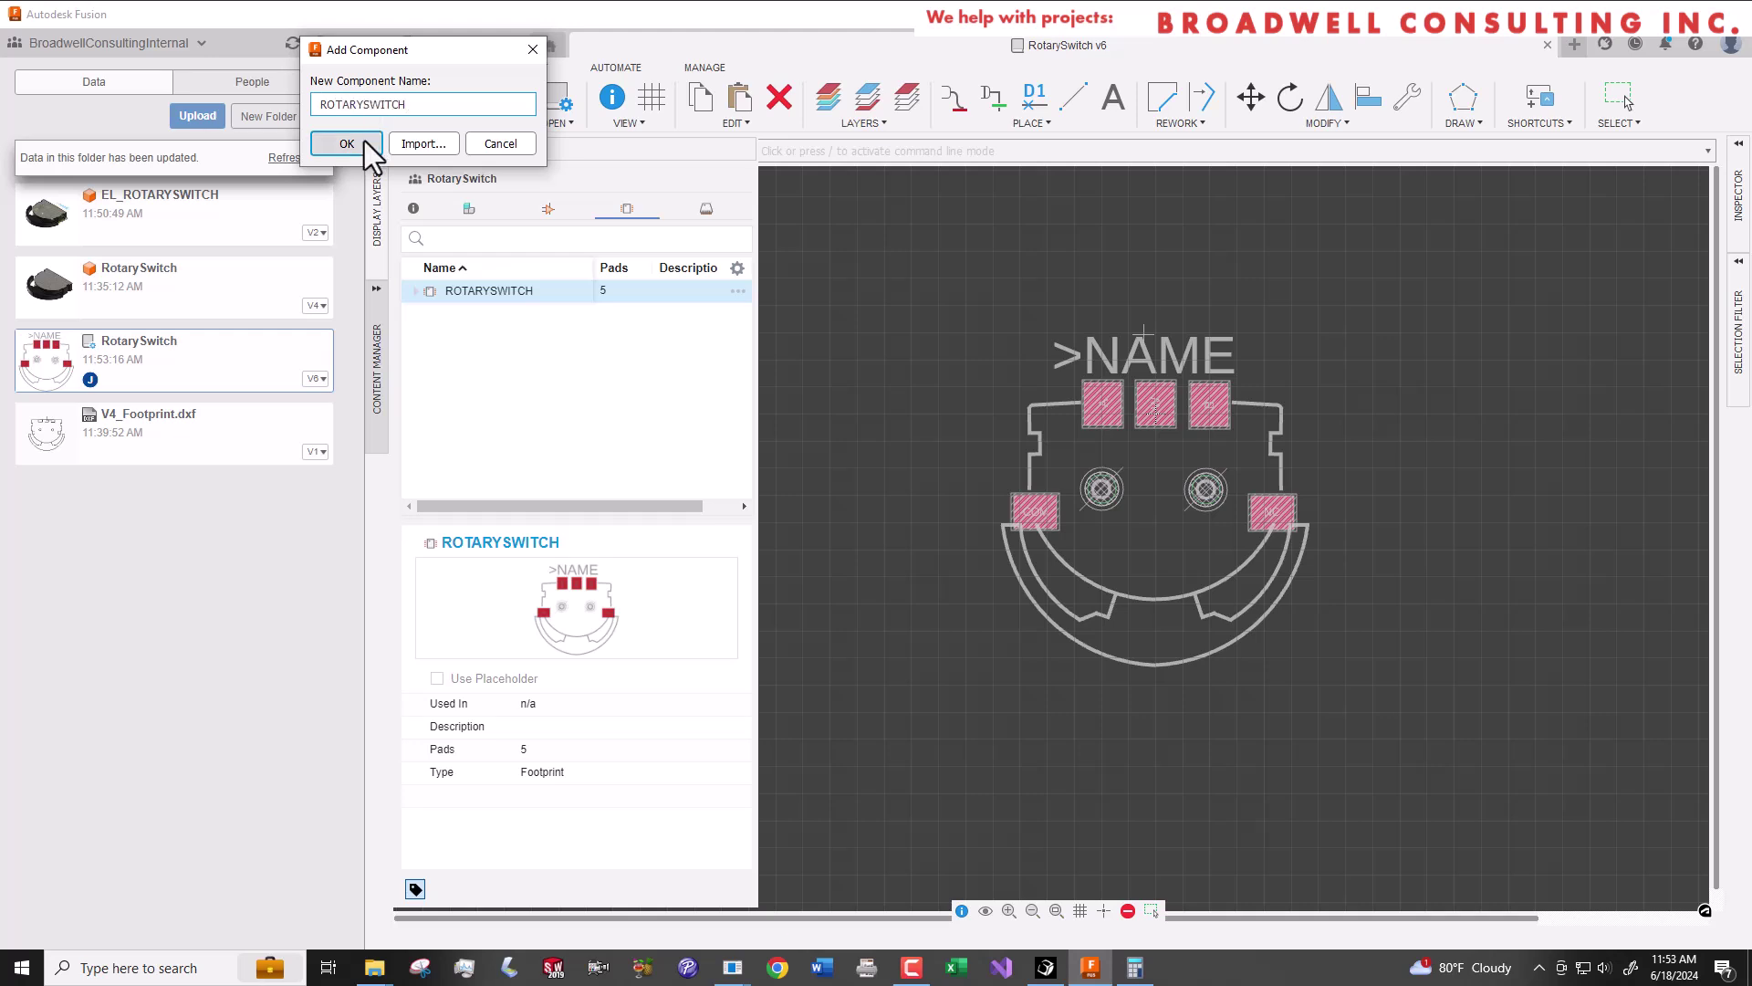
pyautogui.click(363, 145)
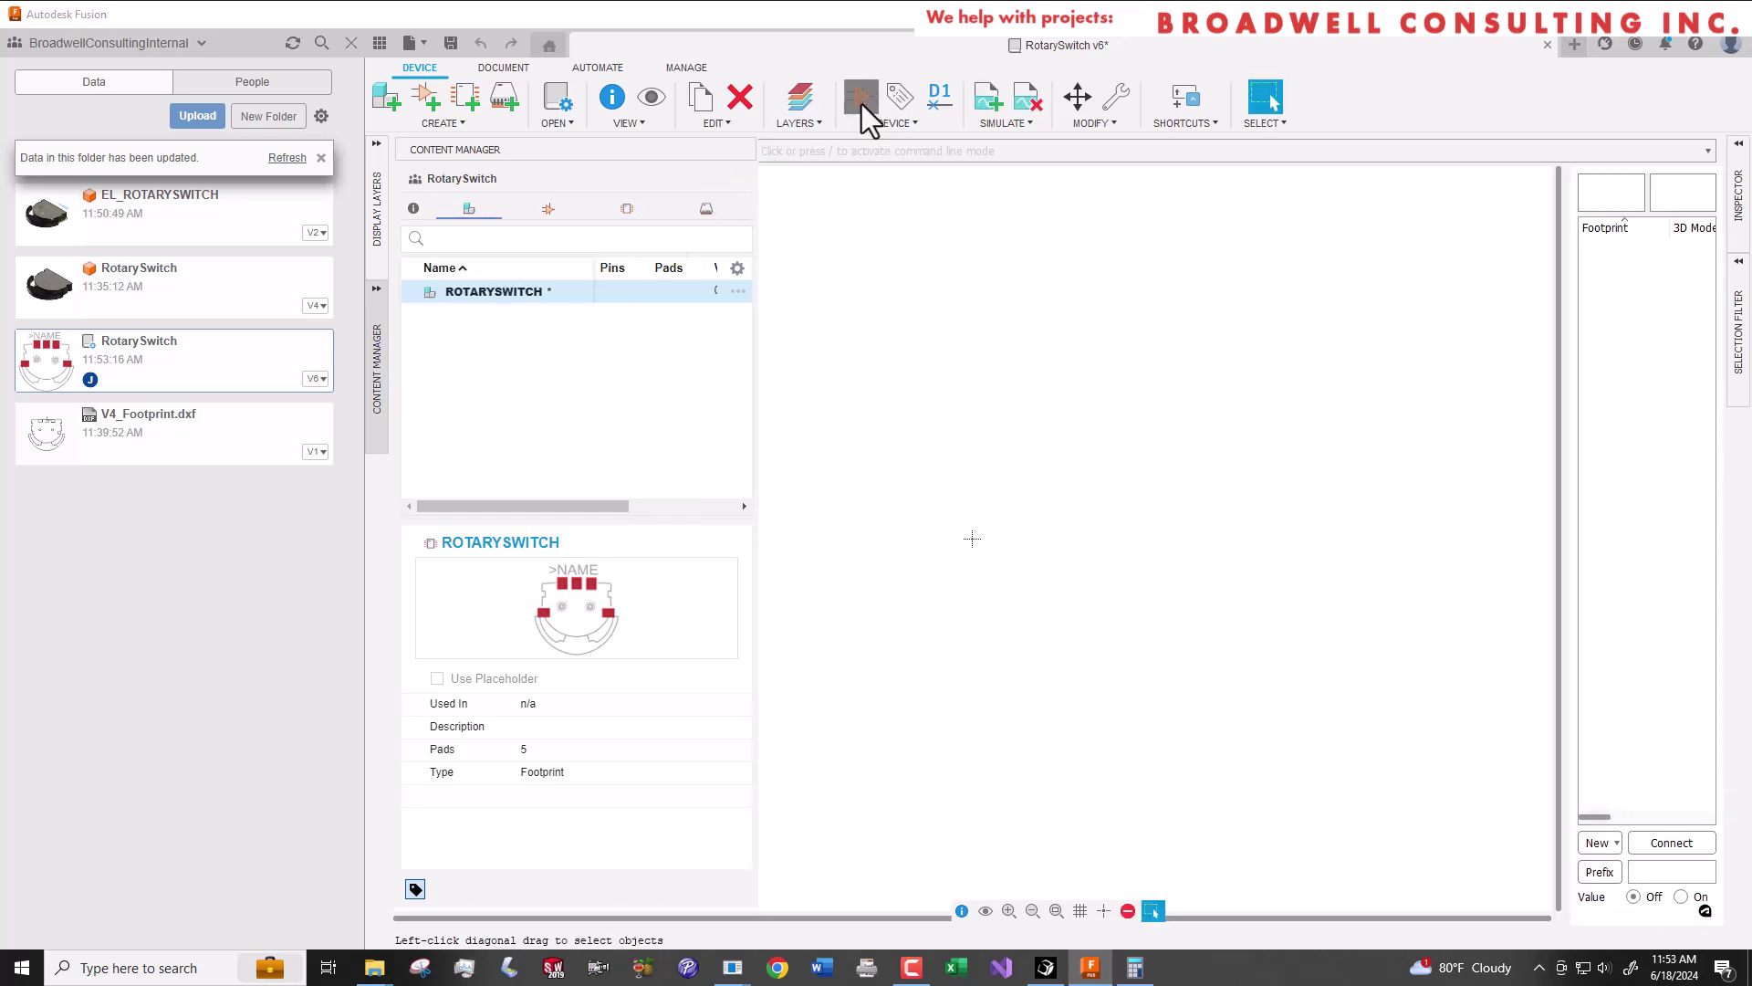
# Add the ROTARYSWITCH symbol and place one copy as gate G$1.
pyautogui.click(861, 104)
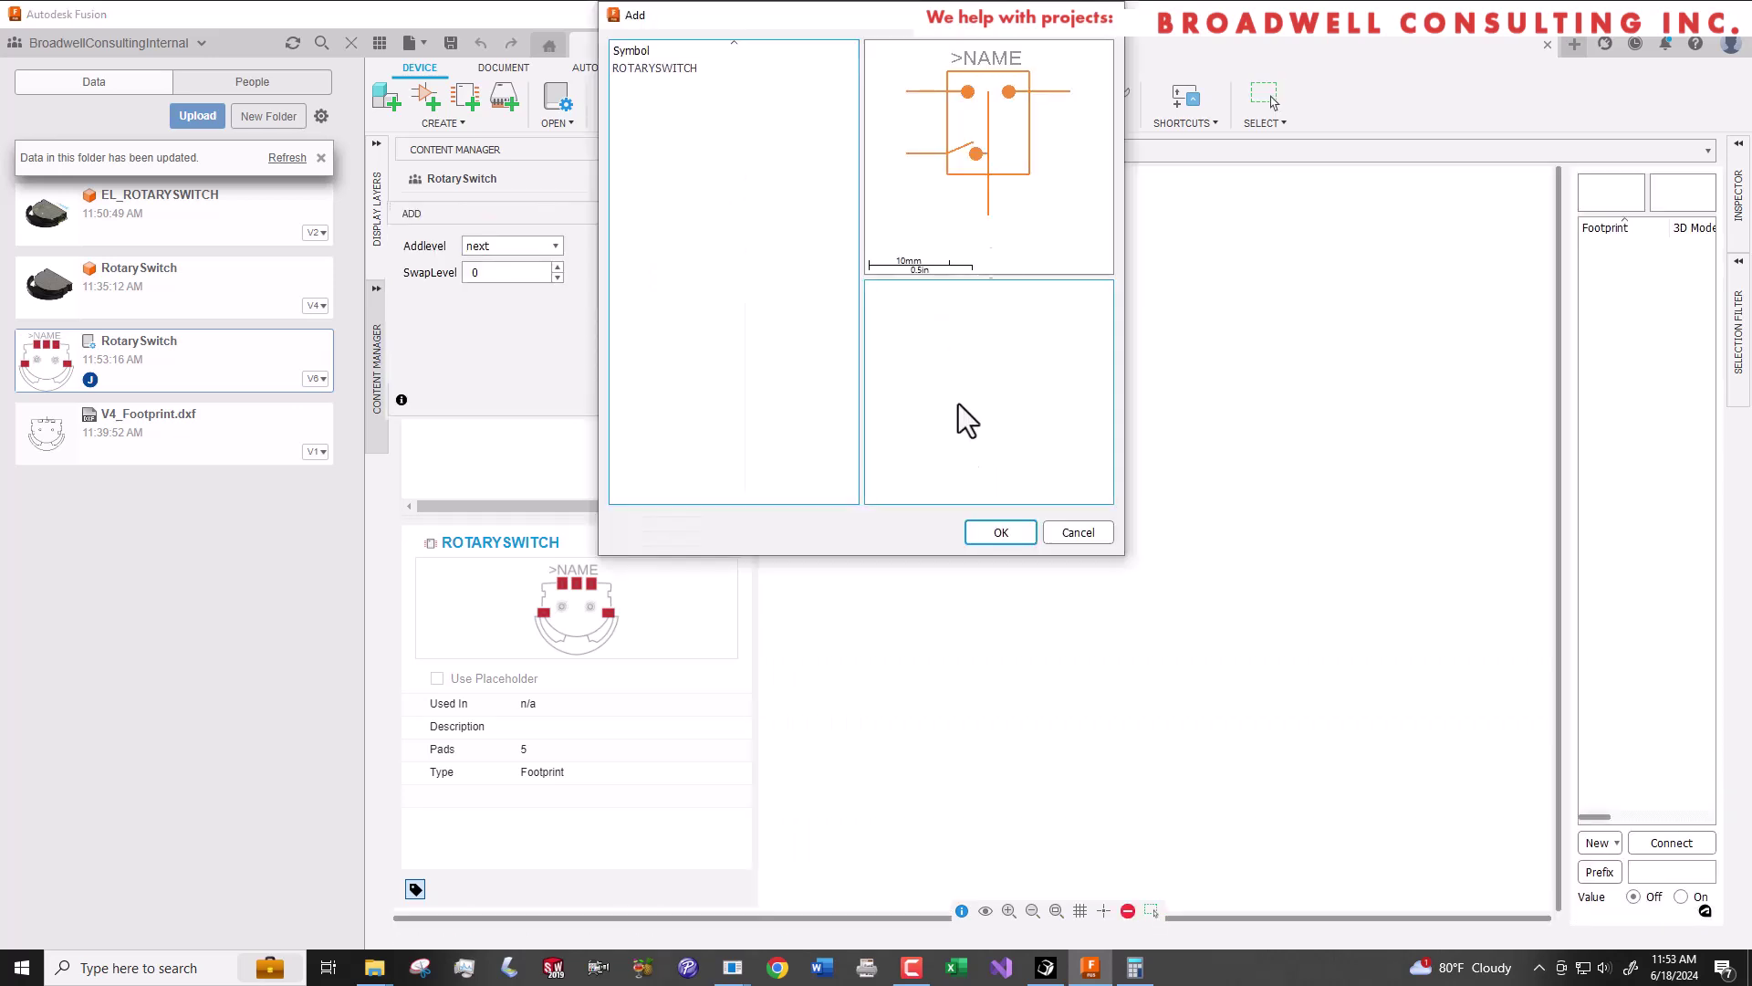
pyautogui.click(678, 69)
pyautogui.click(1008, 532)
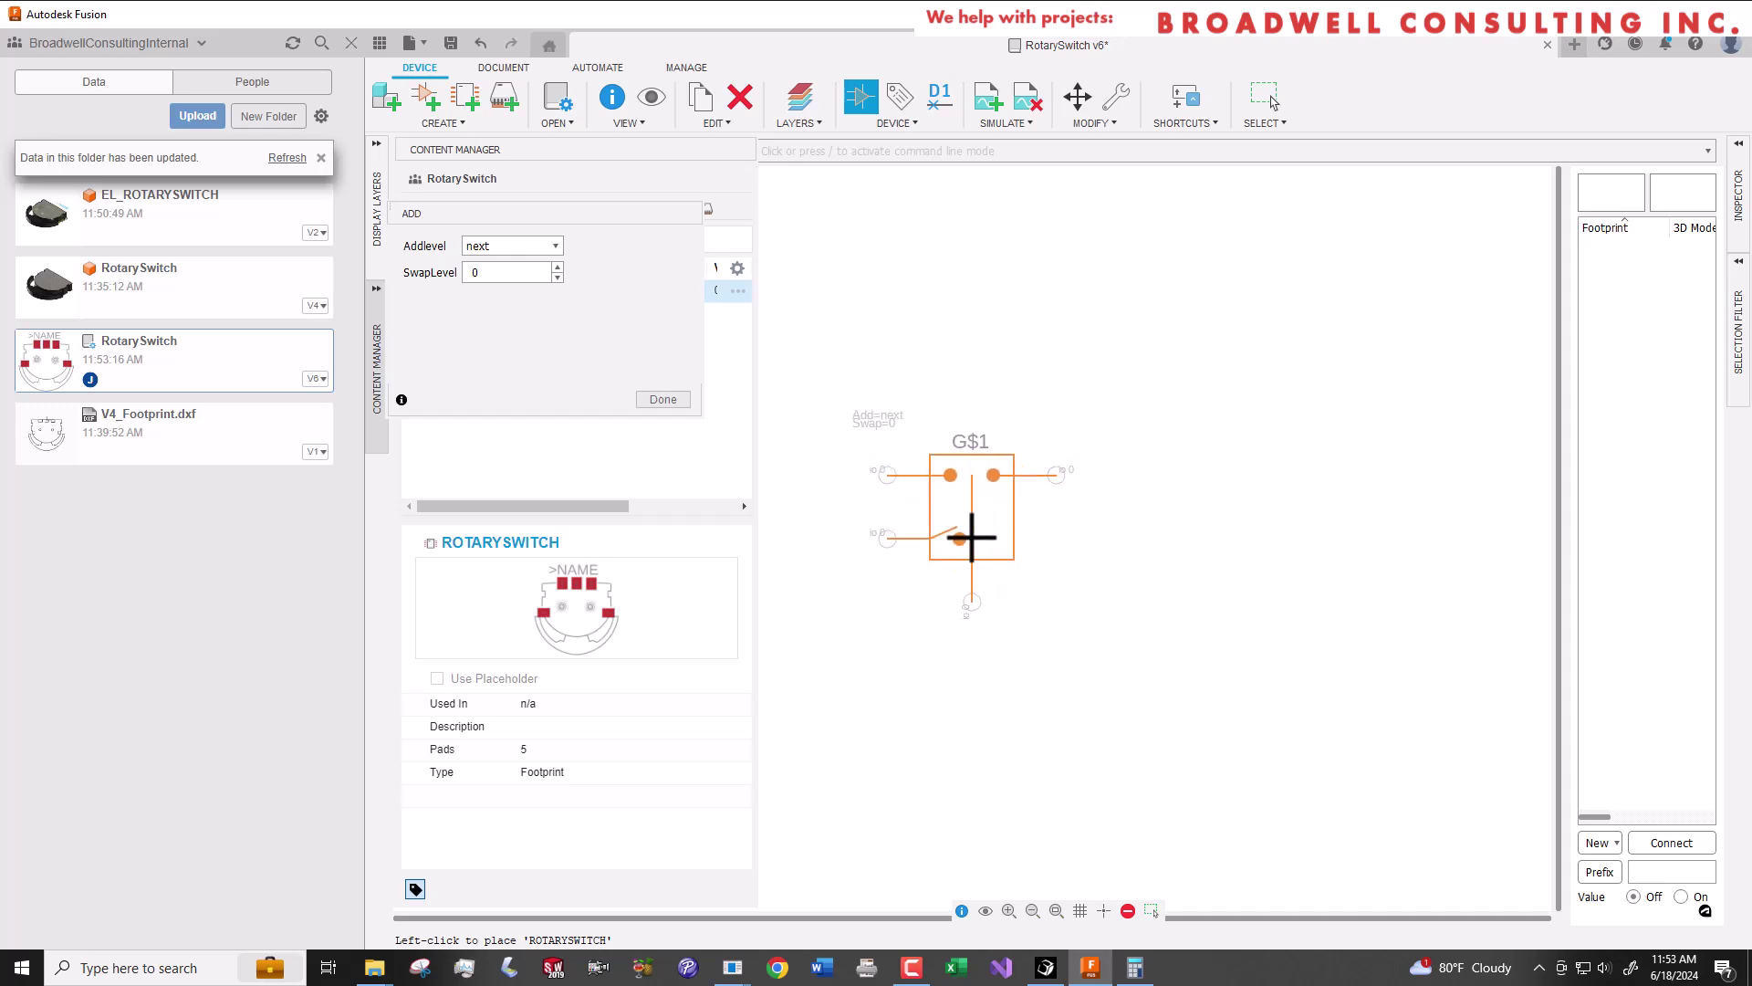
pyautogui.click(970, 537)
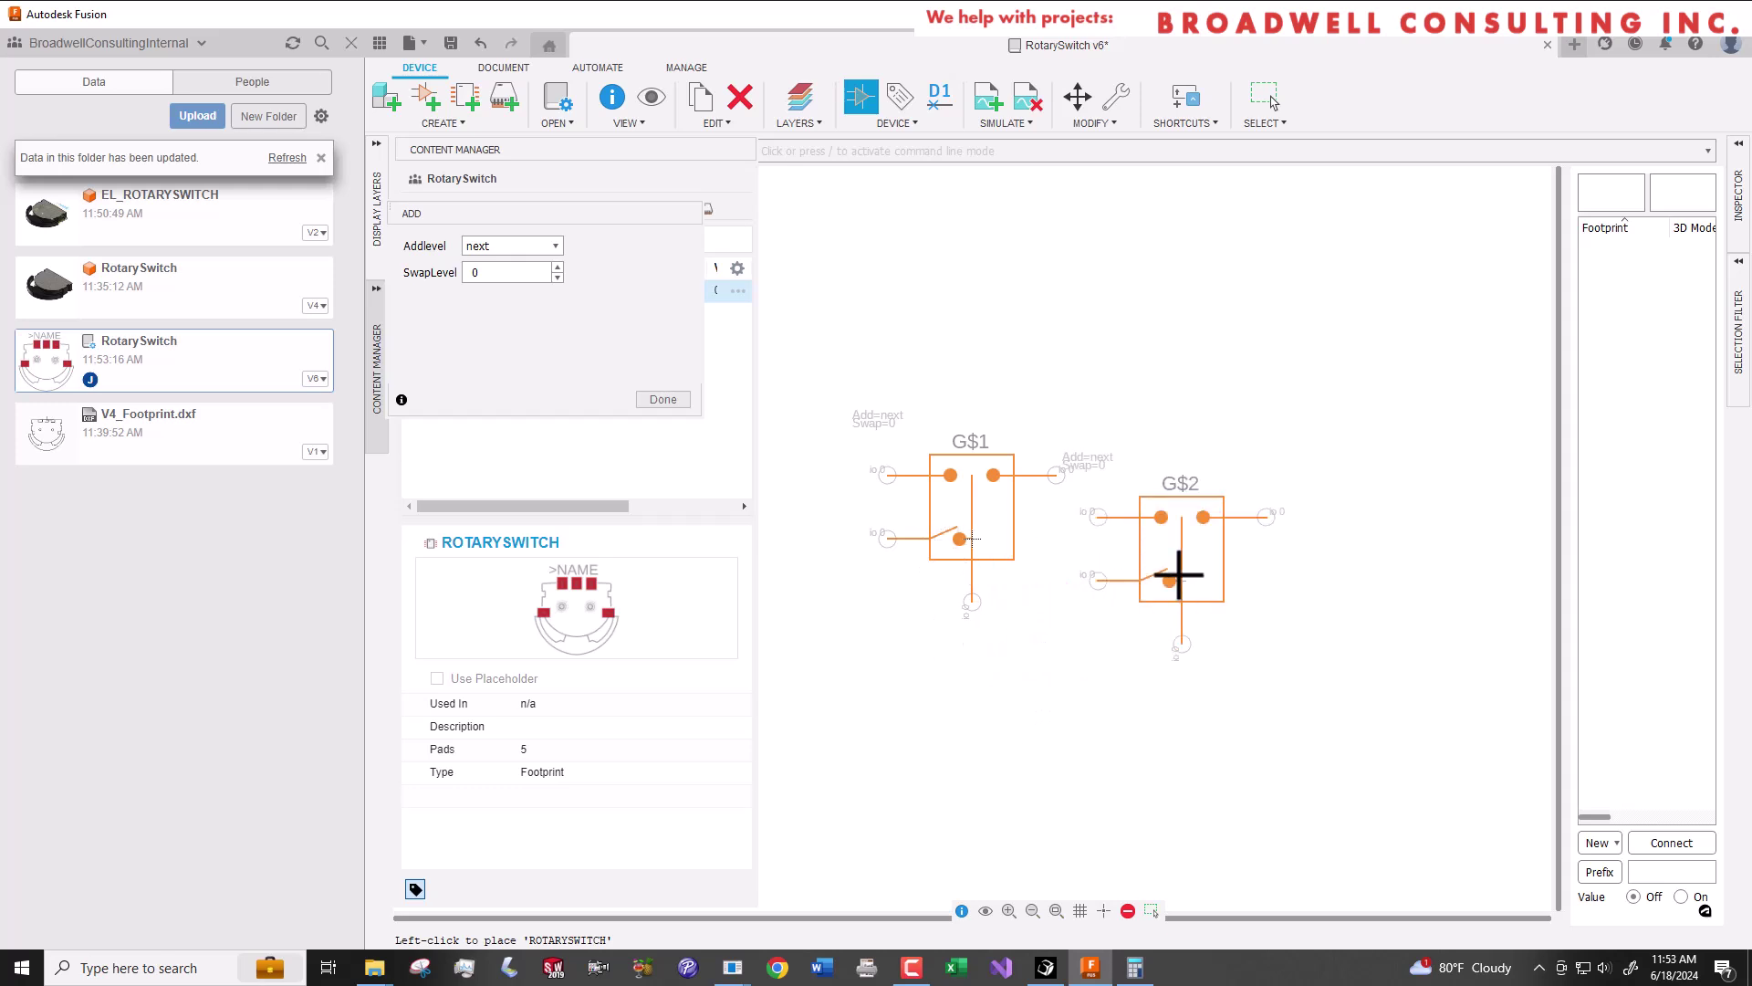
pyautogui.press('Escape')
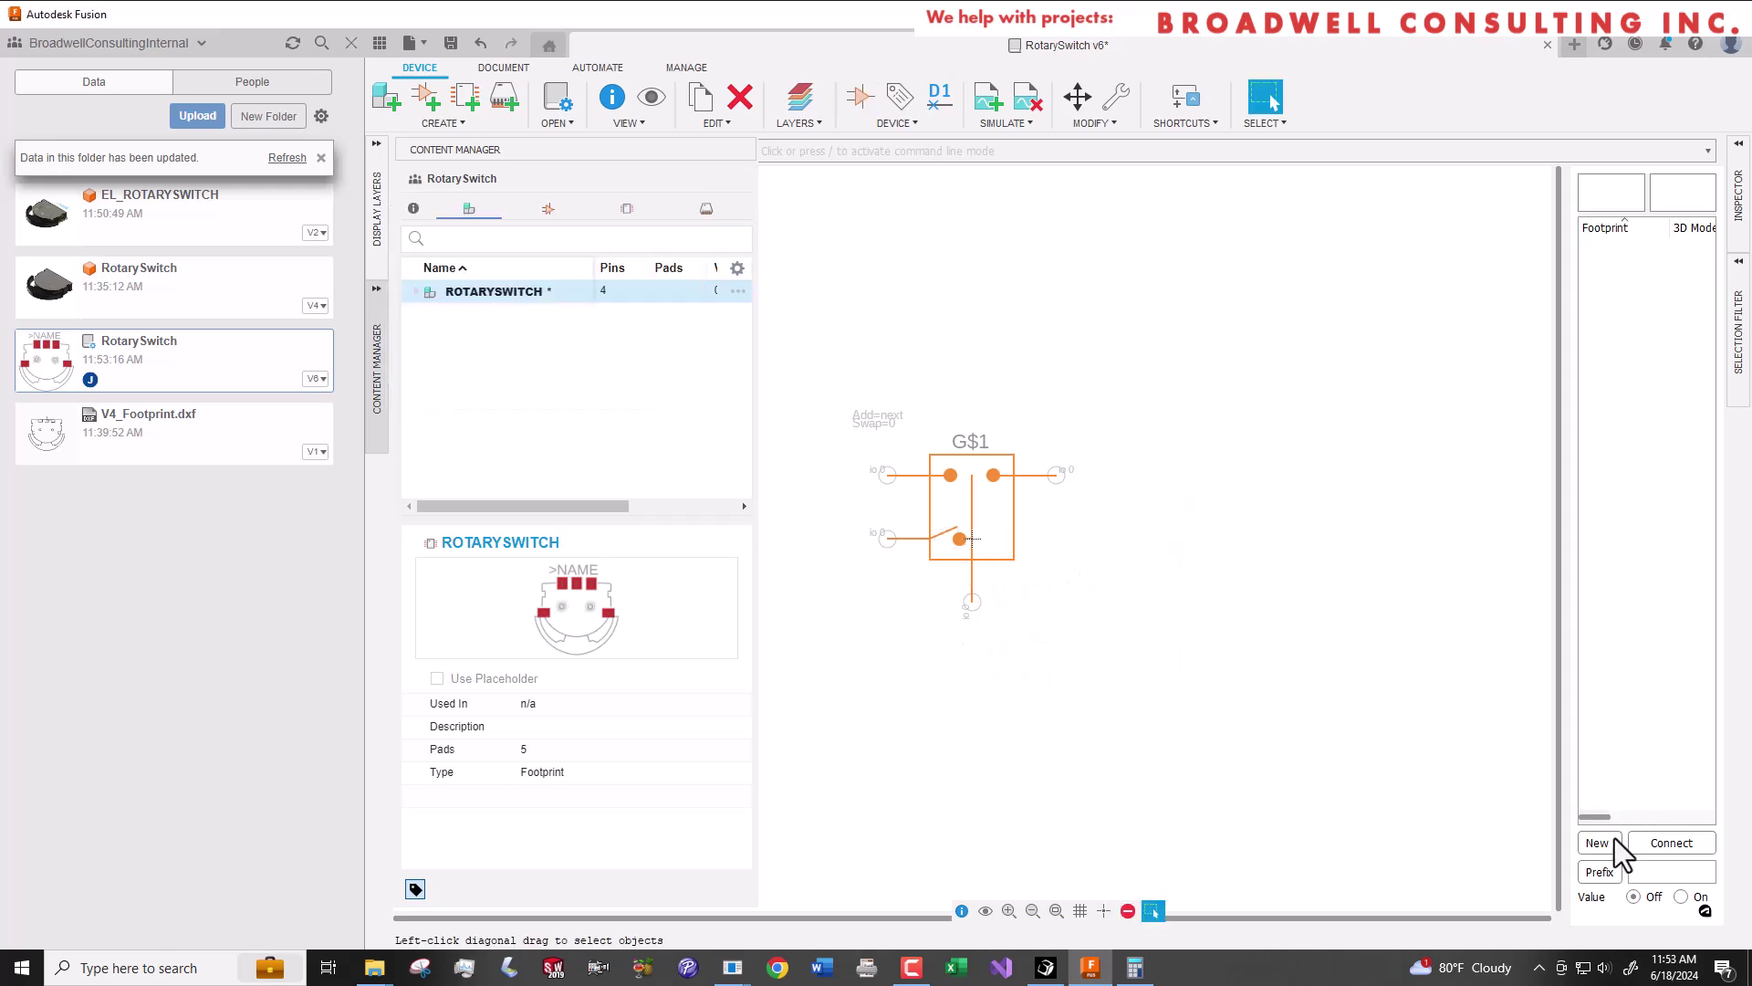
# Add the local EL_ROTARYSWITCH package as a variant named ROTARYSWITCH.
pyautogui.click(1603, 840)
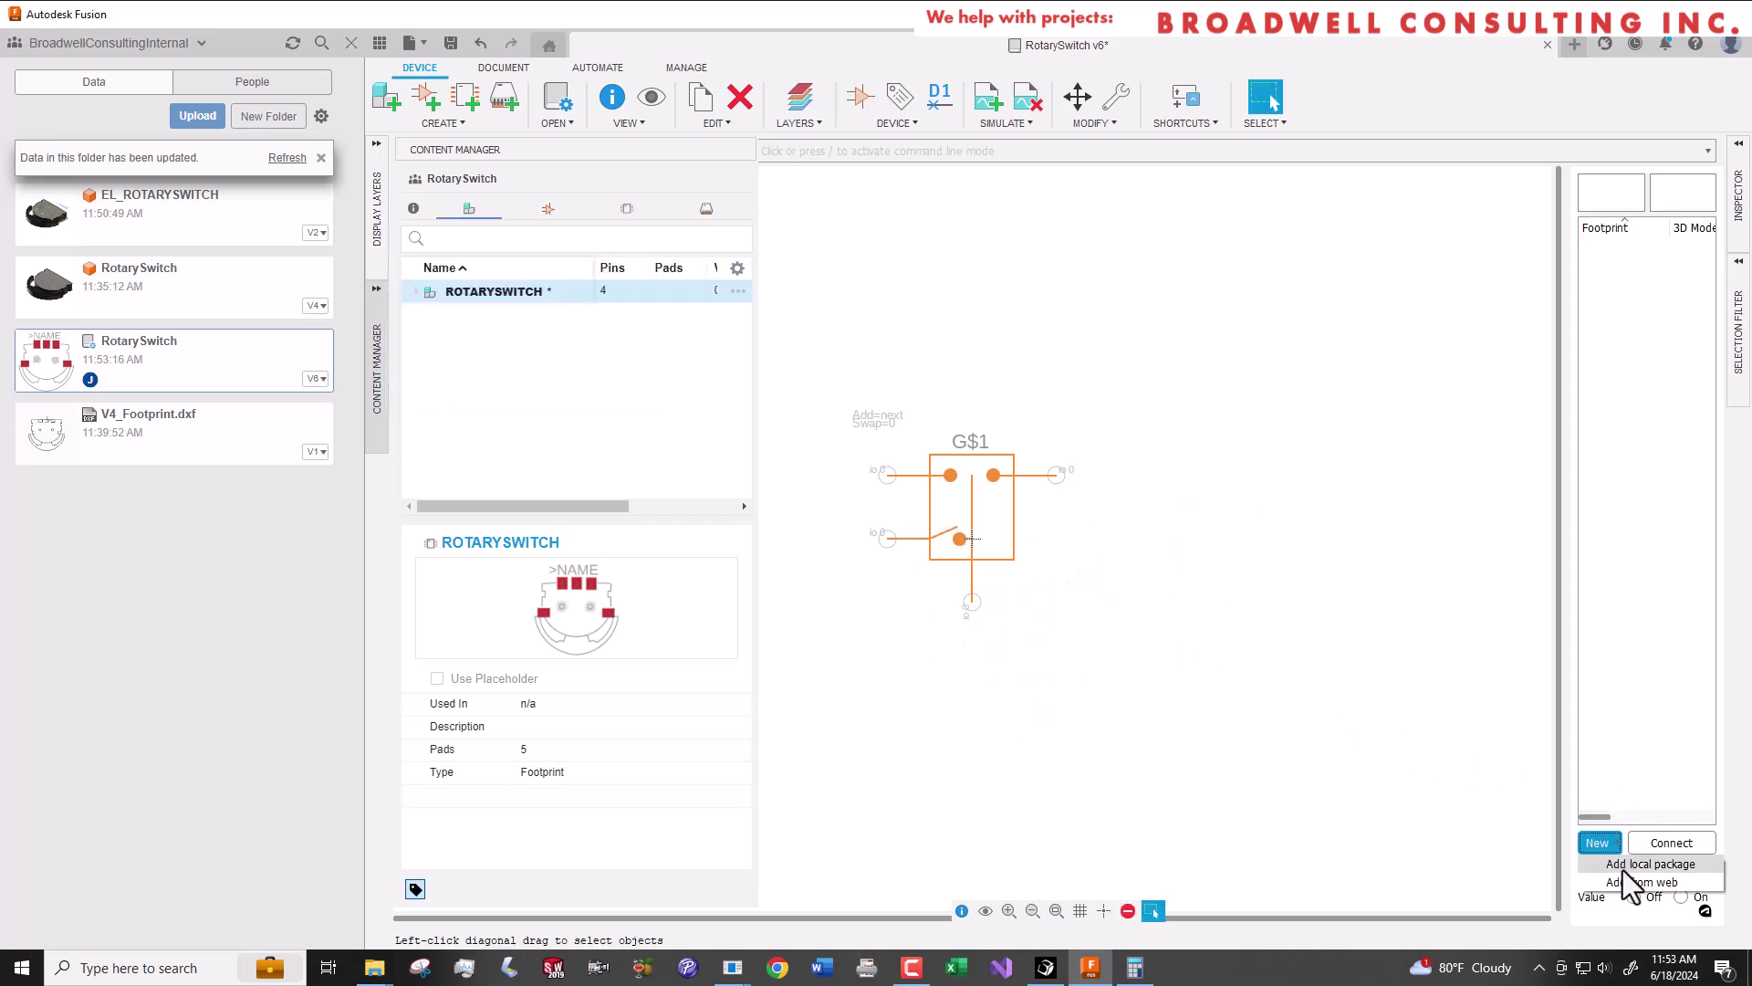
pyautogui.click(1622, 869)
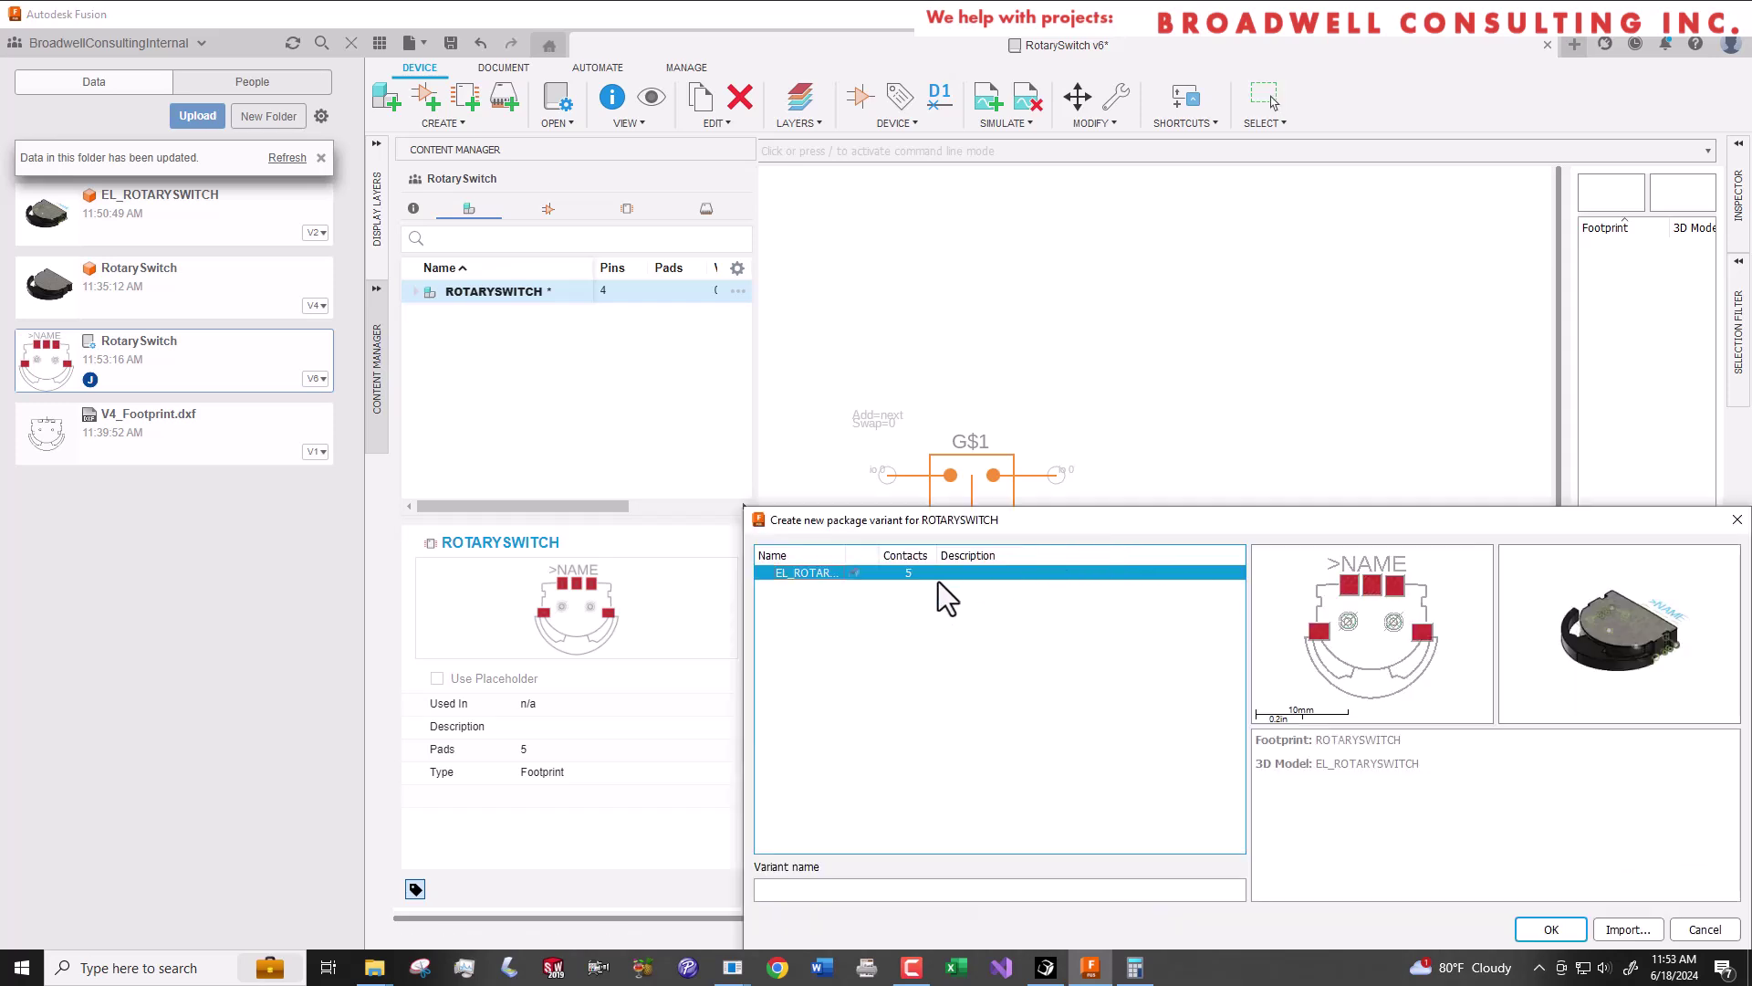
pyautogui.click(866, 889)
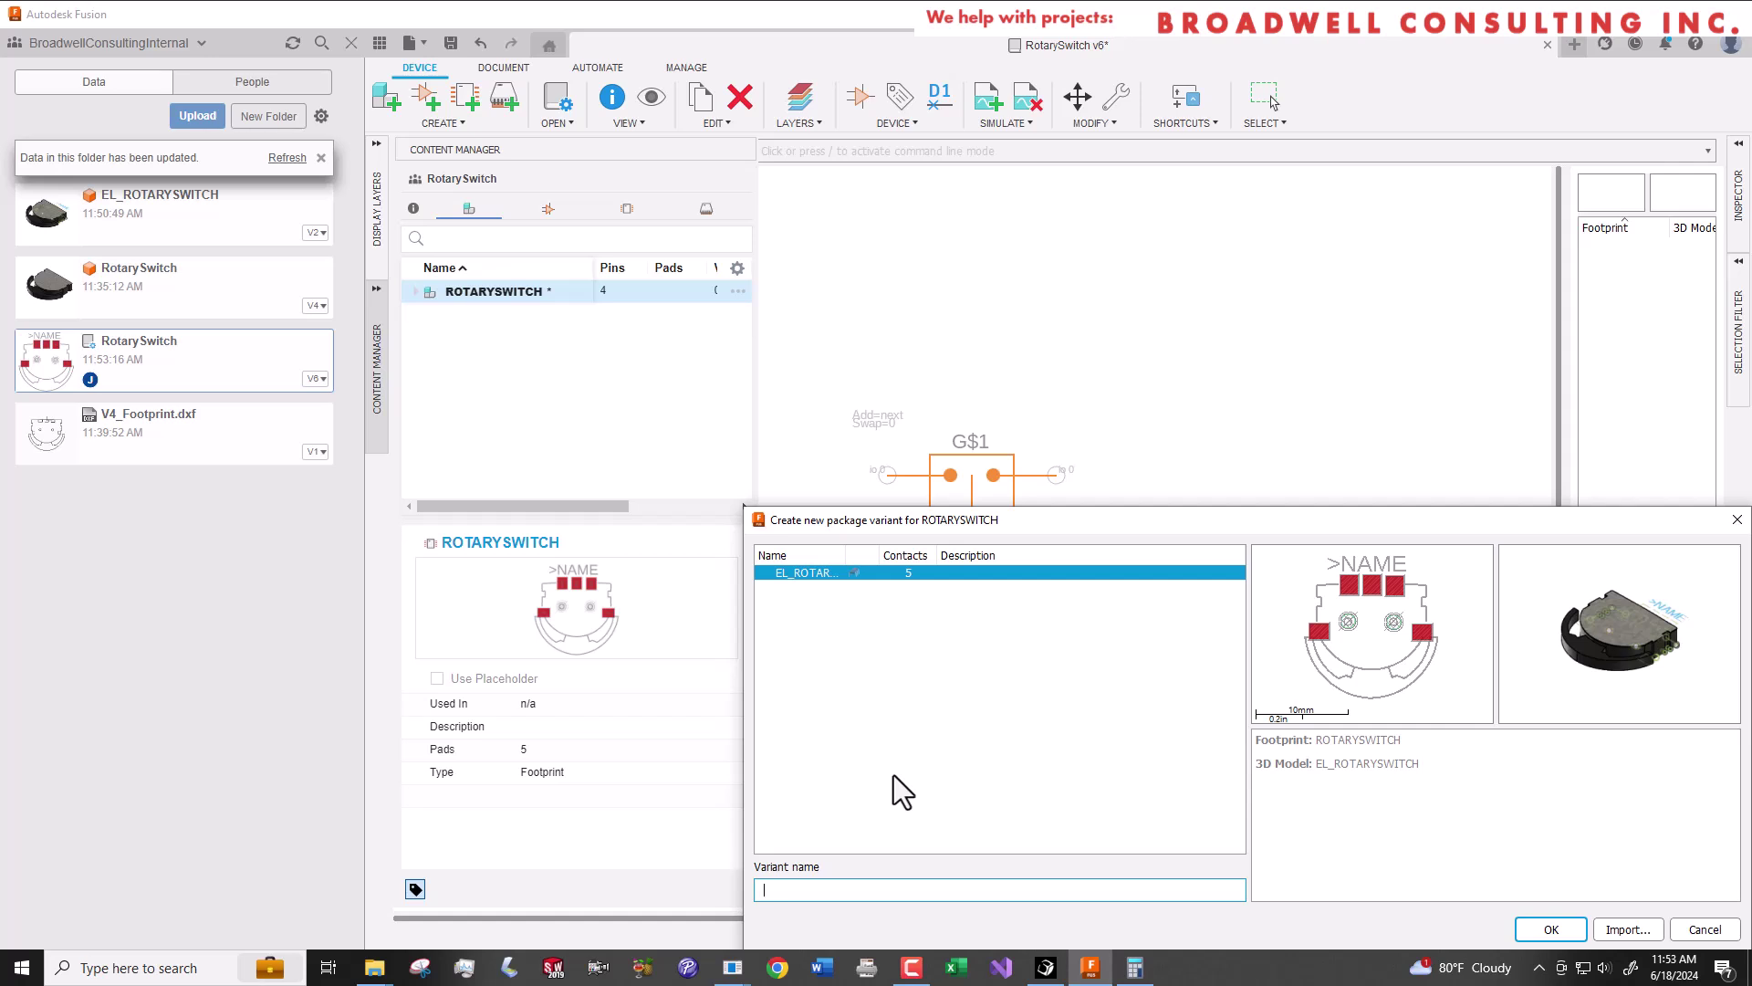
pyautogui.write('ROTARYSWITCH')
pyautogui.click(1543, 929)
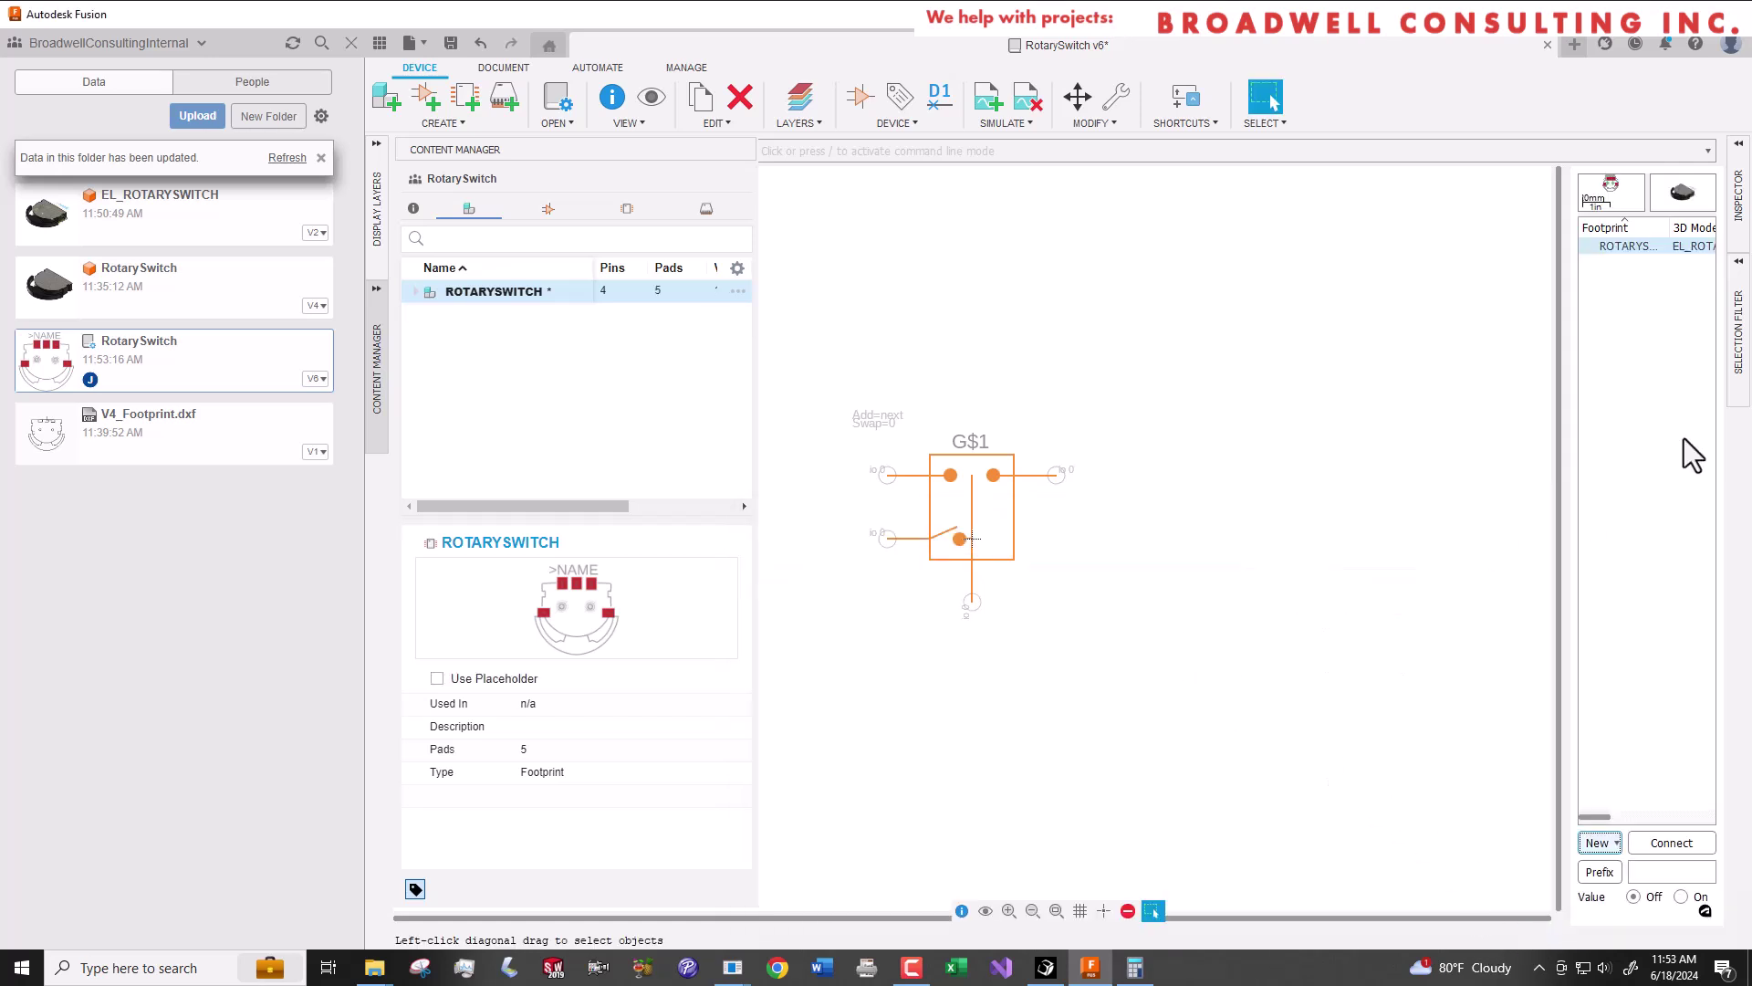
# Connect symbol pins A, B, COM and W to their matching pads.
pyautogui.click(1674, 843)
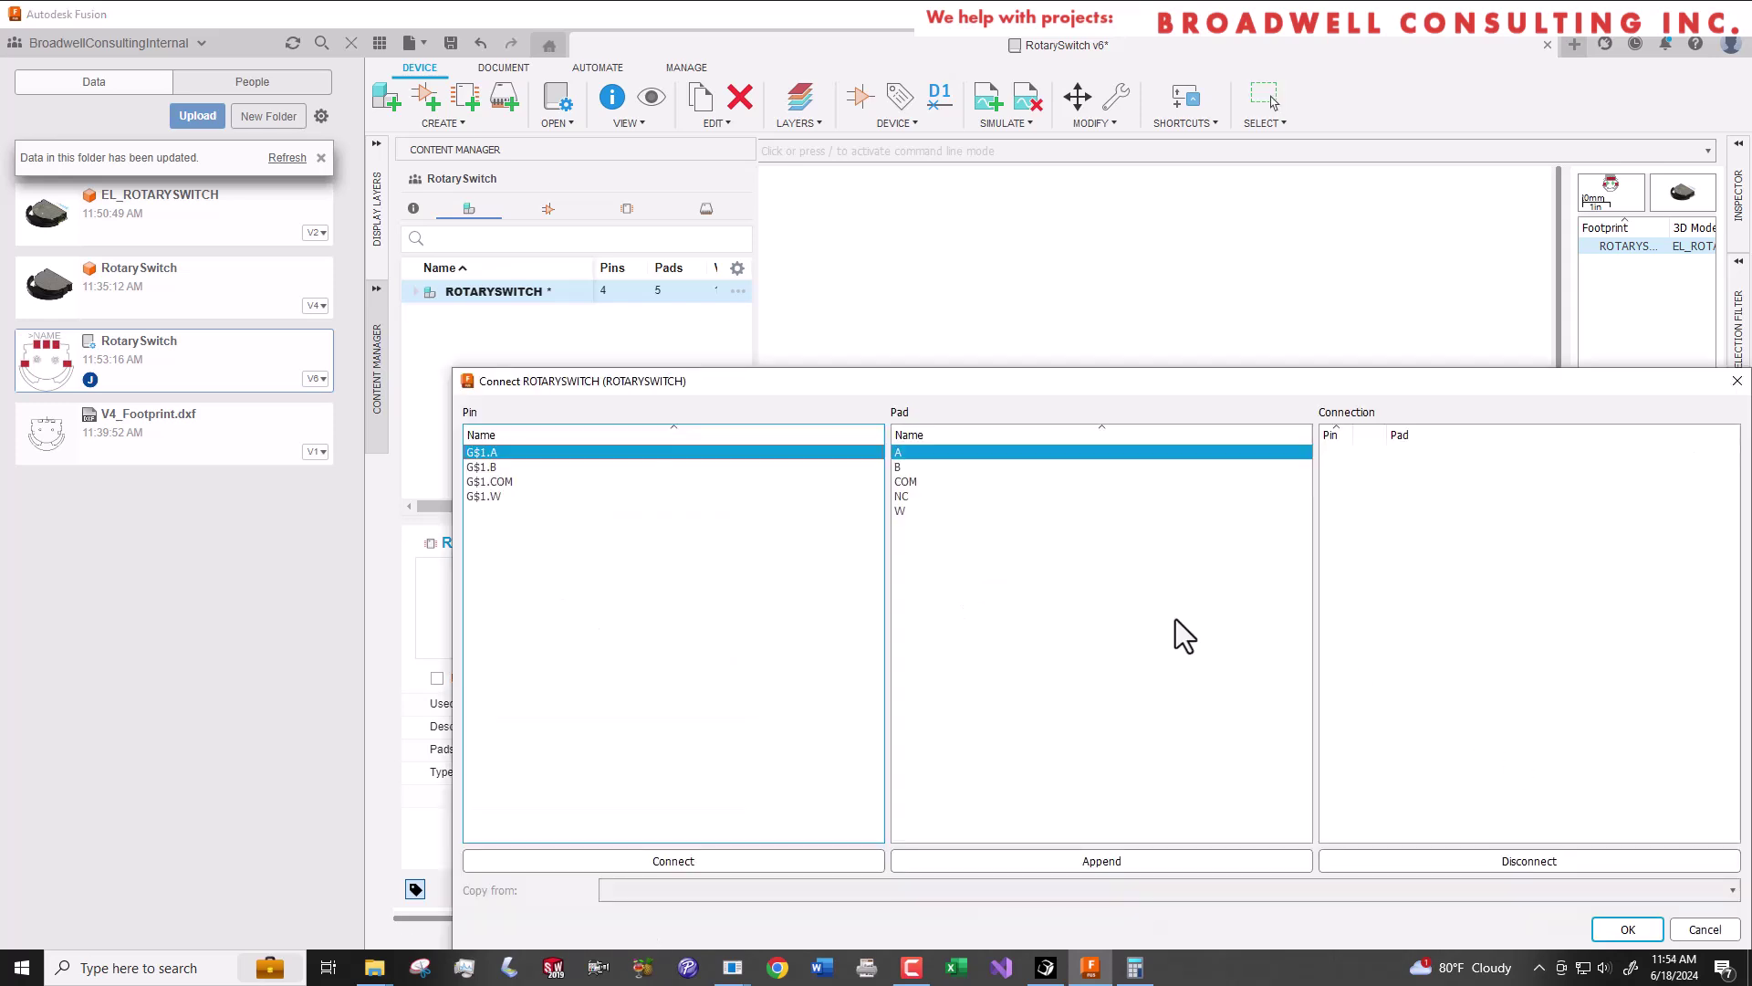
pyautogui.doubleClick(509, 455)
pyautogui.doubleClick(510, 456)
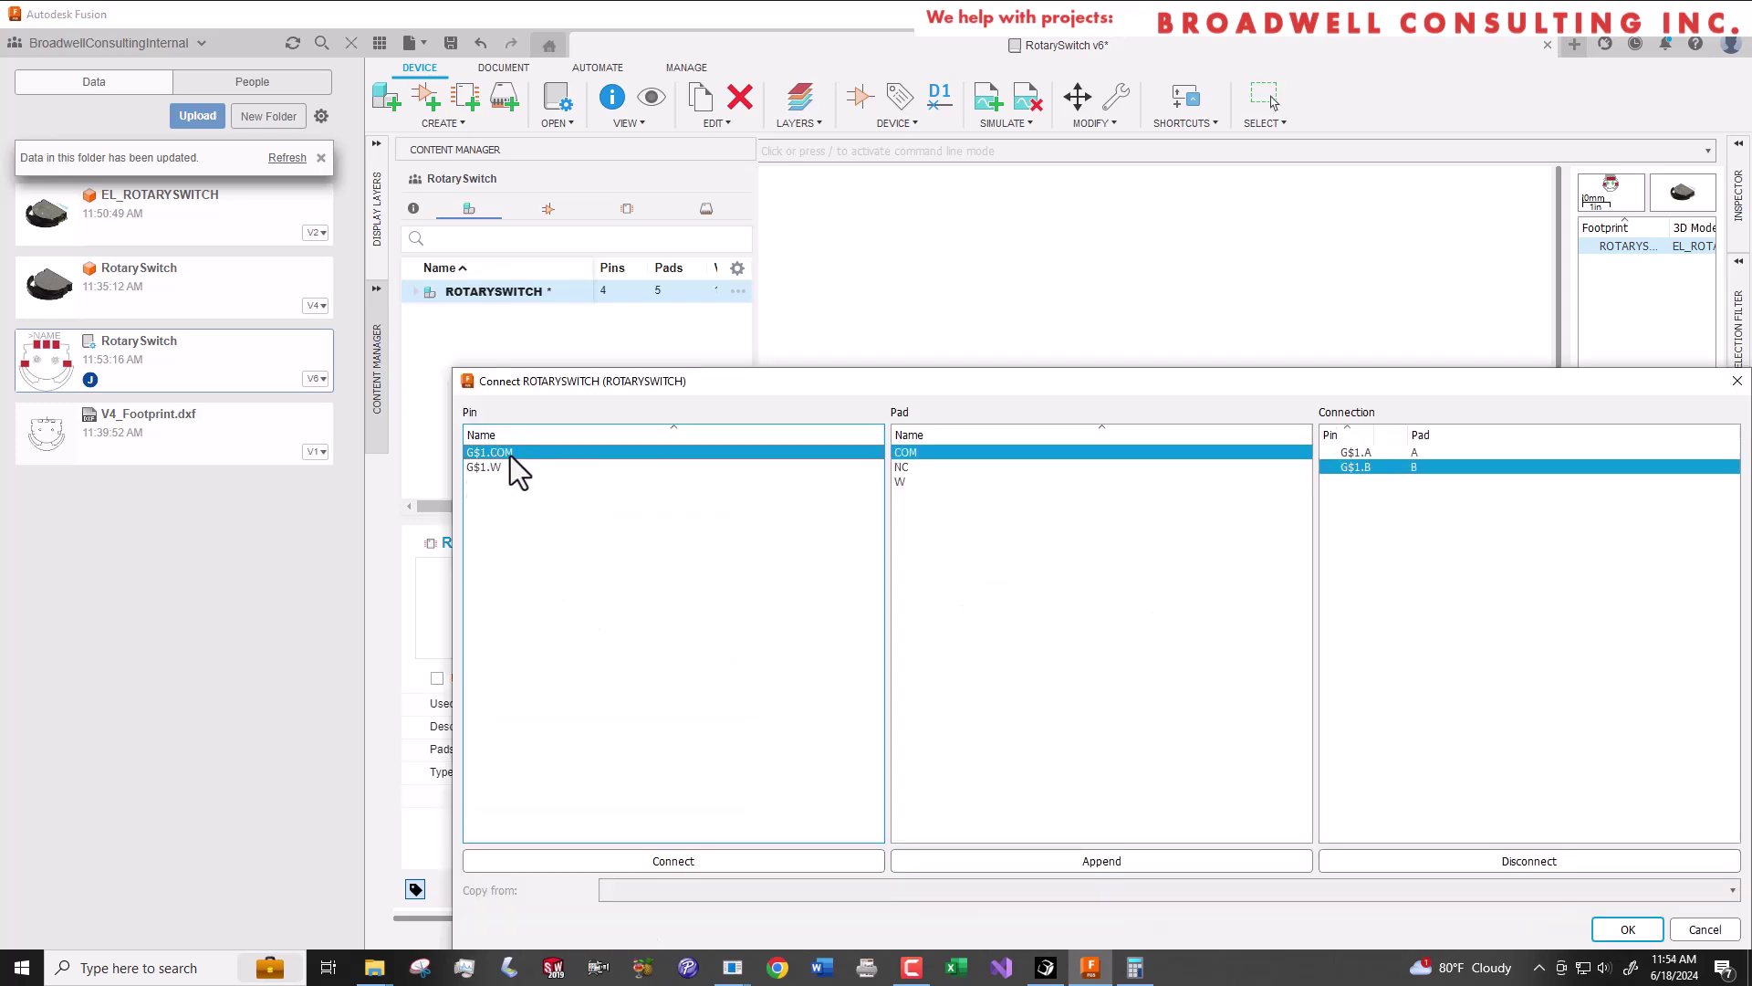
pyautogui.doubleClick(509, 455)
pyautogui.doubleClick(908, 468)
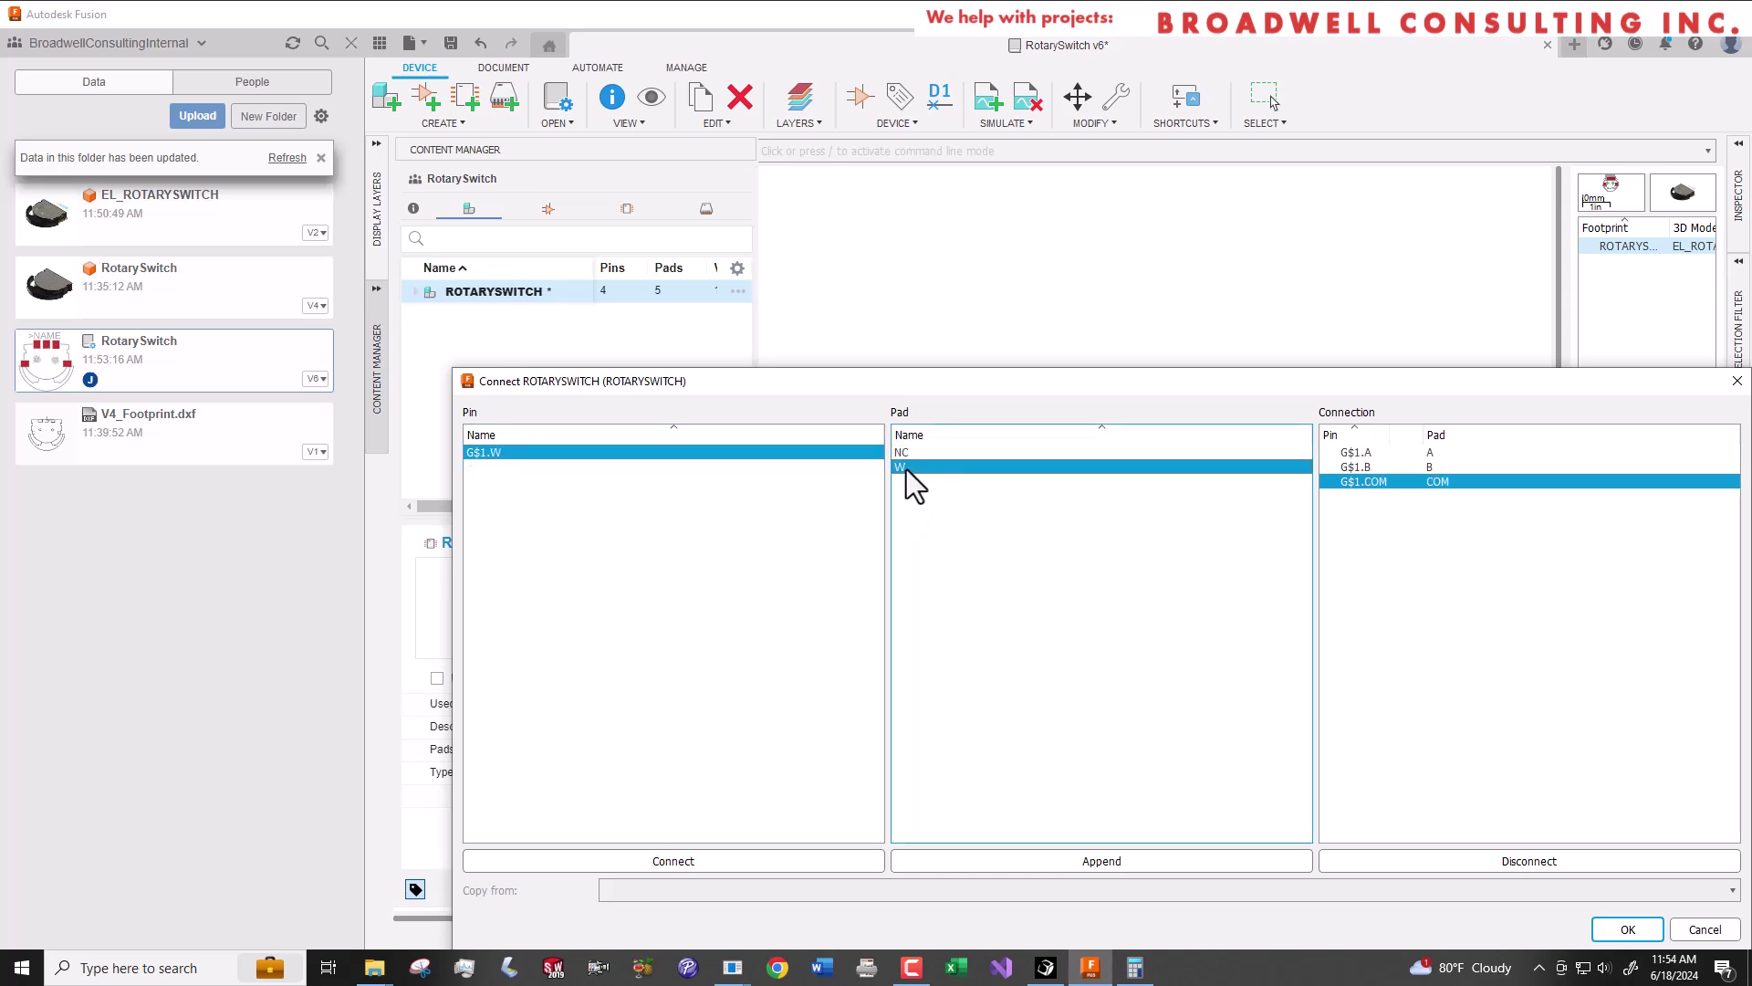
pyautogui.click(1628, 929)
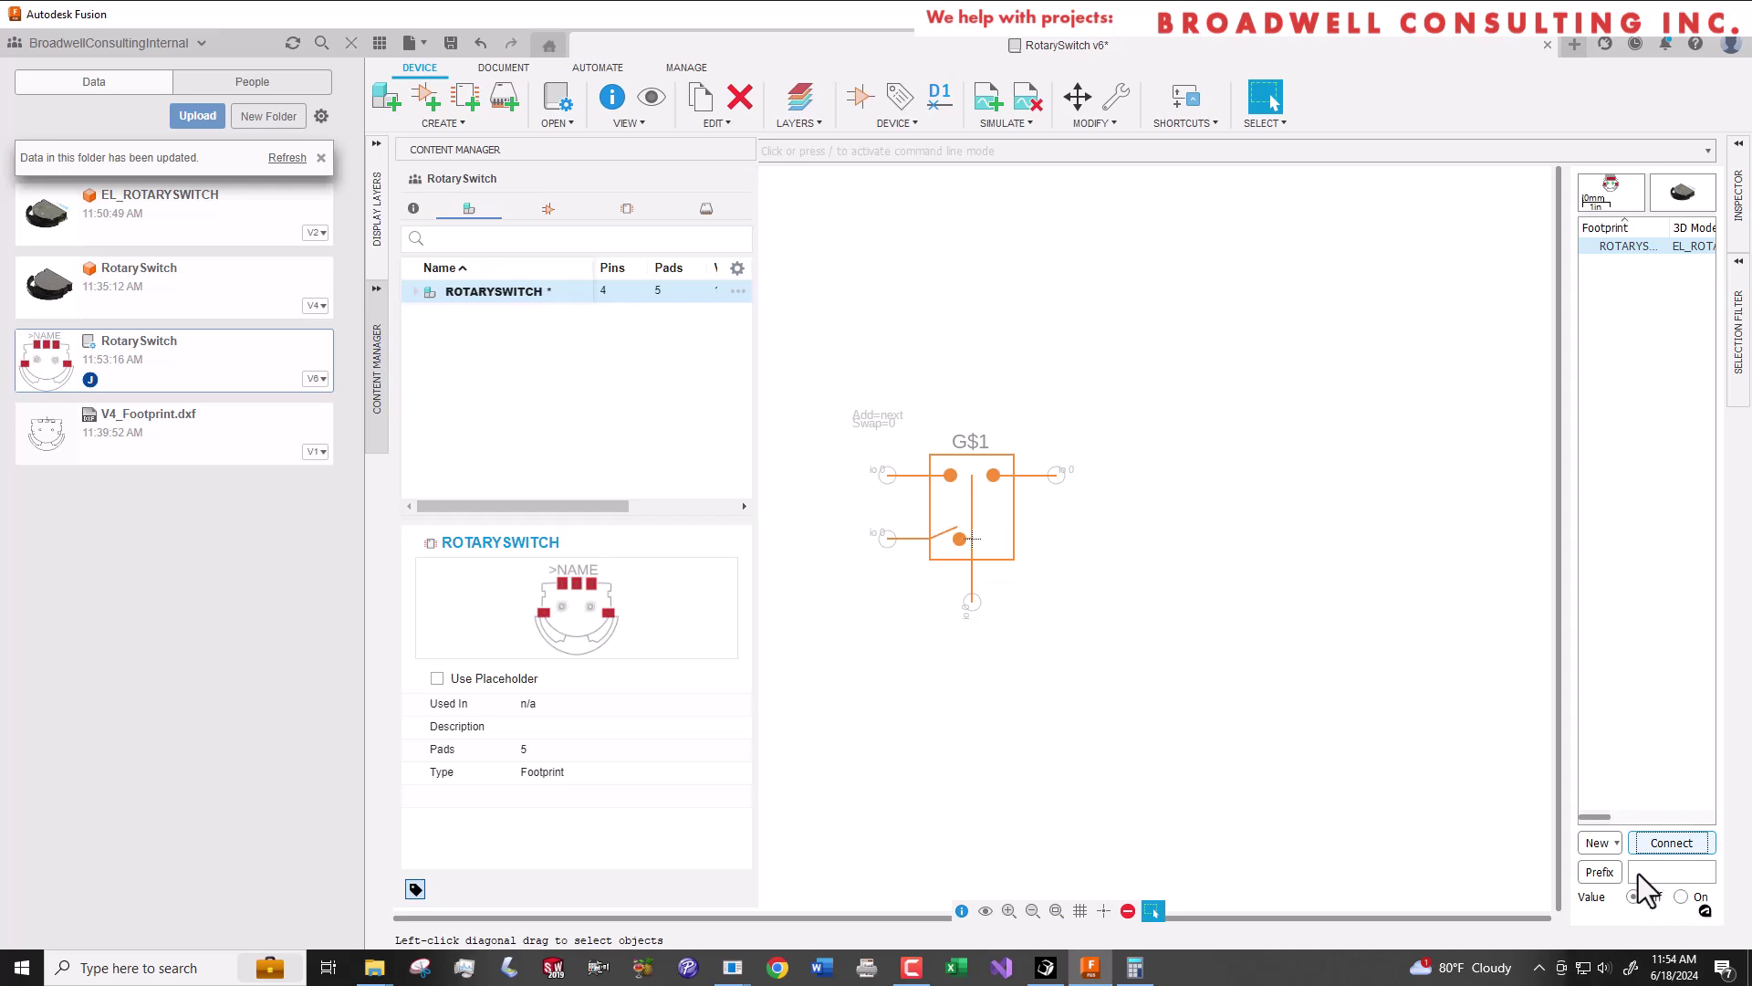
# Set the component prefix to SW and save the library.
pyautogui.click(1603, 874)
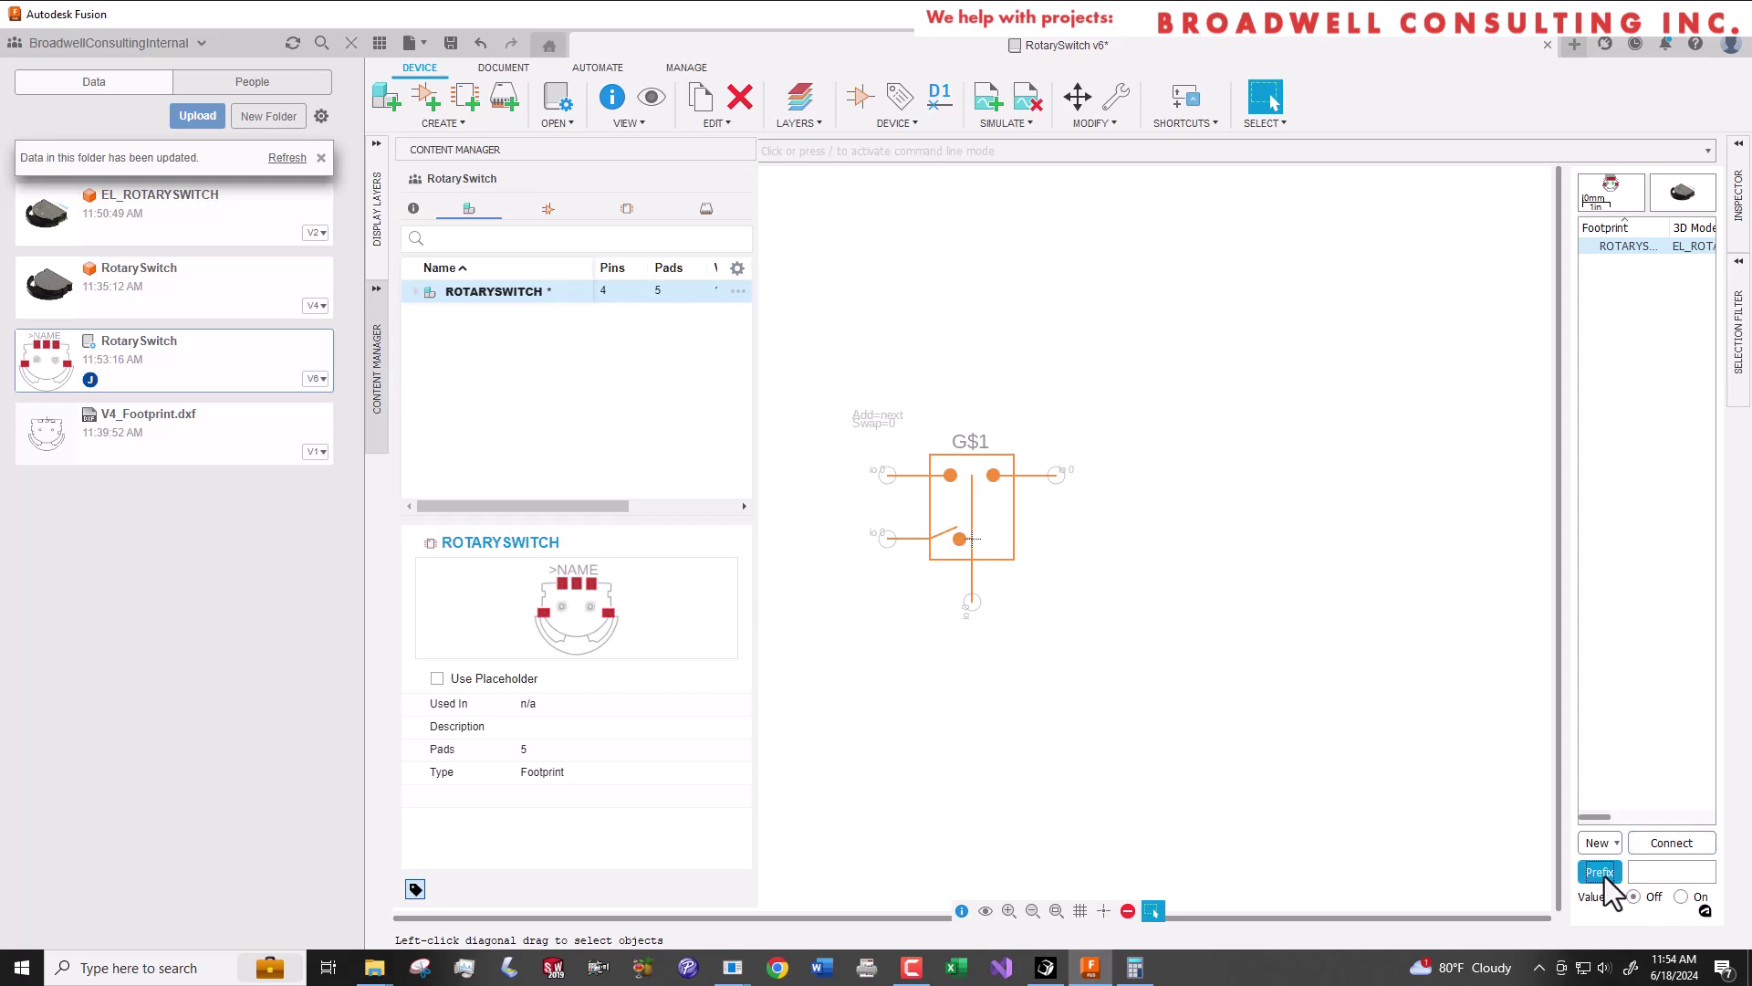
pyautogui.write('SW')
pyautogui.click(1596, 913)
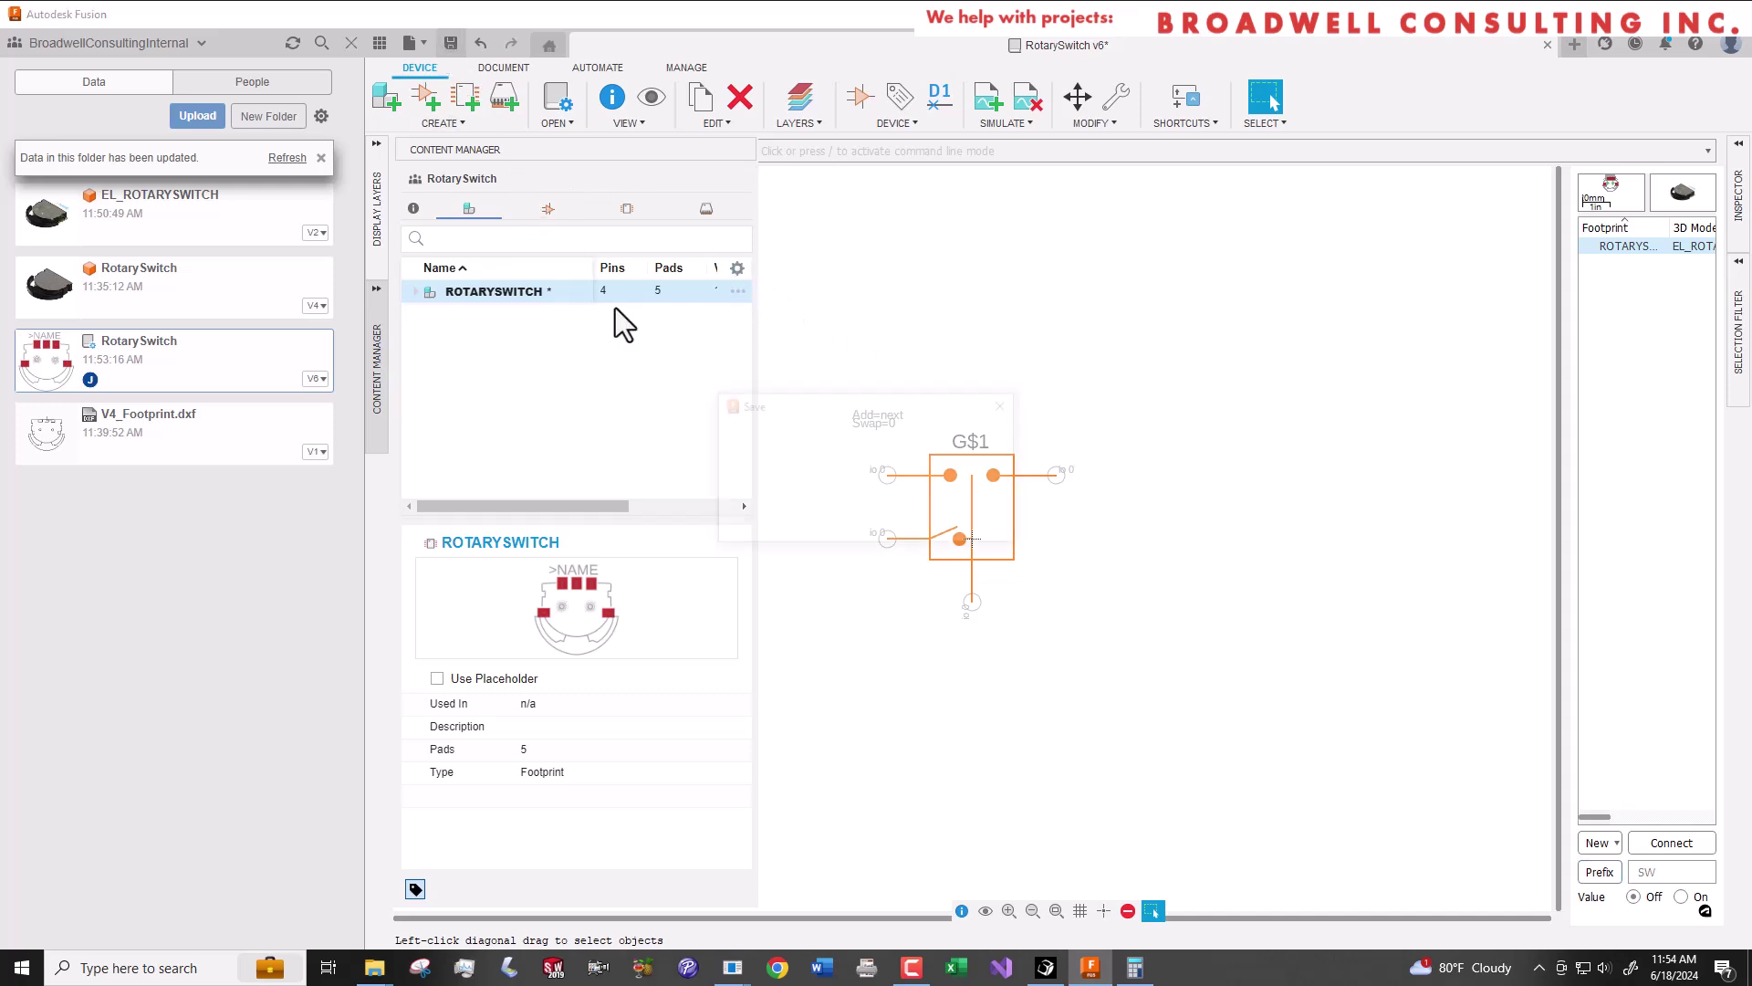
pyautogui.hotkey('ctrl', 's')
pyautogui.click(871, 529)
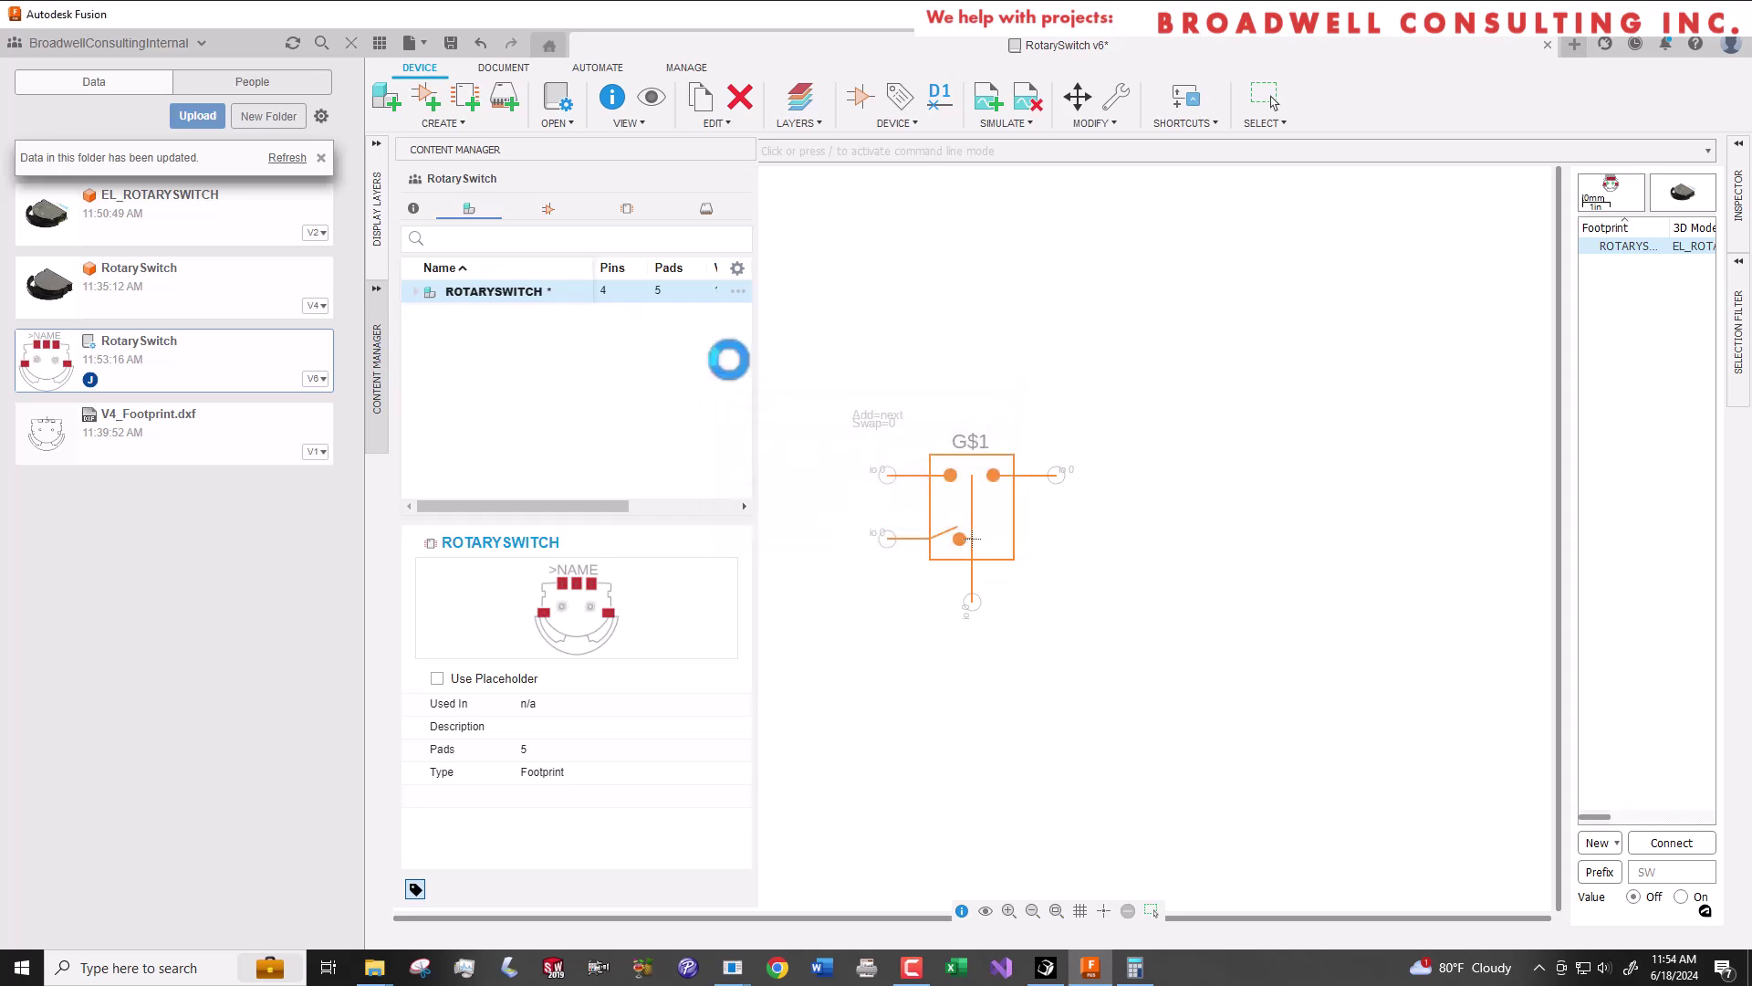